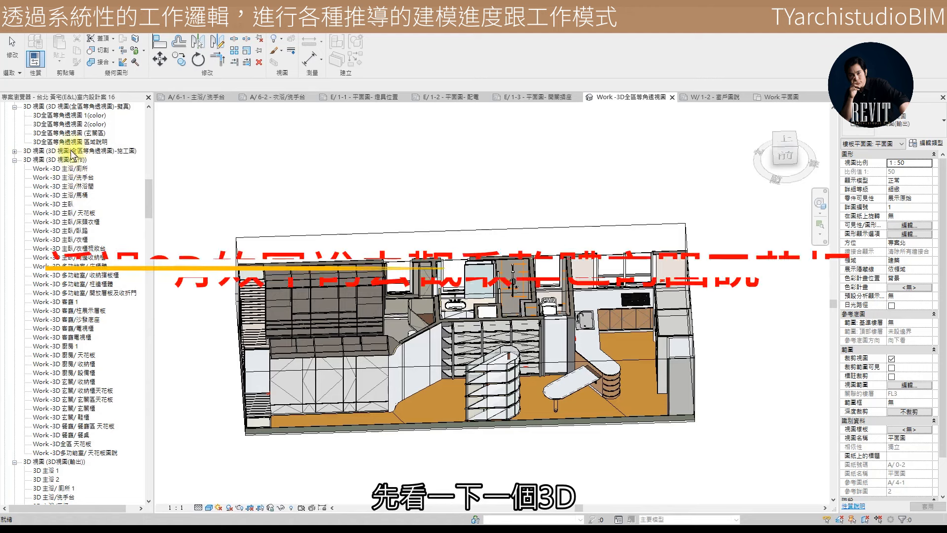
- Duplicate the 3D view "Work -3D全區等角透視圖"
{"action": "scroll", "coordinate": [92, 190], "scroll_direction": "up", "scroll_amount": 2}
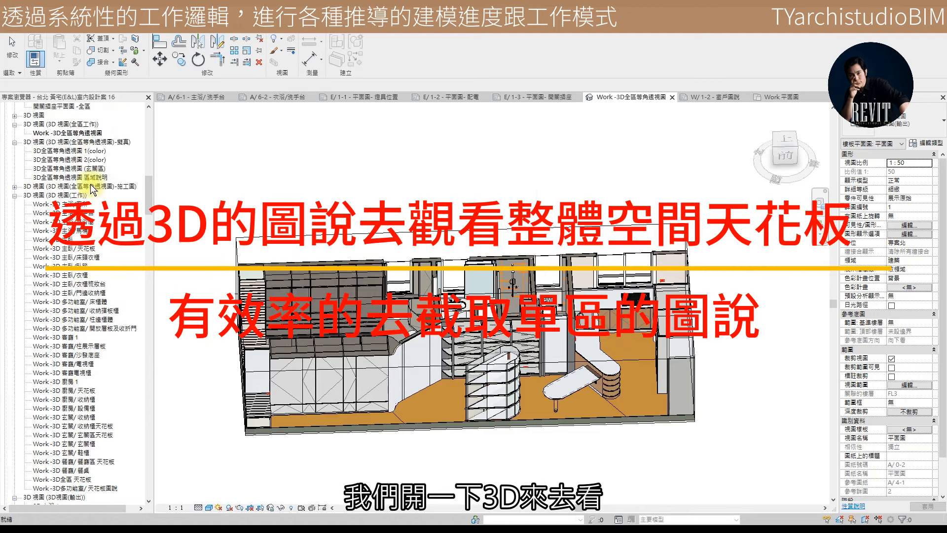
{"action": "scroll", "coordinate": [332, 190], "scroll_direction": "down", "scroll_amount": 3}
{"action": "middle_click_drag", "start_coordinate": [382, 247], "coordinate": [419, 259], "text": "shift"}
{"action": "right_click", "coordinate": [87, 133]}
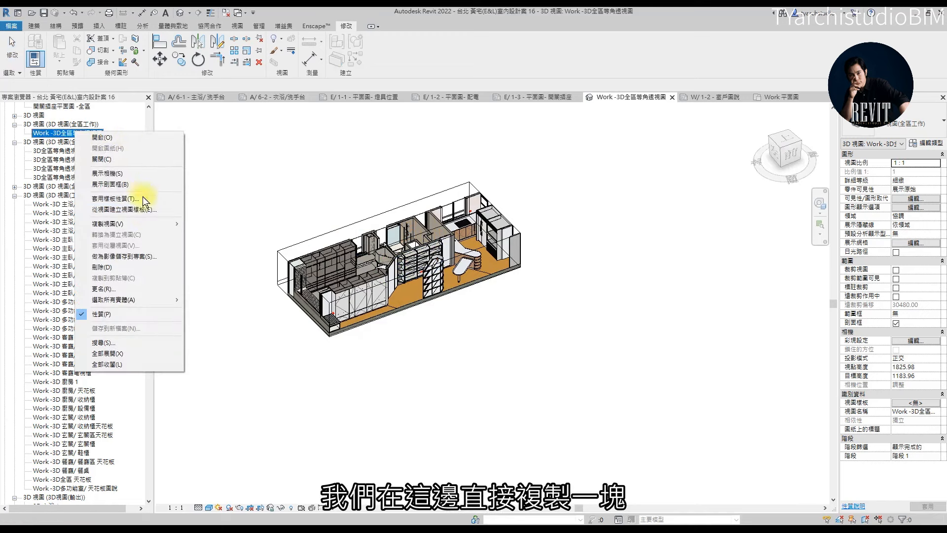
{"action": "mouse_move", "coordinate": [146, 223]}
{"action": "left_click", "coordinate": [207, 223]}
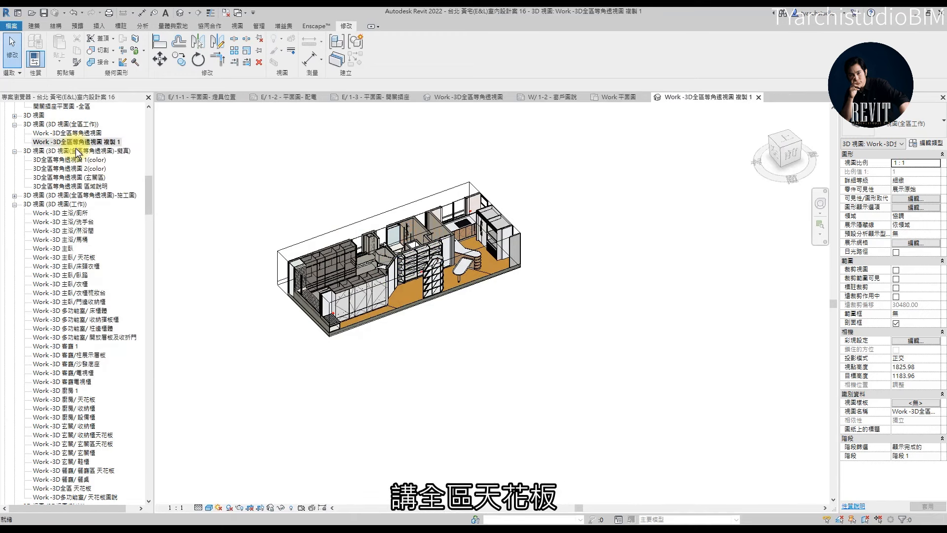
- Rename the duplicated 3D view to "Work -3D全區天花板"
{"action": "right_click", "coordinate": [72, 142]}
{"action": "left_click", "coordinate": [79, 242]}
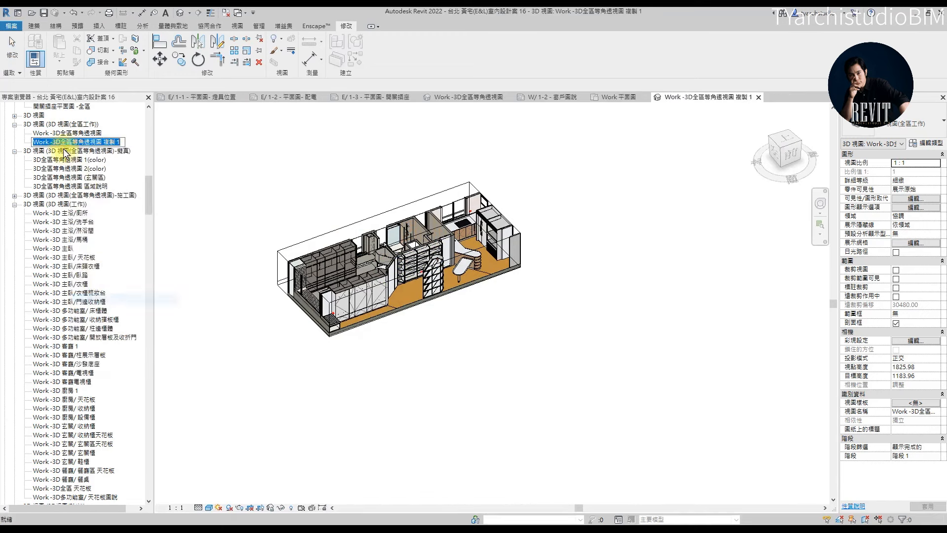
{"action": "type", "text": "wu0天花"}
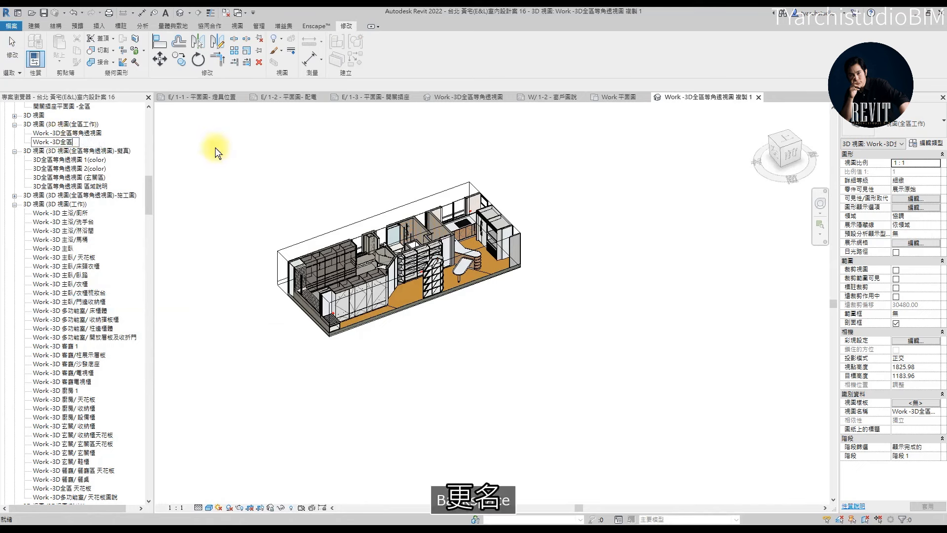
{"action": "type", "text": "板"}
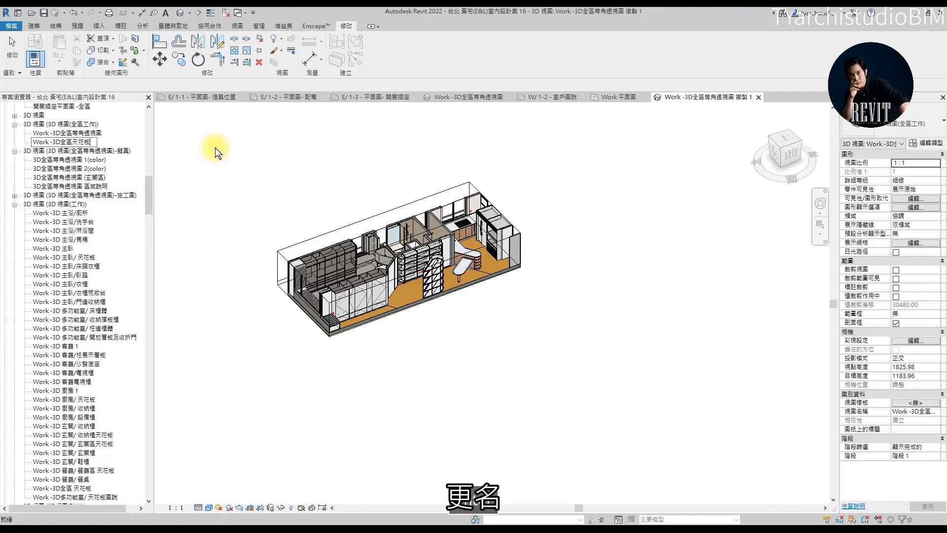
{"action": "key", "text": "Return"}
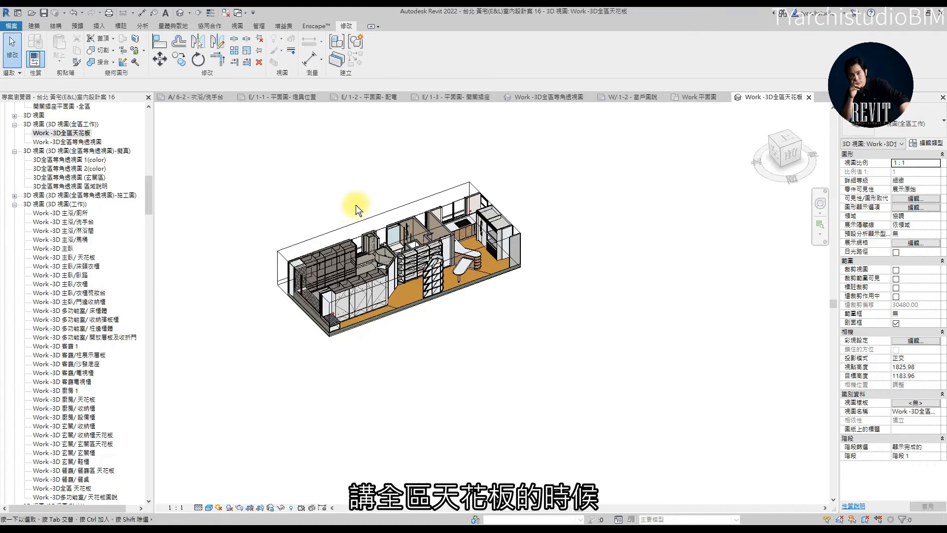
- Raise the top face of the section box above the slab so the upper structure is included
{"action": "left_click", "coordinate": [369, 215]}
{"action": "left_click_drag", "start_coordinate": [399, 240], "coordinate": [398, 222]}
{"action": "middle_click_drag", "start_coordinate": [395, 304], "coordinate": [526, 188], "text": "shift"}
{"action": "scroll", "coordinate": [427, 275], "scroll_direction": "up", "scroll_amount": 3}
{"action": "middle_click_drag", "start_coordinate": [636, 300], "coordinate": [496, 323], "text": "shift"}
{"action": "left_click", "coordinate": [519, 241]}
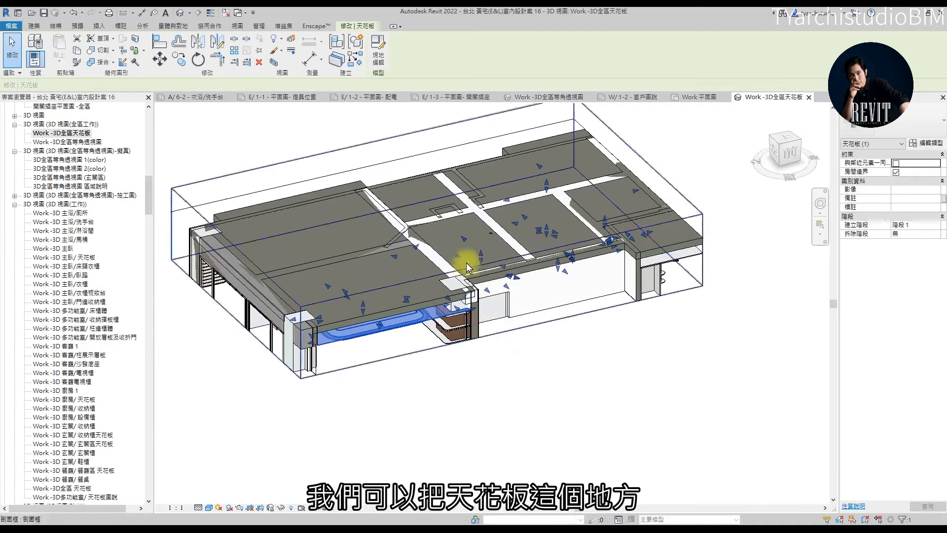
{"action": "left_click_drag", "start_coordinate": [483, 257], "coordinate": [485, 266]}
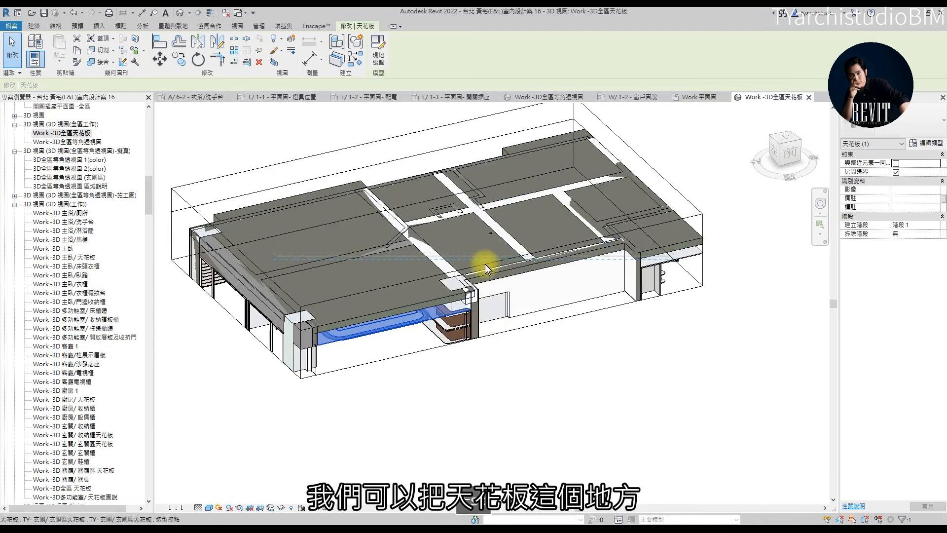
{"action": "key", "text": "ctrl+z"}
{"action": "key", "text": "ctrl+z"}
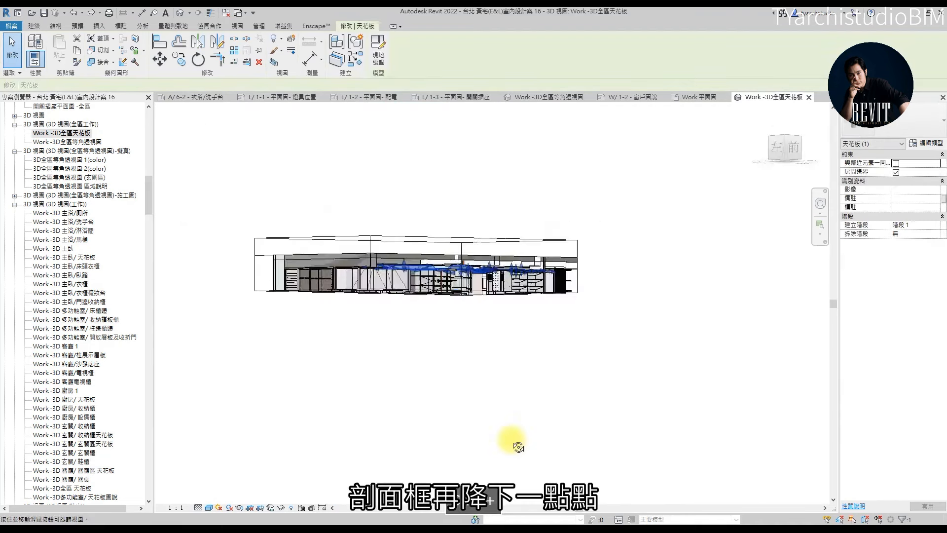
- Lower the section box's top face in a front-facing view to cut through the zone just above the ceilings
{"action": "left_click", "coordinate": [482, 241]}
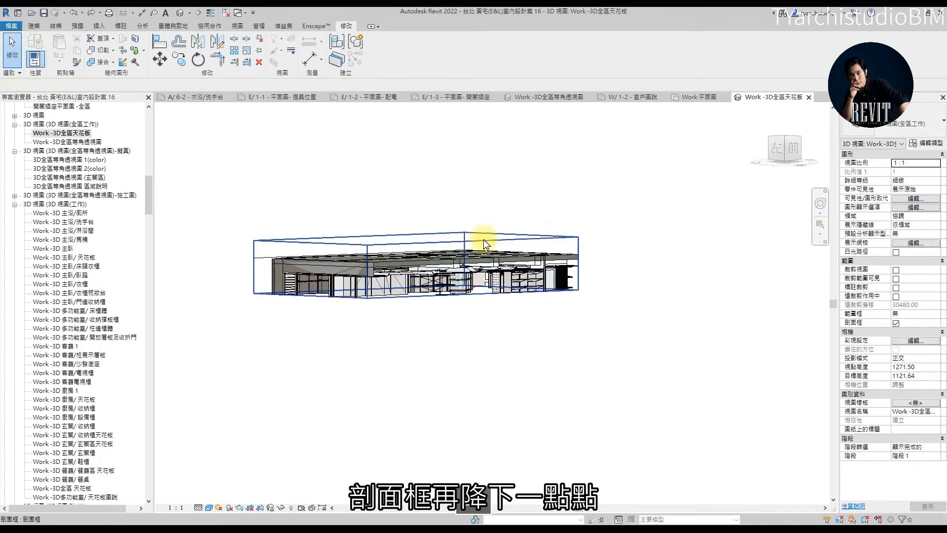
{"action": "left_click", "coordinate": [801, 149]}
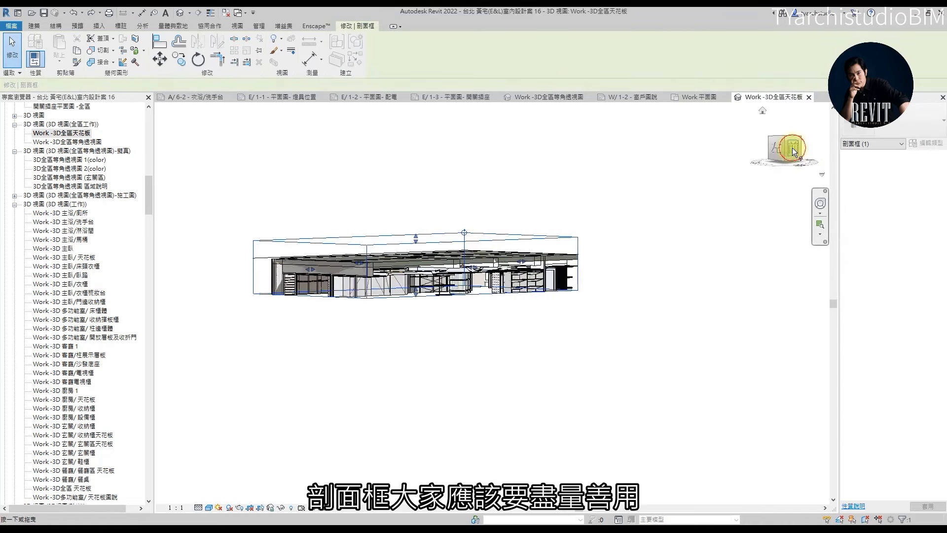
{"action": "left_click", "coordinate": [634, 229]}
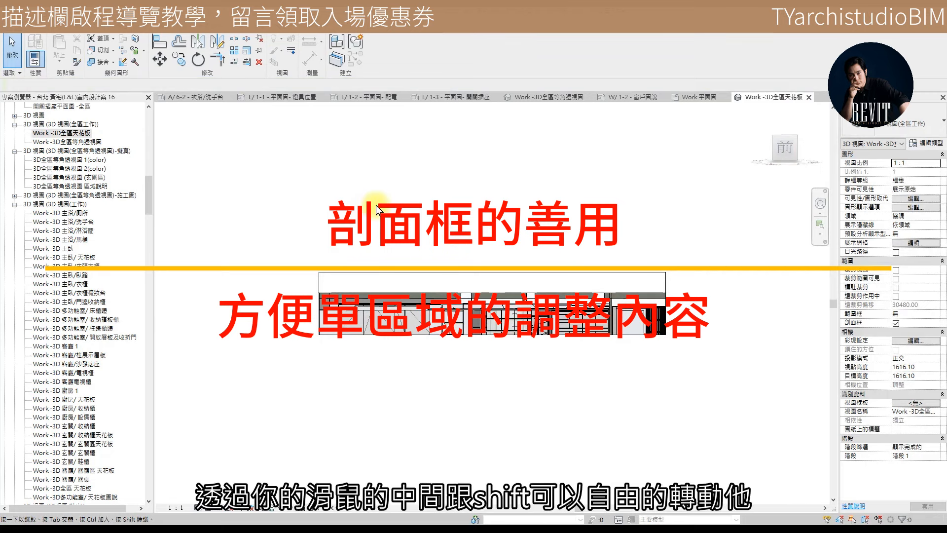
{"action": "middle_click_drag", "start_coordinate": [363, 215], "coordinate": [386, 239], "text": "shift"}
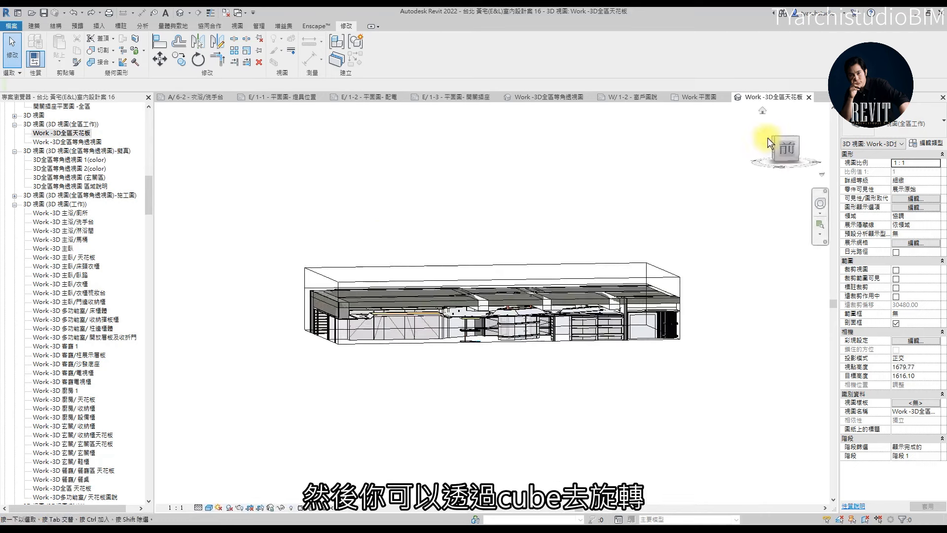
{"action": "left_click", "coordinate": [787, 147]}
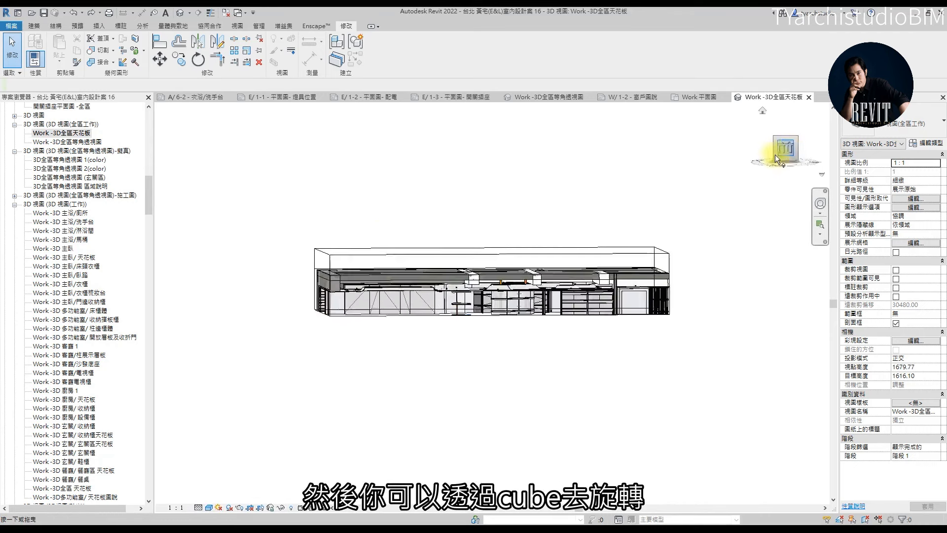
{"action": "left_click", "coordinate": [493, 230]}
{"action": "scroll", "coordinate": [493, 231], "scroll_direction": "up", "scroll_amount": 2}
{"action": "left_click_drag", "start_coordinate": [494, 236], "coordinate": [493, 285]}
- Pull the section box's front face outward to include the complete front rooms of the ceiling layout
{"action": "middle_click_drag", "start_coordinate": [378, 220], "coordinate": [606, 306], "text": "shift"}
{"action": "left_click", "coordinate": [530, 340]}
{"action": "scroll", "coordinate": [609, 311], "scroll_direction": "down", "scroll_amount": 4}
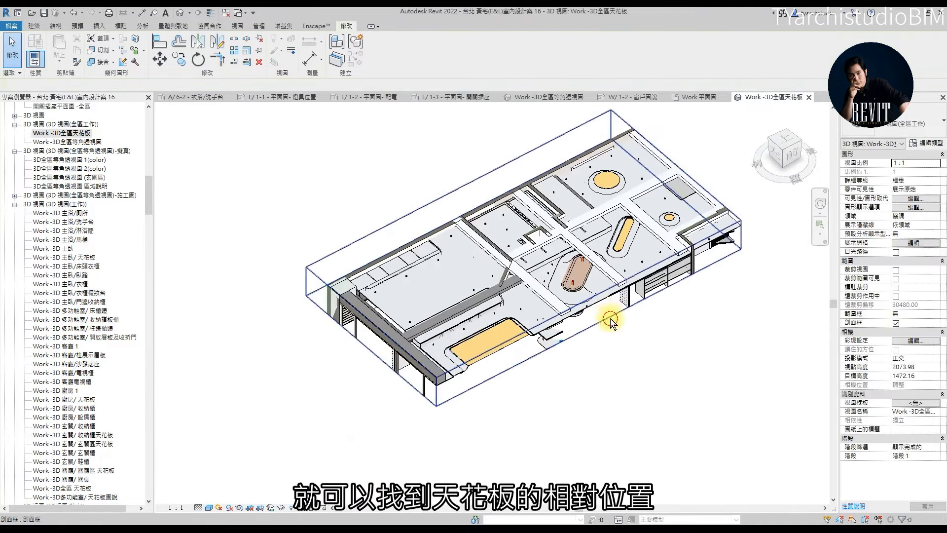
{"action": "left_click", "coordinate": [604, 318]}
{"action": "left_click_drag", "start_coordinate": [637, 356], "coordinate": [638, 356]}
{"action": "middle_click_drag", "start_coordinate": [637, 356], "coordinate": [632, 362], "text": "shift"}
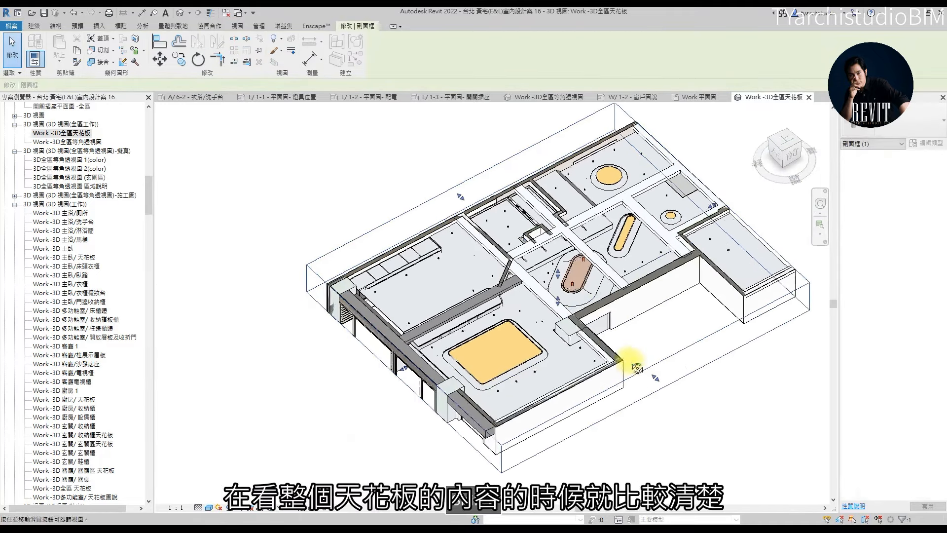
- Open the in-place entrance-area ceiling for editing, viewed from the right side (右)
{"action": "left_click", "coordinate": [592, 355]}
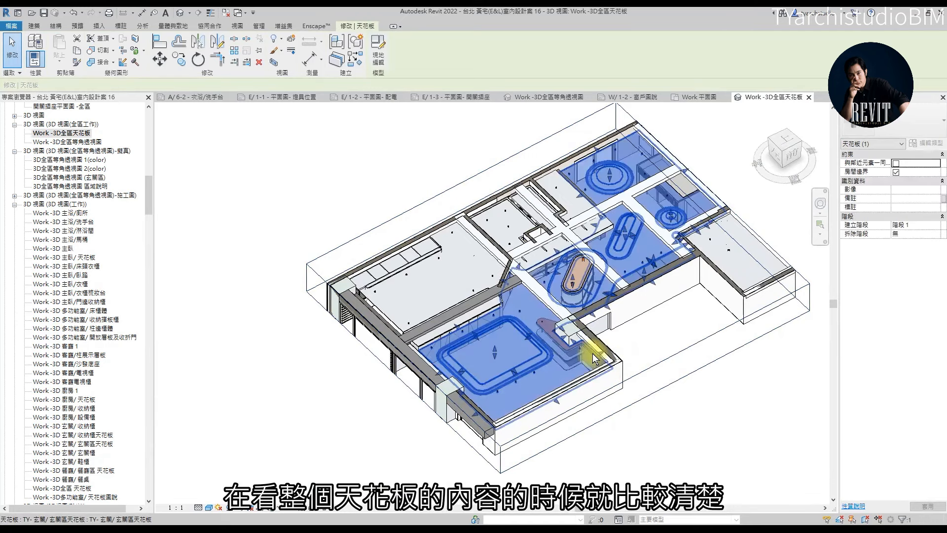
{"action": "middle_click_drag", "start_coordinate": [672, 482], "coordinate": [696, 383], "text": "shift"}
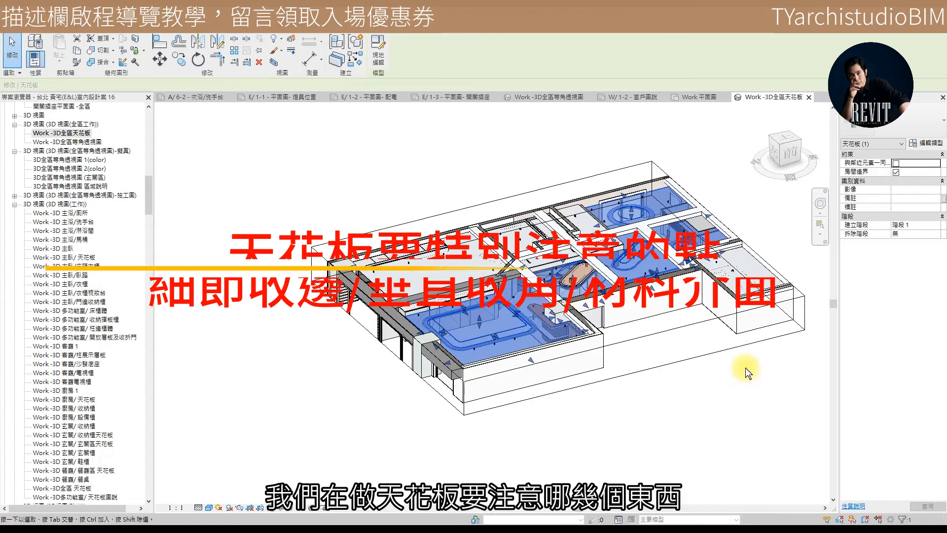
{"action": "middle_click_drag", "start_coordinate": [687, 356], "coordinate": [550, 371], "text": "shift"}
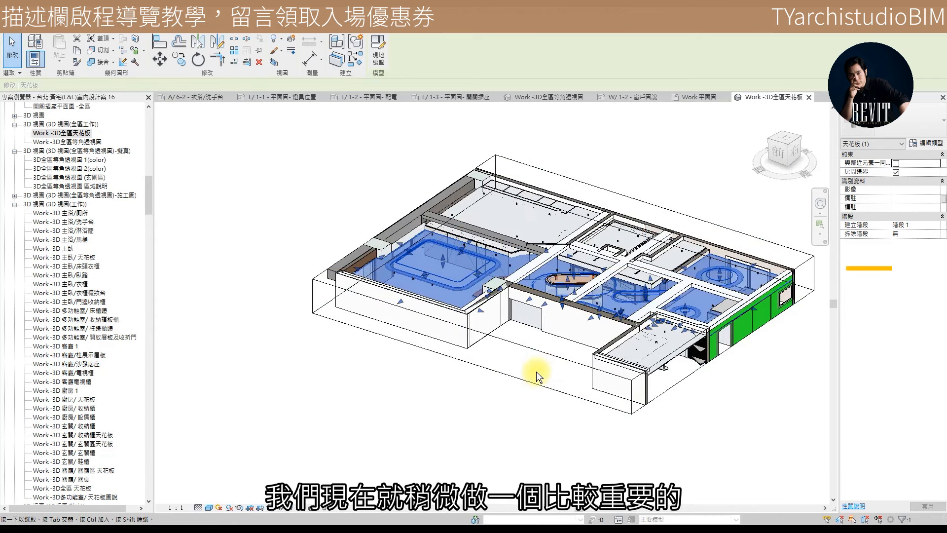
{"action": "left_click", "coordinate": [482, 340]}
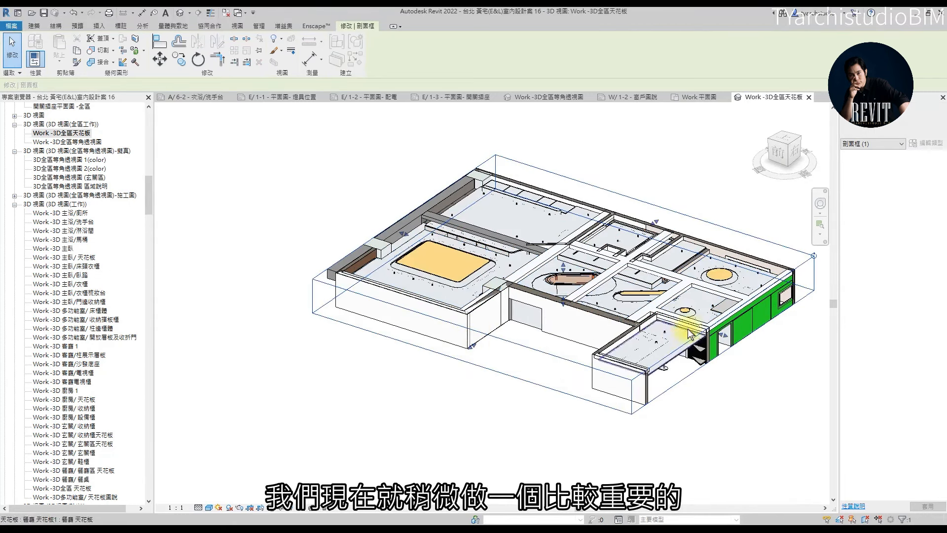
{"action": "middle_click_drag", "start_coordinate": [710, 347], "coordinate": [515, 349], "text": "shift"}
{"action": "scroll", "coordinate": [645, 360], "scroll_direction": "up", "scroll_amount": 4}
{"action": "left_click", "coordinate": [409, 294]}
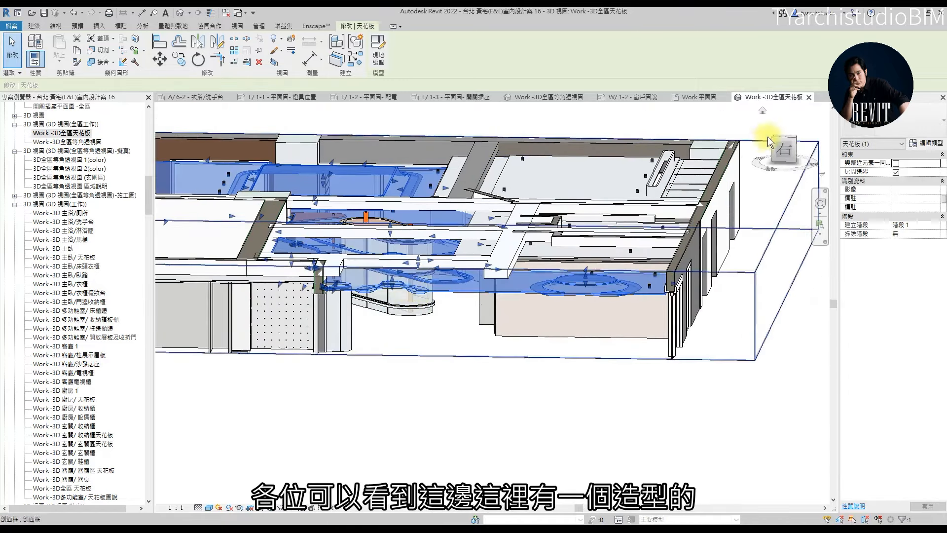
{"action": "left_click", "coordinate": [784, 148]}
{"action": "left_click", "coordinate": [378, 58]}
- Open the sweep that forms the small round ceiling recess for editing
{"action": "scroll", "coordinate": [502, 318], "scroll_direction": "up", "scroll_amount": 5}
{"action": "left_click", "coordinate": [529, 323]}
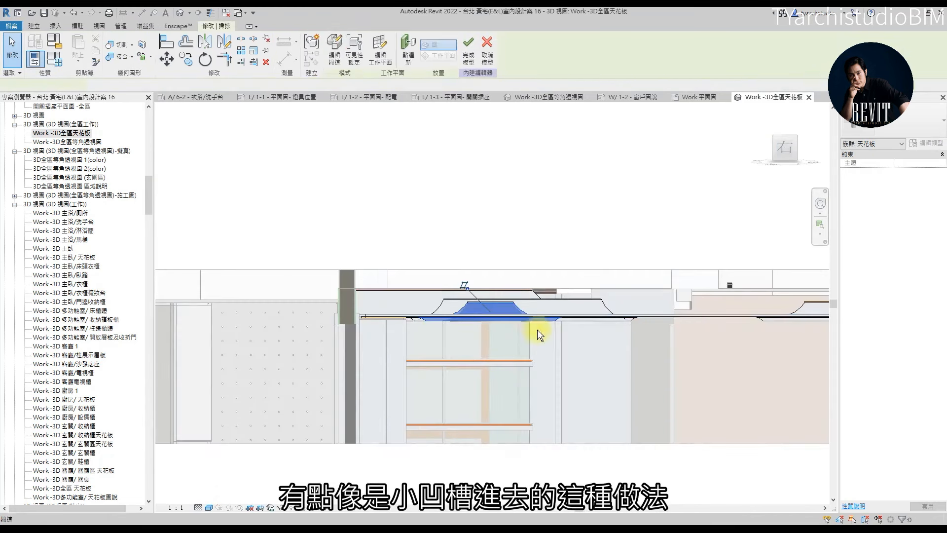
{"action": "middle_click_drag", "start_coordinate": [469, 347], "coordinate": [566, 349], "text": "shift"}
{"action": "left_click", "coordinate": [32, 30]}
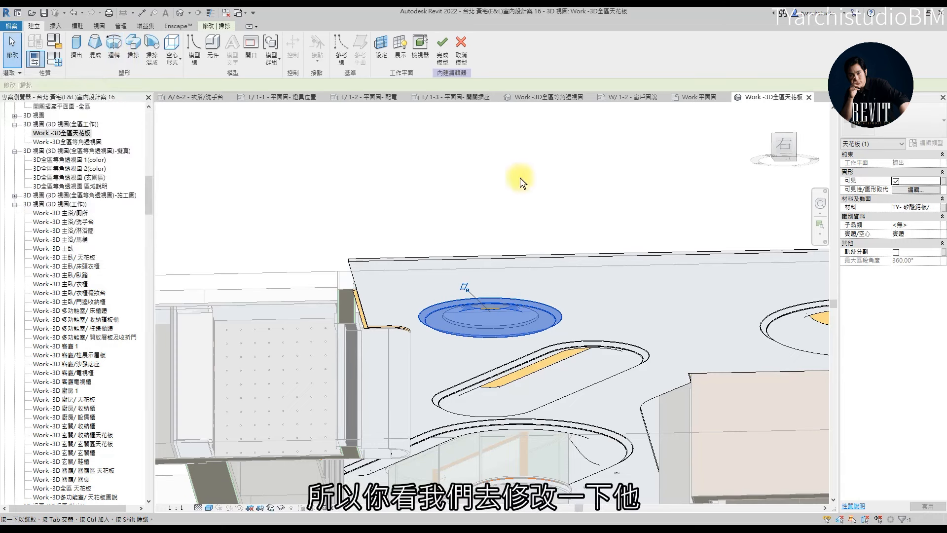
{"action": "double_click", "coordinate": [521, 305]}
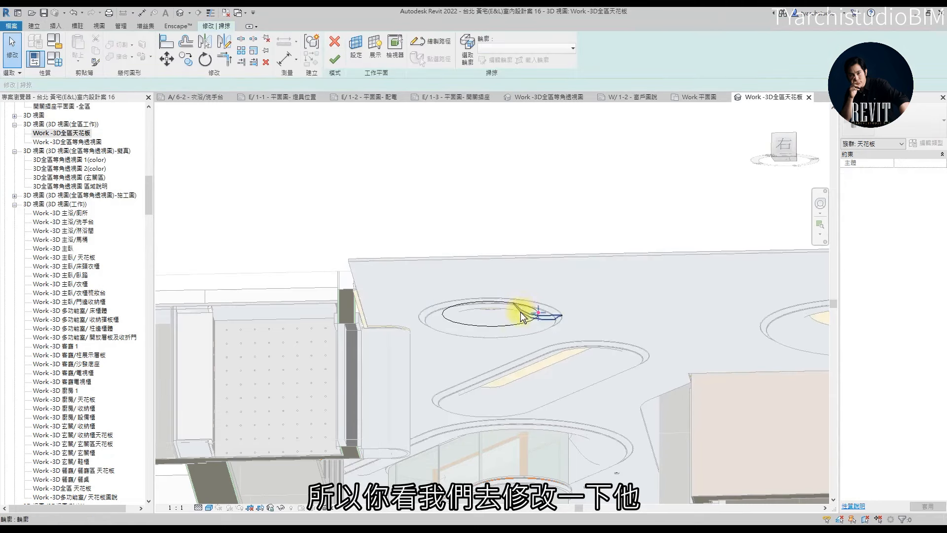
- Examine the round recess sweep's curved profile in the right-side elevation and select that profile
{"action": "scroll", "coordinate": [541, 337], "scroll_direction": "up", "scroll_amount": 5}
{"action": "left_click", "coordinate": [773, 143]}
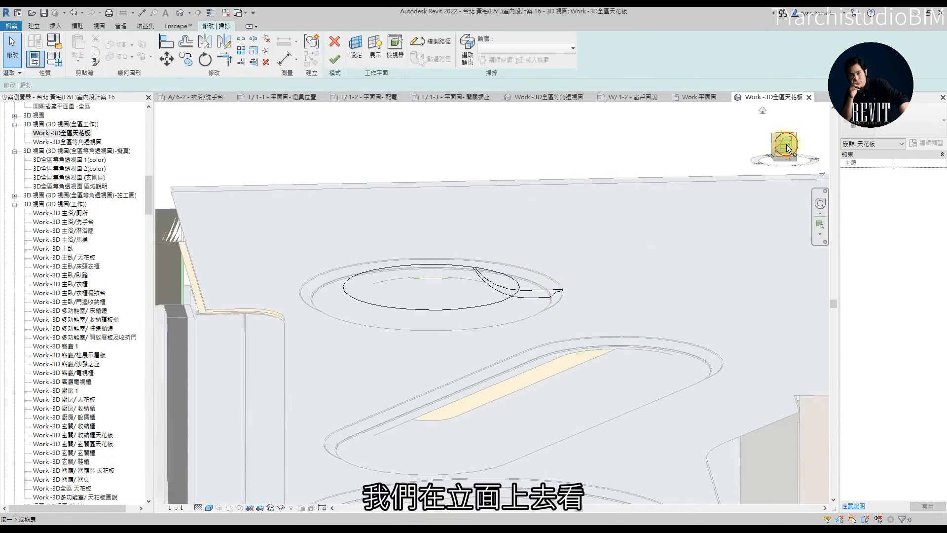
{"action": "scroll", "coordinate": [496, 288], "scroll_direction": "up", "scroll_amount": 3}
{"action": "scroll", "coordinate": [496, 288], "scroll_direction": "up", "scroll_amount": 5}
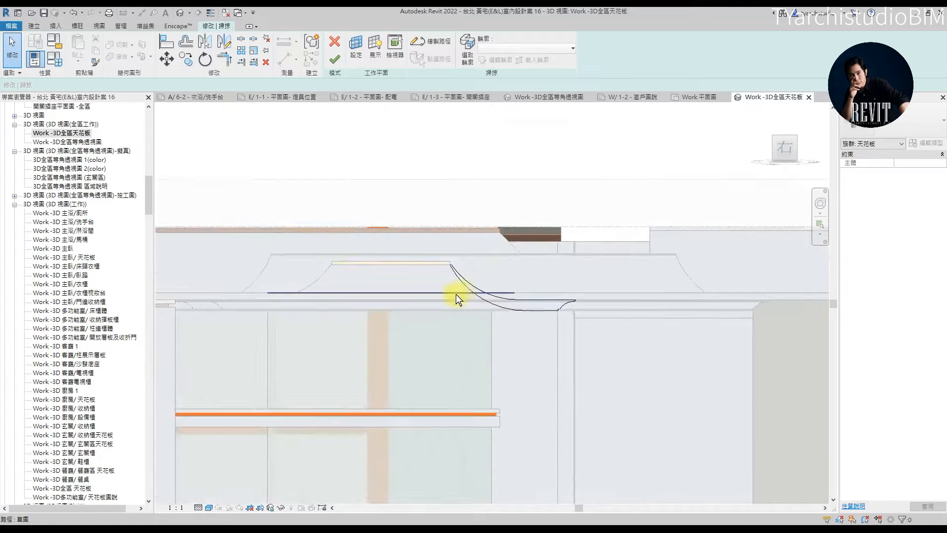
{"action": "scroll", "coordinate": [437, 302], "scroll_direction": "down", "scroll_amount": 2}
{"action": "left_click", "coordinate": [590, 313]}
- Examine the sweep's circular path in sketch mode, and leave the path and sweep editing without saving changes
{"action": "left_click", "coordinate": [427, 43]}
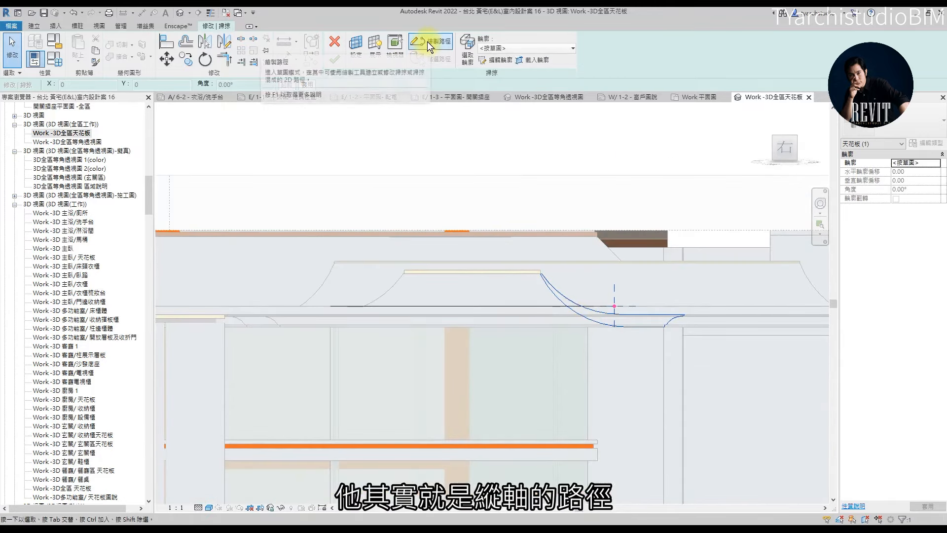
{"action": "mouse_move", "coordinate": [451, 358]}
{"action": "middle_mouse_down", "text": "shift"}
{"action": "mouse_move", "coordinate": [433, 355]}
{"action": "mouse_move", "coordinate": [448, 370]}
{"action": "middle_mouse_up", "text": "shift"}
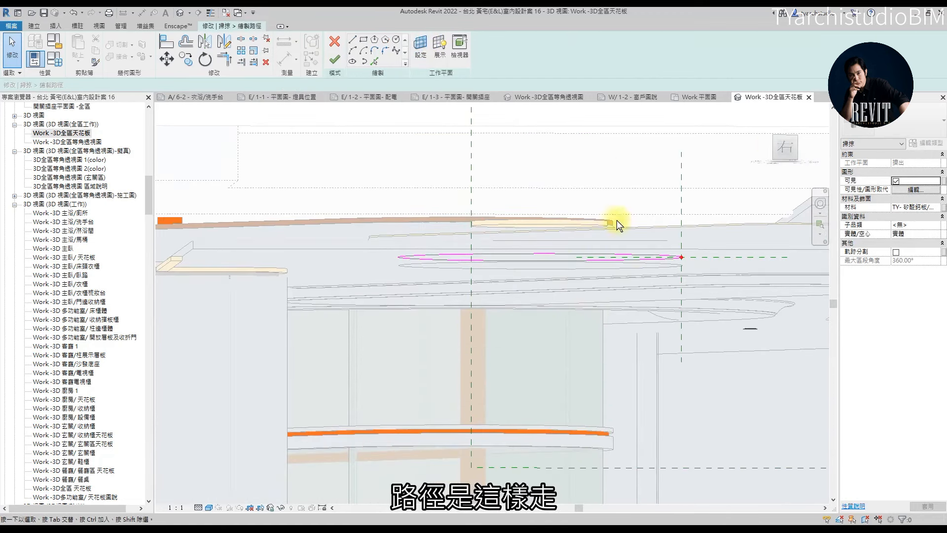
{"action": "left_click", "coordinate": [787, 147]}
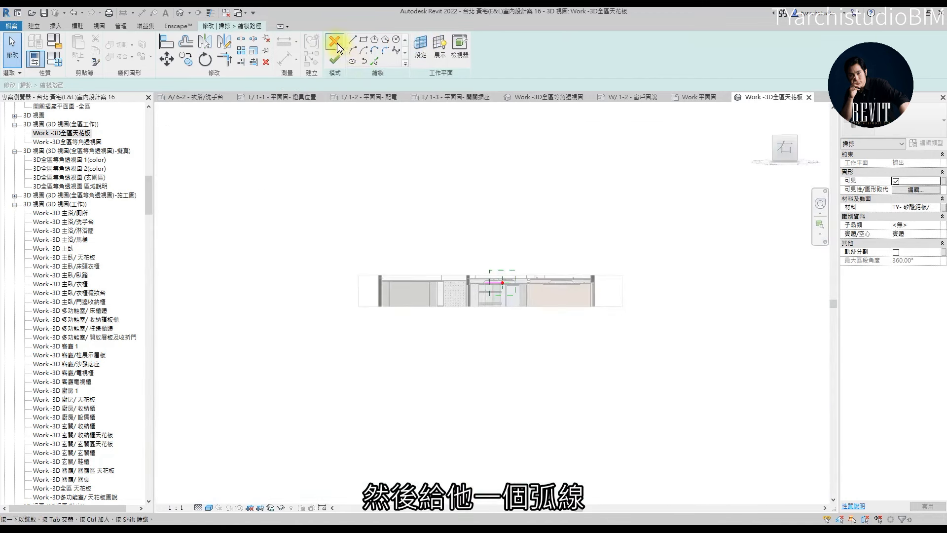
{"action": "left_click", "coordinate": [336, 45]}
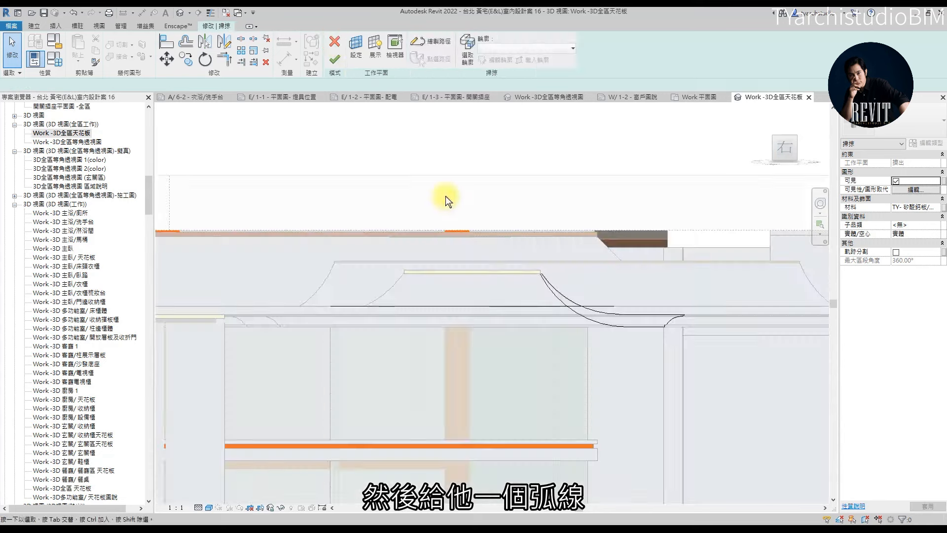
{"action": "left_click", "coordinate": [336, 48]}
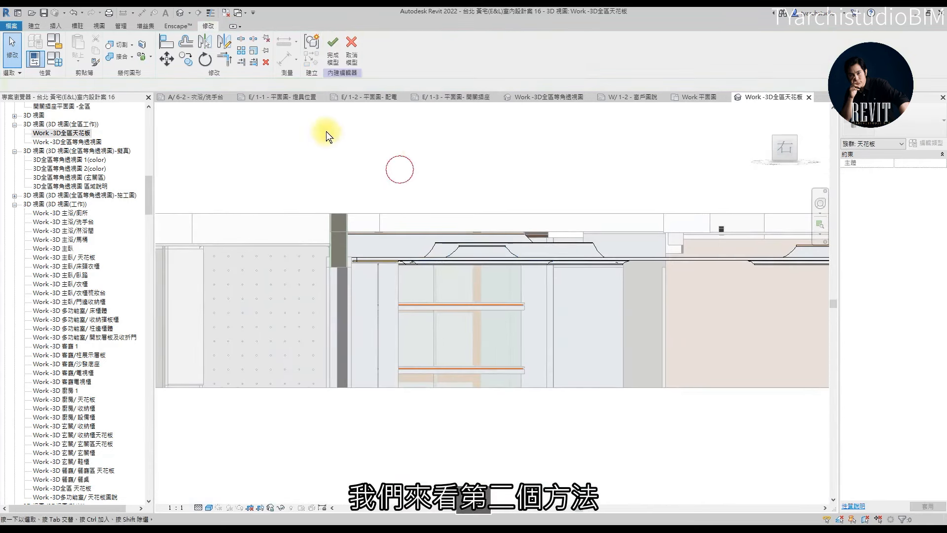
- Reopen the small round recess's sweep for editing, seen from an angle below the ceiling
{"action": "left_click", "coordinate": [34, 26]}
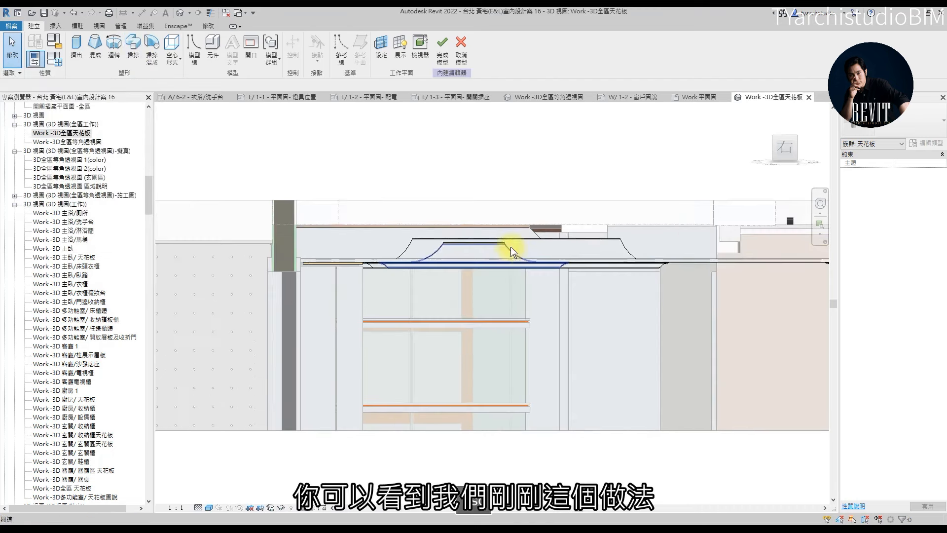
{"action": "left_click", "coordinate": [509, 250]}
{"action": "scroll", "coordinate": [493, 269], "scroll_direction": "up", "scroll_amount": 5}
{"action": "middle_click_drag", "start_coordinate": [442, 341], "coordinate": [445, 301], "text": "shift"}
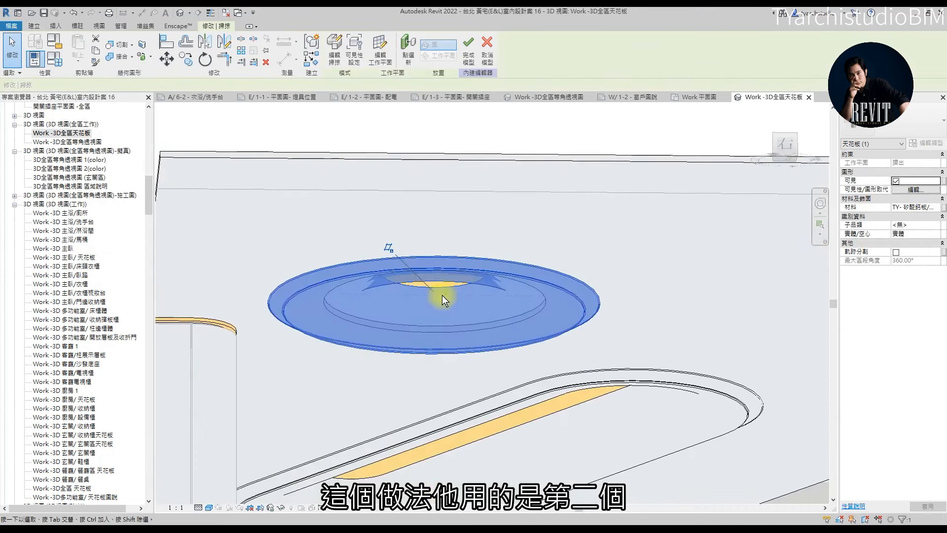
{"action": "left_click", "coordinate": [334, 59]}
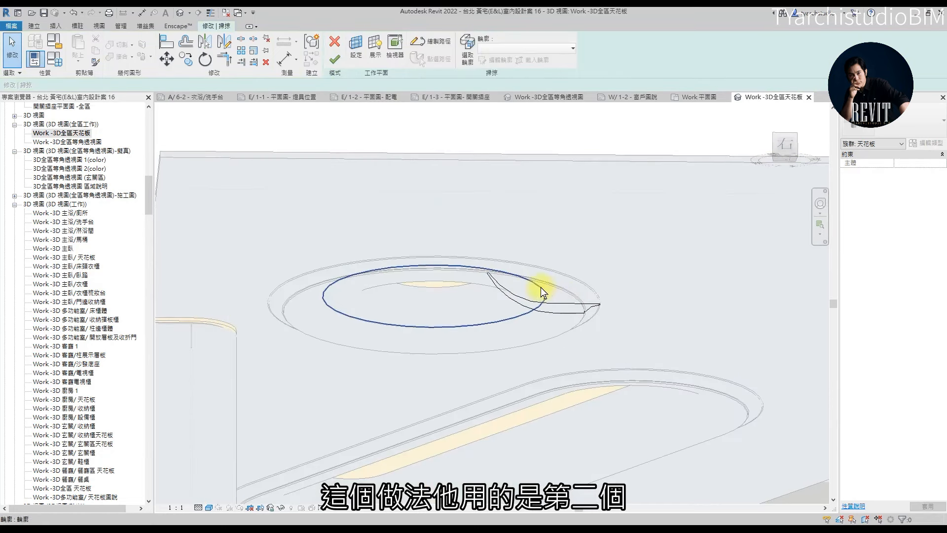
- Examine the round recess sweep's path and profile, return to the right-side elevation, and leave the sweep editing
{"action": "left_click", "coordinate": [541, 291]}
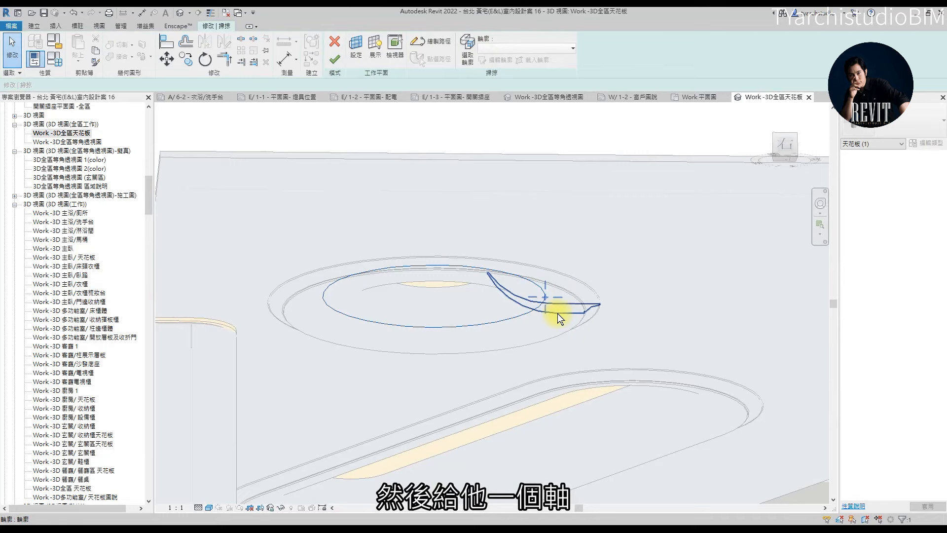
{"action": "left_click", "coordinate": [431, 220]}
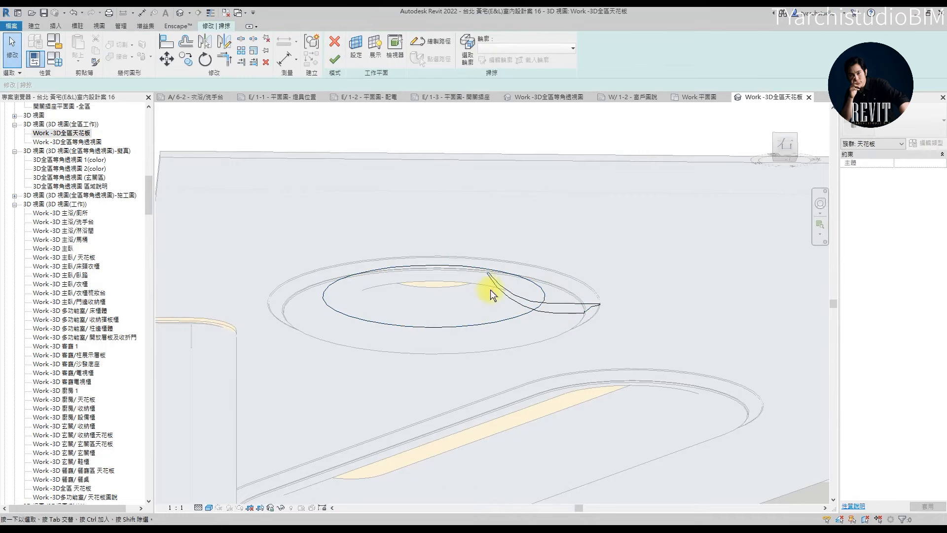
{"action": "scroll", "coordinate": [491, 291], "scroll_direction": "down", "scroll_amount": 2}
{"action": "middle_click_drag", "start_coordinate": [596, 262], "coordinate": [596, 288], "text": "shift"}
{"action": "left_click", "coordinate": [786, 150]}
{"action": "scroll", "coordinate": [461, 454], "scroll_direction": "down", "scroll_amount": 2}
{"action": "middle_click_drag", "start_coordinate": [461, 455], "coordinate": [529, 224]}
{"action": "scroll", "coordinate": [529, 224], "scroll_direction": "up", "scroll_amount": 6}
{"action": "middle_click_drag", "start_coordinate": [491, 185], "coordinate": [473, 269]}
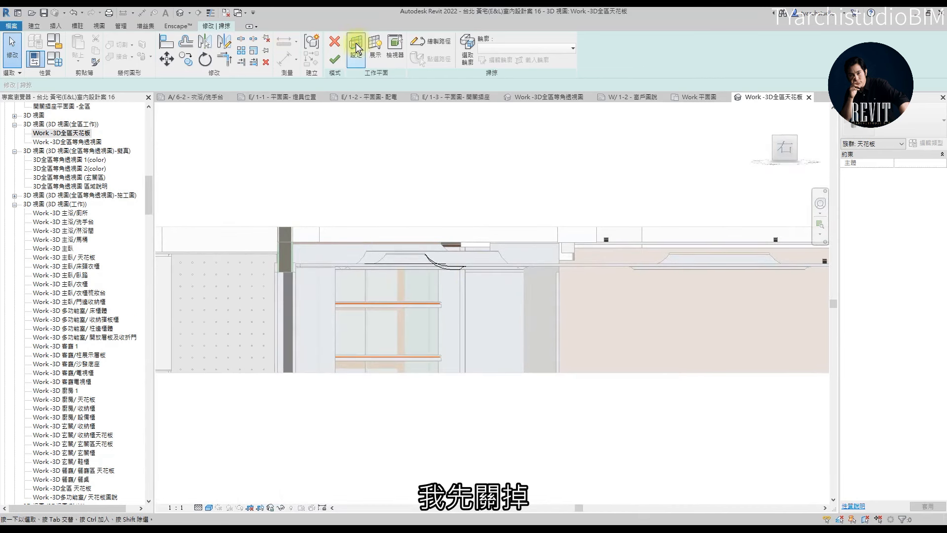
{"action": "left_click", "coordinate": [335, 59]}
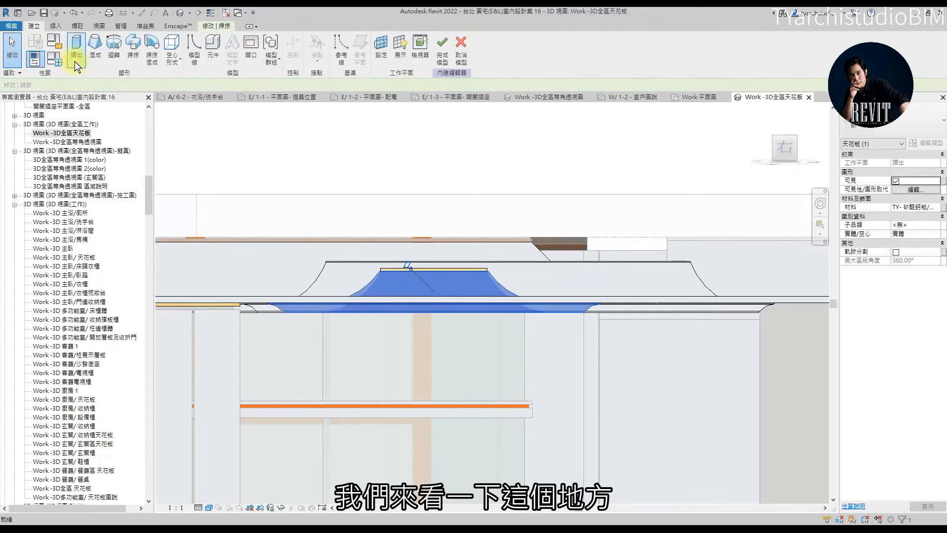
- Start a revolve and set its work plane by picking the face of the interior wall
{"action": "left_click", "coordinate": [119, 57]}
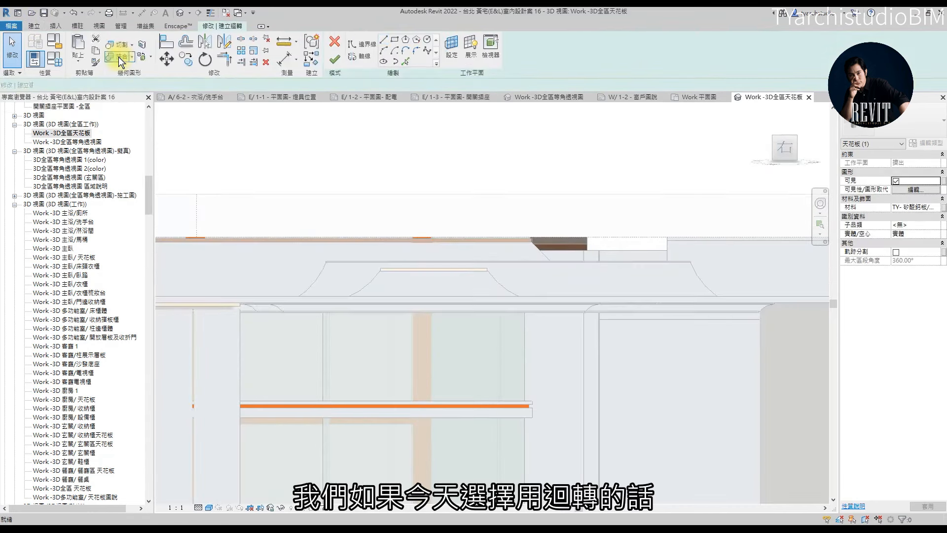
{"action": "left_click", "coordinate": [449, 49]}
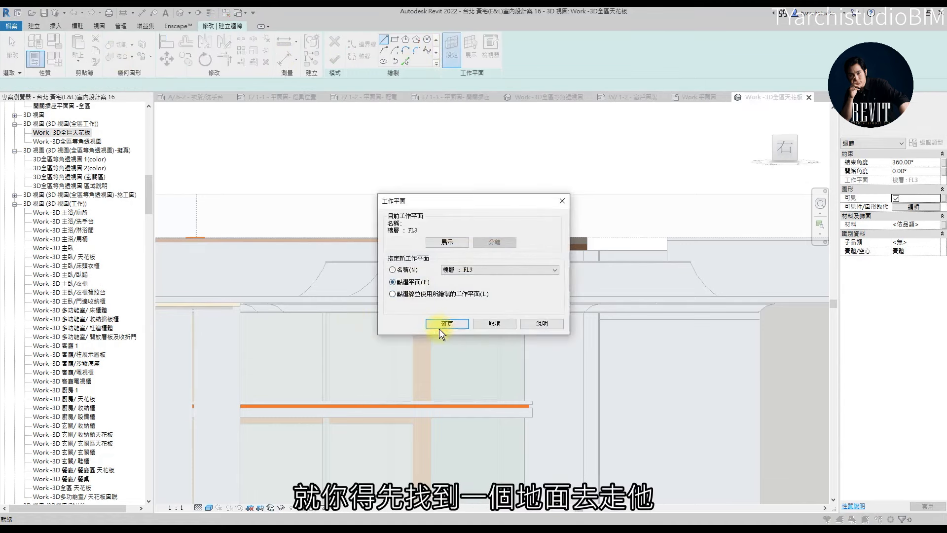
{"action": "left_click", "coordinate": [439, 328]}
{"action": "mouse_move", "coordinate": [423, 363]}
{"action": "middle_mouse_down", "text": "shift"}
{"action": "mouse_move", "coordinate": [451, 328]}
{"action": "mouse_move", "coordinate": [596, 328]}
{"action": "mouse_move", "coordinate": [509, 330]}
{"action": "mouse_move", "coordinate": [531, 271]}
{"action": "middle_mouse_up", "text": "shift"}
{"action": "scroll", "coordinate": [605, 305], "scroll_direction": "down", "scroll_amount": 3}
{"action": "middle_click_drag", "start_coordinate": [604, 305], "coordinate": [623, 339], "text": "shift"}
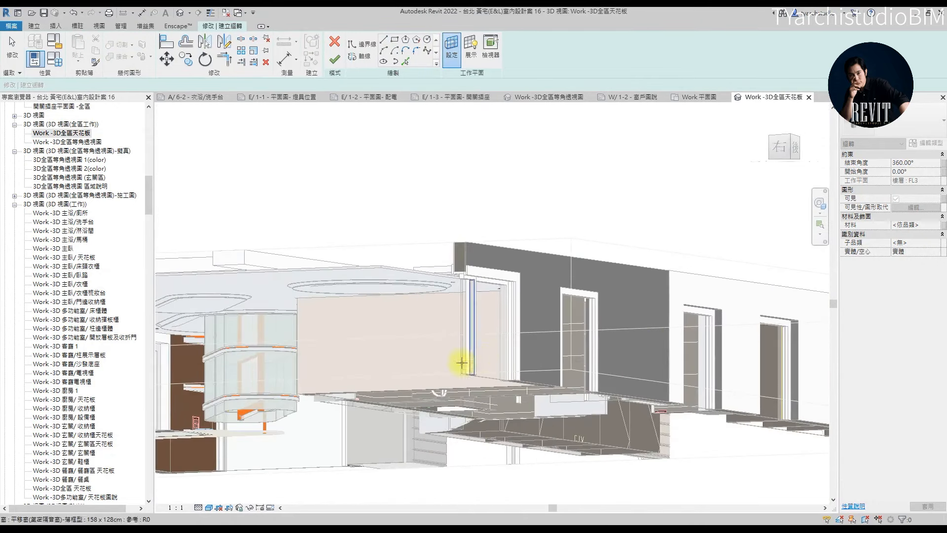
{"action": "left_click", "coordinate": [413, 386]}
{"action": "scroll", "coordinate": [424, 312], "scroll_direction": "down", "scroll_amount": 2}
{"action": "middle_click_drag", "start_coordinate": [424, 312], "coordinate": [498, 360], "text": "shift"}
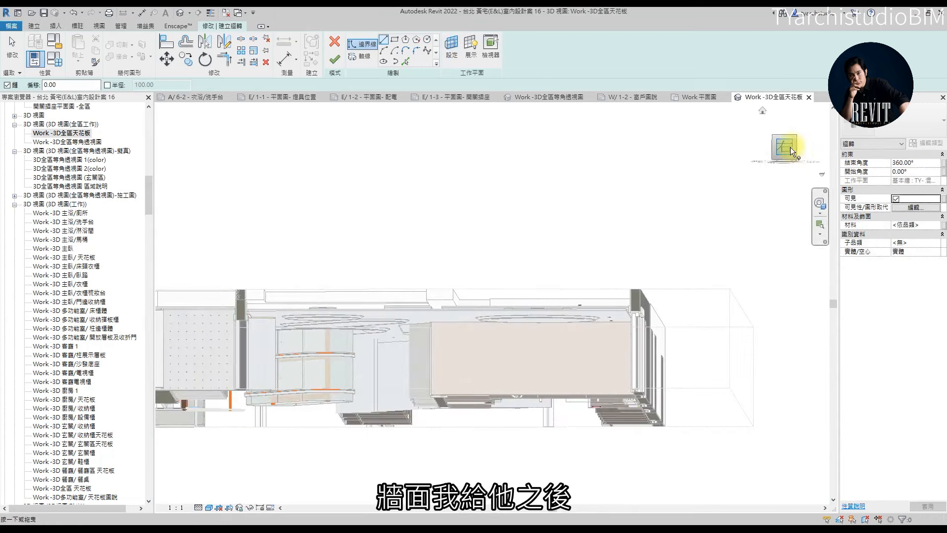
- In the right-side elevation, draw a vertical revolve axis downward from the midpoint of the ceiling line above the wide recess
{"action": "left_click", "coordinate": [789, 148]}
{"action": "left_click", "coordinate": [360, 56]}
{"action": "scroll", "coordinate": [584, 304], "scroll_direction": "up", "scroll_amount": 3}
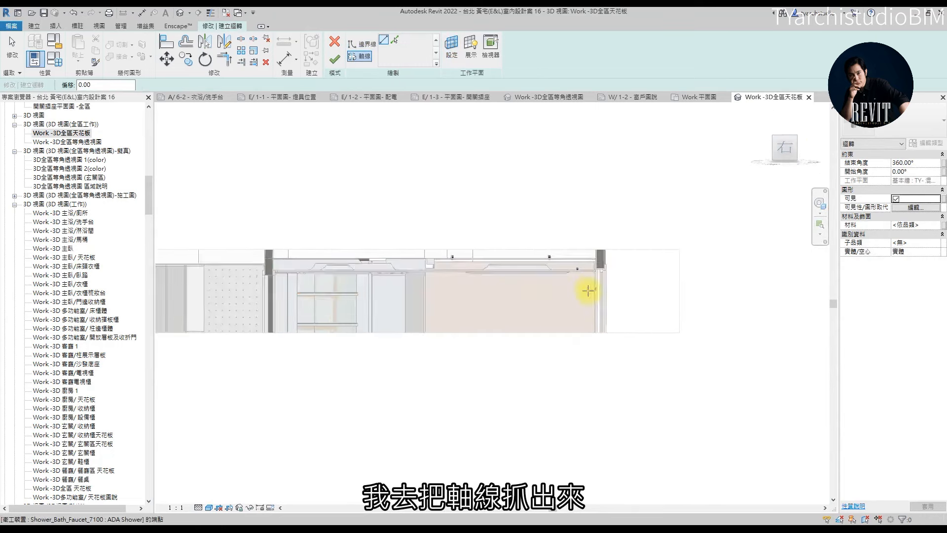
{"action": "scroll", "coordinate": [589, 290], "scroll_direction": "up", "scroll_amount": 3}
{"action": "middle_click_drag", "start_coordinate": [589, 290], "coordinate": [499, 293]}
{"action": "scroll", "coordinate": [458, 274], "scroll_direction": "down", "scroll_amount": 1}
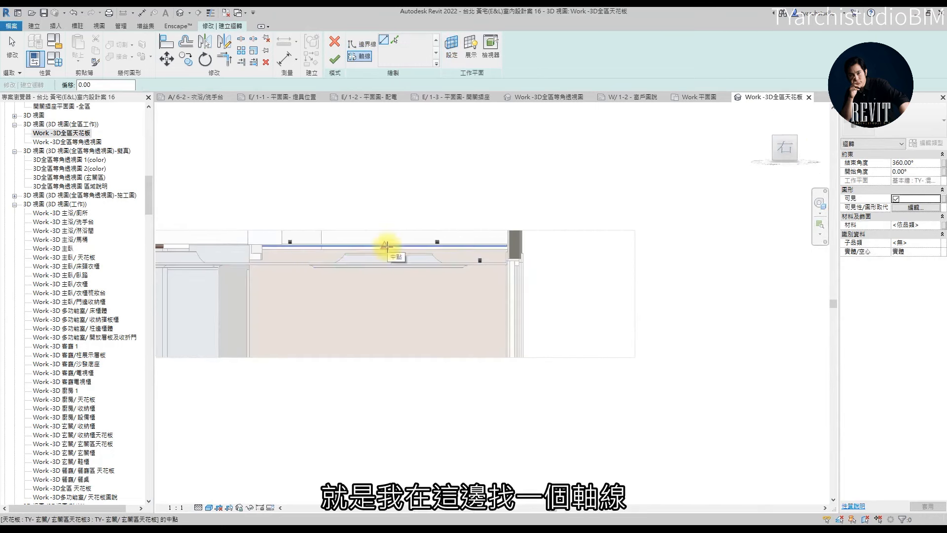
{"action": "left_click", "coordinate": [389, 247]}
{"action": "left_click", "coordinate": [389, 328]}
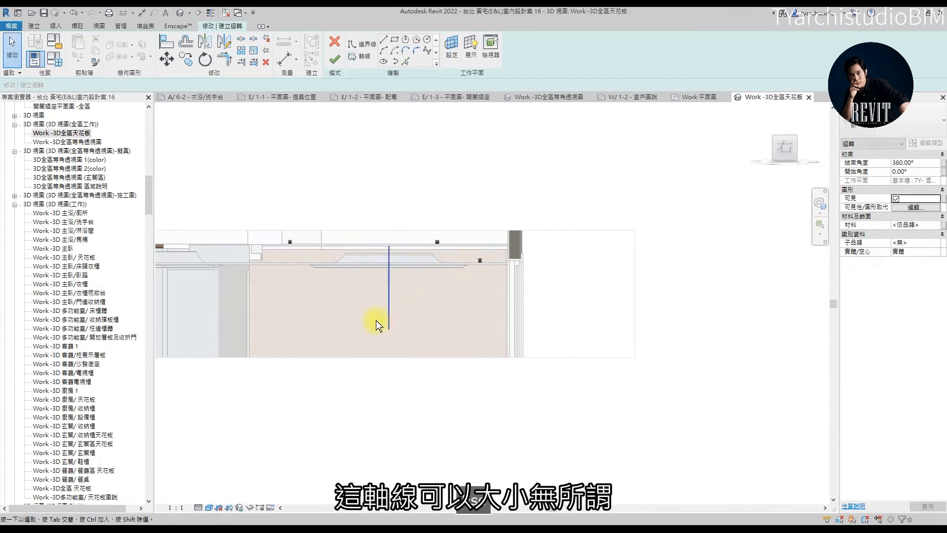
- Sketch the revolve boundary with straight lines along one half of the recess, sloping out to the ceiling rim and back to the axis
{"action": "left_click", "coordinate": [374, 45]}
{"action": "scroll", "coordinate": [366, 275], "scroll_direction": "up", "scroll_amount": 2}
{"action": "scroll", "coordinate": [267, 259], "scroll_direction": "up", "scroll_amount": 1}
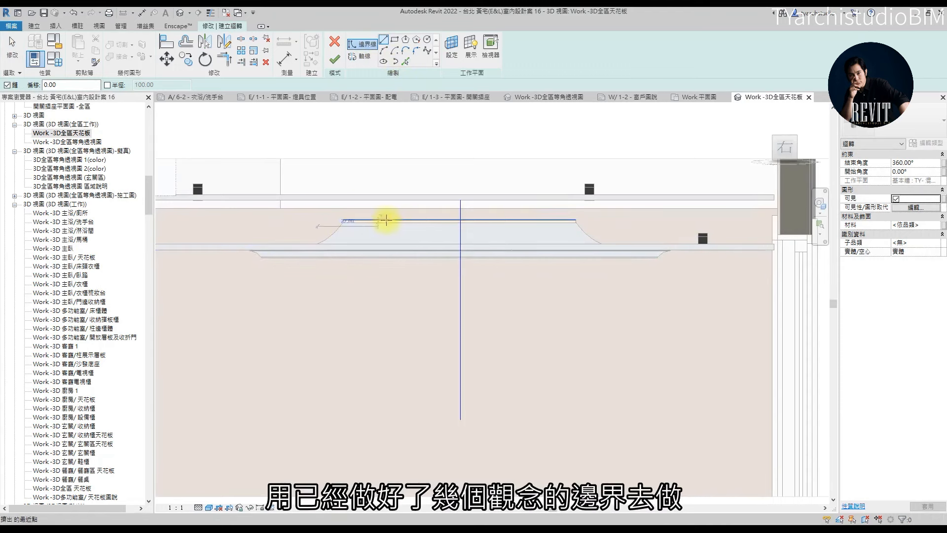
{"action": "left_click", "coordinate": [344, 220]}
{"action": "left_click", "coordinate": [275, 249]}
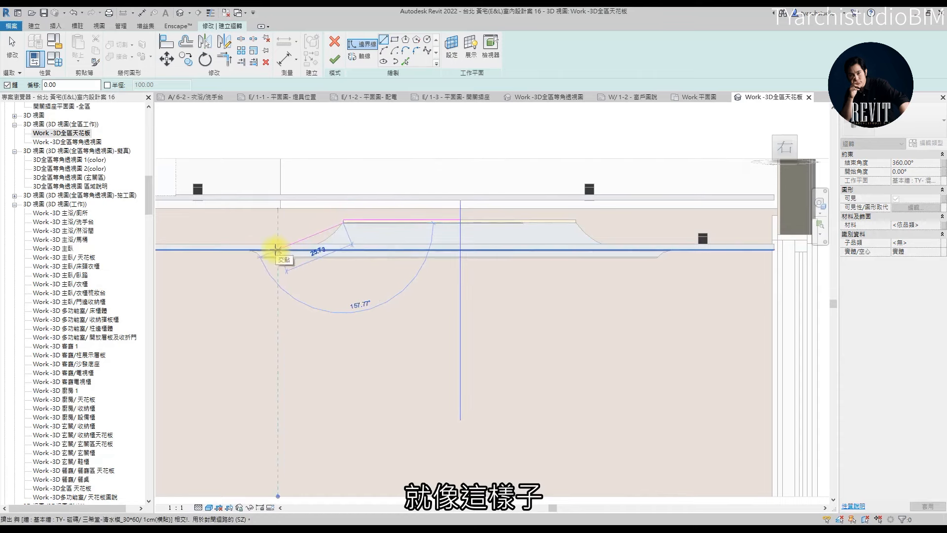
{"action": "scroll", "coordinate": [232, 250], "scroll_direction": "up", "scroll_amount": 3}
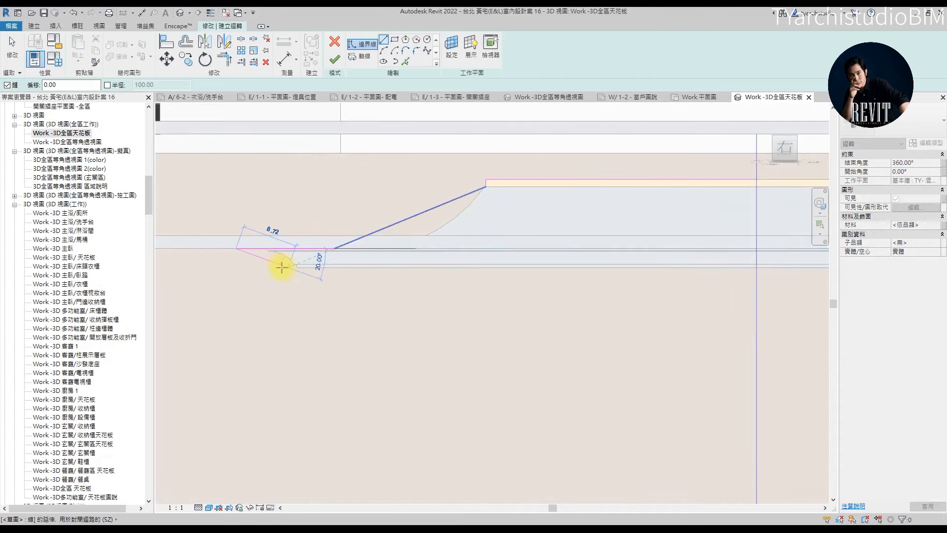
{"action": "left_click", "coordinate": [366, 266]}
{"action": "scroll", "coordinate": [365, 265], "scroll_direction": "down", "scroll_amount": 2}
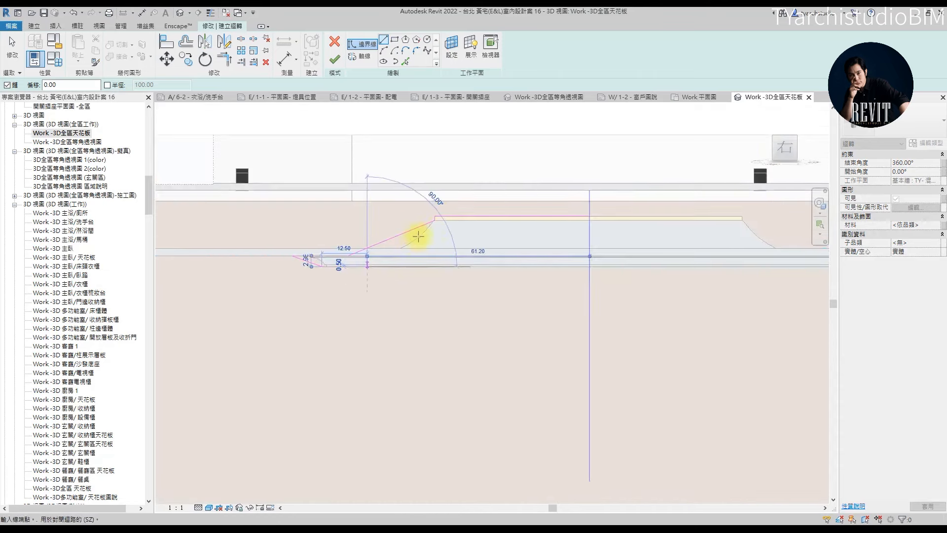
{"action": "scroll", "coordinate": [442, 224], "scroll_direction": "up", "scroll_amount": 2}
{"action": "left_click", "coordinate": [441, 220]}
{"action": "left_click", "coordinate": [699, 217]}
{"action": "key", "text": "Escape"}
{"action": "key", "text": "Escape"}
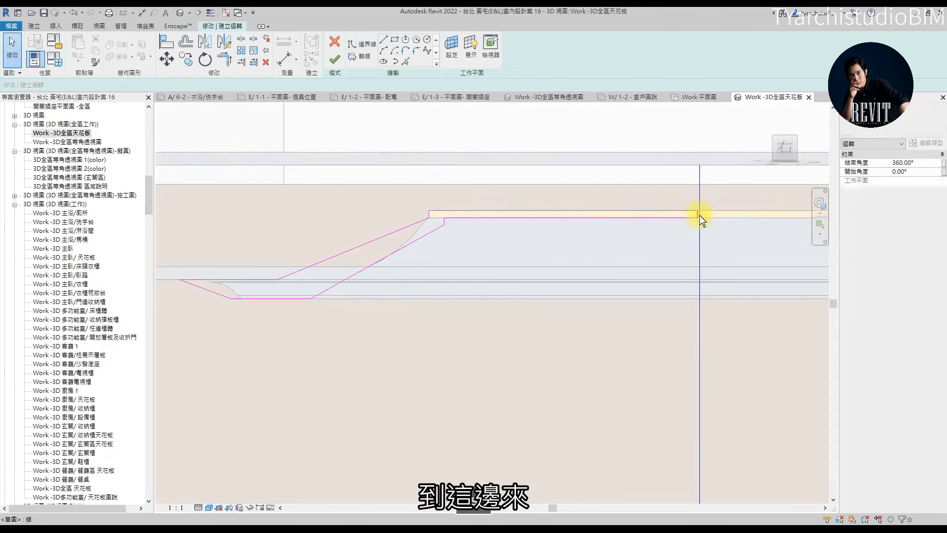
- Adjust the short end of the boundary at the axis so that the profile meets the axis line
{"action": "scroll", "coordinate": [697, 211], "scroll_direction": "up", "scroll_amount": 4}
{"action": "left_click", "coordinate": [694, 213]}
{"action": "left_click_drag", "start_coordinate": [694, 213], "coordinate": [700, 220]}
{"action": "scroll", "coordinate": [678, 211], "scroll_direction": "down", "scroll_amount": 5}
{"action": "key", "text": "Escape"}
- Round the boundary corner between the upper slope and the horizontal line with a fillet arc of about 6.24 radius
{"action": "middle_click_drag", "start_coordinate": [433, 238], "coordinate": [510, 224]}
{"action": "left_click", "coordinate": [420, 51]}
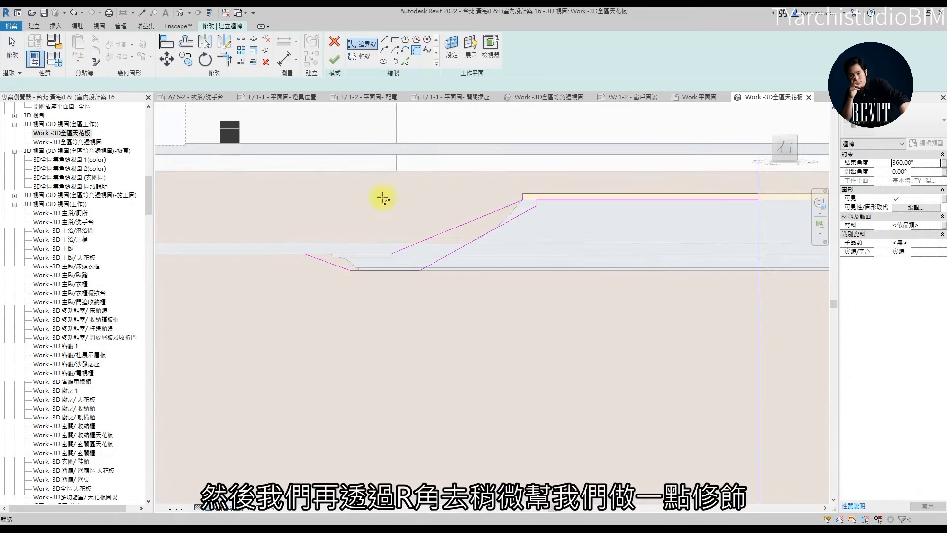
{"action": "scroll", "coordinate": [387, 236], "scroll_direction": "up", "scroll_amount": 4}
{"action": "left_click", "coordinate": [405, 245]}
{"action": "left_click", "coordinate": [408, 245]}
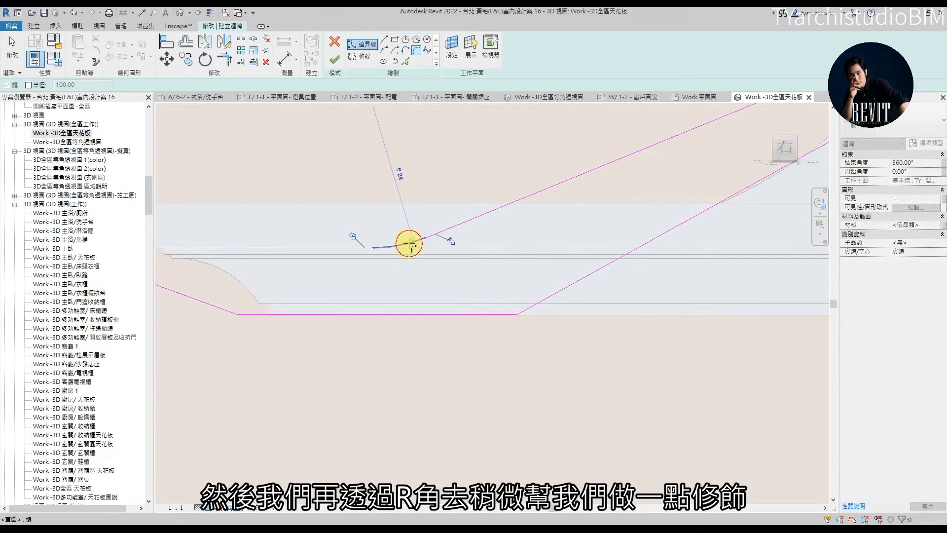
{"action": "left_click", "coordinate": [409, 243]}
- Round both corners of the small vertical step near the recess's upper edge with fillet arcs
{"action": "scroll", "coordinate": [641, 192], "scroll_direction": "down", "scroll_amount": 2}
{"action": "scroll", "coordinate": [690, 152], "scroll_direction": "up", "scroll_amount": 3}
{"action": "middle_click_drag", "start_coordinate": [714, 148], "coordinate": [502, 217]}
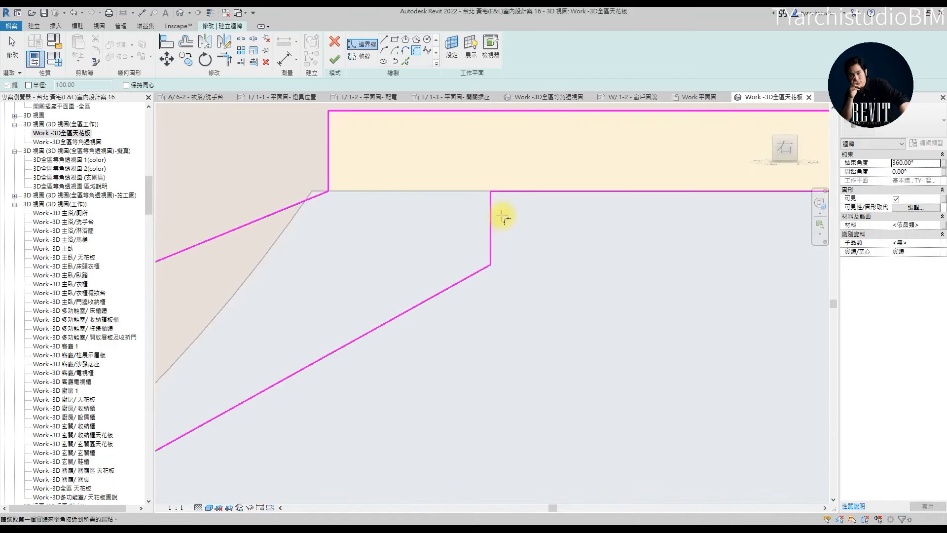
{"action": "left_click", "coordinate": [490, 202]}
{"action": "left_click", "coordinate": [496, 192]}
{"action": "left_click", "coordinate": [496, 197]}
{"action": "left_click", "coordinate": [491, 247]}
{"action": "left_click", "coordinate": [488, 267]}
{"action": "left_click", "coordinate": [487, 267]}
- Fillet the inner and outer corners of the profile's bottom edge with radii of about 8.19 and 16.50
{"action": "scroll", "coordinate": [484, 237], "scroll_direction": "down", "scroll_amount": 2}
{"action": "scroll", "coordinate": [408, 331], "scroll_direction": "up", "scroll_amount": 3}
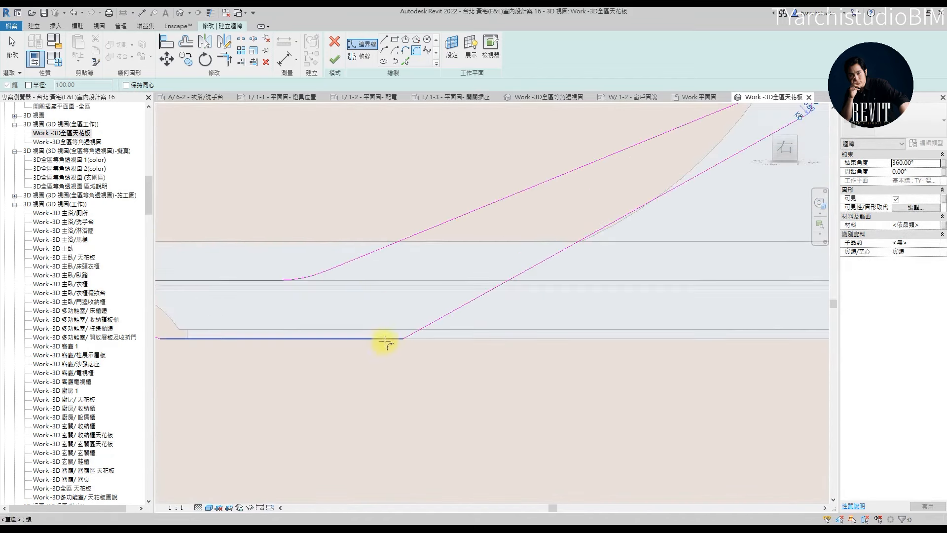
{"action": "left_click", "coordinate": [419, 335]}
{"action": "scroll", "coordinate": [370, 332], "scroll_direction": "down", "scroll_amount": 2}
{"action": "scroll", "coordinate": [313, 321], "scroll_direction": "up", "scroll_amount": 3}
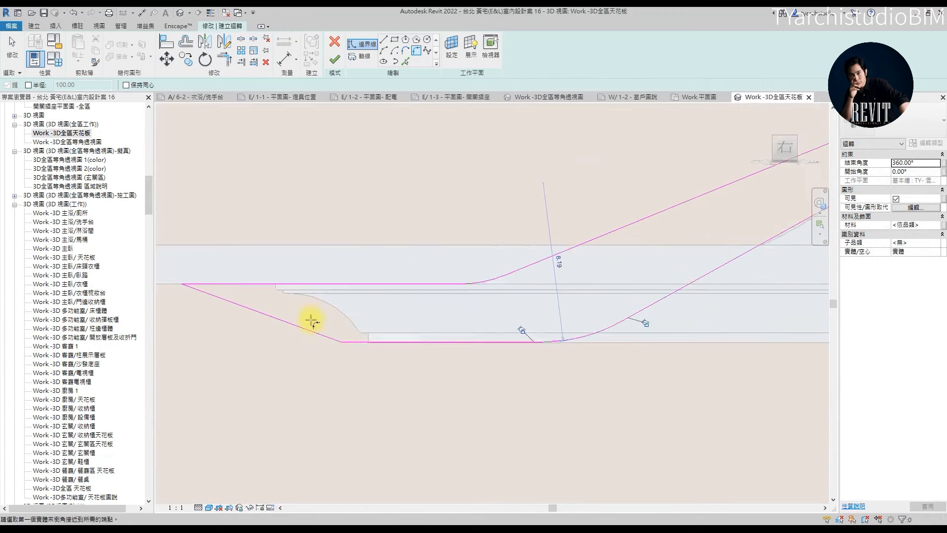
{"action": "left_click", "coordinate": [350, 344]}
{"action": "left_click", "coordinate": [391, 328]}
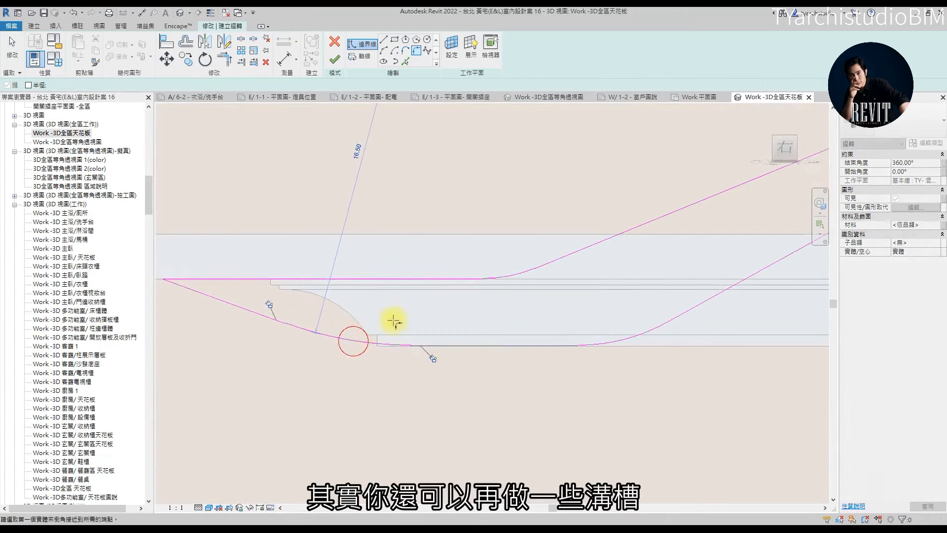
- Draw a small rectangular groove about 1.27 deep on the bottom edge of the profile
{"action": "scroll", "coordinate": [391, 328], "scroll_direction": "down", "scroll_amount": 2}
{"action": "left_click", "coordinate": [384, 40]}
{"action": "scroll", "coordinate": [588, 296], "scroll_direction": "up", "scroll_amount": 2}
{"action": "scroll", "coordinate": [542, 321], "scroll_direction": "down", "scroll_amount": 2}
{"action": "scroll", "coordinate": [452, 335], "scroll_direction": "up", "scroll_amount": 3}
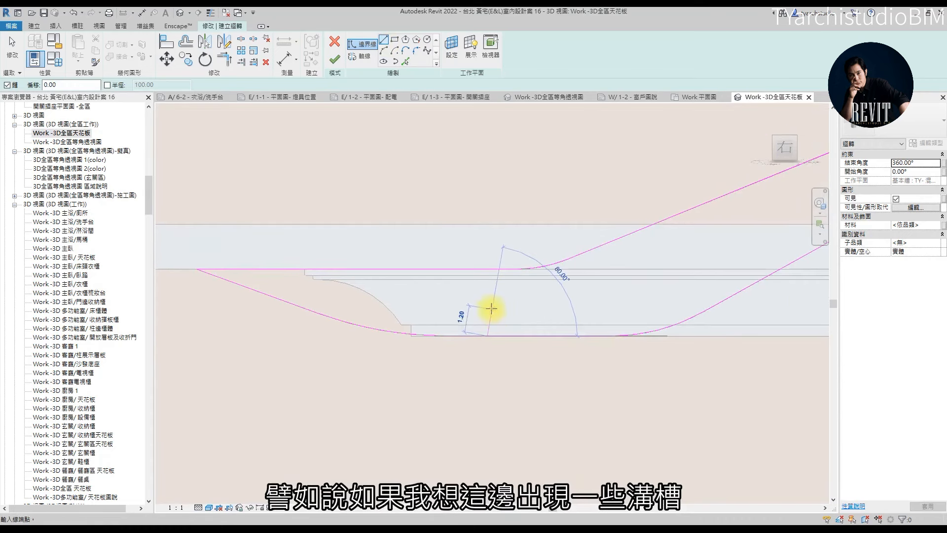
{"action": "left_click", "coordinate": [509, 307]}
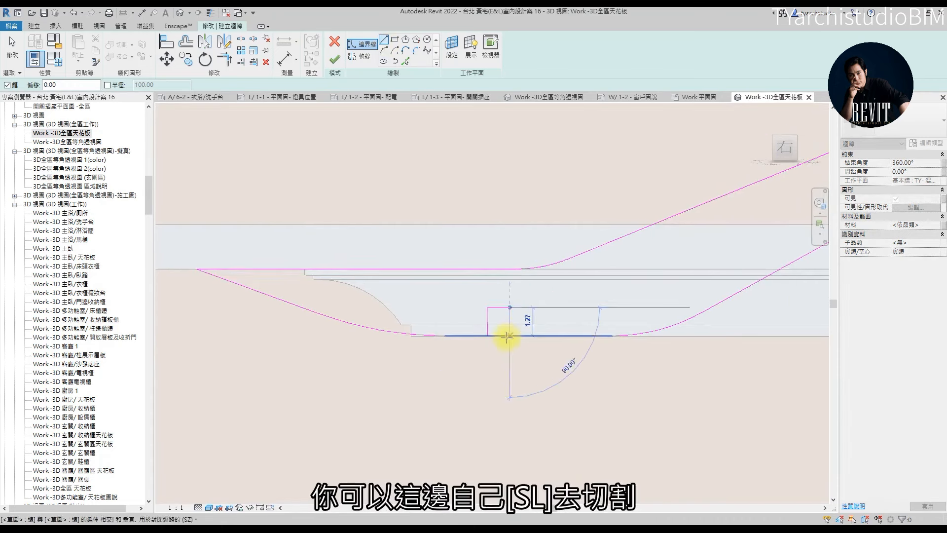
{"action": "left_click", "coordinate": [509, 335]}
{"action": "key", "text": "Escape"}
{"action": "key", "text": "Escape"}
- Split the bottom line inside the groove and trim it to the groove's sides
{"action": "key", "text": "s"}
{"action": "key", "text": "l"}
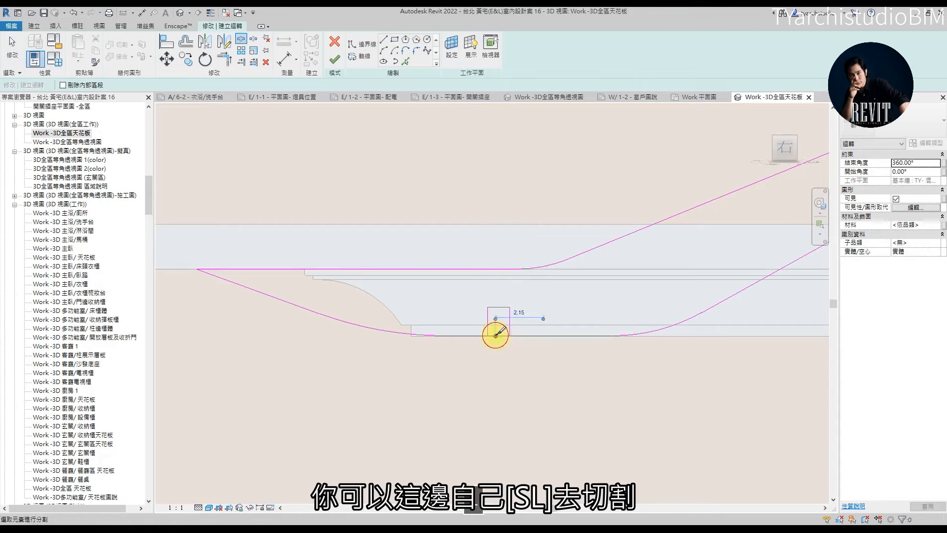
{"action": "key", "text": "t"}
{"action": "key", "text": "r"}
{"action": "scroll", "coordinate": [490, 329], "scroll_direction": "up", "scroll_amount": 1}
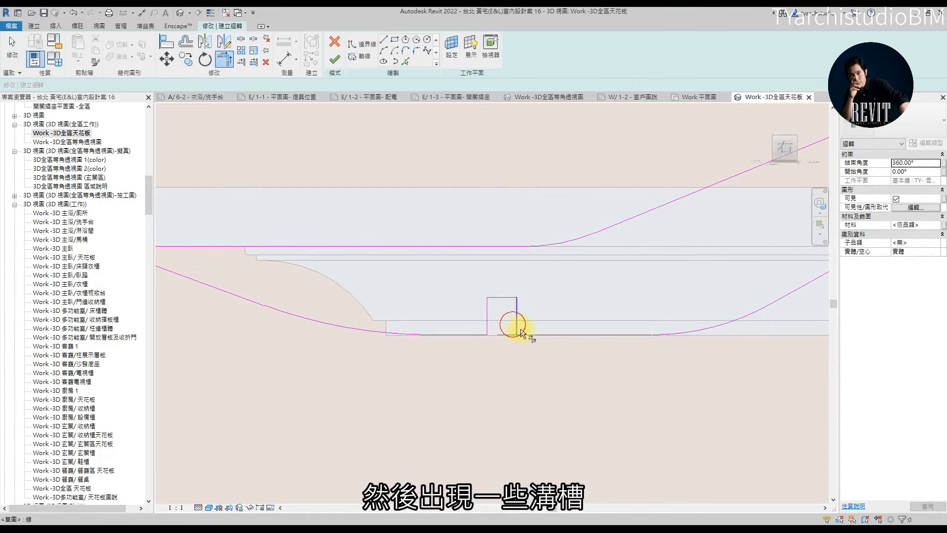
{"action": "left_click", "coordinate": [524, 332]}
{"action": "scroll", "coordinate": [523, 333], "scroll_direction": "down", "scroll_amount": 2}
{"action": "middle_click_drag", "start_coordinate": [562, 330], "coordinate": [511, 329]}
{"action": "key", "text": "Escape"}
- Copy the groove outline twice along the bottom edge toward the axis, using the multiple option
{"action": "left_click_drag", "start_coordinate": [445, 308], "coordinate": [477, 341]}
{"action": "middle_click_drag", "start_coordinate": [476, 339], "coordinate": [336, 329]}
{"action": "left_click", "coordinate": [187, 63]}
{"action": "left_click", "coordinate": [309, 304]}
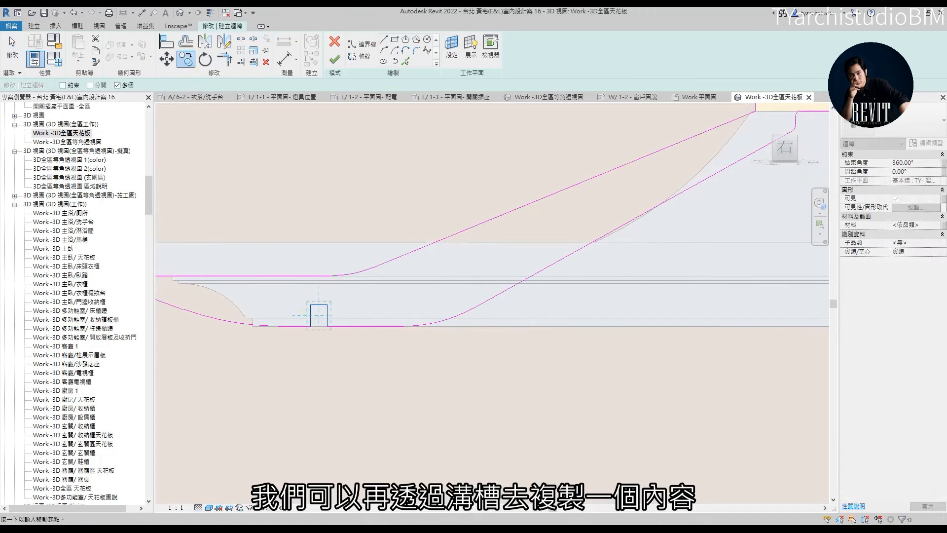
{"action": "scroll", "coordinate": [312, 307], "scroll_direction": "up", "scroll_amount": 1}
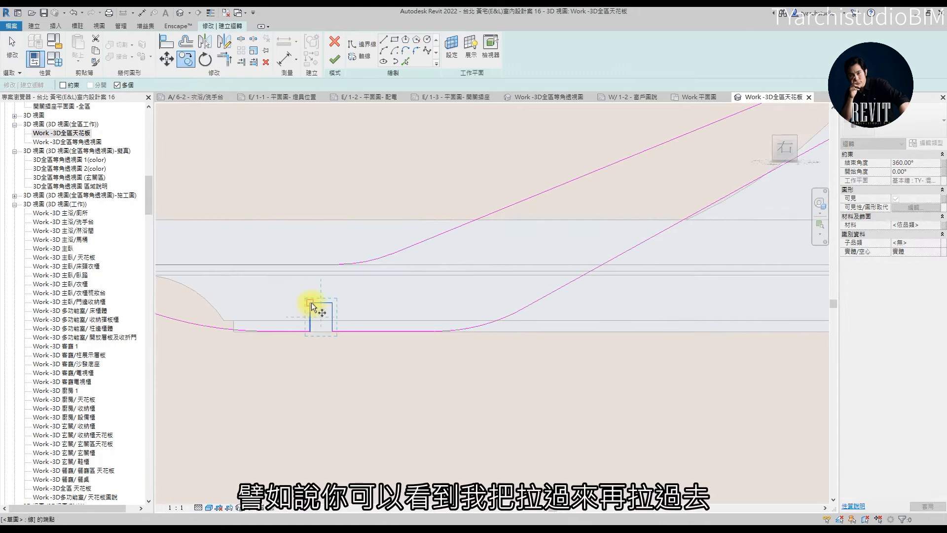
{"action": "left_click", "coordinate": [389, 301]}
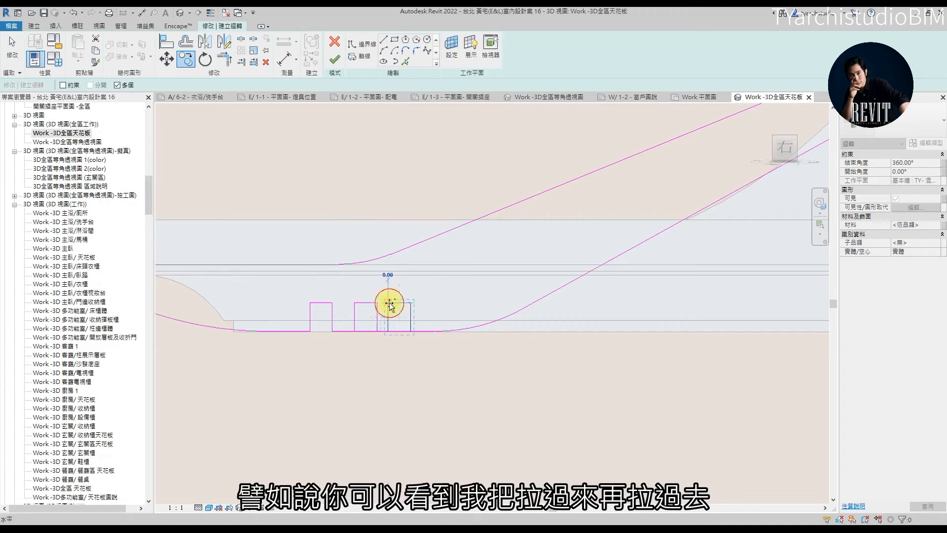
{"action": "key", "text": "Escape"}
{"action": "key", "text": "Escape"}
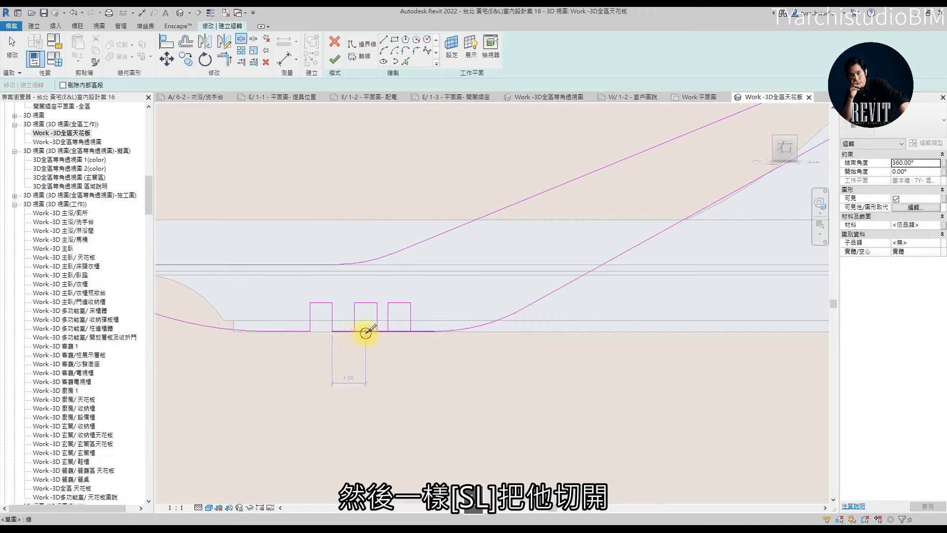
- Split and trim the bottom line to open the two copied grooves, and finish the revolve sketch
{"action": "scroll", "coordinate": [389, 333], "scroll_direction": "up", "scroll_amount": 2}
{"action": "key", "text": "s"}
{"action": "key", "text": "l"}
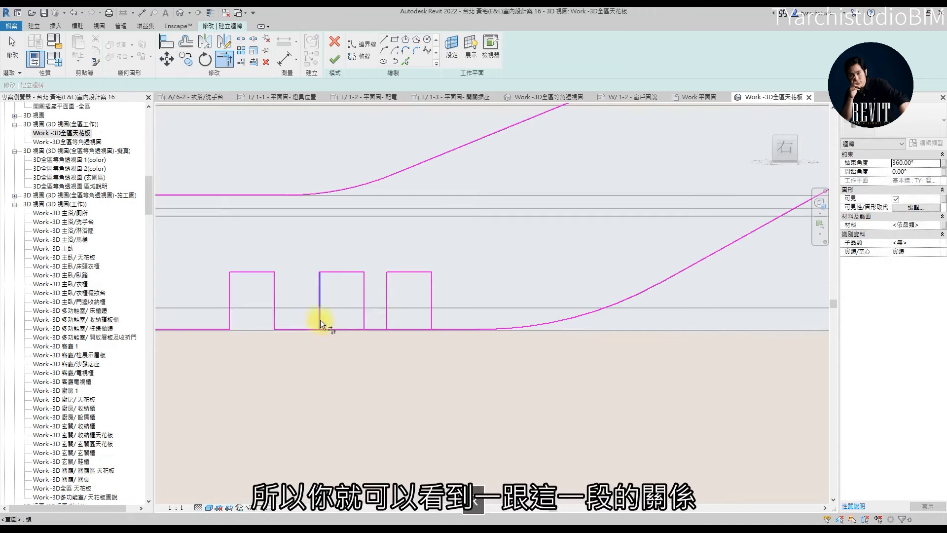
{"action": "left_click", "coordinate": [368, 329]}
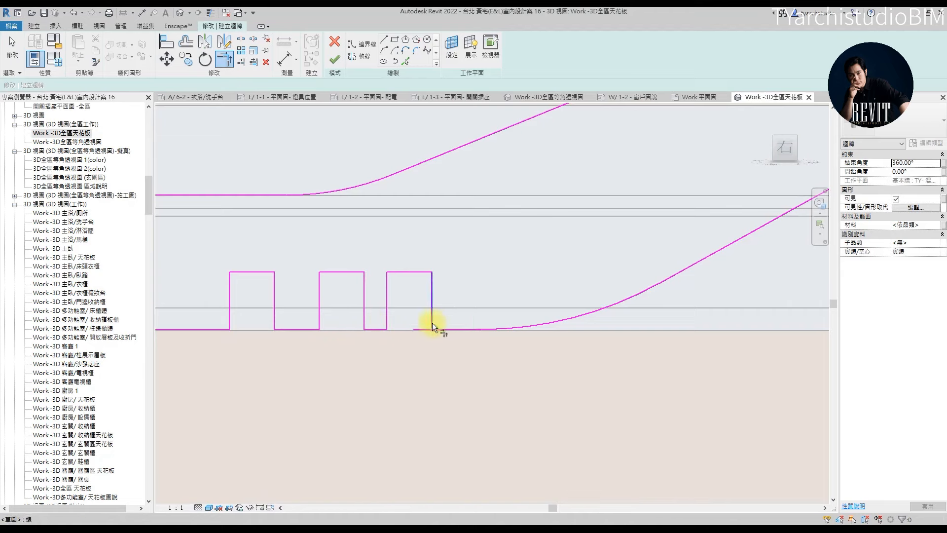
{"action": "scroll", "coordinate": [440, 333], "scroll_direction": "down", "scroll_amount": 2}
{"action": "key", "text": "Escape"}
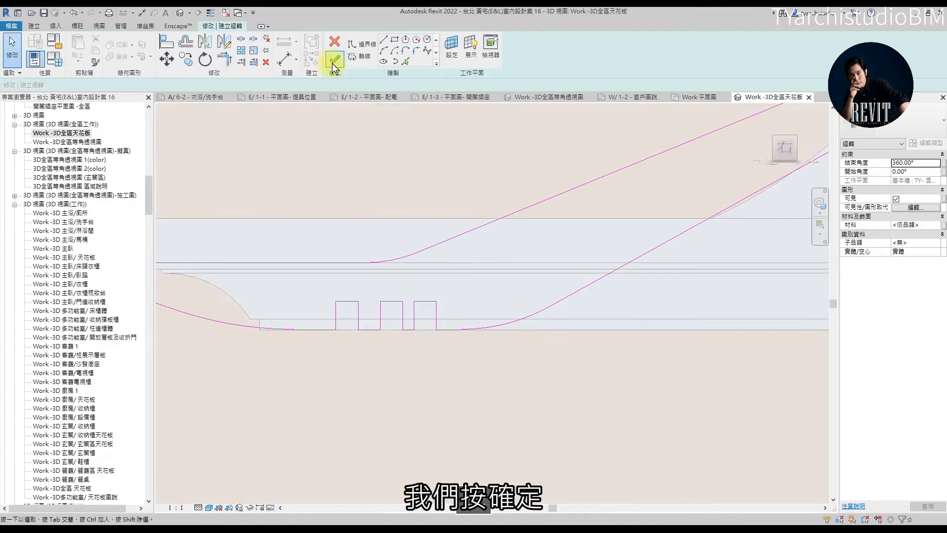
{"action": "left_click", "coordinate": [334, 68]}
- Try to move the grooved revolve horizontally out of the wall in the back view
{"action": "mouse_move", "coordinate": [353, 282]}
{"action": "middle_mouse_down", "text": "shift"}
{"action": "mouse_move", "coordinate": [342, 287]}
{"action": "mouse_move", "coordinate": [435, 327]}
{"action": "mouse_move", "coordinate": [466, 232]}
{"action": "mouse_move", "coordinate": [363, 186]}
{"action": "mouse_move", "coordinate": [517, 194]}
{"action": "mouse_move", "coordinate": [566, 185]}
{"action": "mouse_move", "coordinate": [646, 291]}
{"action": "middle_mouse_up", "text": "shift"}
{"action": "left_click", "coordinate": [786, 150]}
{"action": "left_click", "coordinate": [165, 60]}
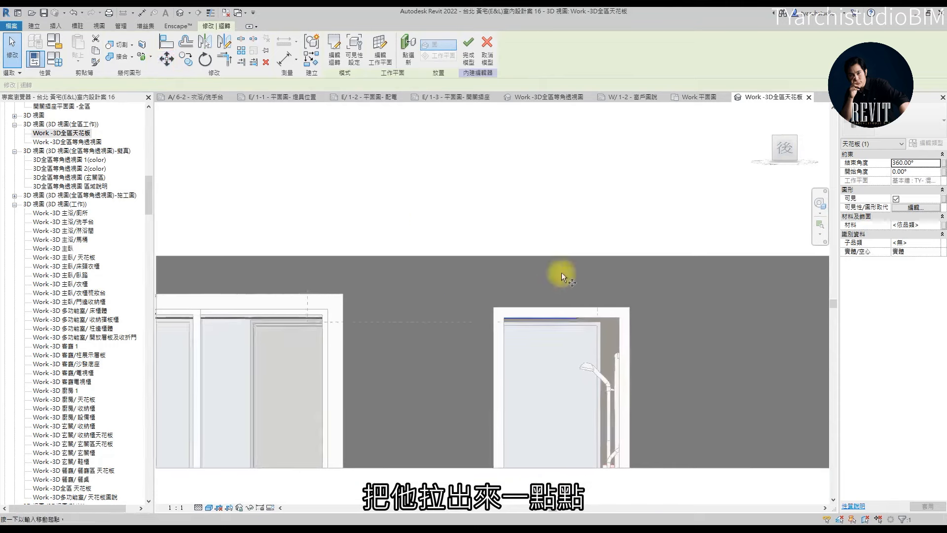
{"action": "scroll", "coordinate": [561, 272], "scroll_direction": "down", "scroll_amount": 2}
{"action": "left_click", "coordinate": [507, 300]}
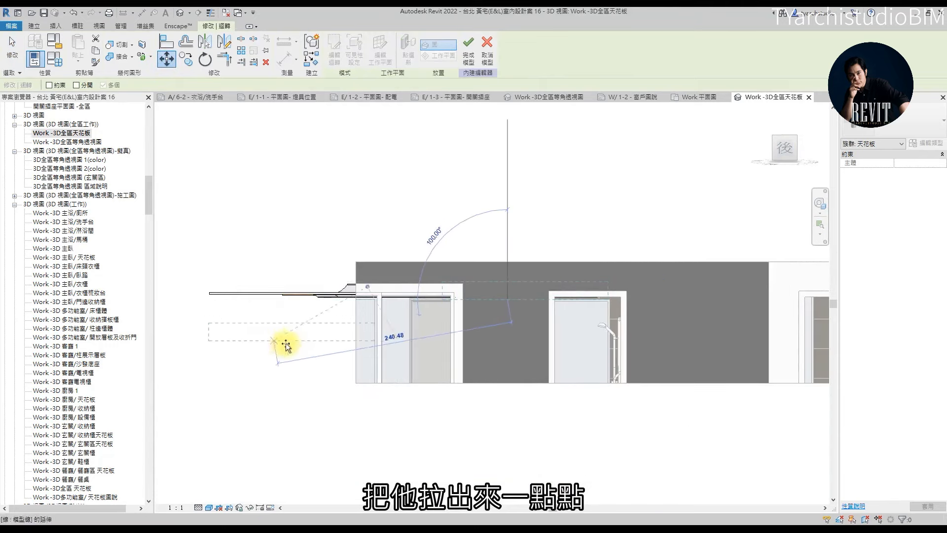
{"action": "left_click", "coordinate": [281, 335]}
- Dissociate the revolve from its work plane and move it clear of the wall in the back view
{"action": "middle_click_drag", "start_coordinate": [332, 338], "coordinate": [540, 371], "text": "shift"}
{"action": "left_click", "coordinate": [575, 326]}
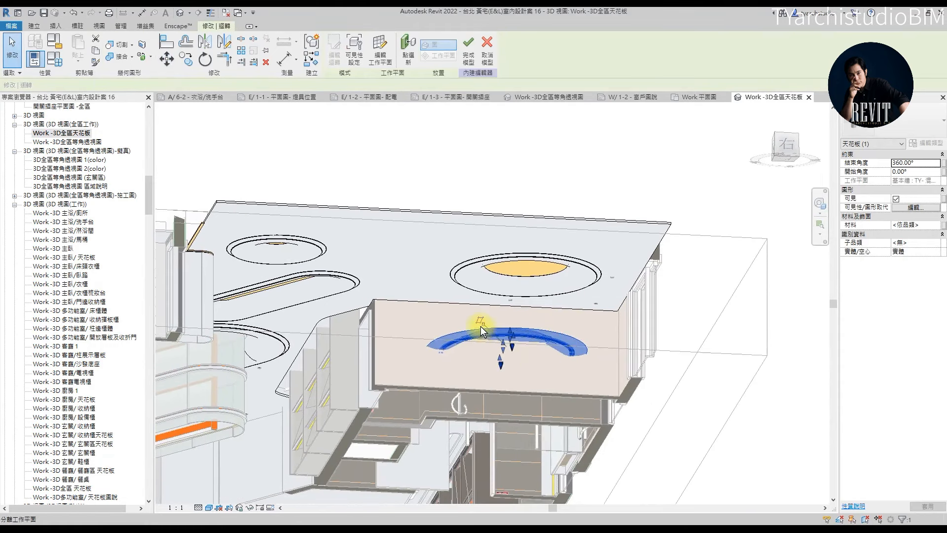
{"action": "middle_click_drag", "start_coordinate": [513, 316], "coordinate": [740, 212], "text": "shift"}
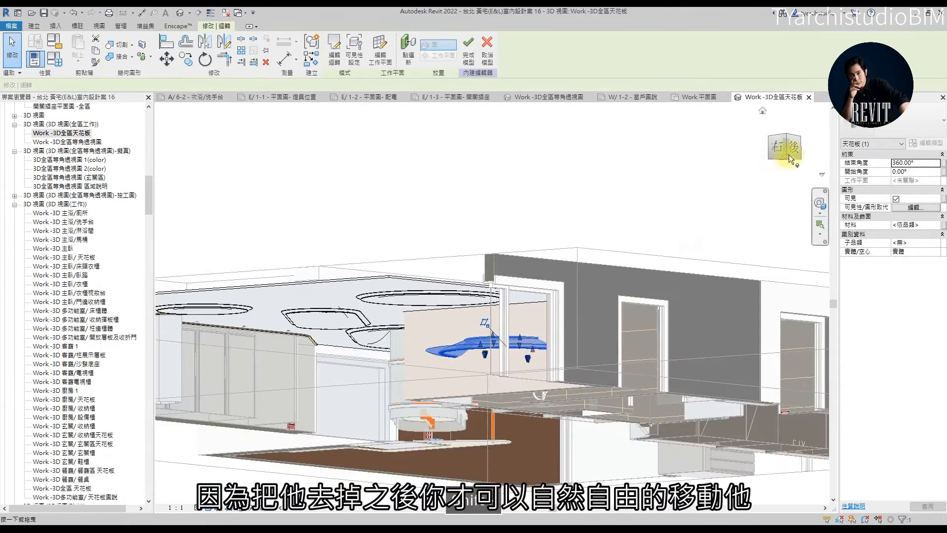
{"action": "left_click", "coordinate": [787, 152]}
{"action": "left_click_drag", "start_coordinate": [555, 319], "coordinate": [395, 268]}
{"action": "middle_click_drag", "start_coordinate": [395, 268], "coordinate": [612, 239], "text": "shift"}
{"action": "left_click", "coordinate": [564, 186]}
{"action": "left_click", "coordinate": [584, 240]}
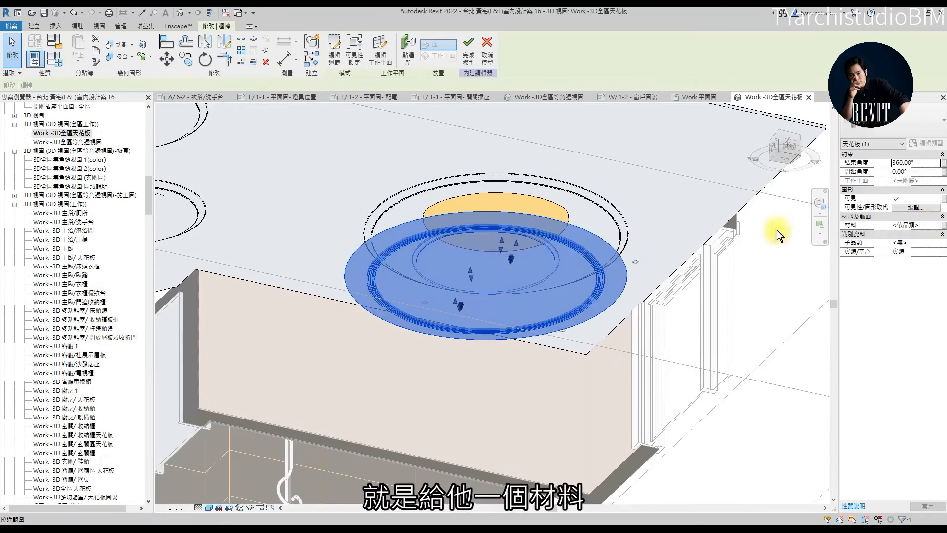
- Copy the white 6mm 矽酸鈣板 material from the round ceiling sweep and assign it to the grooved revolve
{"action": "left_click", "coordinate": [617, 217]}
{"action": "left_click", "coordinate": [922, 208]}
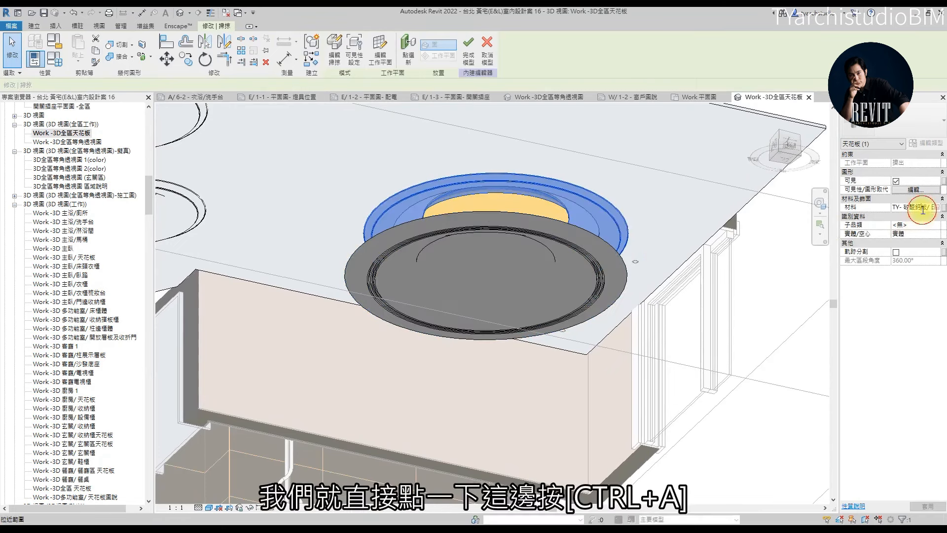
{"action": "key", "text": "ctrl+a"}
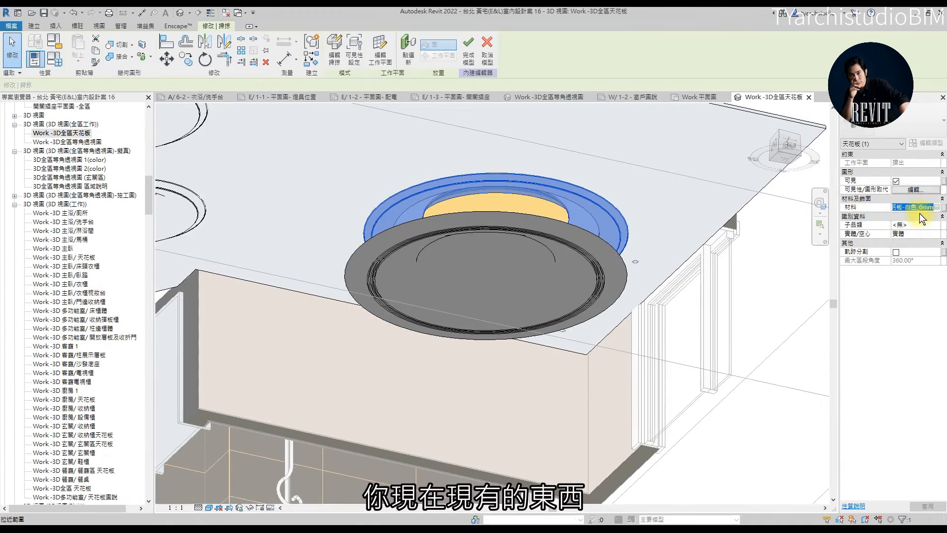
{"action": "key", "text": "ctrl+c"}
{"action": "left_click", "coordinate": [625, 269]}
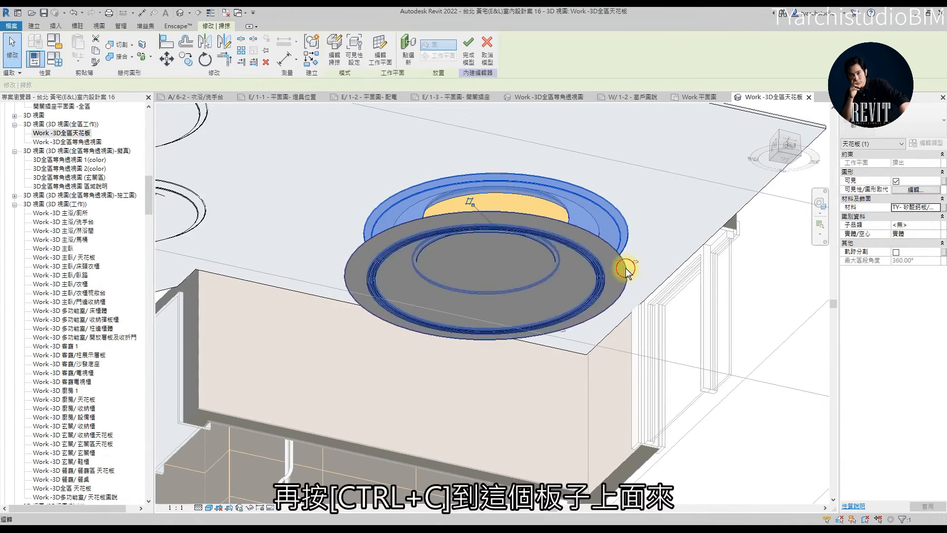
{"action": "left_click", "coordinate": [625, 269]}
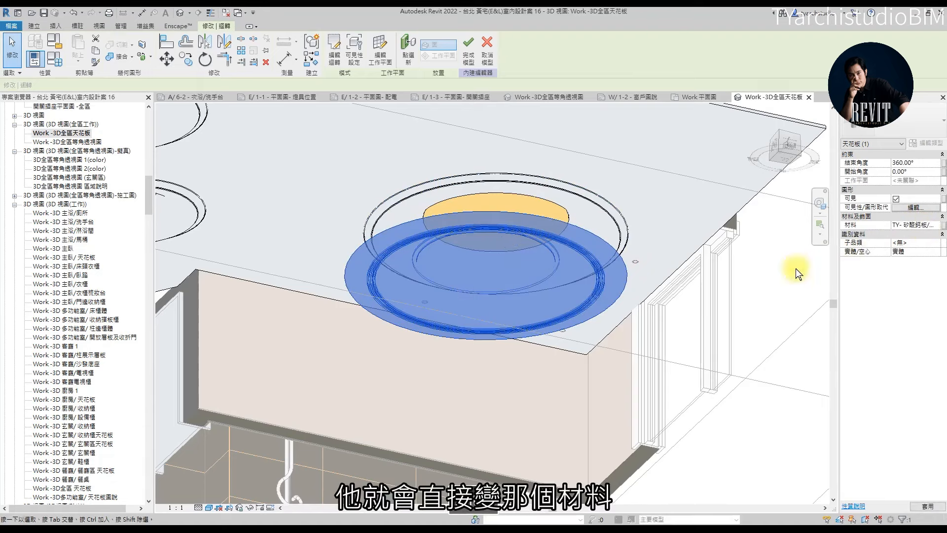
{"action": "left_click", "coordinate": [767, 303]}
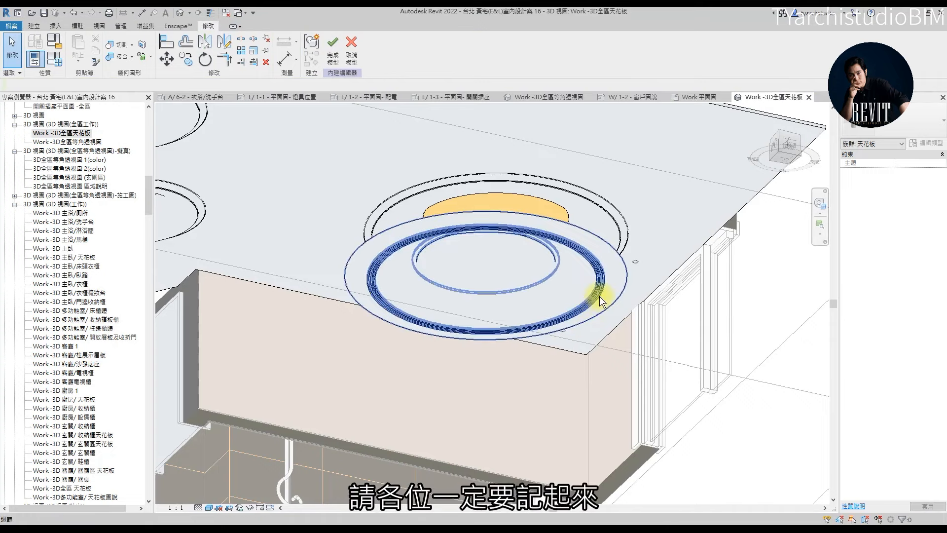
- Repeat the material transfer, copying the round sweep's material name again and pasting it over the revolve's material
{"action": "left_click", "coordinate": [614, 224]}
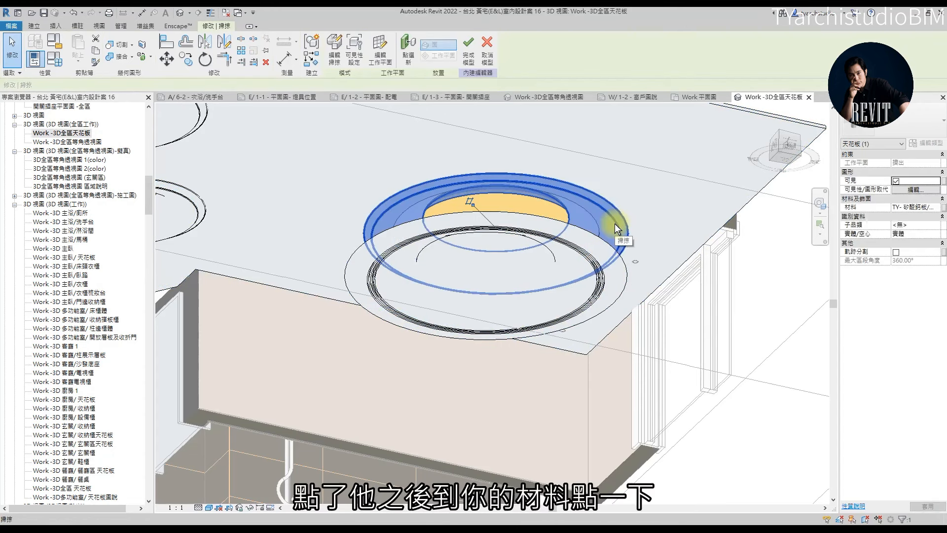
{"action": "left_click", "coordinate": [909, 208]}
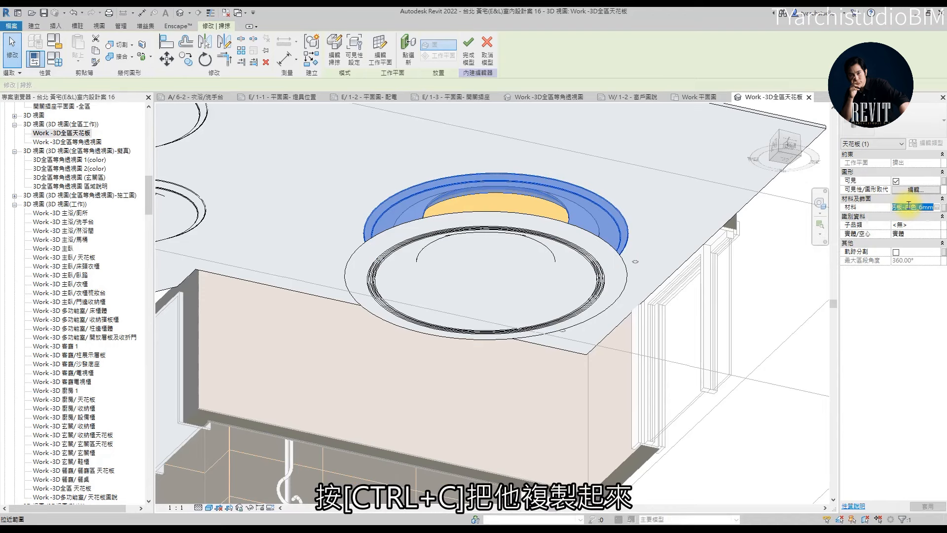
{"action": "left_click", "coordinate": [623, 258]}
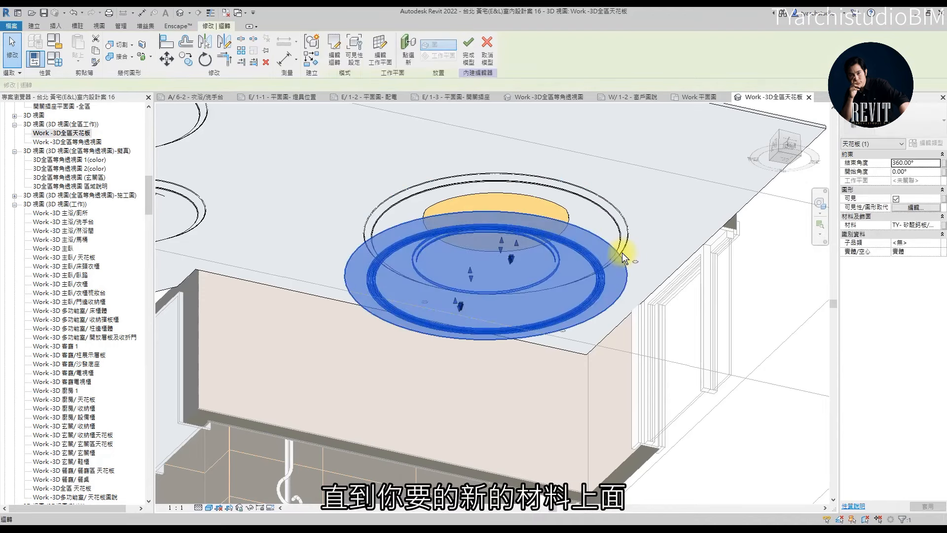
{"action": "left_click", "coordinate": [910, 225]}
{"action": "key", "text": "ctrl+a"}
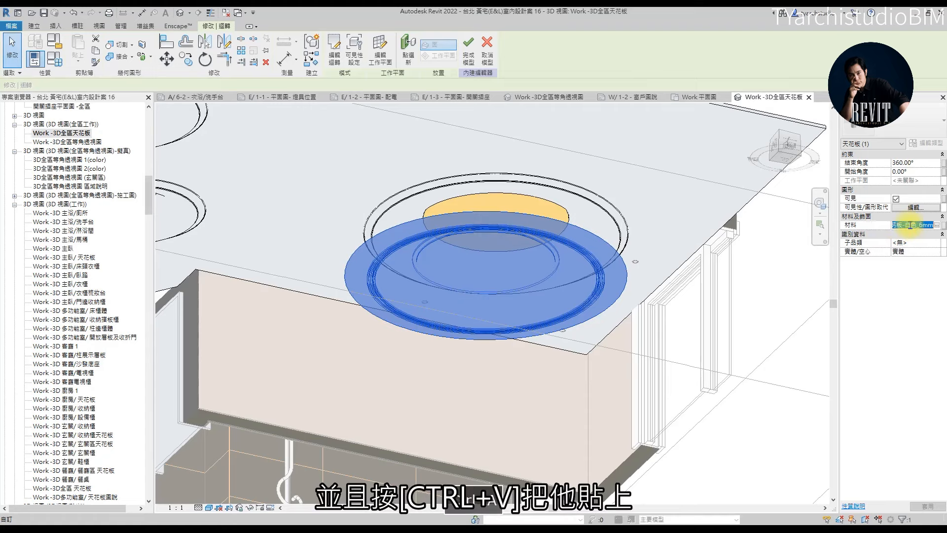
{"action": "key", "text": "ctrl+v"}
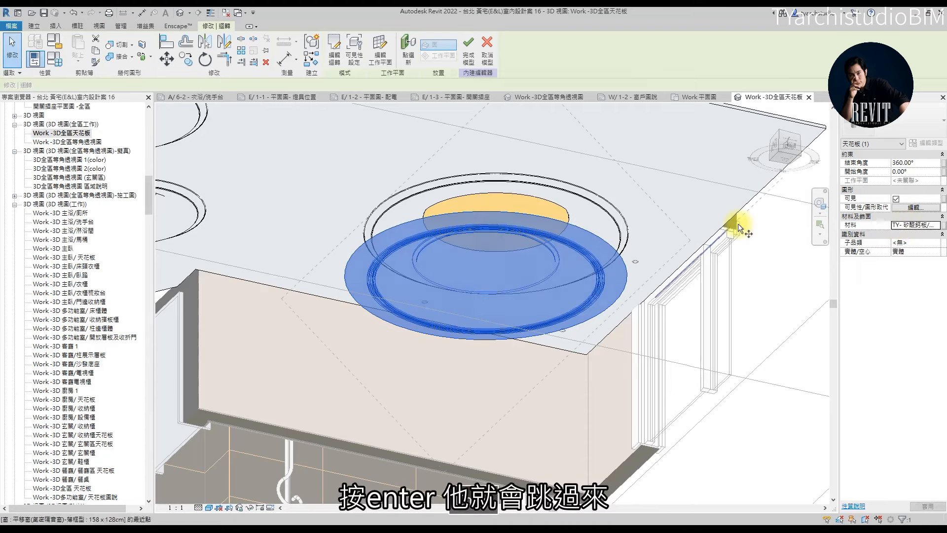
{"action": "key", "text": "Return"}
- Inspect the revolve's grooves, switch to the right view and remove the revolve hanging below the ceiling
{"action": "middle_click_drag", "start_coordinate": [623, 249], "coordinate": [670, 298], "text": "shift"}
{"action": "scroll", "coordinate": [590, 279], "scroll_direction": "up", "scroll_amount": 5}
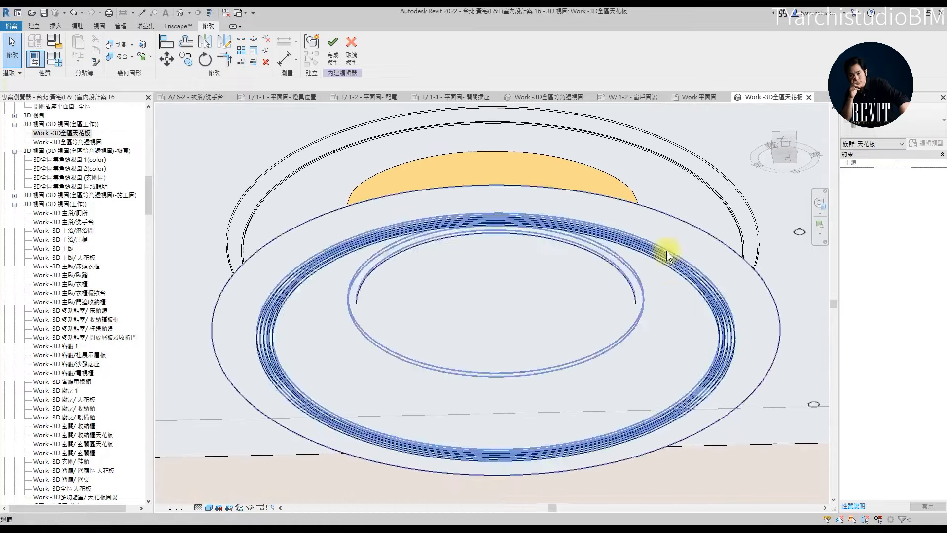
{"action": "left_click", "coordinate": [674, 219]}
{"action": "scroll", "coordinate": [674, 219], "scroll_direction": "down", "scroll_amount": 5}
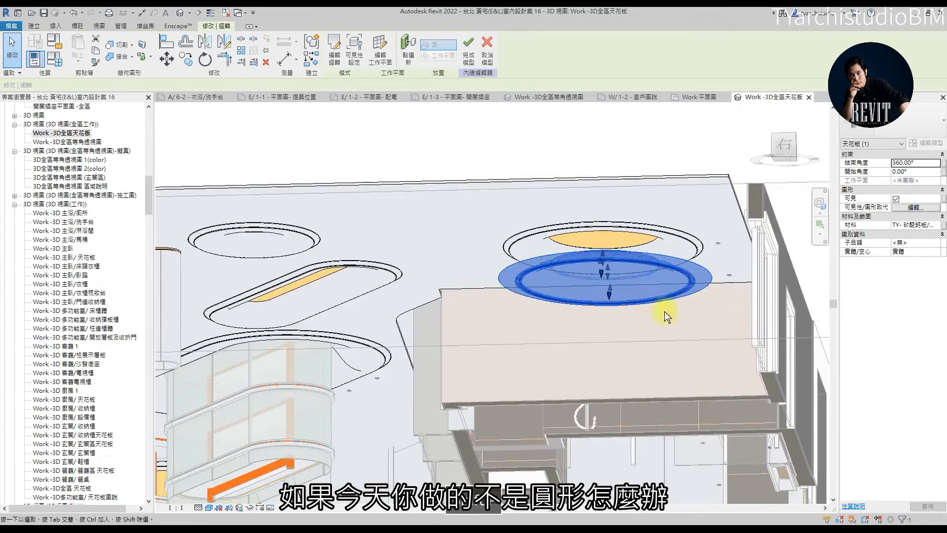
{"action": "left_click", "coordinate": [783, 148]}
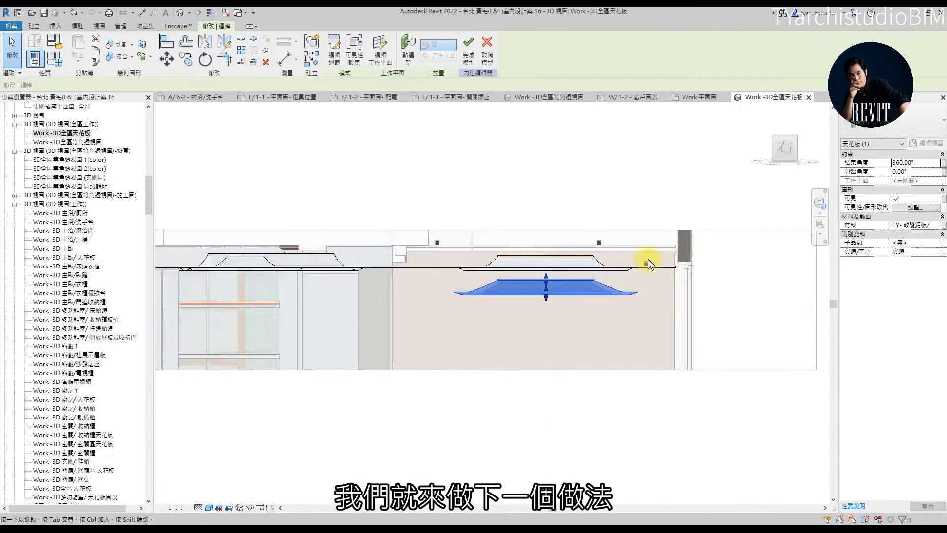
{"action": "left_click", "coordinate": [647, 259]}
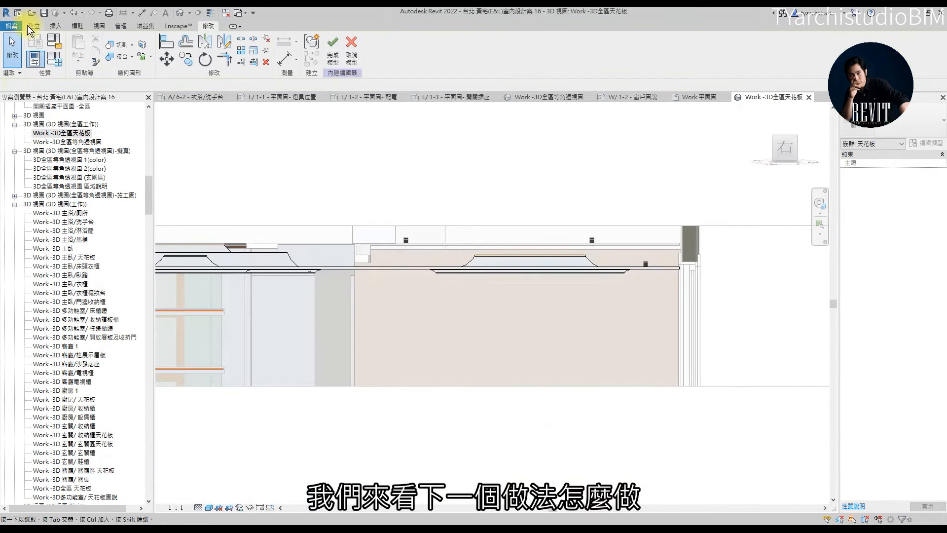
- Start a sweep and set its work plane by picking the ceiling face around the round recesses
{"action": "left_click", "coordinate": [30, 27]}
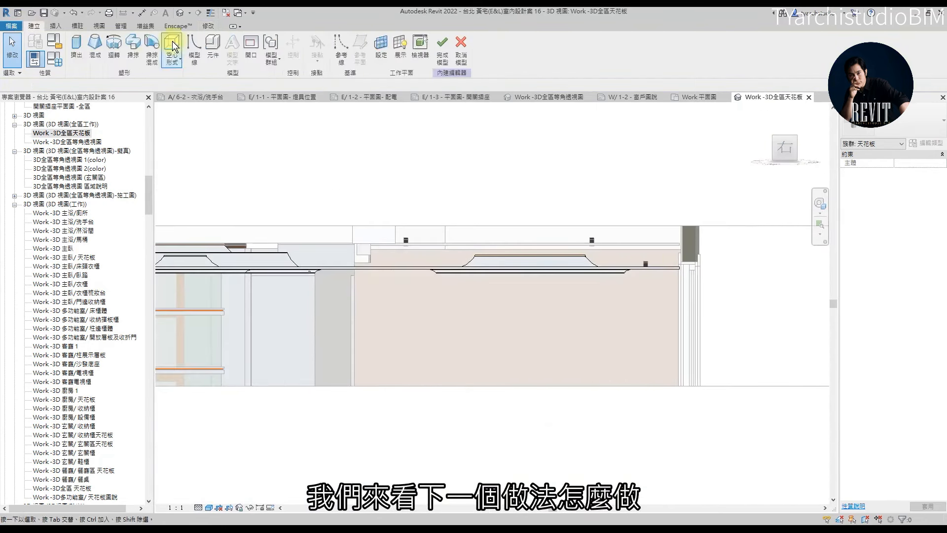
{"action": "left_click", "coordinate": [132, 56]}
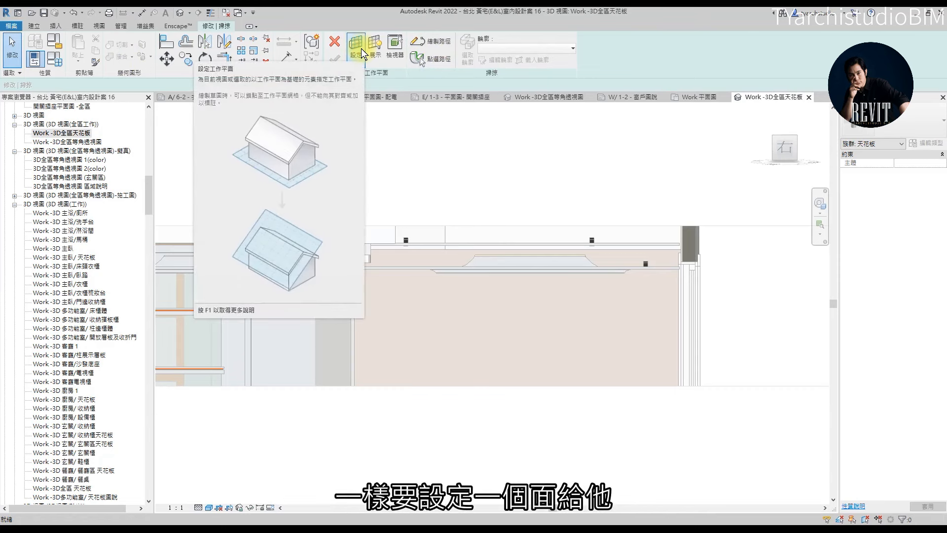
{"action": "left_click", "coordinate": [361, 49]}
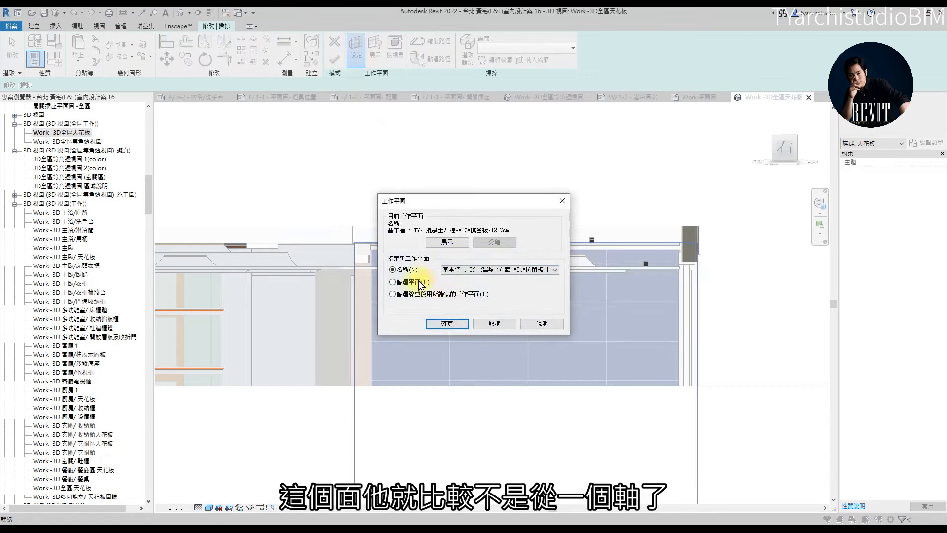
{"action": "left_click", "coordinate": [447, 323]}
{"action": "middle_click_drag", "start_coordinate": [507, 338], "coordinate": [549, 253], "text": "shift"}
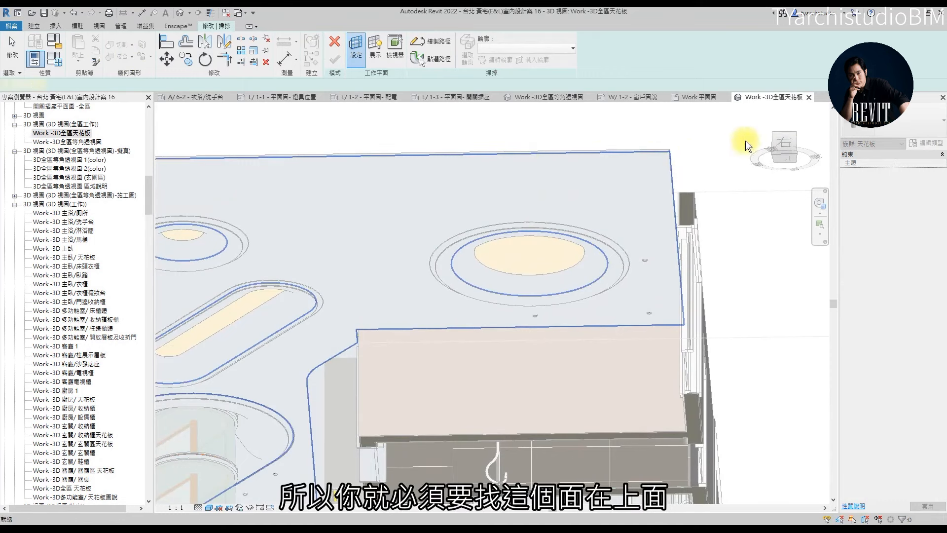
- Draw a small model-line rectangle on the ceiling beside the small round recess in the top view
{"action": "left_click", "coordinate": [782, 143]}
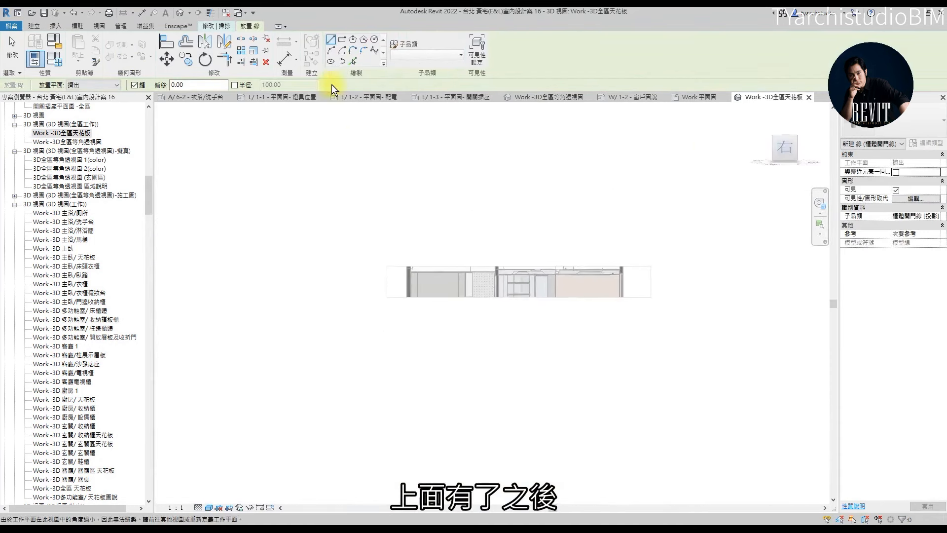
{"action": "left_click", "coordinate": [783, 135]}
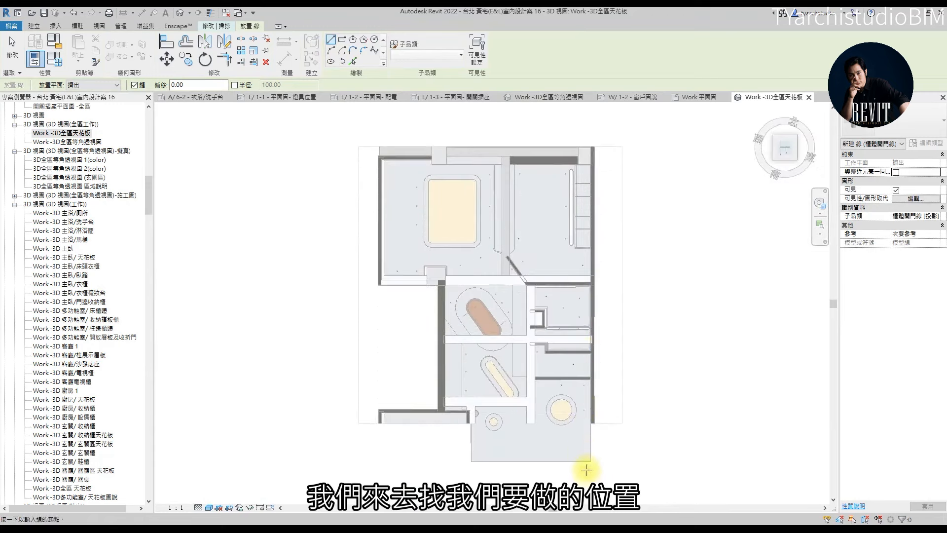
{"action": "scroll", "coordinate": [567, 444], "scroll_direction": "up", "scroll_amount": 3}
{"action": "scroll", "coordinate": [566, 359], "scroll_direction": "up", "scroll_amount": 3}
{"action": "middle_click_drag", "start_coordinate": [511, 283], "coordinate": [462, 297]}
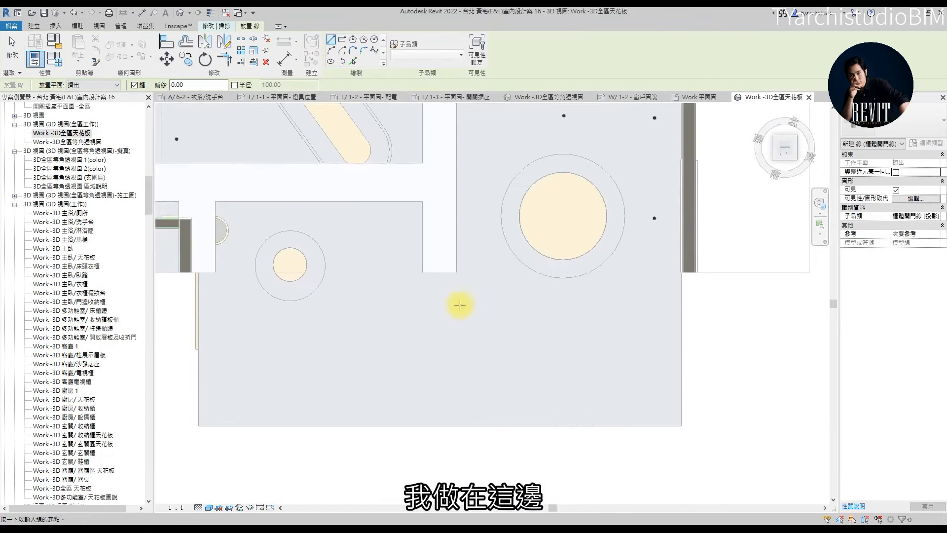
{"action": "left_click", "coordinate": [513, 310]}
{"action": "key", "text": "Escape"}
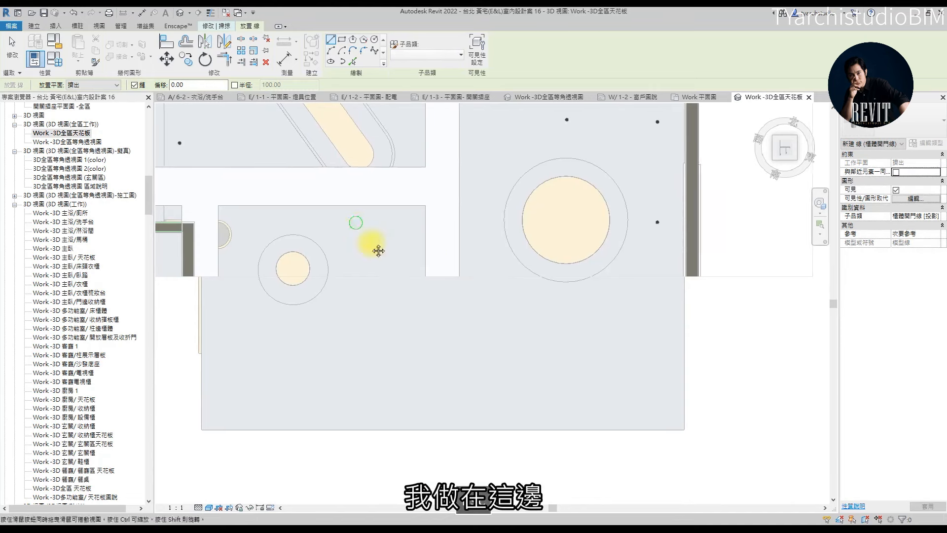
{"action": "middle_click_drag", "start_coordinate": [363, 228], "coordinate": [417, 342]}
{"action": "scroll", "coordinate": [417, 342], "scroll_direction": "up", "scroll_amount": 3}
{"action": "scroll", "coordinate": [417, 344], "scroll_direction": "down", "scroll_amount": 2}
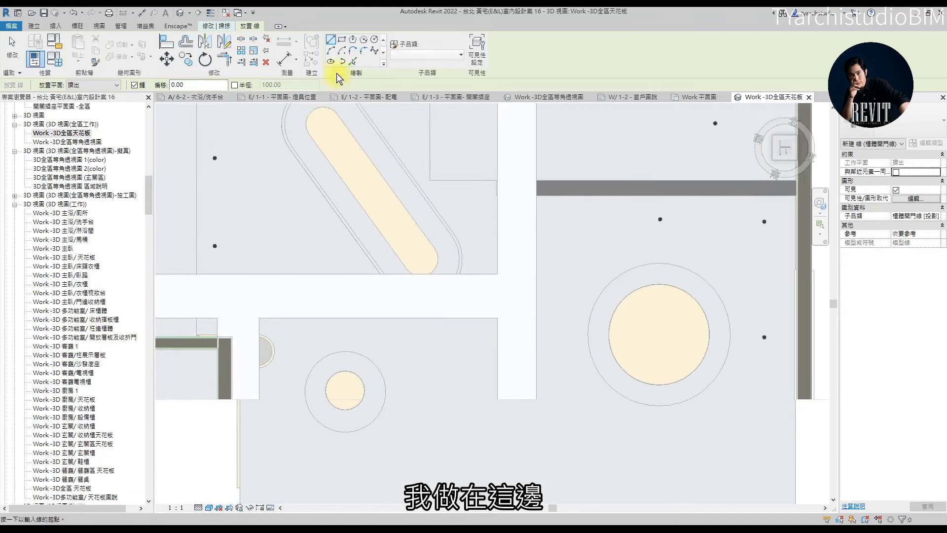
{"action": "left_click", "coordinate": [341, 40]}
{"action": "left_click", "coordinate": [403, 328]}
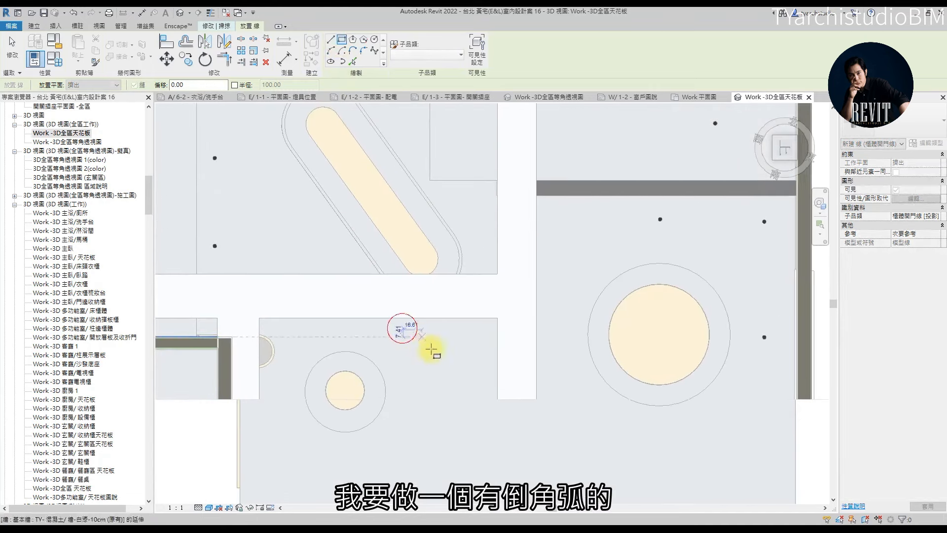
{"action": "left_click", "coordinate": [470, 372]}
{"action": "mouse_move", "coordinate": [475, 353]}
{"action": "middle_mouse_down", "text": "shift"}
{"action": "mouse_move", "coordinate": [486, 312]}
{"action": "mouse_move", "coordinate": [480, 252]}
{"action": "mouse_move", "coordinate": [486, 277]}
{"action": "mouse_move", "coordinate": [507, 296]}
{"action": "mouse_move", "coordinate": [511, 184]}
{"action": "mouse_move", "coordinate": [497, 186]}
{"action": "mouse_move", "coordinate": [524, 296]}
{"action": "mouse_move", "coordinate": [514, 232]}
{"action": "middle_mouse_up", "text": "shift"}
{"action": "key", "text": "Escape"}
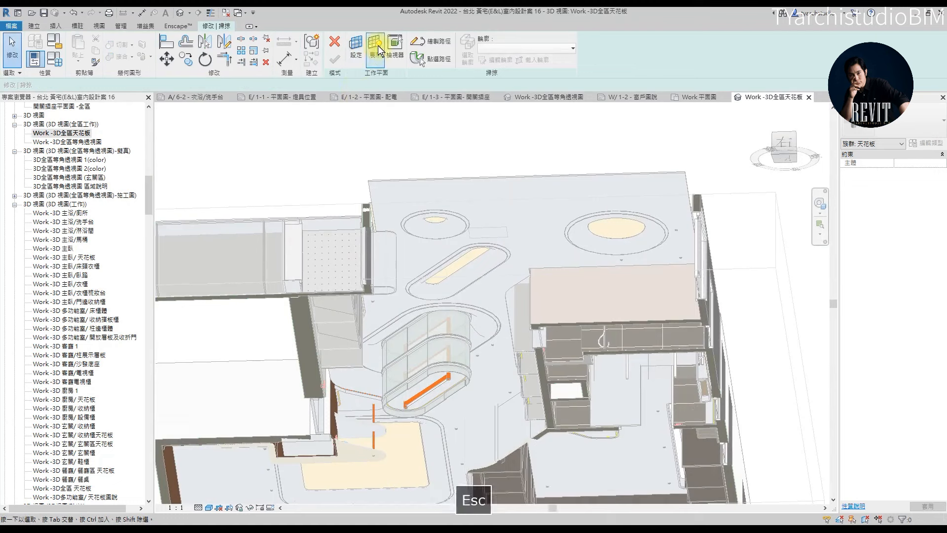
- Begin sketching the sweep path and pick the four rectangle lines as the closed path
{"action": "left_click", "coordinate": [439, 48]}
{"action": "scroll", "coordinate": [490, 220], "scroll_direction": "up", "scroll_amount": 4}
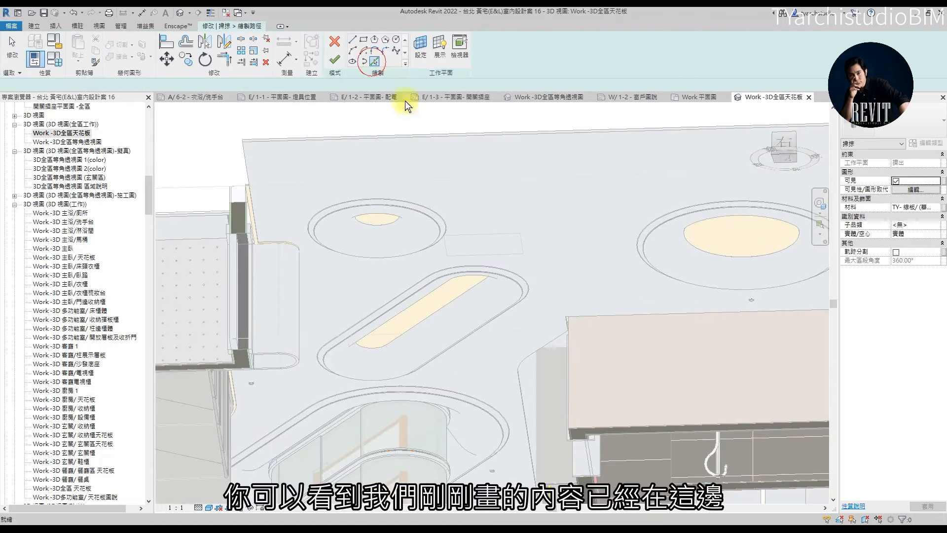
{"action": "left_click", "coordinate": [509, 233]}
{"action": "scroll", "coordinate": [515, 235], "scroll_direction": "up", "scroll_amount": 3}
{"action": "key", "text": "Escape"}
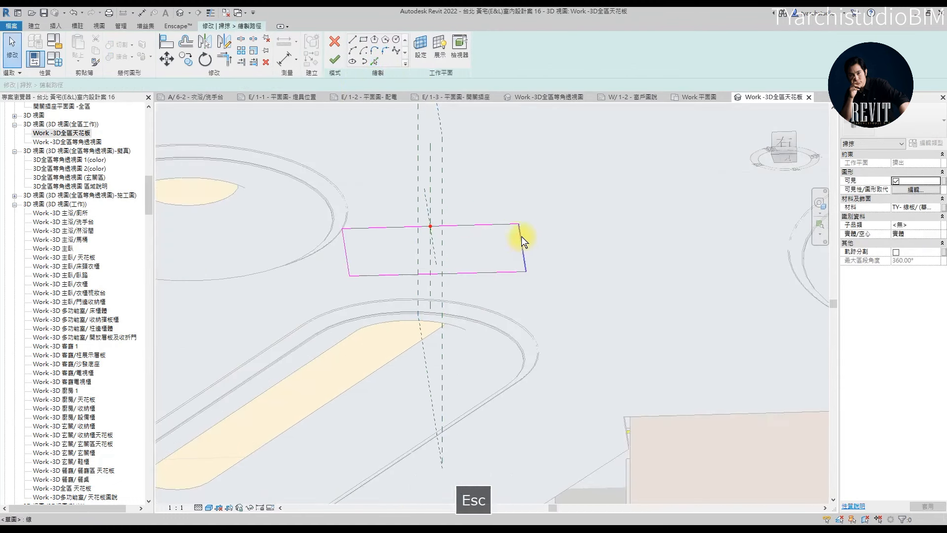
- Round the two path corners nearest the small round recess with fillet arcs of different radii
{"action": "left_click", "coordinate": [390, 52]}
{"action": "scroll", "coordinate": [362, 253], "scroll_direction": "up", "scroll_amount": 3}
{"action": "left_click", "coordinate": [331, 228]}
{"action": "left_click", "coordinate": [344, 210]}
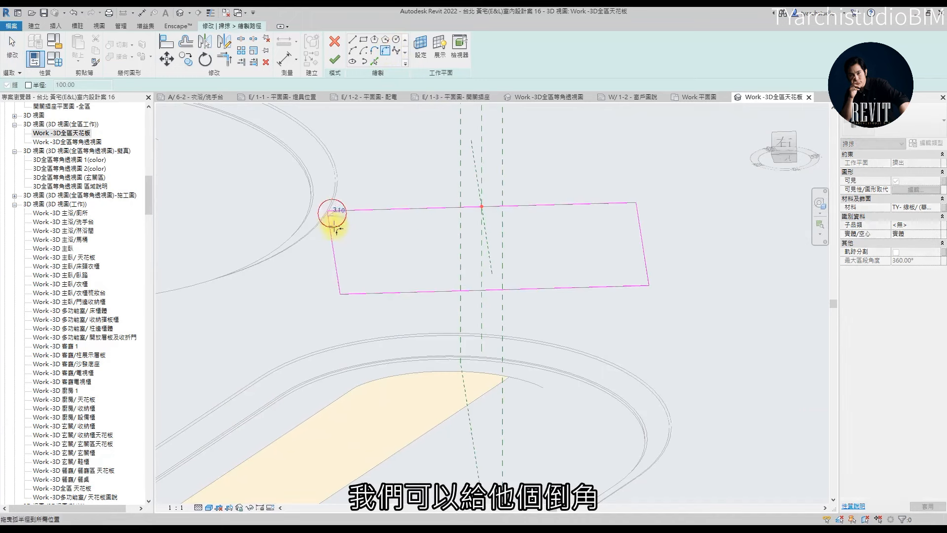
{"action": "left_click", "coordinate": [335, 226]}
{"action": "left_click", "coordinate": [353, 295]}
{"action": "left_click", "coordinate": [351, 289]}
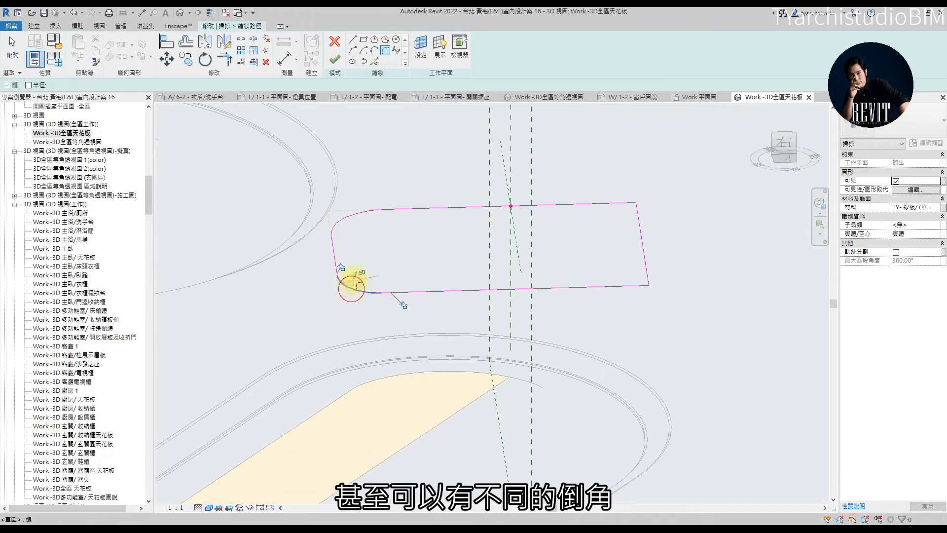
- Round the two remaining path corners, on the side facing the large round recess, with fillet arcs
{"action": "left_click", "coordinate": [608, 202]}
{"action": "left_click", "coordinate": [637, 216]}
{"action": "left_click", "coordinate": [622, 230]}
{"action": "left_click", "coordinate": [630, 287]}
{"action": "left_click", "coordinate": [650, 279]}
{"action": "scroll", "coordinate": [602, 274], "scroll_direction": "down", "scroll_amount": 5}
{"action": "middle_click_drag", "start_coordinate": [602, 275], "coordinate": [634, 265], "text": "shift"}
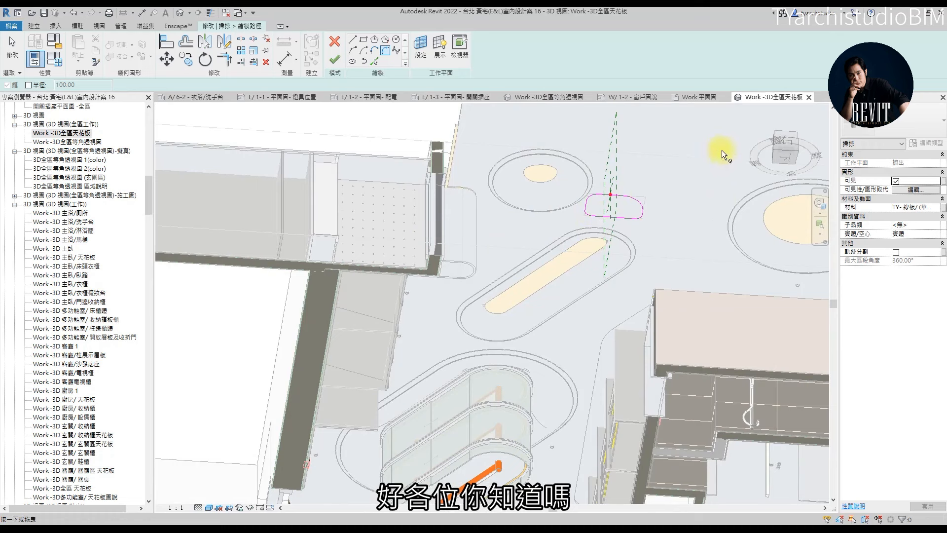
- Reduce the radius of the path's largest corner arc, working in the straight top view
{"action": "scroll", "coordinate": [550, 226], "scroll_direction": "down", "scroll_amount": 4}
{"action": "middle_click_drag", "start_coordinate": [566, 338], "coordinate": [644, 386], "text": "shift"}
{"action": "left_click", "coordinate": [785, 149]}
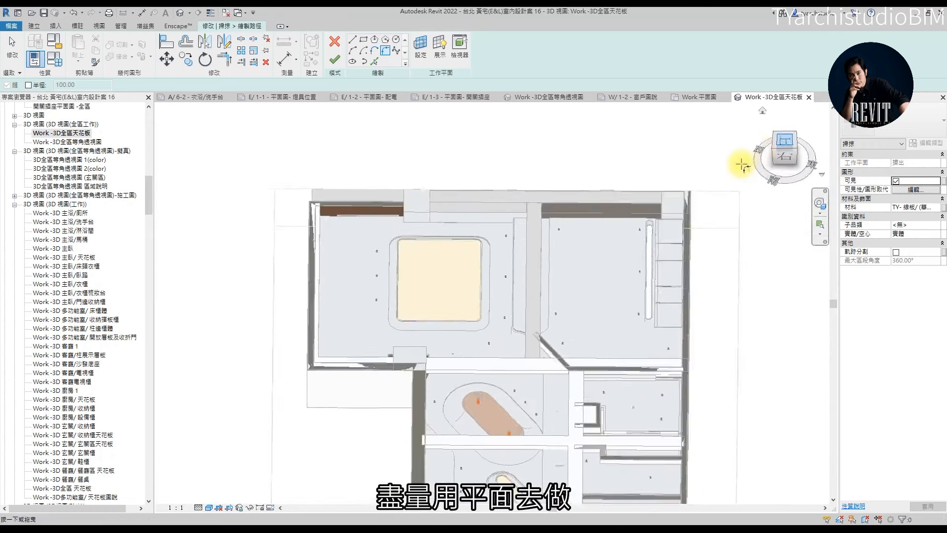
{"action": "scroll", "coordinate": [520, 432], "scroll_direction": "up", "scroll_amount": 8}
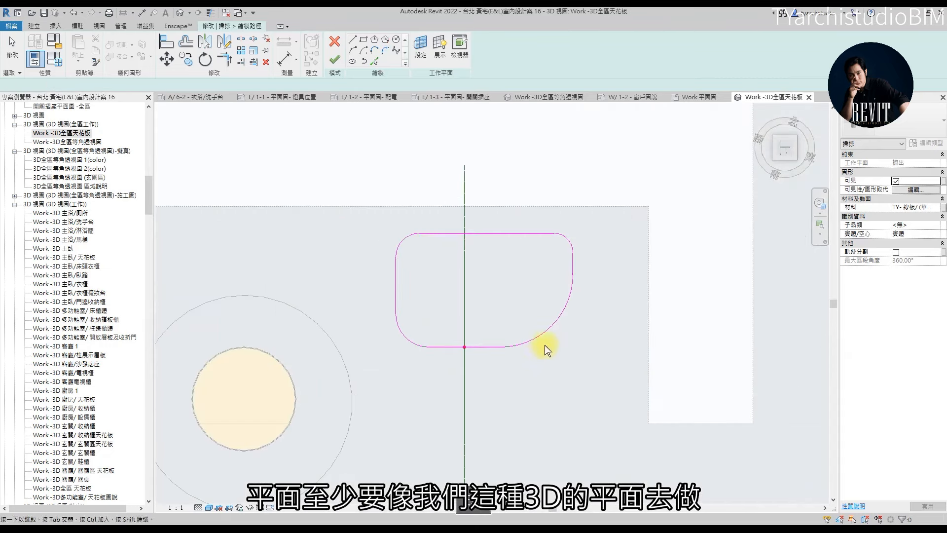
{"action": "left_click", "coordinate": [551, 330]}
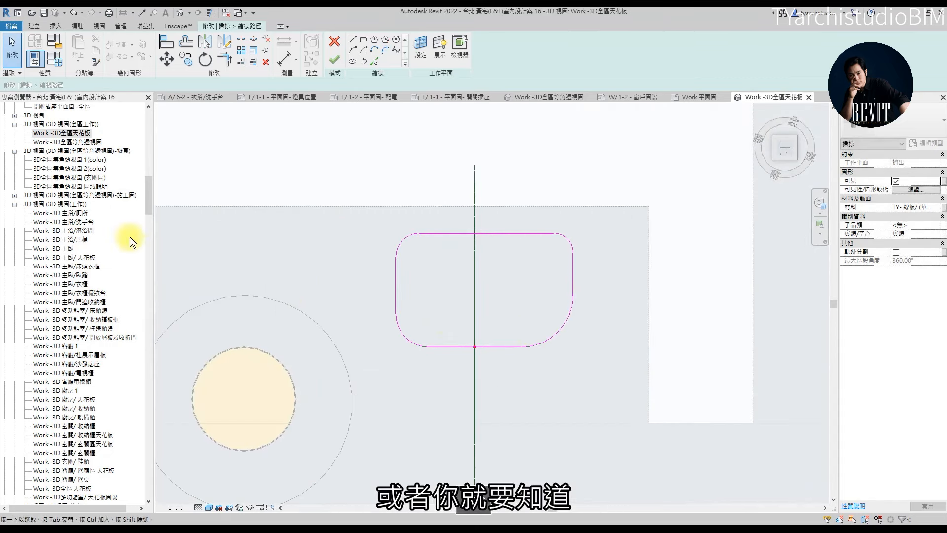
- Open the ceiling plan 全區天花板圖說 and move the whole rounded path off the model-line rectangle, towards the large round recess
{"action": "left_click_drag", "start_coordinate": [146, 192], "coordinate": [149, 168]}
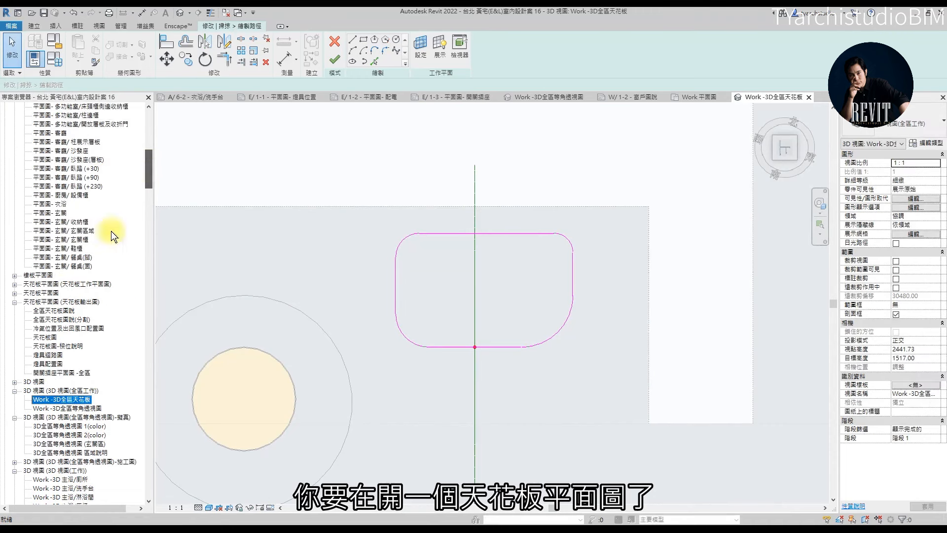
{"action": "double_click", "coordinate": [62, 311]}
{"action": "scroll", "coordinate": [641, 256], "scroll_direction": "up", "scroll_amount": 5}
{"action": "scroll", "coordinate": [641, 255], "scroll_direction": "up", "scroll_amount": 1}
{"action": "scroll", "coordinate": [543, 241], "scroll_direction": "up", "scroll_amount": 5}
{"action": "scroll", "coordinate": [578, 240], "scroll_direction": "down", "scroll_amount": 6}
{"action": "left_click_drag", "start_coordinate": [598, 214], "coordinate": [547, 301]}
{"action": "scroll", "coordinate": [570, 282], "scroll_direction": "down", "scroll_amount": 2}
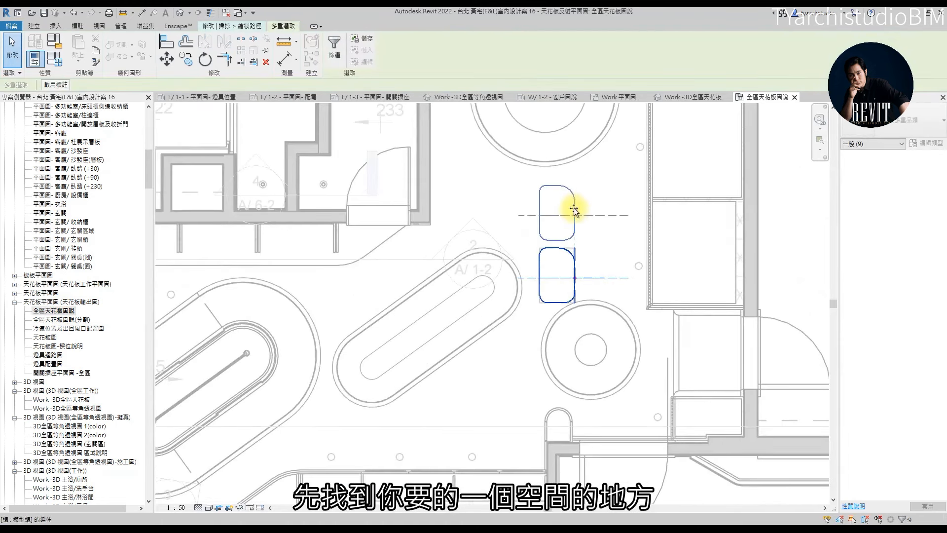
{"action": "left_click_drag", "start_coordinate": [574, 209], "coordinate": [575, 208]}
{"action": "left_click", "coordinate": [601, 204]}
- Return to the Work -3D全區天花板 view, finish the sweep path and start editing its profile with lines from the front
{"action": "scroll", "coordinate": [587, 208], "scroll_direction": "up", "scroll_amount": 5}
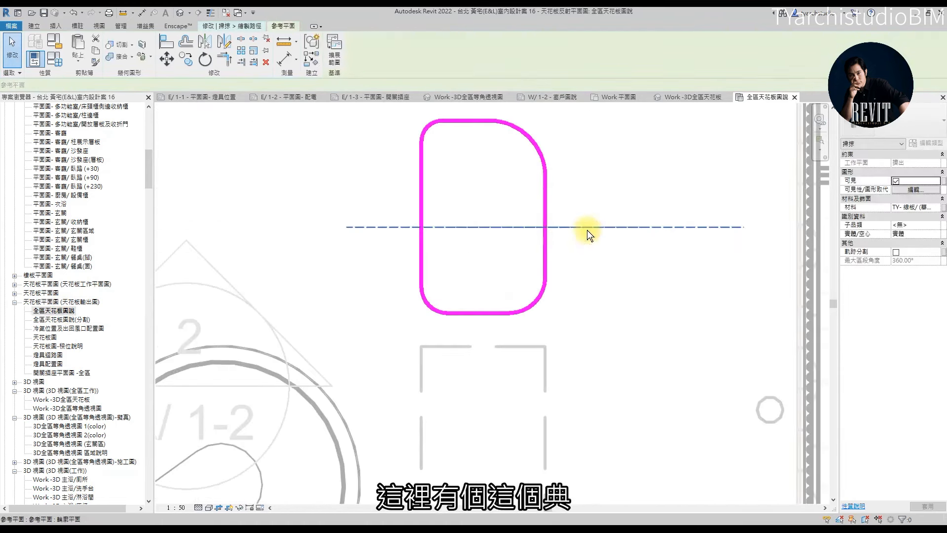
{"action": "left_click", "coordinate": [587, 229]}
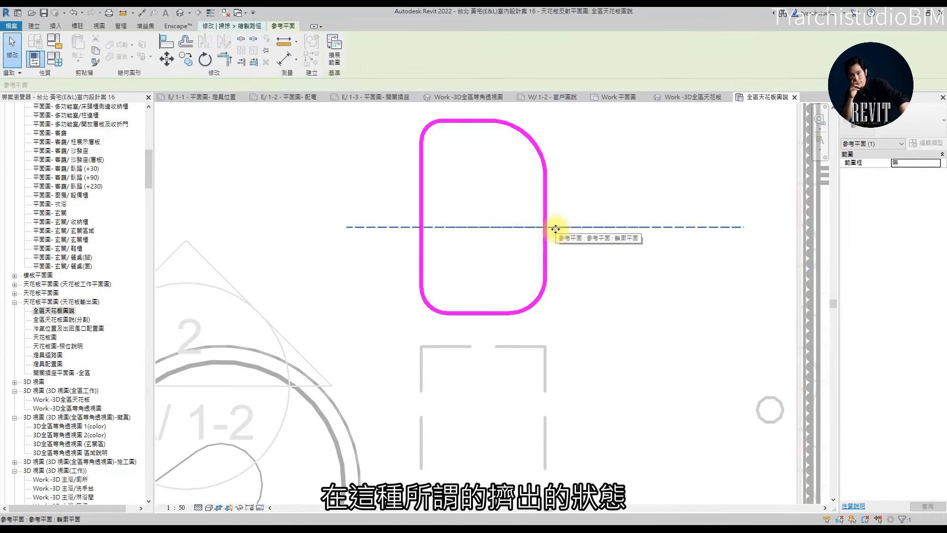
{"action": "scroll", "coordinate": [557, 242], "scroll_direction": "down", "scroll_amount": 2}
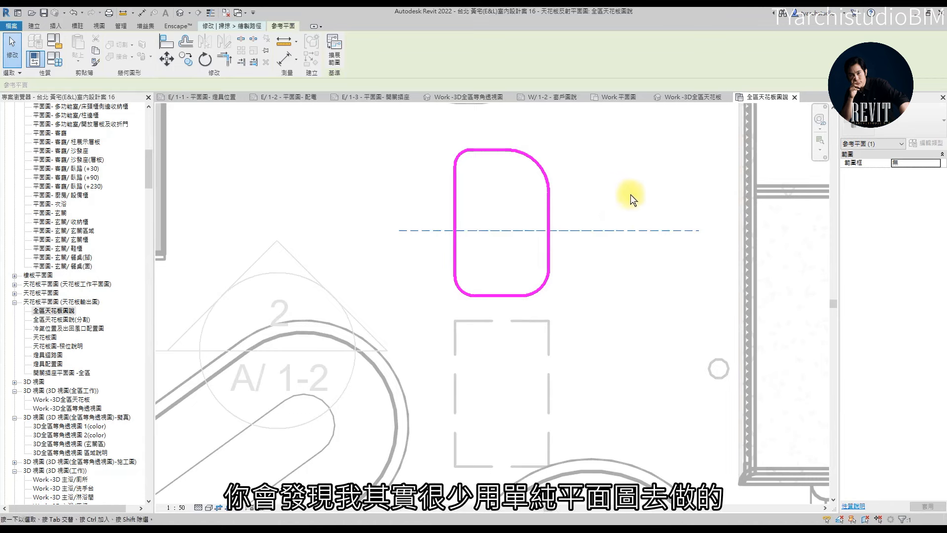
{"action": "middle_click_drag", "start_coordinate": [572, 270], "coordinate": [587, 295]}
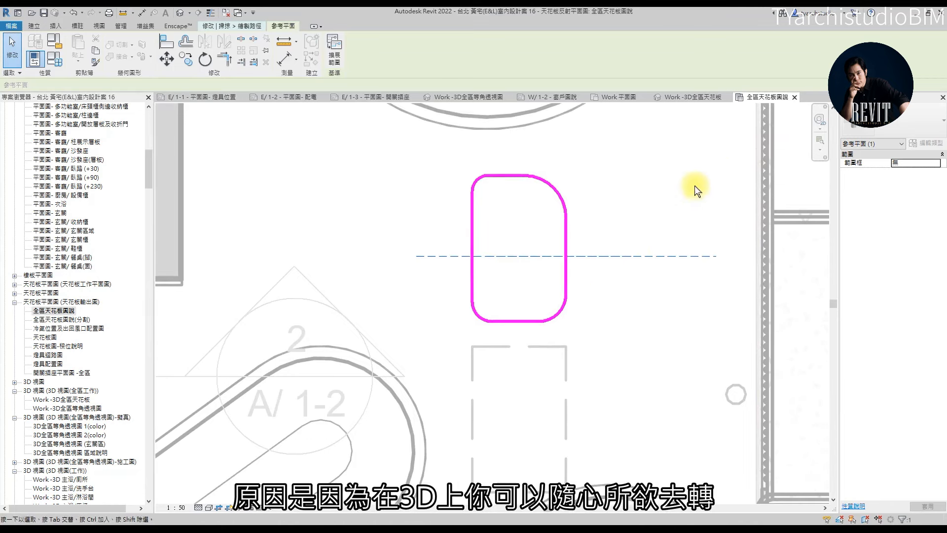
{"action": "left_click", "coordinate": [692, 97]}
{"action": "middle_click_drag", "start_coordinate": [651, 357], "coordinate": [419, 217], "text": "shift"}
{"action": "key", "text": "Escape"}
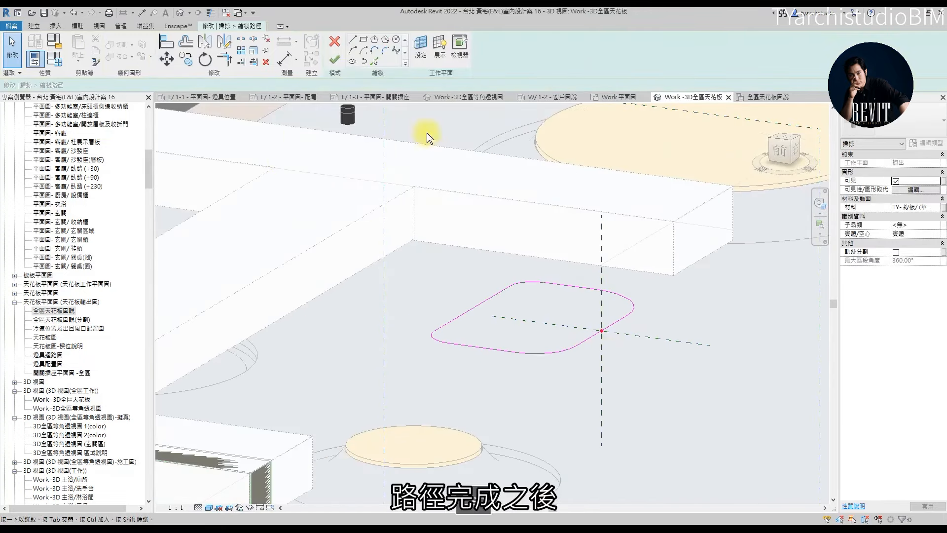
{"action": "left_click", "coordinate": [337, 61]}
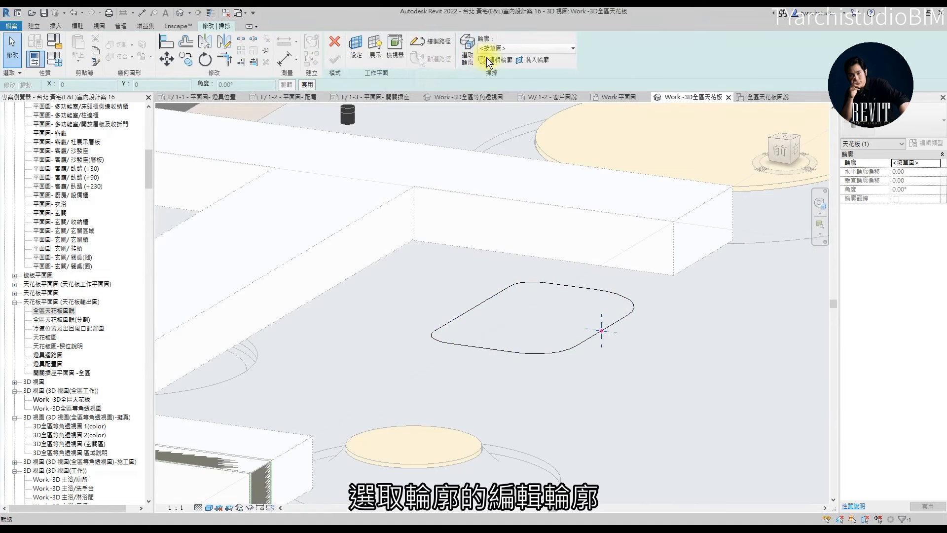
{"action": "left_click", "coordinate": [493, 58]}
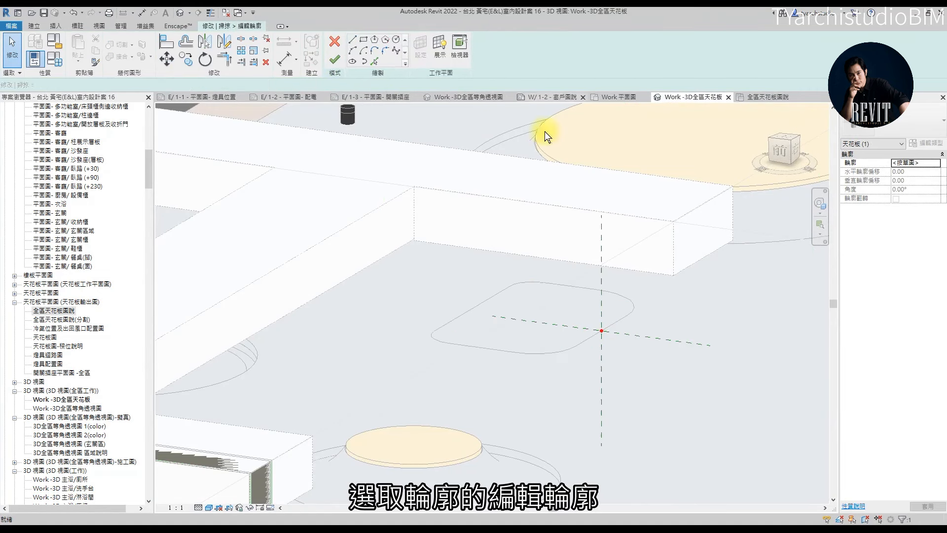
{"action": "left_click", "coordinate": [782, 151]}
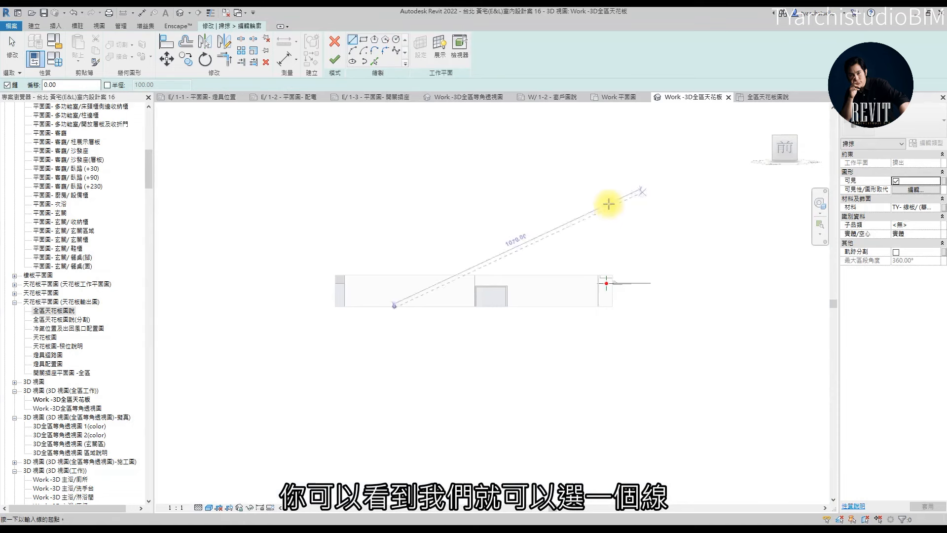
{"action": "scroll", "coordinate": [598, 305], "scroll_direction": "up", "scroll_amount": 5}
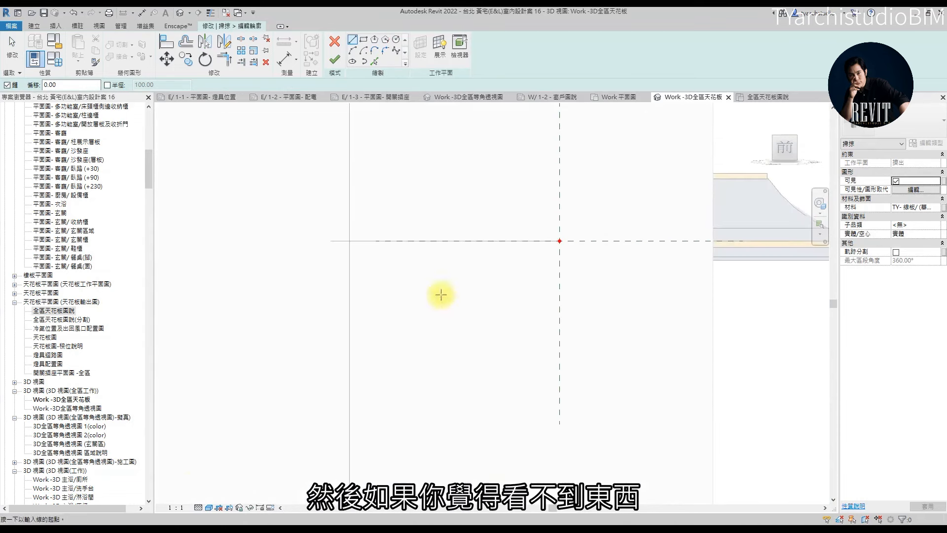
- Preview the front view in wireframe display, then switch it back out of wireframe
{"action": "left_click", "coordinate": [209, 508]}
{"action": "left_click", "coordinate": [232, 451]}
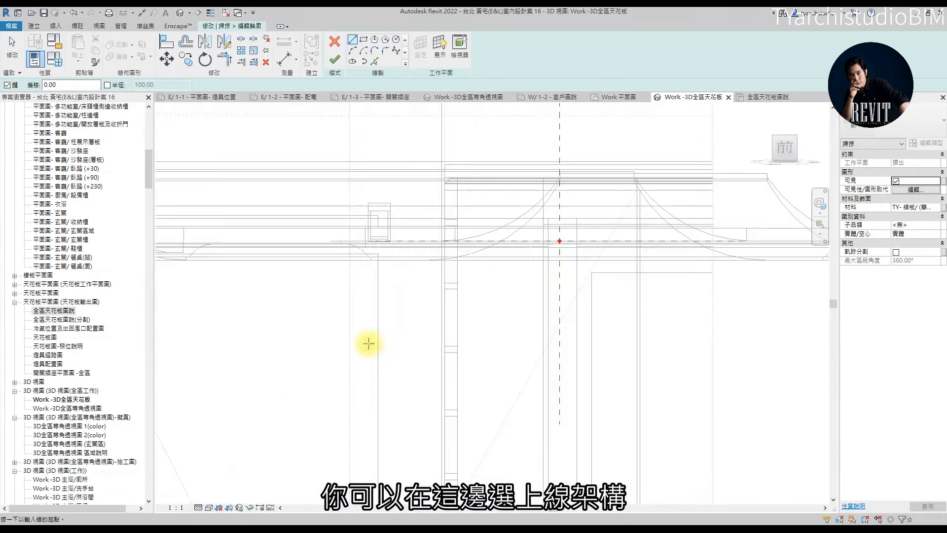
{"action": "left_click", "coordinate": [209, 508]}
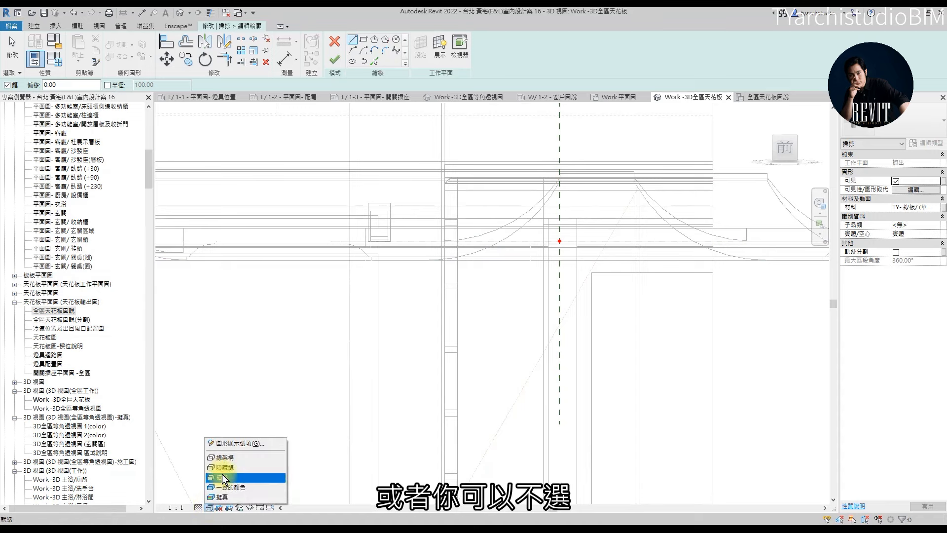
{"action": "left_click", "coordinate": [224, 477]}
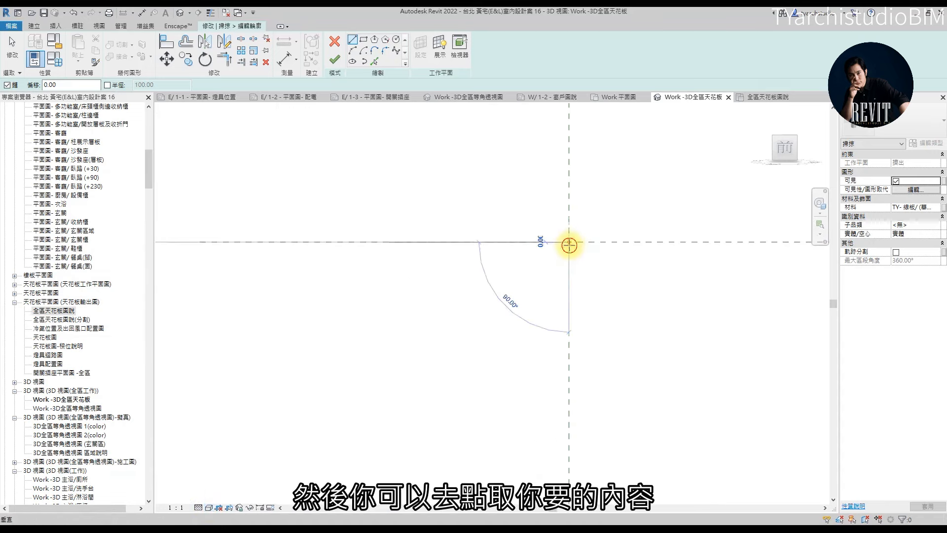
- Draw the profile's horizontal upper edge from the path point, its short outer end and the slanted steps descending back inwards
{"action": "left_click", "coordinate": [569, 245]}
{"action": "scroll", "coordinate": [688, 243], "scroll_direction": "up", "scroll_amount": 1}
{"action": "left_click", "coordinate": [688, 258]}
{"action": "left_click", "coordinate": [666, 257]}
{"action": "left_click", "coordinate": [662, 269]}
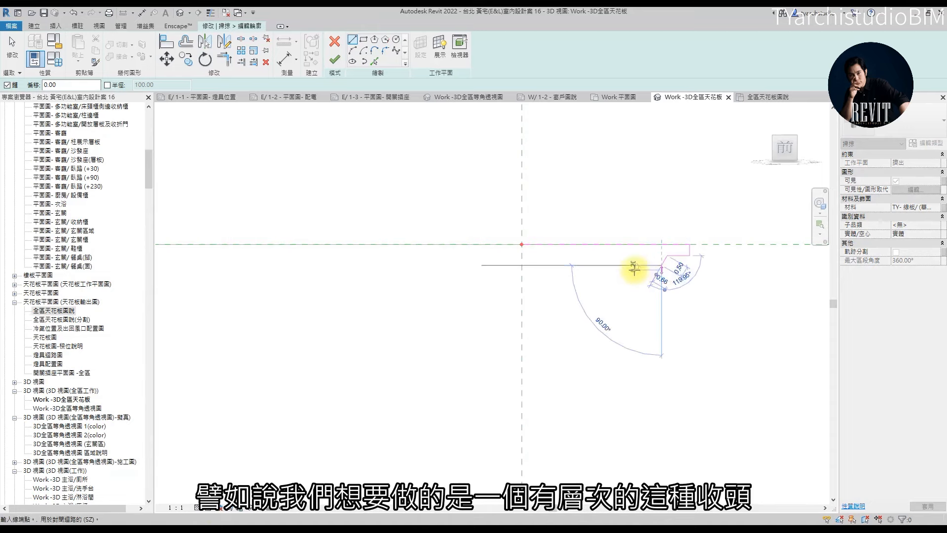
{"action": "left_click", "coordinate": [629, 266]}
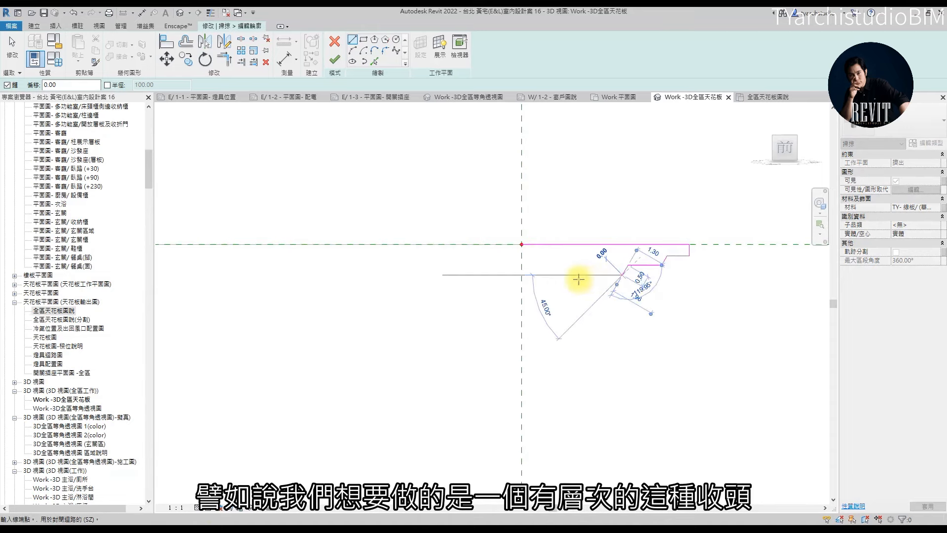
{"action": "left_click", "coordinate": [623, 275]}
{"action": "left_click", "coordinate": [578, 279]}
- Close the profile with a raised ledge and a narrow downstand leading back up to the path point
{"action": "left_click", "coordinate": [576, 260]}
{"action": "left_click", "coordinate": [531, 260]}
{"action": "left_click", "coordinate": [523, 298]}
{"action": "left_click", "coordinate": [521, 298]}
{"action": "left_click", "coordinate": [519, 244]}
{"action": "key", "text": "Escape"}
{"action": "key", "text": "Escape"}
- Round the profile's lower outer end corner and both bends of the first step with fillets of about 0.11 to 0.20 radius
{"action": "middle_click_drag", "start_coordinate": [518, 243], "coordinate": [493, 211]}
{"action": "left_click", "coordinate": [386, 50]}
{"action": "scroll", "coordinate": [644, 222], "scroll_direction": "up", "scroll_amount": 5}
{"action": "left_click", "coordinate": [624, 238]}
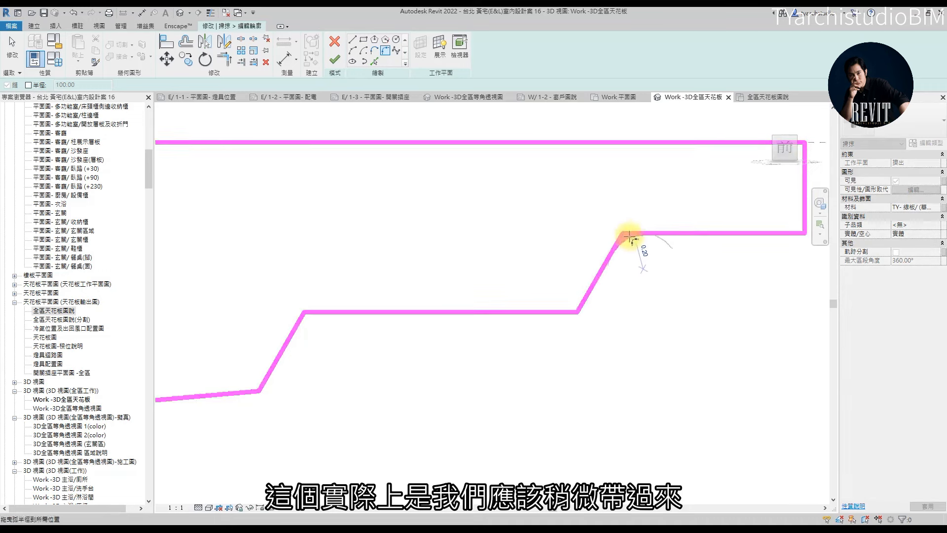
{"action": "left_click", "coordinate": [631, 244]}
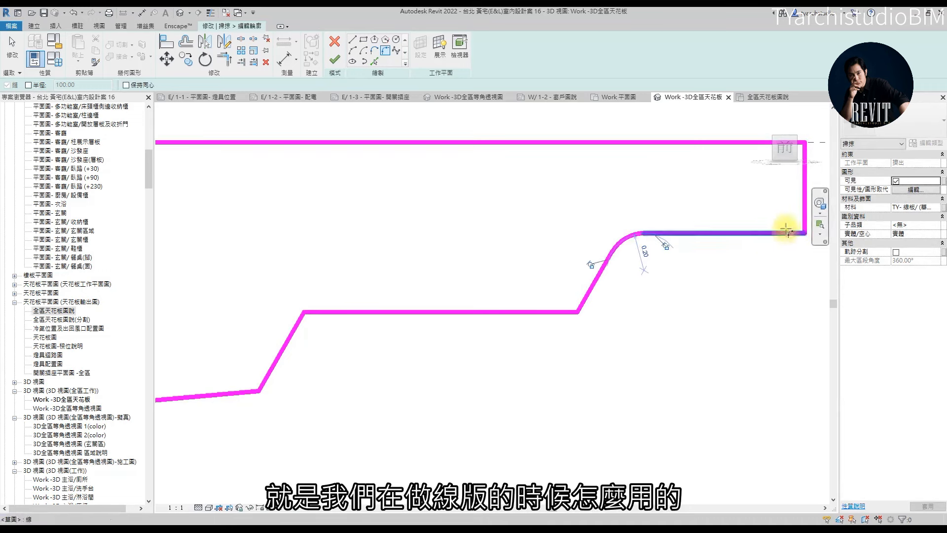
{"action": "left_click", "coordinate": [767, 230]}
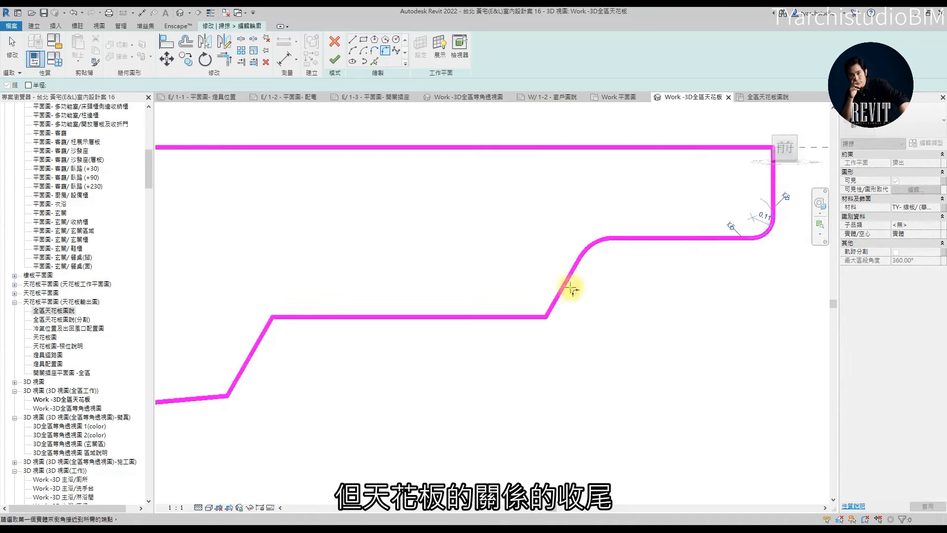
{"action": "scroll", "coordinate": [609, 272], "scroll_direction": "up", "scroll_amount": 2}
{"action": "left_click", "coordinate": [514, 334]}
{"action": "left_click", "coordinate": [539, 323]}
{"action": "left_click", "coordinate": [532, 325]}
{"action": "scroll", "coordinate": [529, 324], "scroll_direction": "down", "scroll_amount": 2}
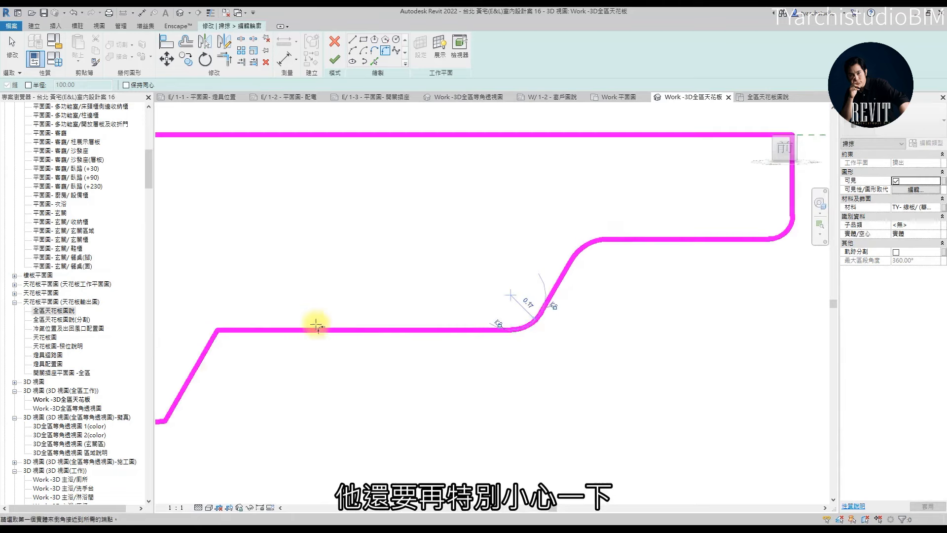
- Round both bends of the second profile step with fillet arcs of about 0.19 and 0.23 radius
{"action": "scroll", "coordinate": [219, 341], "scroll_direction": "up", "scroll_amount": 1}
{"action": "middle_click_drag", "start_coordinate": [219, 342], "coordinate": [451, 297]}
{"action": "left_click", "coordinate": [461, 281]}
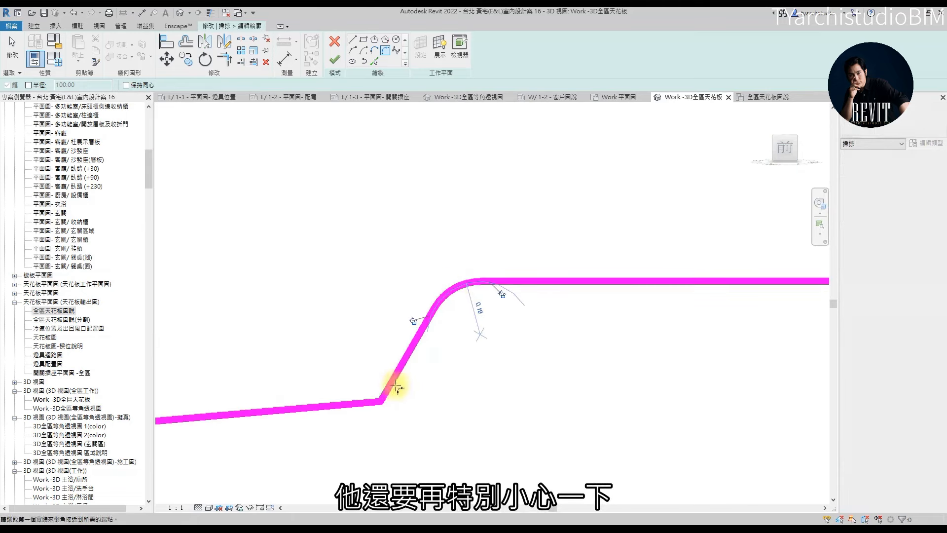
{"action": "left_click", "coordinate": [370, 403]}
{"action": "scroll", "coordinate": [296, 389], "scroll_direction": "down", "scroll_amount": 2}
{"action": "middle_click_drag", "start_coordinate": [271, 387], "coordinate": [517, 243]}
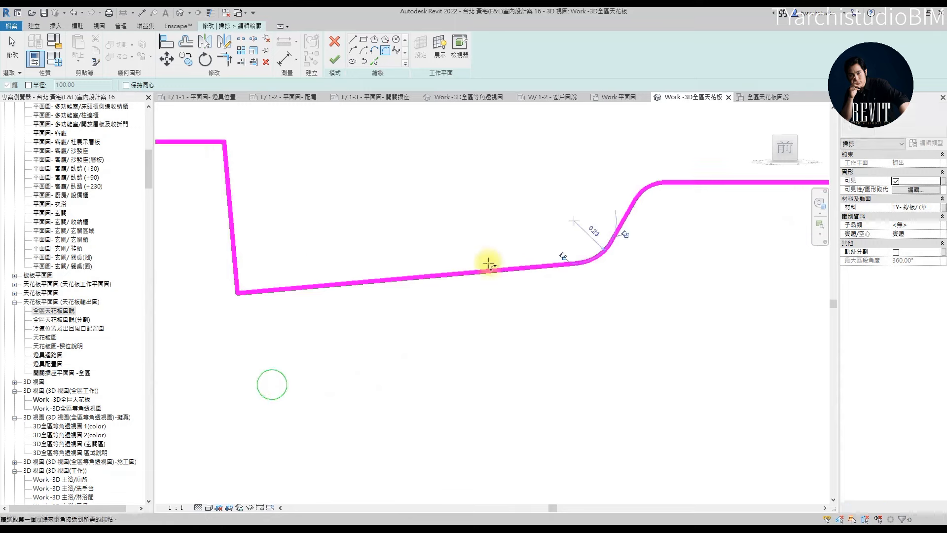
- Fillet the two corners beside the raised ledge at about 0.25 or less and the downstand's inner corner at about 0.61 radius
{"action": "left_click", "coordinate": [227, 156]}
{"action": "scroll", "coordinate": [268, 220], "scroll_direction": "down", "scroll_amount": 2}
{"action": "middle_click_drag", "start_coordinate": [268, 220], "coordinate": [398, 264]}
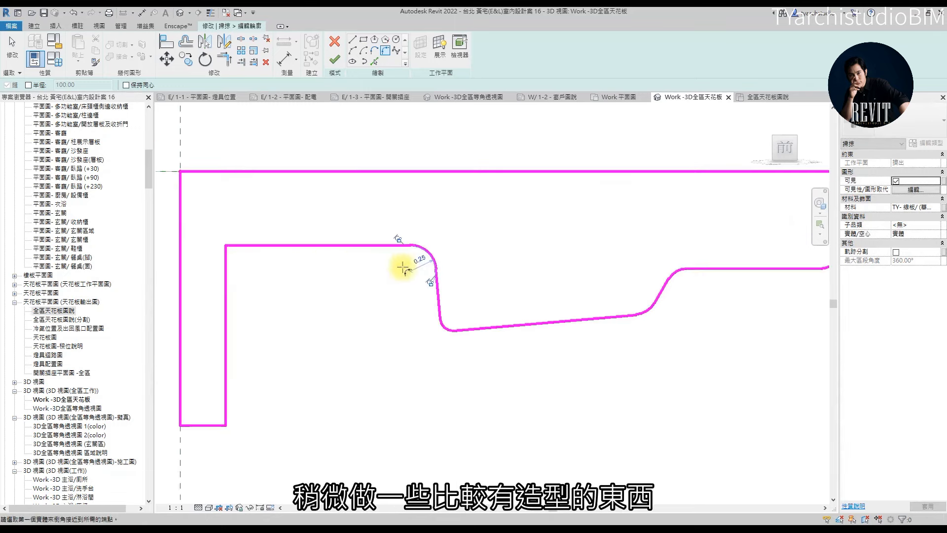
{"action": "left_click", "coordinate": [260, 250]}
{"action": "left_click", "coordinate": [266, 262]}
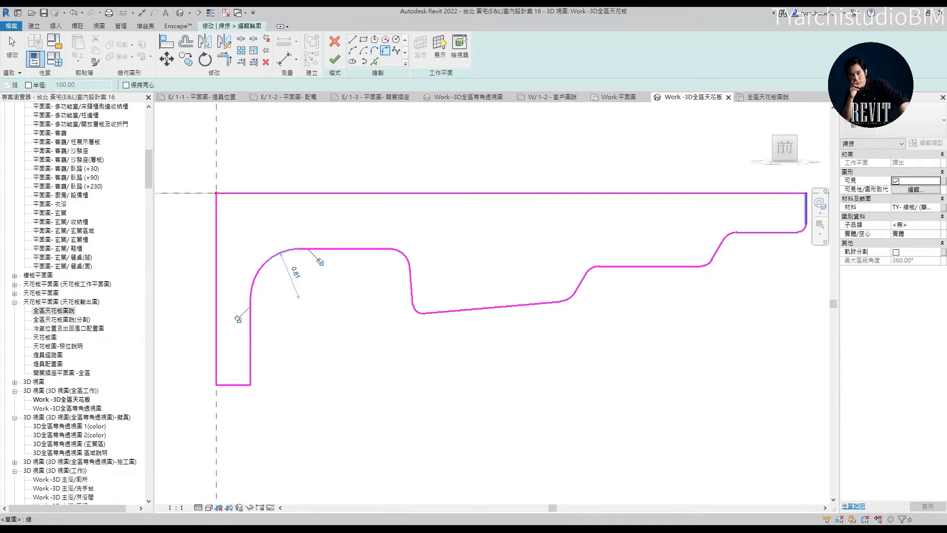
{"action": "scroll", "coordinate": [390, 225], "scroll_direction": "down", "scroll_amount": 2}
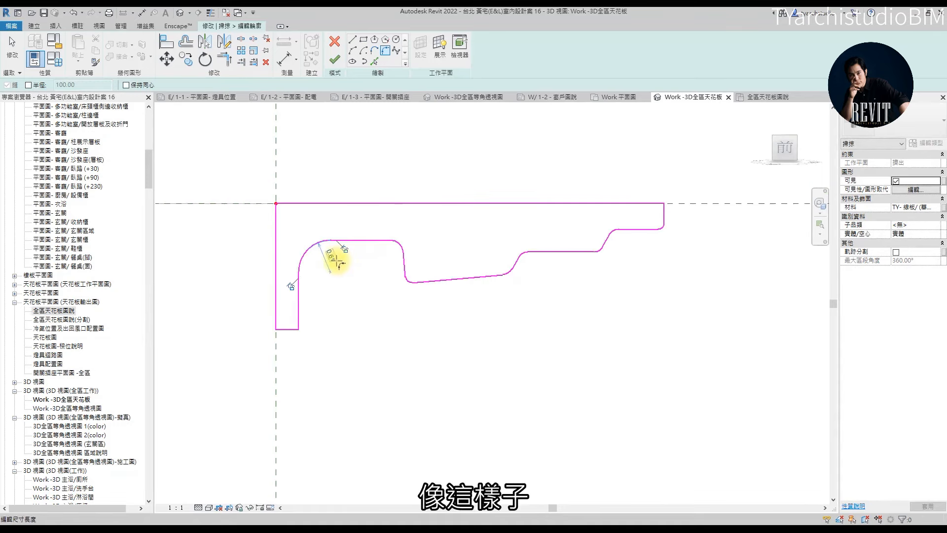
- Replace the straight end of the downstand with a downward-bulging arc spanning its width
{"action": "left_click", "coordinate": [352, 51]}
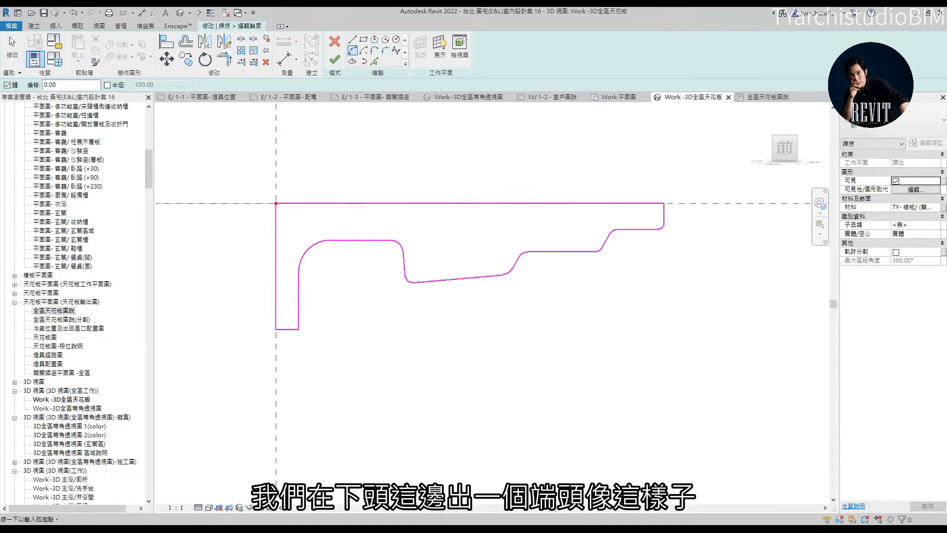
{"action": "left_click", "coordinate": [275, 330]}
{"action": "left_click", "coordinate": [299, 329]}
{"action": "left_click", "coordinate": [286, 342]}
{"action": "key", "text": "Escape"}
{"action": "key", "text": "Escape"}
{"action": "left_click", "coordinate": [294, 330]}
{"action": "scroll", "coordinate": [295, 329], "scroll_direction": "down", "scroll_amount": 2}
{"action": "key", "text": "Delete"}
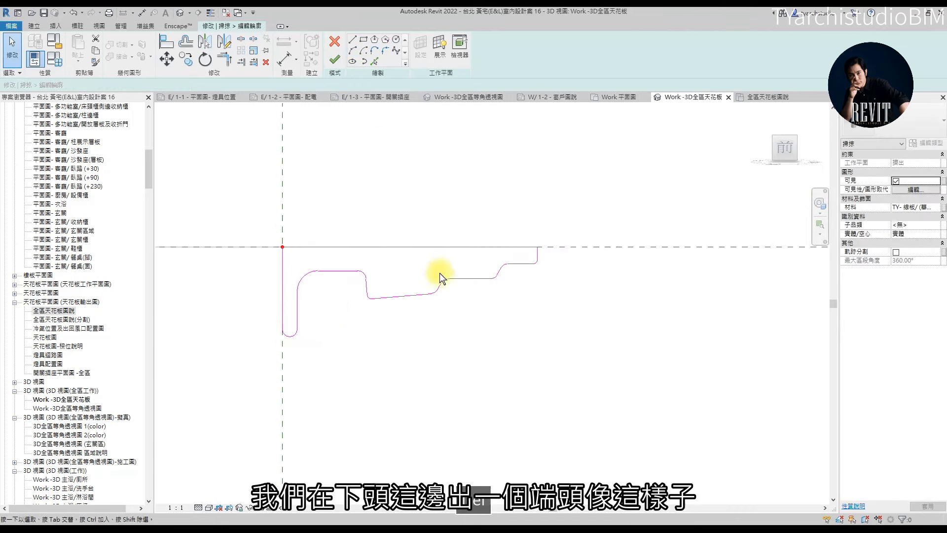
- Finish the profile sketch and complete the sweep around the rounded path
{"action": "scroll", "coordinate": [441, 270], "scroll_direction": "down", "scroll_amount": 2}
{"action": "scroll", "coordinate": [454, 214], "scroll_direction": "down", "scroll_amount": 1}
{"action": "middle_click_drag", "start_coordinate": [463, 246], "coordinate": [462, 297], "text": "shift"}
{"action": "scroll", "coordinate": [463, 297], "scroll_direction": "down", "scroll_amount": 5}
{"action": "middle_click_drag", "start_coordinate": [545, 298], "coordinate": [473, 402], "text": "shift"}
{"action": "middle_click_drag", "start_coordinate": [456, 454], "coordinate": [498, 351]}
{"action": "scroll", "coordinate": [501, 355], "scroll_direction": "up", "scroll_amount": 3}
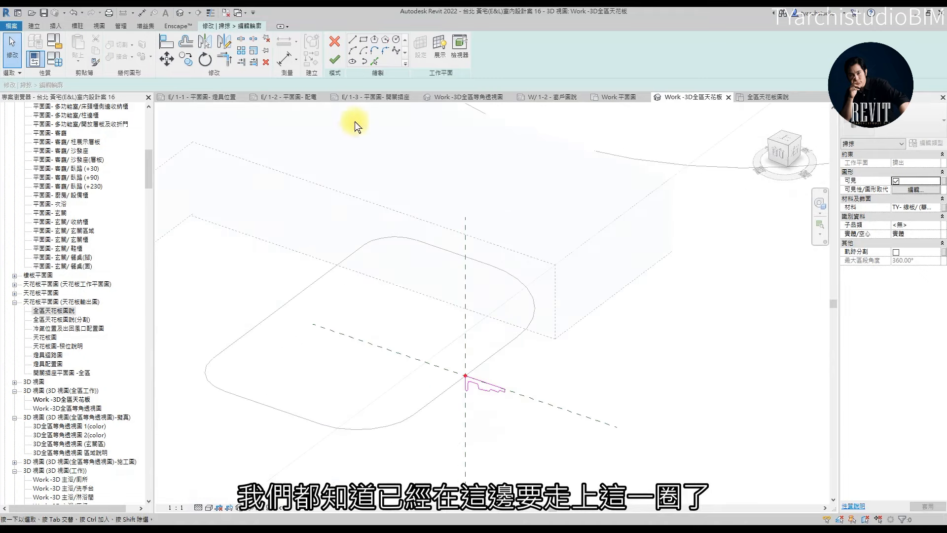
{"action": "left_click", "coordinate": [335, 59]}
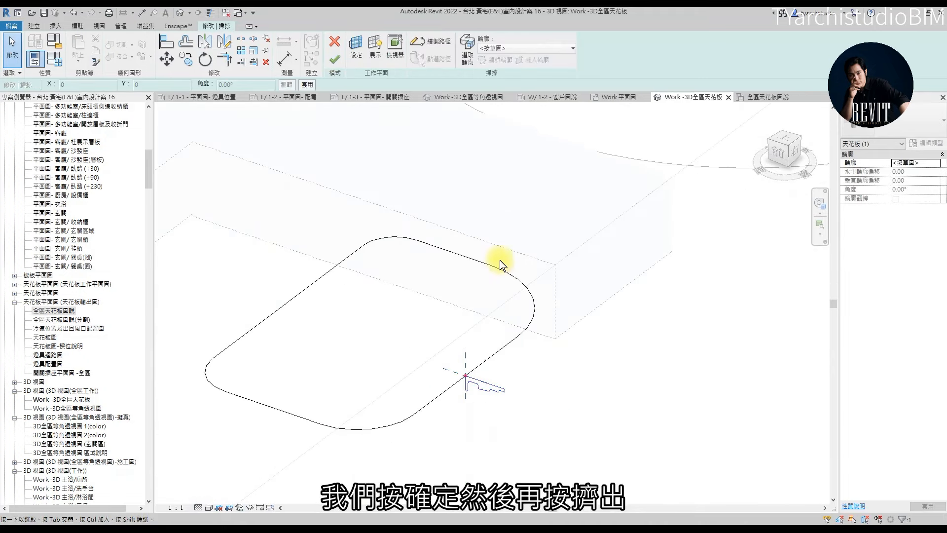
{"action": "left_click", "coordinate": [340, 57]}
- Set the ceiling view to the shaded display style with the new sweep deselected
{"action": "scroll", "coordinate": [526, 202], "scroll_direction": "down", "scroll_amount": 3}
{"action": "middle_click_drag", "start_coordinate": [538, 265], "coordinate": [548, 157], "text": "shift"}
{"action": "left_click", "coordinate": [548, 254]}
{"action": "scroll", "coordinate": [525, 260], "scroll_direction": "up", "scroll_amount": 3}
{"action": "mouse_move", "coordinate": [594, 259]}
{"action": "middle_mouse_down", "text": "shift"}
{"action": "mouse_move", "coordinate": [543, 248]}
{"action": "mouse_move", "coordinate": [402, 268]}
{"action": "mouse_move", "coordinate": [614, 273]}
{"action": "mouse_move", "coordinate": [637, 281]}
{"action": "mouse_move", "coordinate": [687, 328]}
{"action": "middle_mouse_up", "text": "shift"}
{"action": "left_click", "coordinate": [208, 505]}
{"action": "left_click", "coordinate": [219, 479]}
- Select the finished rounded sweep between the recesses and examine it from several angles below the ceiling
{"action": "scroll", "coordinate": [619, 294], "scroll_direction": "down", "scroll_amount": 2}
{"action": "scroll", "coordinate": [687, 327], "scroll_direction": "down", "scroll_amount": 1}
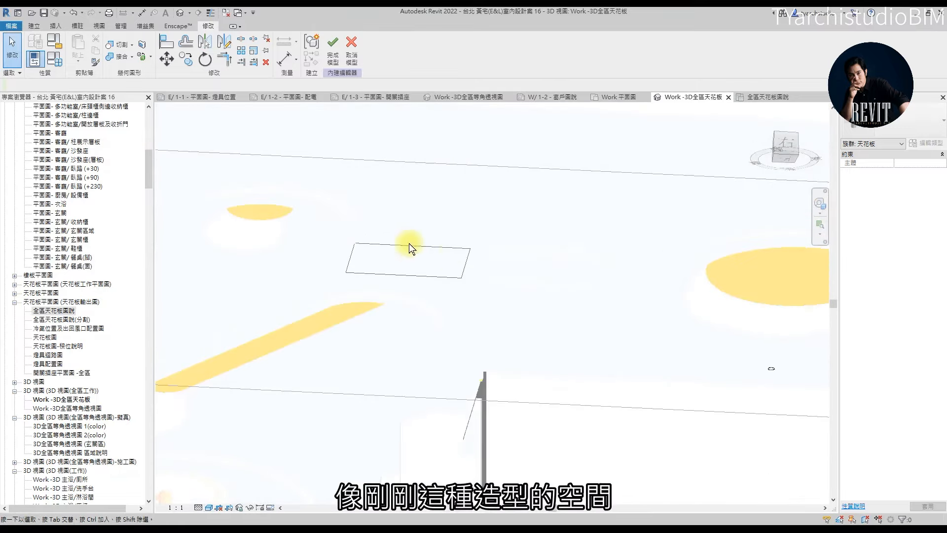
{"action": "middle_click_drag", "start_coordinate": [453, 255], "coordinate": [356, 219], "text": "shift"}
{"action": "middle_click_drag", "start_coordinate": [540, 253], "coordinate": [606, 273], "text": "shift"}
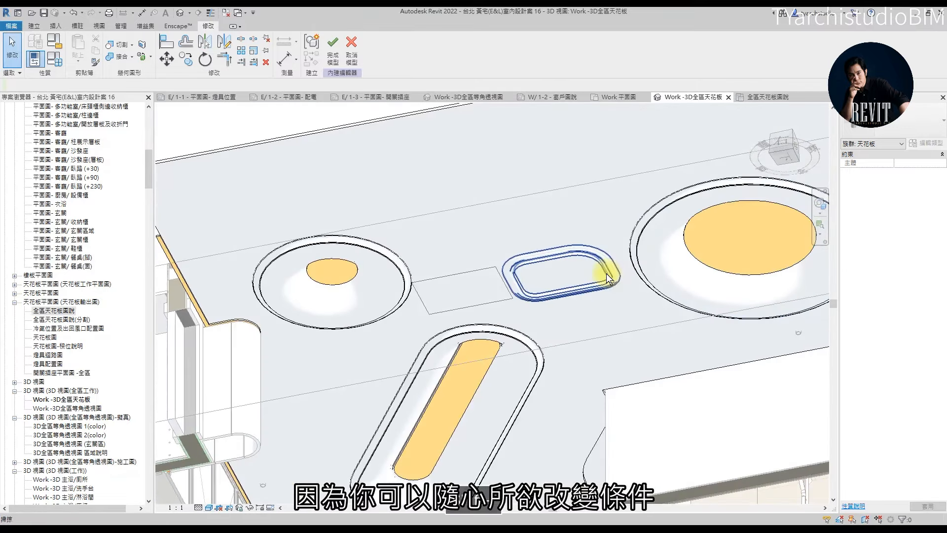
{"action": "left_click", "coordinate": [606, 274]}
{"action": "middle_click_drag", "start_coordinate": [683, 217], "coordinate": [687, 179], "text": "shift"}
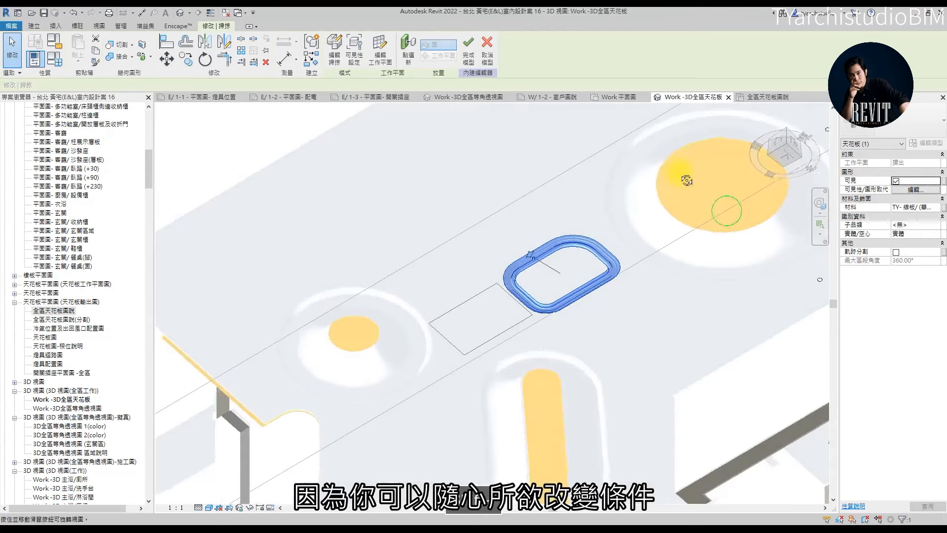
- In a top view, give the rounded sweep the large round recess's material, TY- 矽酸鈣板/ 日本製矽酸鈣板-白色_6mm
{"action": "left_click", "coordinate": [786, 157]}
{"action": "scroll", "coordinate": [724, 214], "scroll_direction": "down", "scroll_amount": 6}
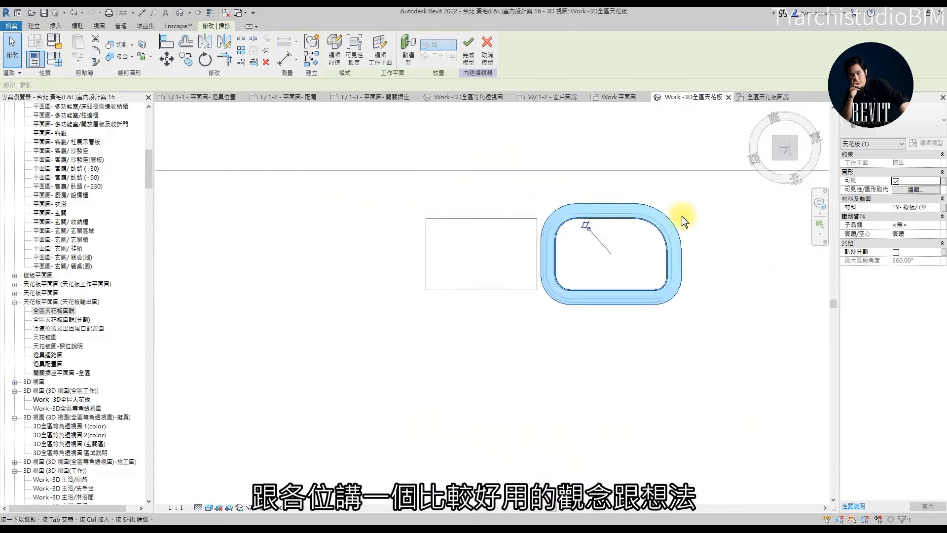
{"action": "middle_click_drag", "start_coordinate": [729, 232], "coordinate": [538, 268]}
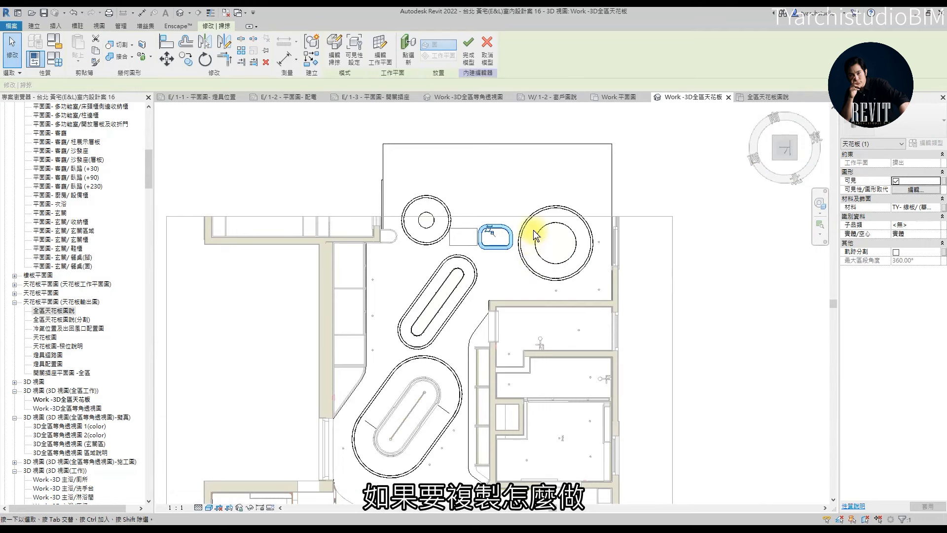
{"action": "scroll", "coordinate": [534, 230], "scroll_direction": "up", "scroll_amount": 2}
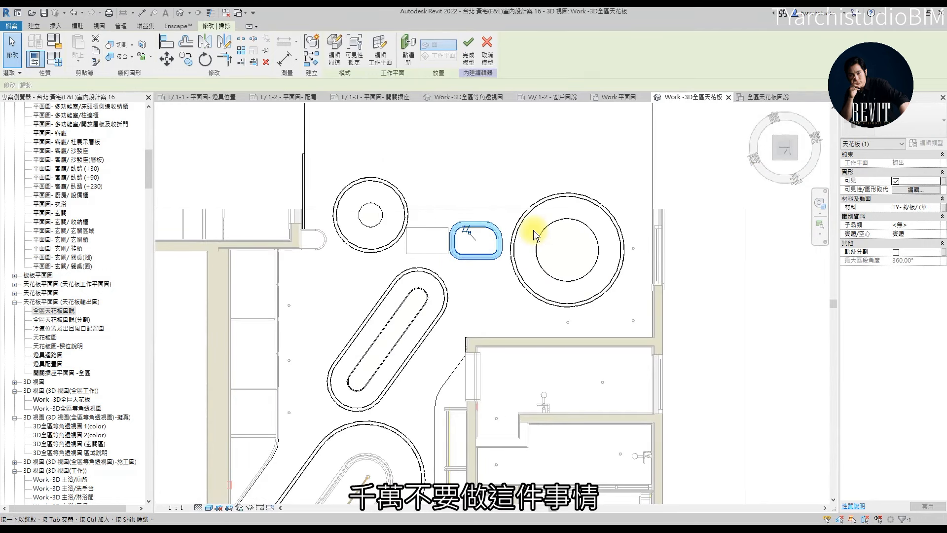
{"action": "left_click", "coordinate": [598, 206]}
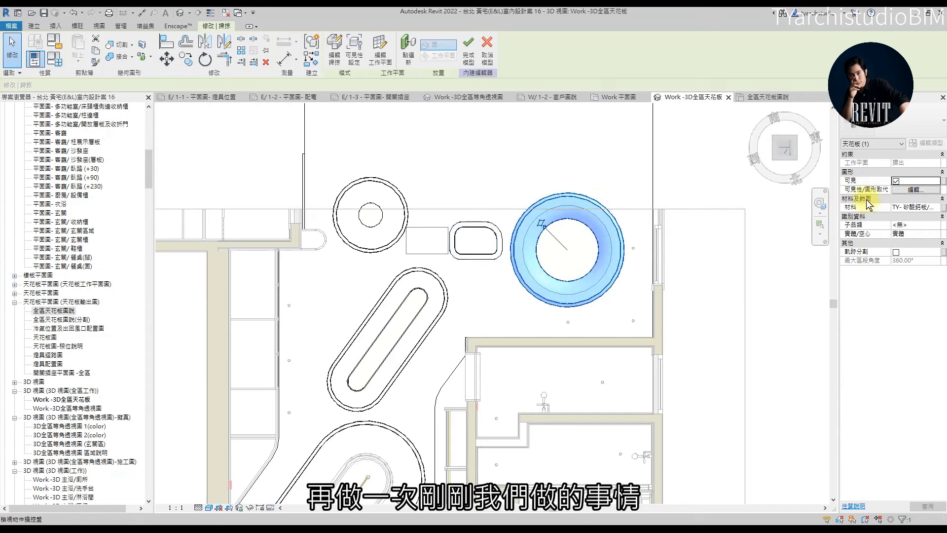
{"action": "left_click", "coordinate": [922, 210]}
{"action": "key", "text": "ctrl+a"}
{"action": "key", "text": "ctrl+c"}
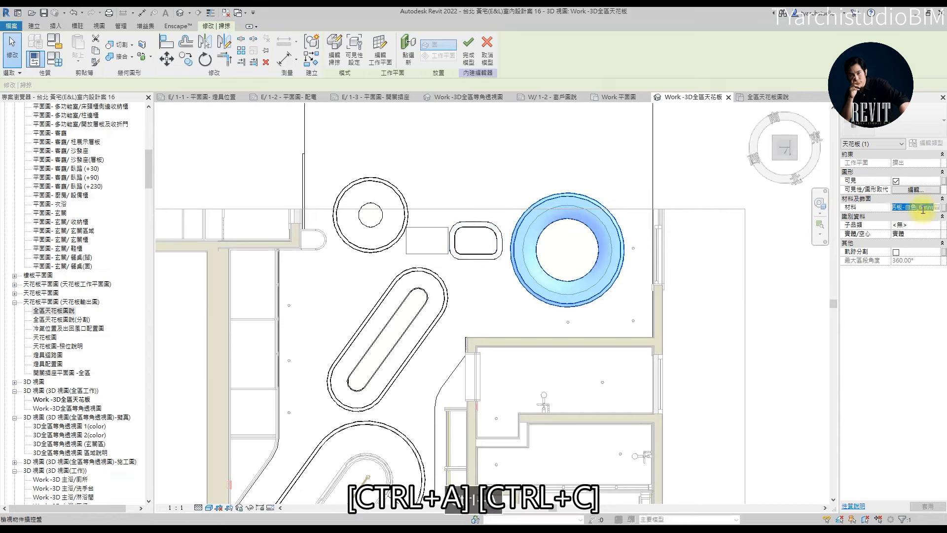
{"action": "left_click", "coordinate": [498, 236]}
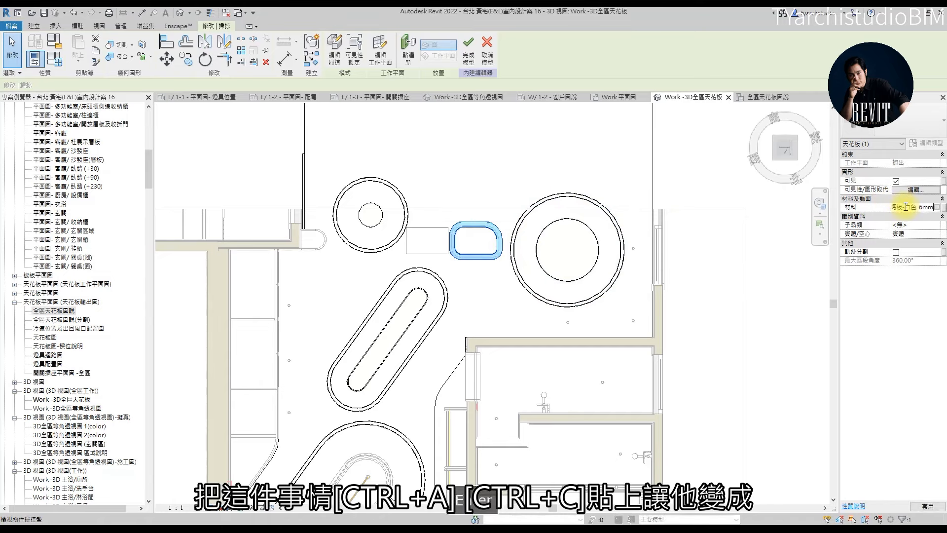
{"action": "key", "text": "Return"}
- Copy the rounded sweep to the empty ceiling area just below the original in the top view
{"action": "middle_click_drag", "start_coordinate": [500, 209], "coordinate": [509, 264]}
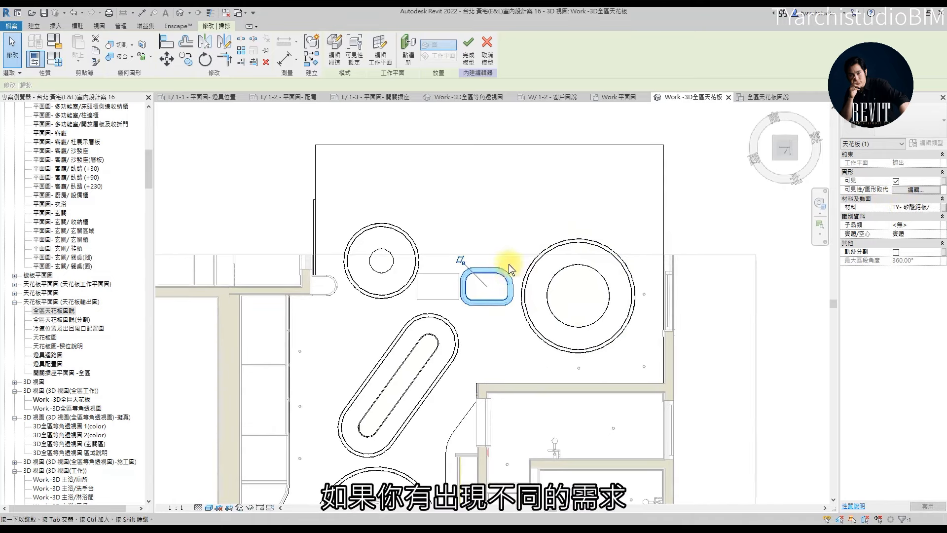
{"action": "left_click", "coordinate": [191, 60]}
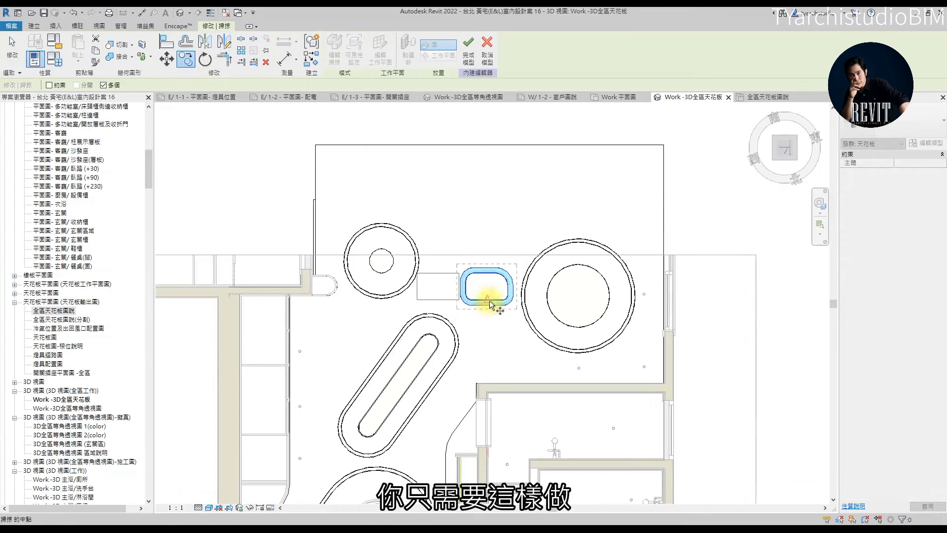
{"action": "left_click", "coordinate": [503, 377]}
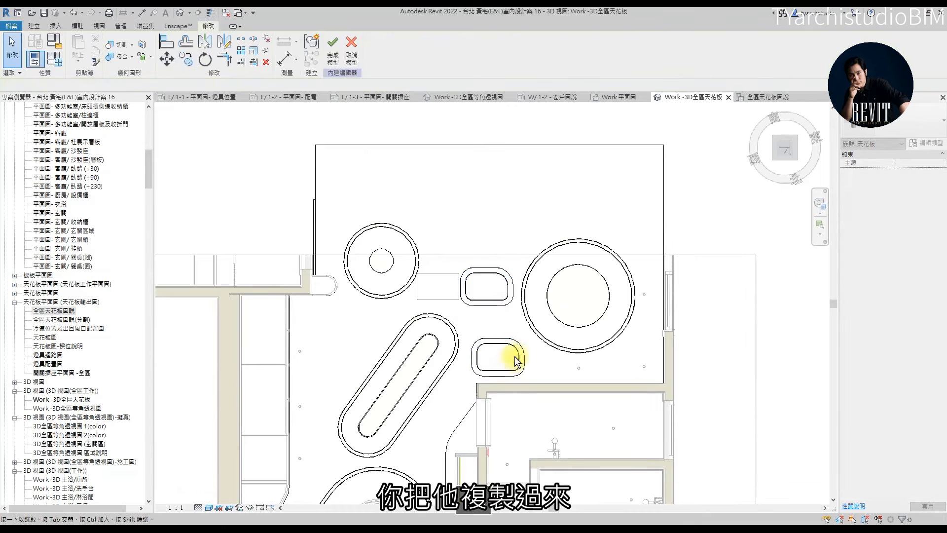
{"action": "key", "text": "Escape"}
- Edit the copied sweep's path and move both short ends outwards to lengthen the rounded rectangle
{"action": "left_click", "coordinate": [334, 47]}
{"action": "left_click", "coordinate": [431, 44]}
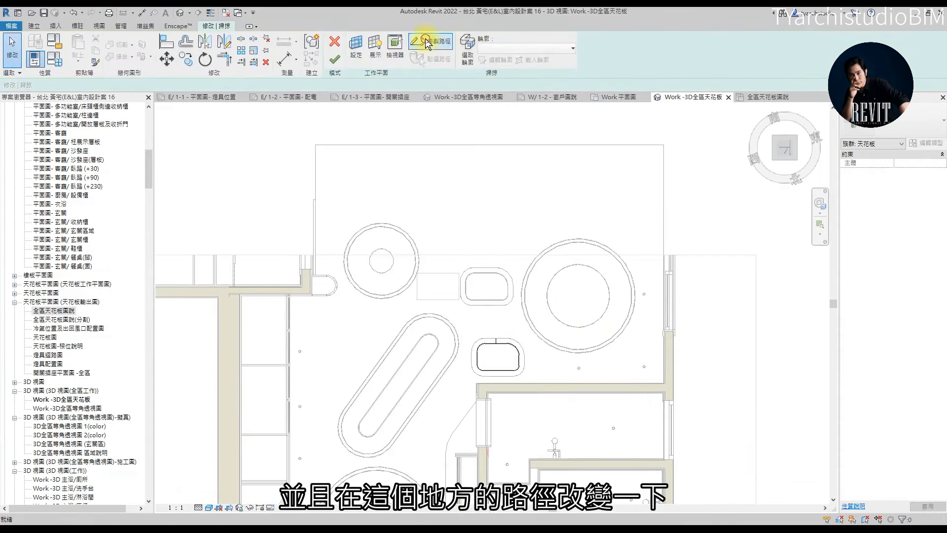
{"action": "scroll", "coordinate": [513, 355], "scroll_direction": "up", "scroll_amount": 4}
{"action": "left_click", "coordinate": [522, 353]}
{"action": "scroll", "coordinate": [520, 345], "scroll_direction": "down", "scroll_amount": 3}
{"action": "left_click", "coordinate": [533, 402]}
{"action": "left_click_drag", "start_coordinate": [572, 405], "coordinate": [618, 405]}
{"action": "key", "text": "Escape"}
{"action": "left_click_drag", "start_coordinate": [339, 397], "coordinate": [290, 397]}
{"action": "key", "text": "Escape"}
- Tighten the path's upper-left corner arc, then finish the path and the copied sweep
{"action": "left_click", "coordinate": [300, 342]}
{"action": "scroll", "coordinate": [299, 342], "scroll_direction": "up", "scroll_amount": 1}
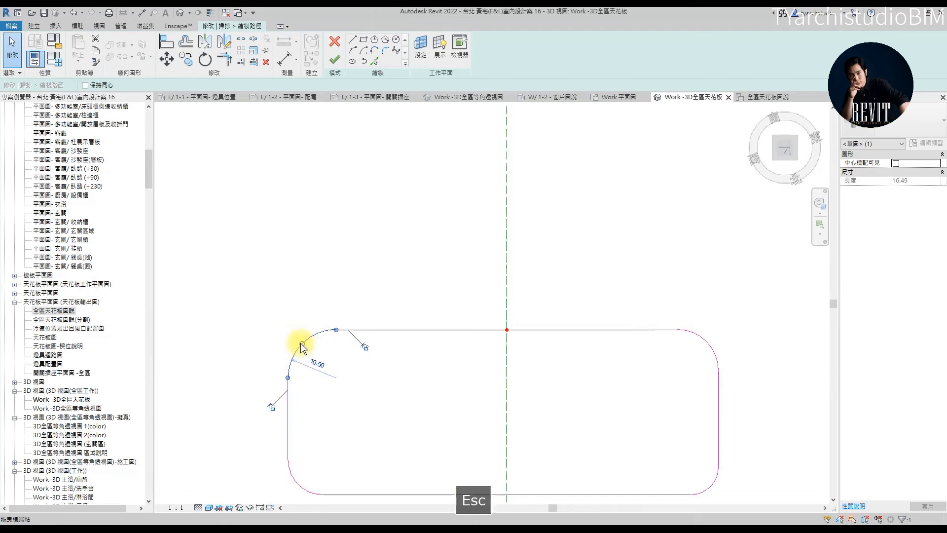
{"action": "left_click_drag", "start_coordinate": [300, 344], "coordinate": [298, 334]}
{"action": "key", "text": "Escape"}
{"action": "scroll", "coordinate": [380, 253], "scroll_direction": "down", "scroll_amount": 3}
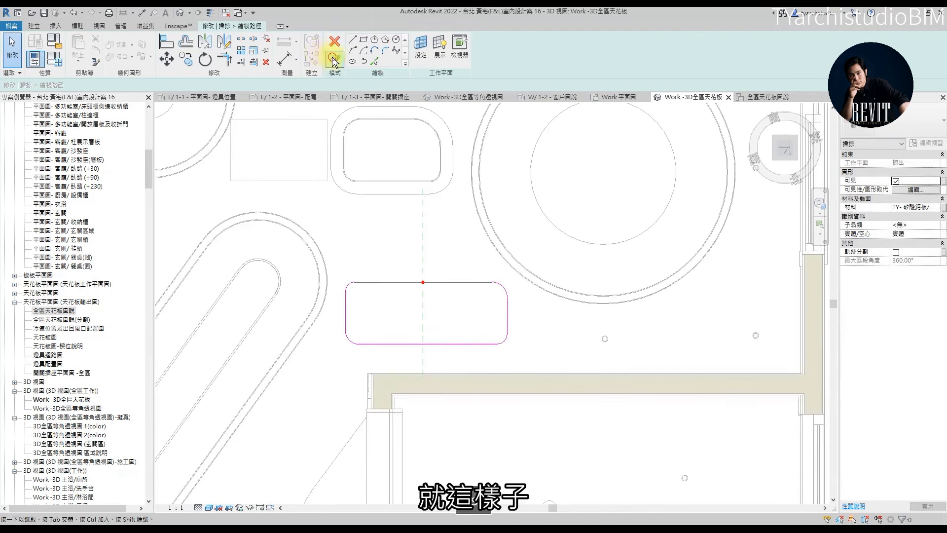
{"action": "left_click", "coordinate": [335, 60]}
{"action": "left_click", "coordinate": [334, 61]}
- Compare the lengthened sweep with the two capsule-shaped recesses, checking its material and the larger recess's sweep definition
{"action": "middle_click_drag", "start_coordinate": [501, 302], "coordinate": [611, 346], "text": "shift"}
{"action": "key", "text": "Escape"}
{"action": "scroll", "coordinate": [611, 345], "scroll_direction": "down", "scroll_amount": 2}
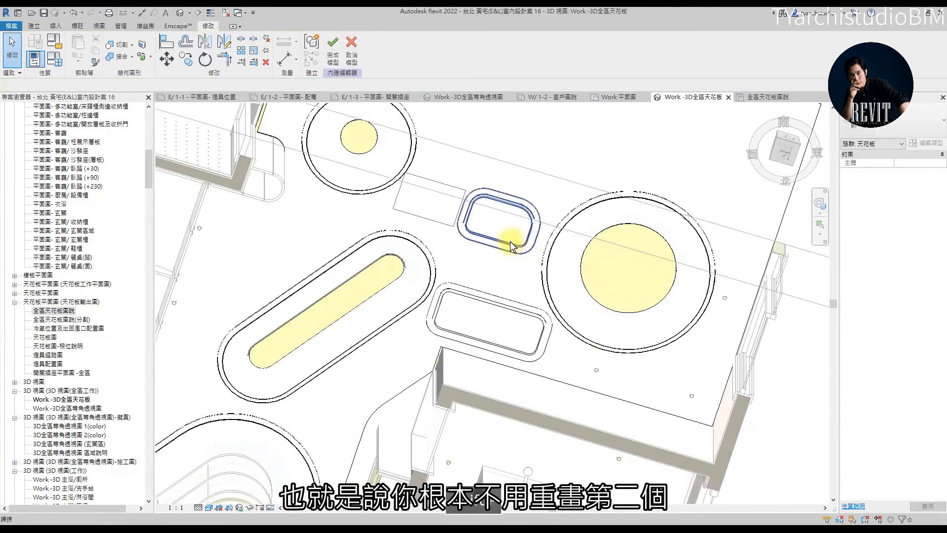
{"action": "left_click", "coordinate": [527, 316]}
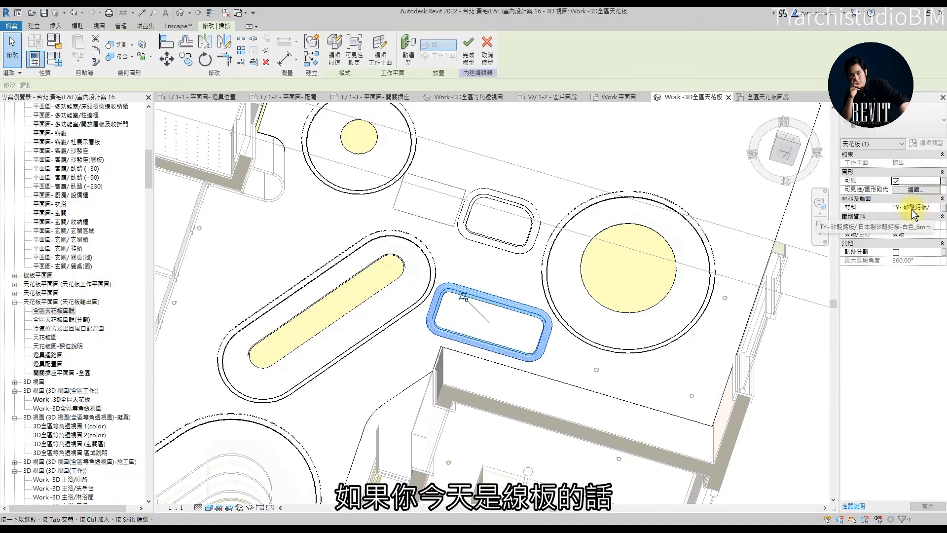
{"action": "left_click", "coordinate": [430, 243]}
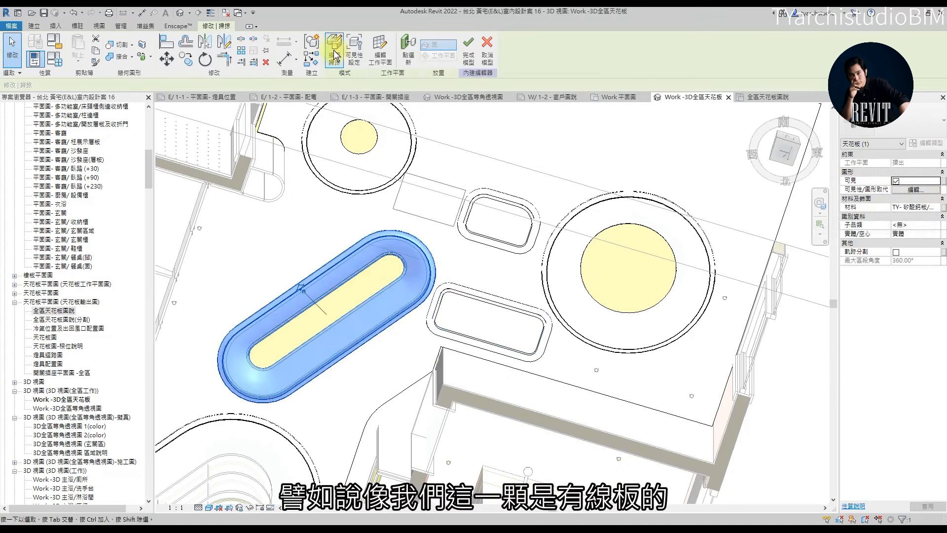
{"action": "scroll", "coordinate": [460, 255], "scroll_direction": "down", "scroll_amount": 3}
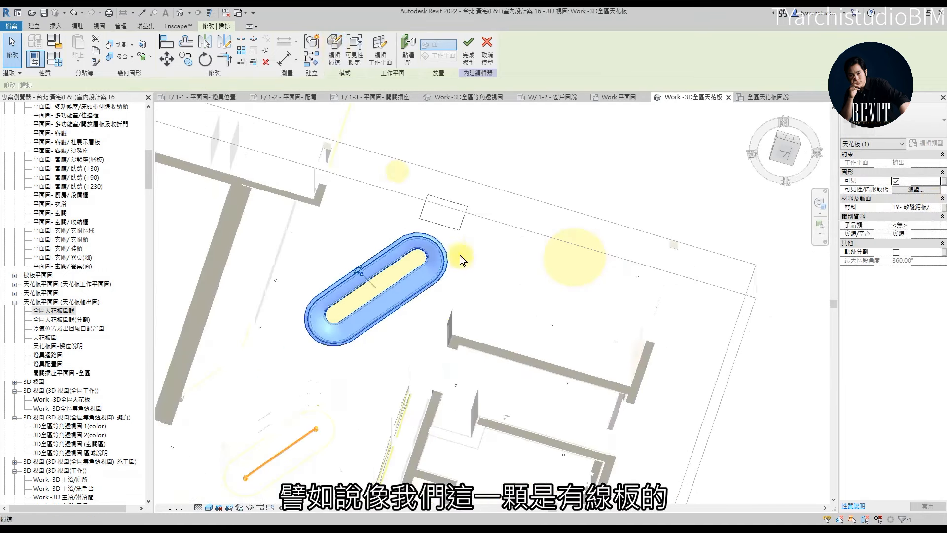
{"action": "middle_click_drag", "start_coordinate": [386, 380], "coordinate": [394, 340]}
{"action": "left_click", "coordinate": [367, 346]}
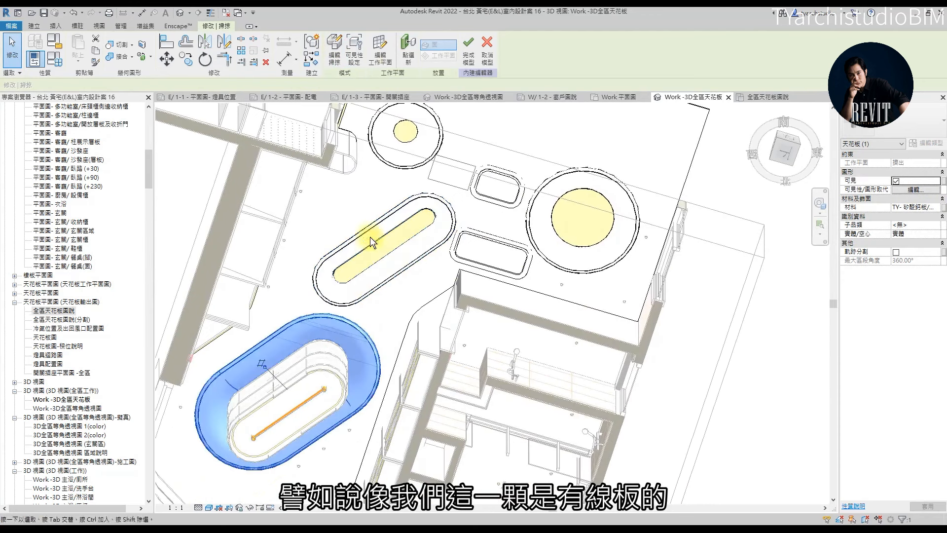
{"action": "left_click", "coordinate": [334, 47]}
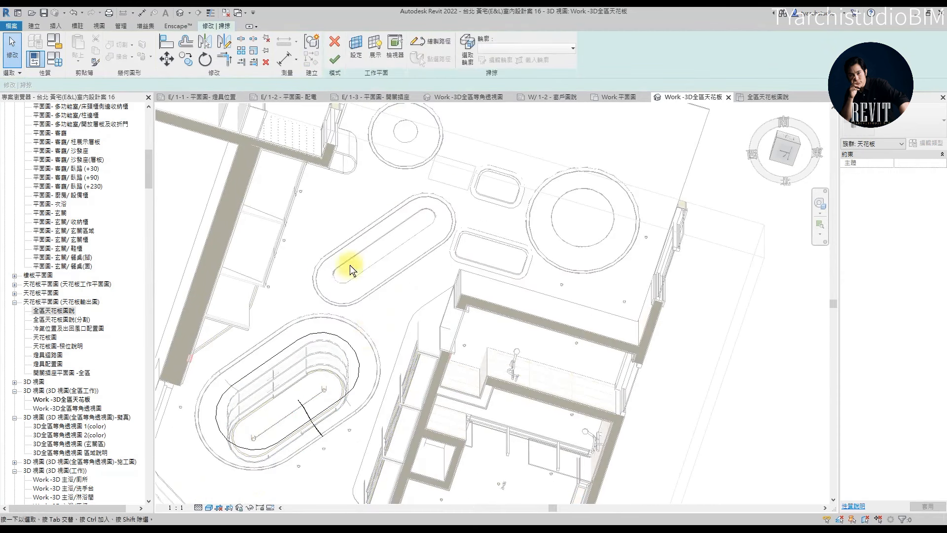
{"action": "left_click", "coordinate": [334, 65]}
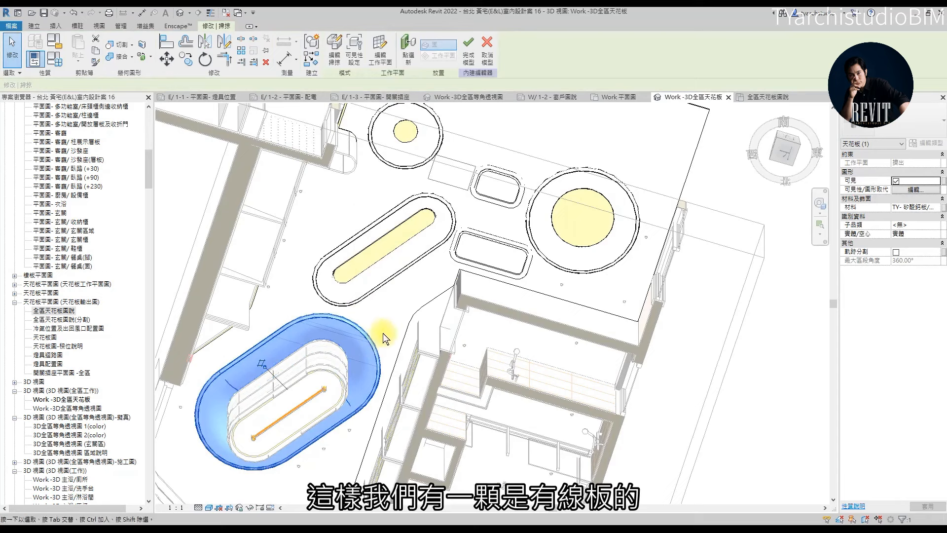
{"action": "left_click", "coordinate": [388, 327]}
{"action": "scroll", "coordinate": [427, 263], "scroll_direction": "down", "scroll_amount": 2}
- Search the materials for 線板 and assign the HK-304 white 6.9*6.1cm moulding material to the lengthened sweep
{"action": "left_click", "coordinate": [489, 249]}
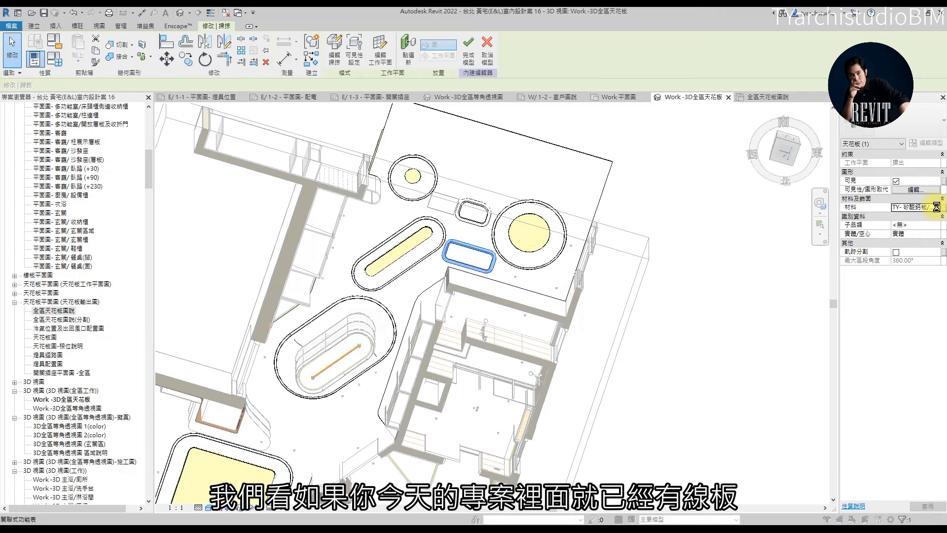
{"action": "left_click", "coordinate": [935, 207]}
{"action": "type", "text": "vu04"}
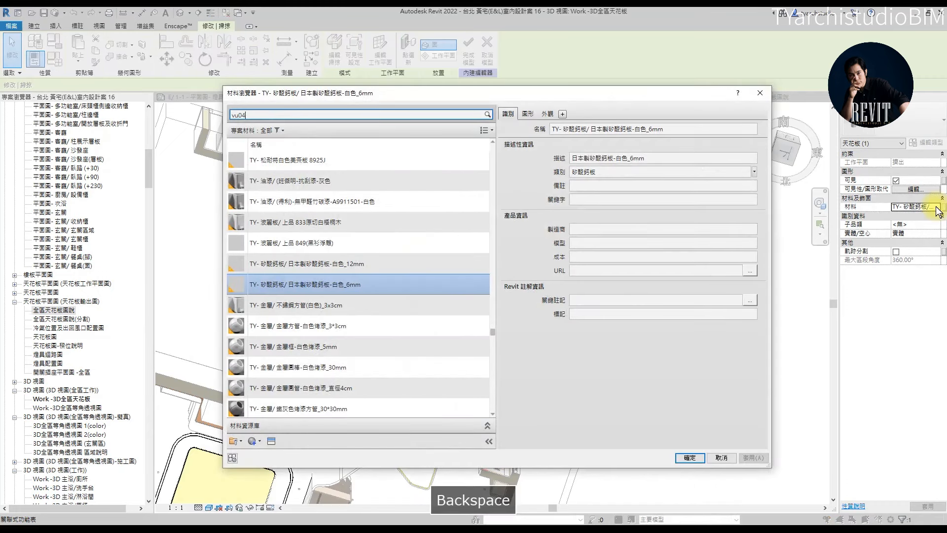
{"action": "type", "text": "vu0410"}
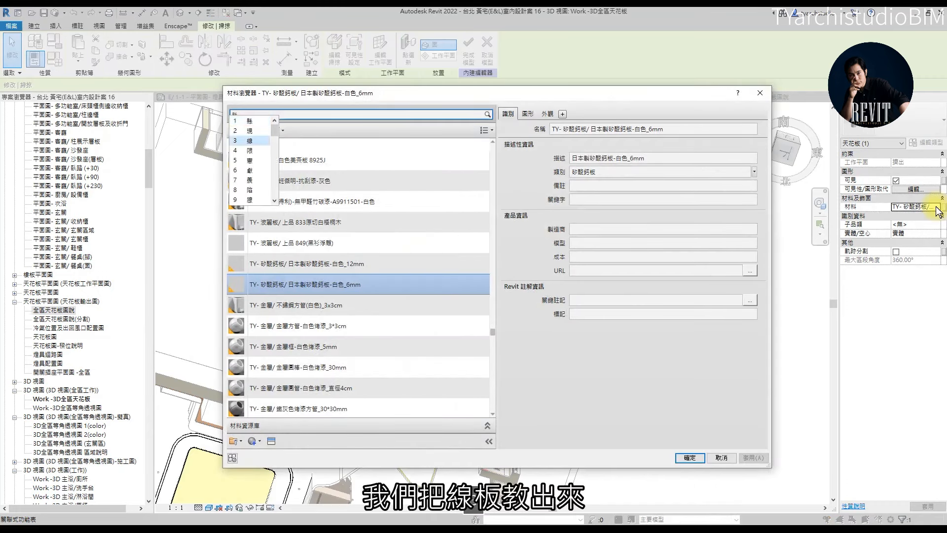
{"action": "key", "text": "Escape"}
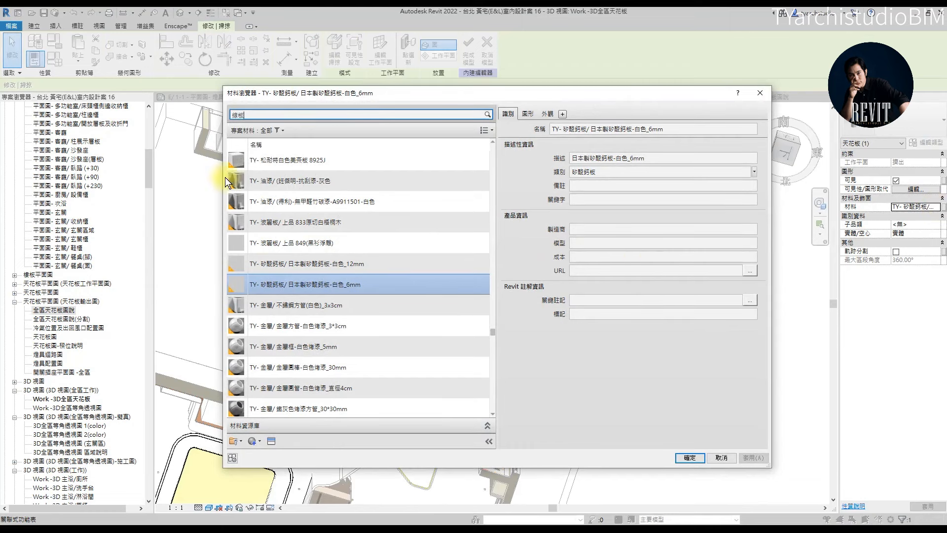
{"action": "key", "text": "Return"}
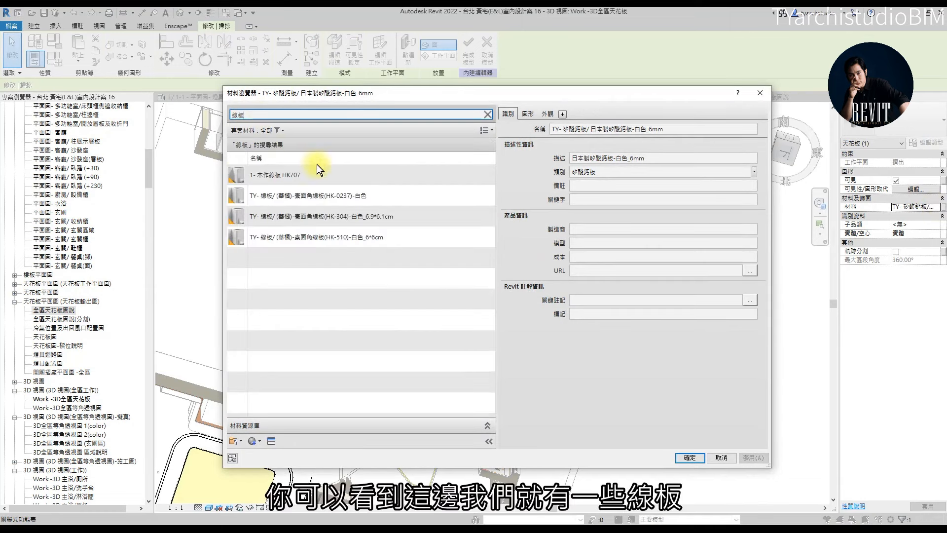
{"action": "left_click", "coordinate": [347, 220]}
{"action": "left_click", "coordinate": [699, 457]}
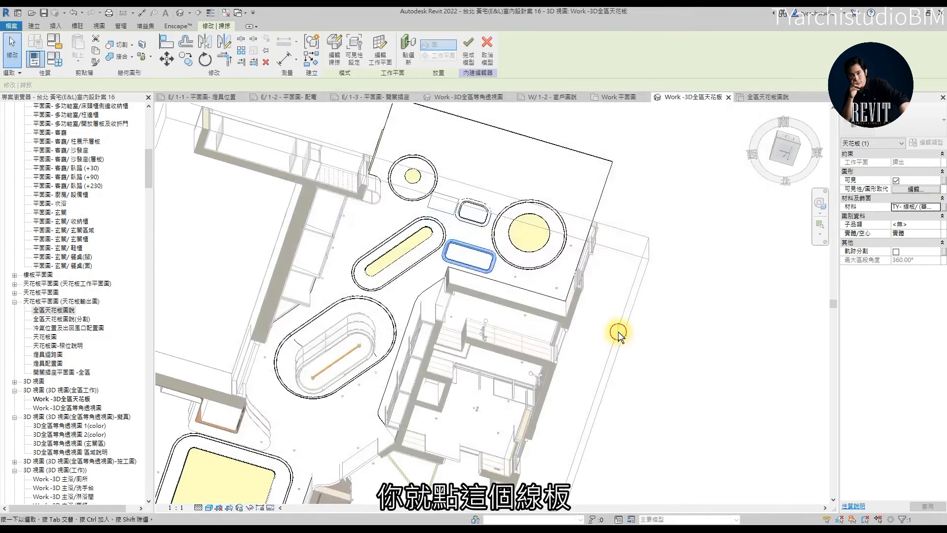
{"action": "left_click", "coordinate": [618, 331]}
- Examine the lengthened sweep from several angles, then delete it together with the original rounded sweep
{"action": "scroll", "coordinate": [449, 230], "scroll_direction": "up", "scroll_amount": 3}
{"action": "middle_click_drag", "start_coordinate": [501, 268], "coordinate": [503, 303], "text": "shift"}
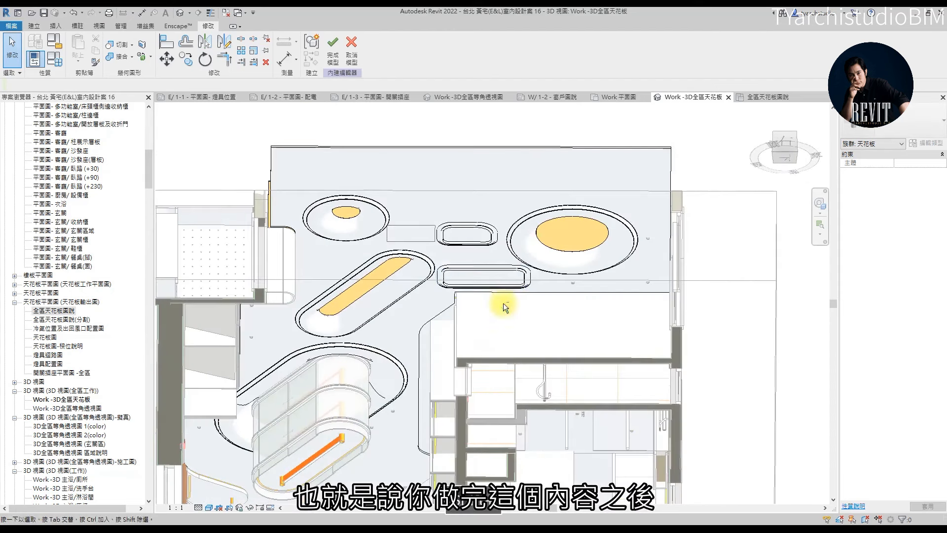
{"action": "left_click", "coordinate": [484, 271]}
{"action": "middle_click_drag", "start_coordinate": [493, 272], "coordinate": [562, 271], "text": "shift"}
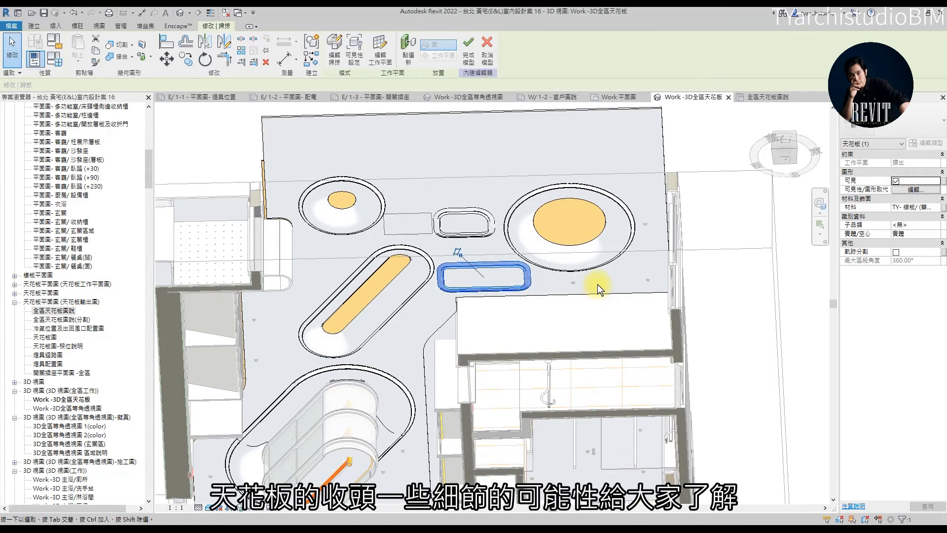
{"action": "middle_click_drag", "start_coordinate": [598, 288], "coordinate": [493, 252], "text": "shift"}
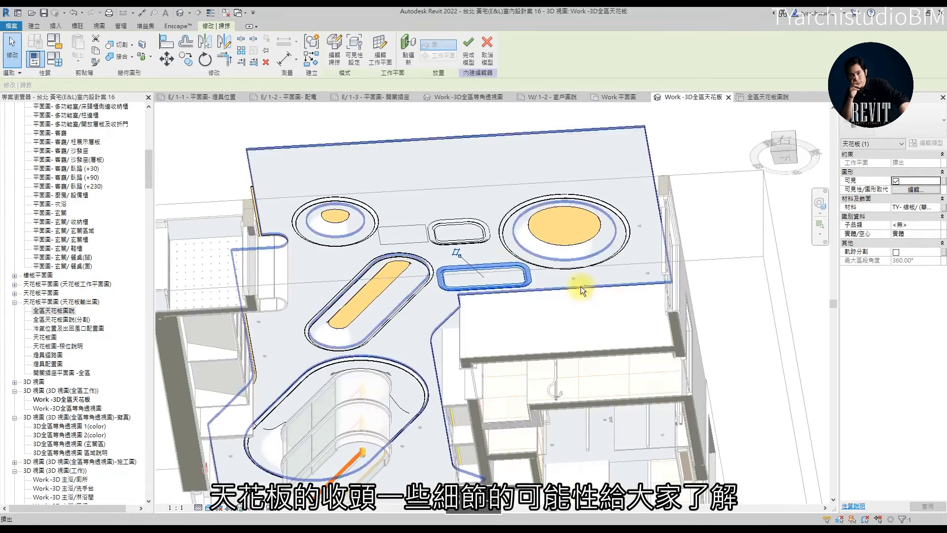
{"action": "left_click", "coordinate": [485, 239], "text": "ctrl"}
{"action": "key", "text": "Delete"}
{"action": "scroll", "coordinate": [484, 239], "scroll_direction": "down", "scroll_amount": 2}
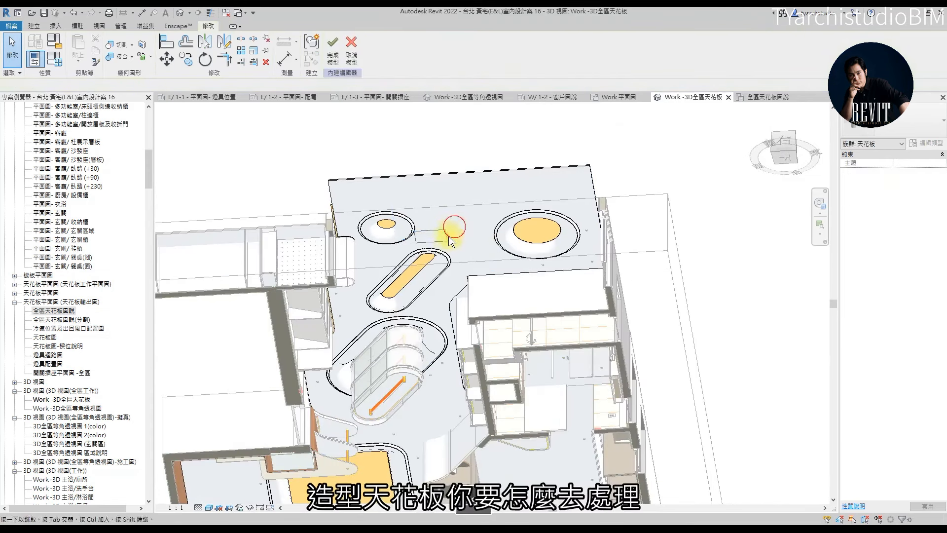
- Delete the leftover rectangle beside the small round recess and finish the in-place ceiling model
{"action": "left_click_drag", "start_coordinate": [437, 242], "coordinate": [428, 245]}
{"action": "scroll", "coordinate": [414, 241], "scroll_direction": "up", "scroll_amount": 2}
{"action": "left_click", "coordinate": [417, 238], "text": "ctrl"}
{"action": "key", "text": "Delete"}
{"action": "scroll", "coordinate": [418, 237], "scroll_direction": "down", "scroll_amount": 2}
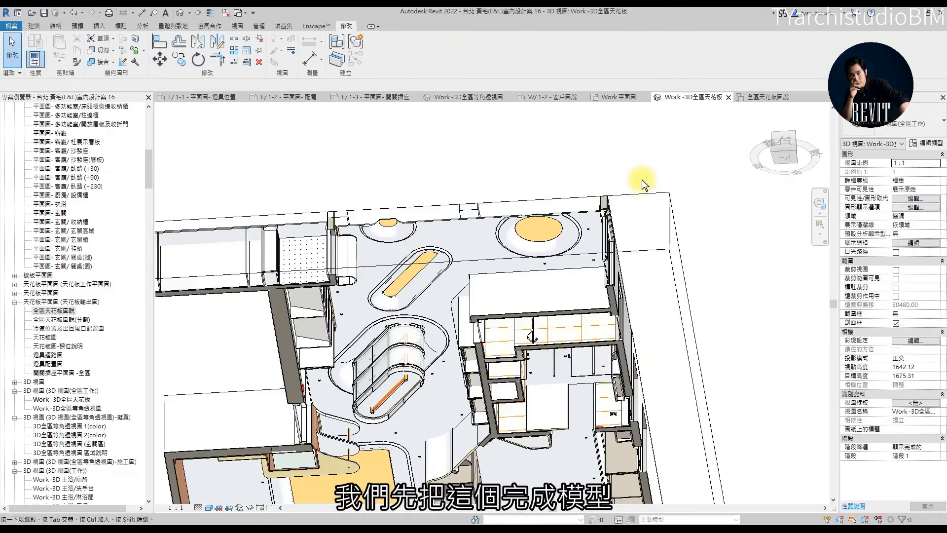
- View the whole ceiling model inside its section box, then open the Work 平面圖 floor plan
{"action": "left_click", "coordinate": [507, 200]}
{"action": "scroll", "coordinate": [510, 237], "scroll_direction": "down", "scroll_amount": 4}
{"action": "middle_click_drag", "start_coordinate": [554, 294], "coordinate": [493, 335], "text": "shift"}
{"action": "key", "text": "Escape"}
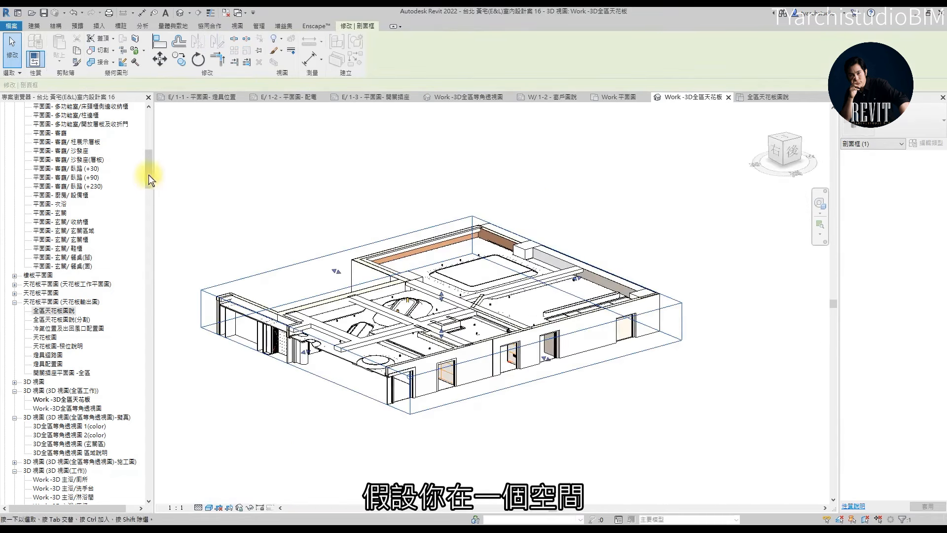
{"action": "left_click_drag", "start_coordinate": [146, 174], "coordinate": [148, 128]}
{"action": "double_click", "coordinate": [57, 133]}
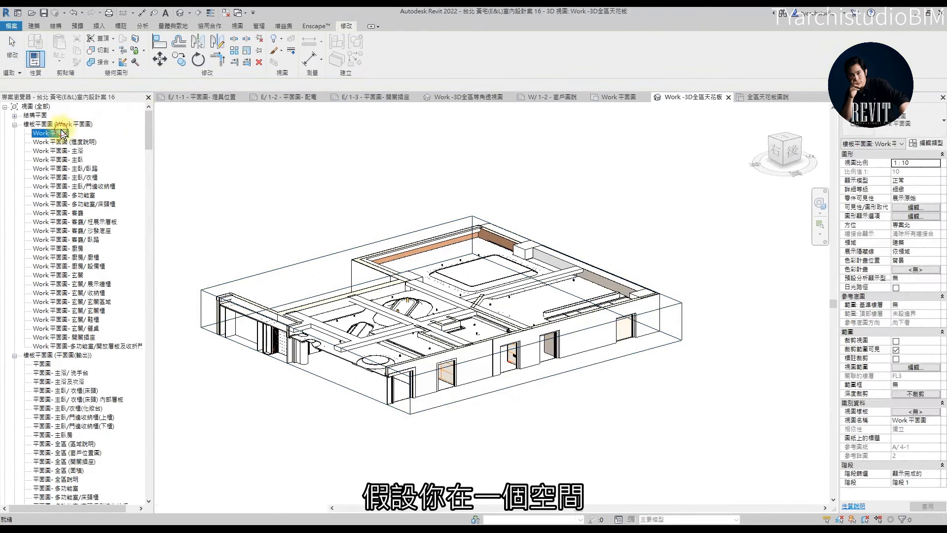
- Cut a horizontal section through the lower-right room of the Work 平面圖 plan and open the resulting section view
{"action": "scroll", "coordinate": [478, 203], "scroll_direction": "down", "scroll_amount": 2}
{"action": "middle_click_drag", "start_coordinate": [648, 326], "coordinate": [576, 296]}
{"action": "key", "text": "Escape"}
{"action": "scroll", "coordinate": [651, 276], "scroll_direction": "up", "scroll_amount": 3}
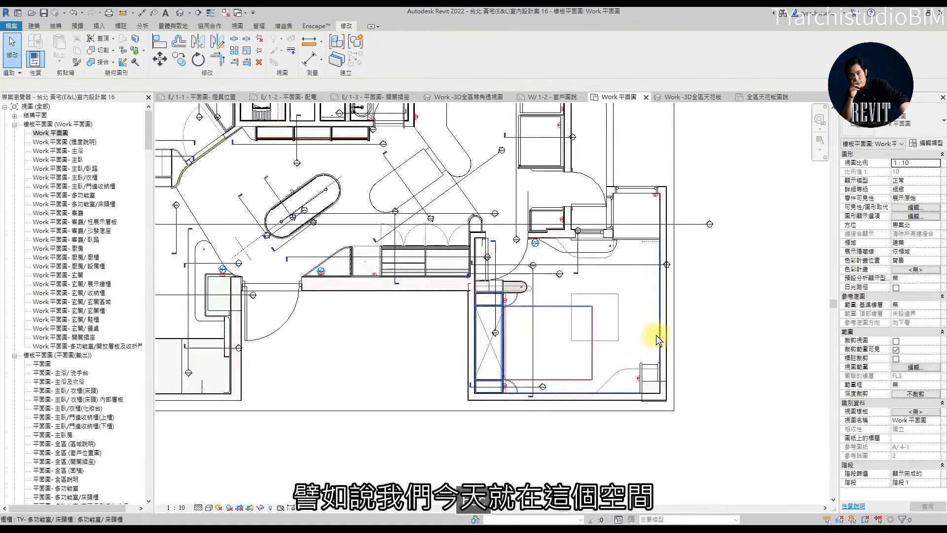
{"action": "middle_click_drag", "start_coordinate": [657, 330], "coordinate": [584, 343]}
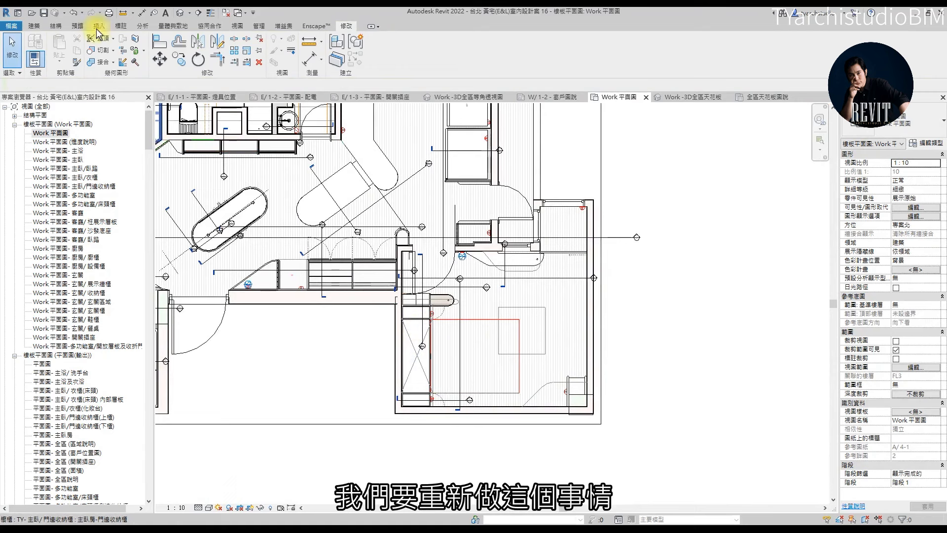
{"action": "left_click", "coordinate": [239, 28]}
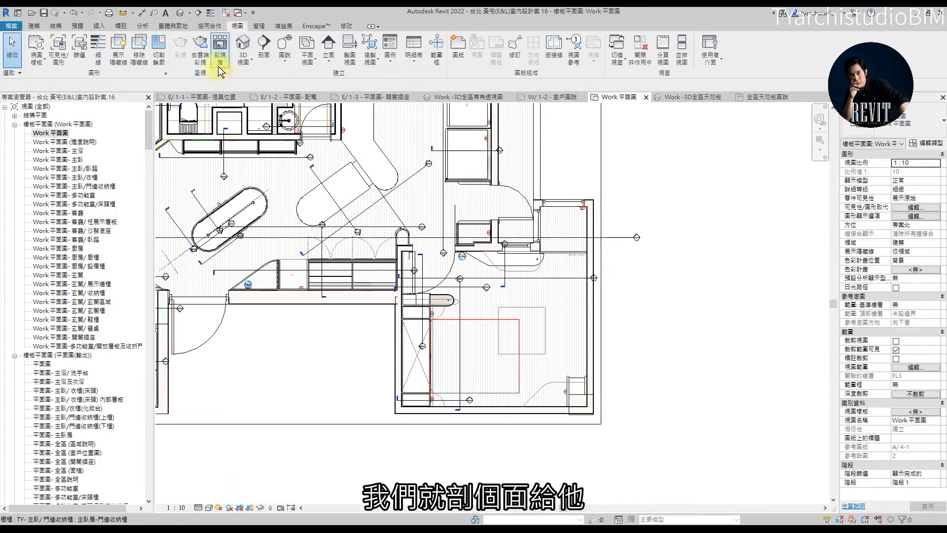
{"action": "left_click", "coordinate": [265, 46]}
{"action": "left_click", "coordinate": [391, 350]}
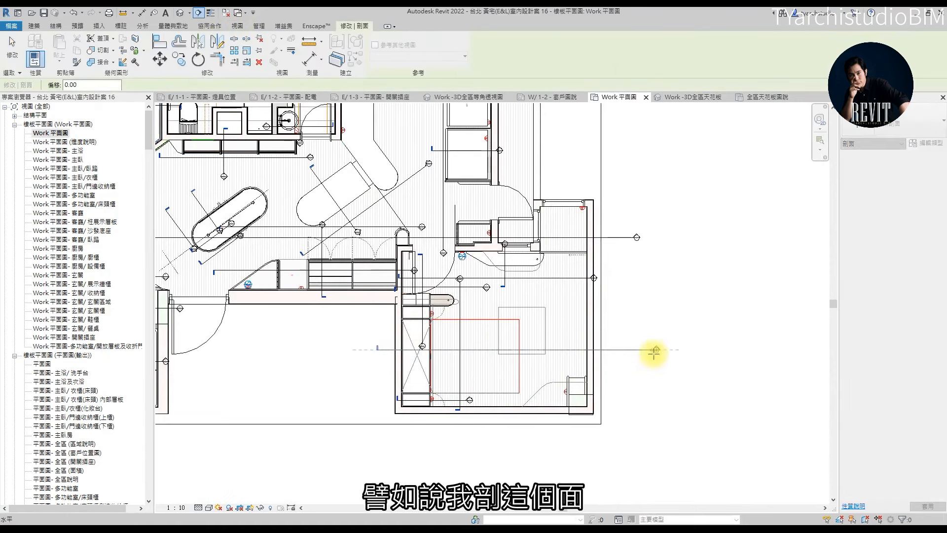
{"action": "left_click", "coordinate": [608, 350]}
{"action": "right_click", "coordinate": [608, 351]}
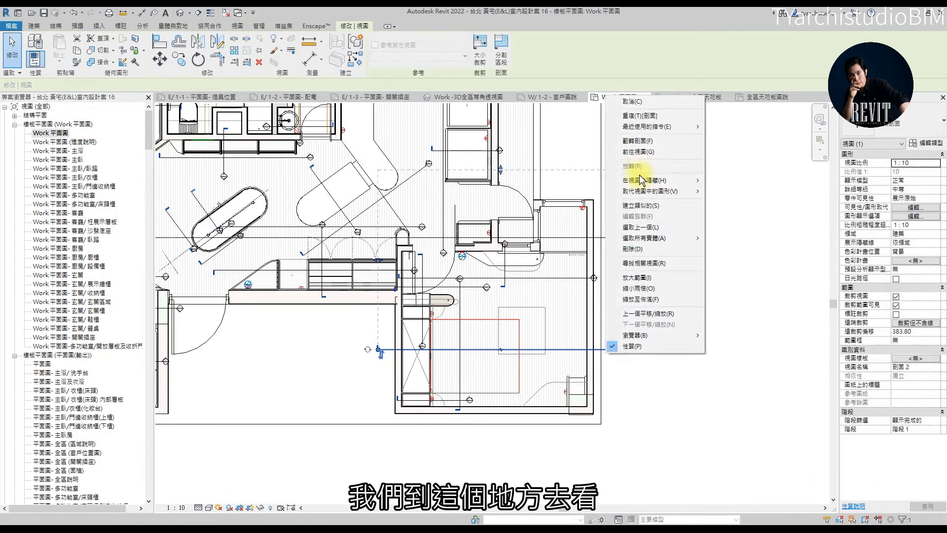
{"action": "left_click", "coordinate": [640, 156]}
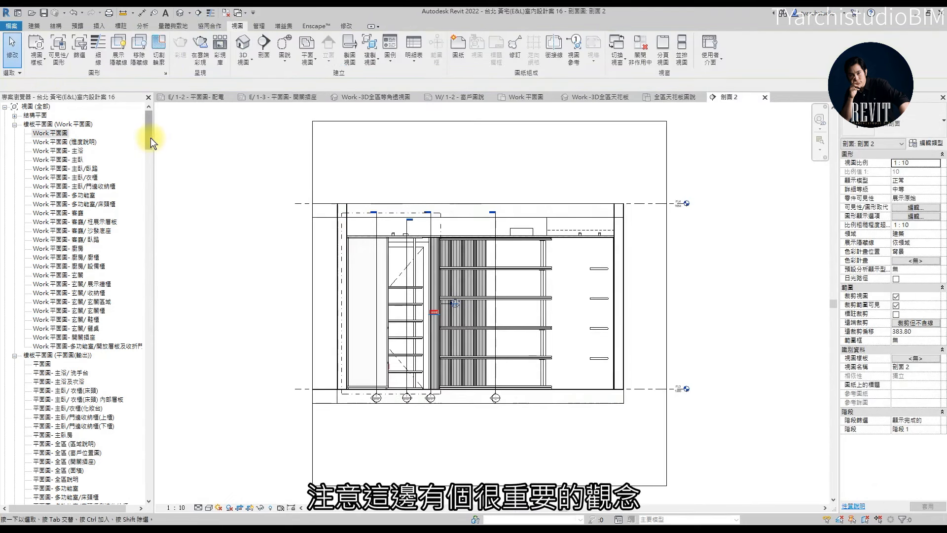
- Expand the 剖面 (建築剖面) group in the project browser and select the 剖面 2 view
{"action": "left_click_drag", "start_coordinate": [150, 138], "coordinate": [148, 228]}
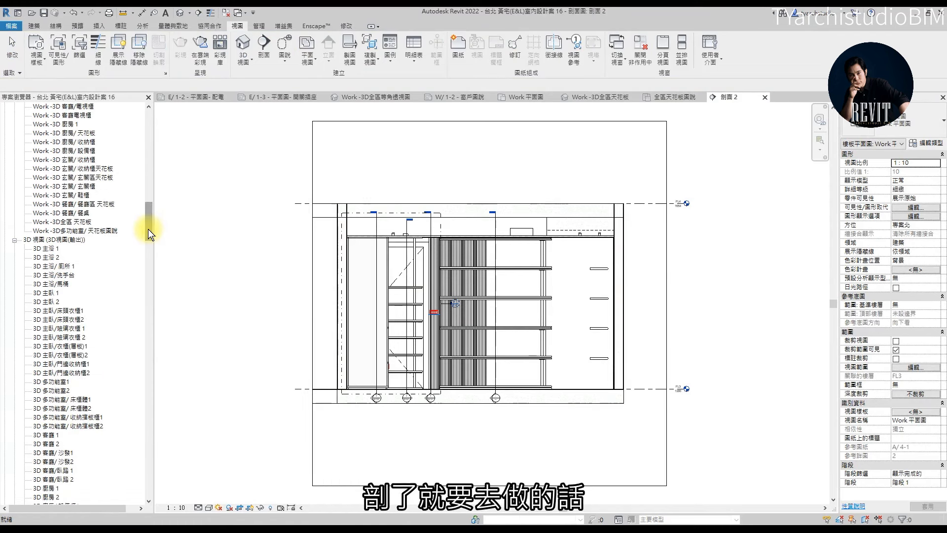
{"action": "scroll", "coordinate": [148, 229], "scroll_direction": "down", "scroll_amount": 15}
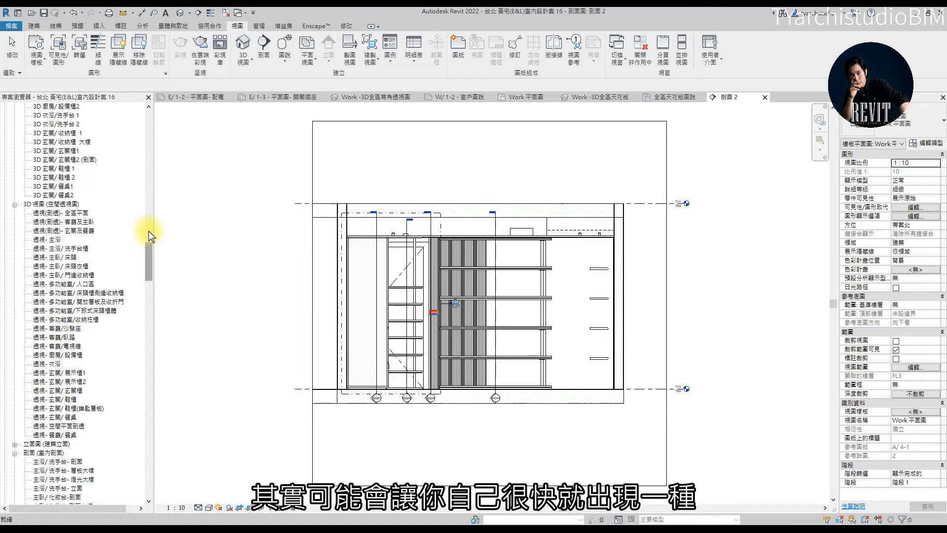
{"action": "scroll", "coordinate": [149, 231], "scroll_direction": "down", "scroll_amount": 11}
{"action": "scroll", "coordinate": [149, 234], "scroll_direction": "down", "scroll_amount": 2}
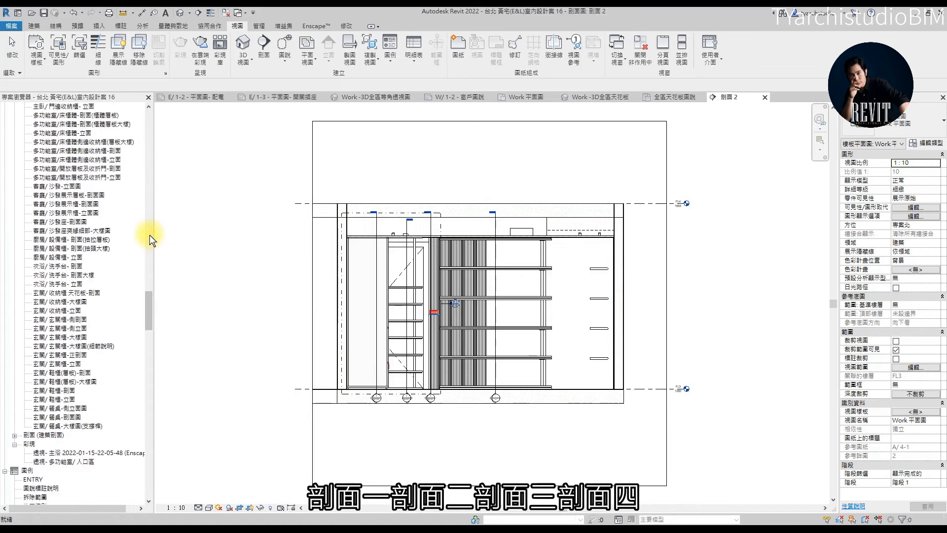
{"action": "scroll", "coordinate": [150, 235], "scroll_direction": "up", "scroll_amount": 4}
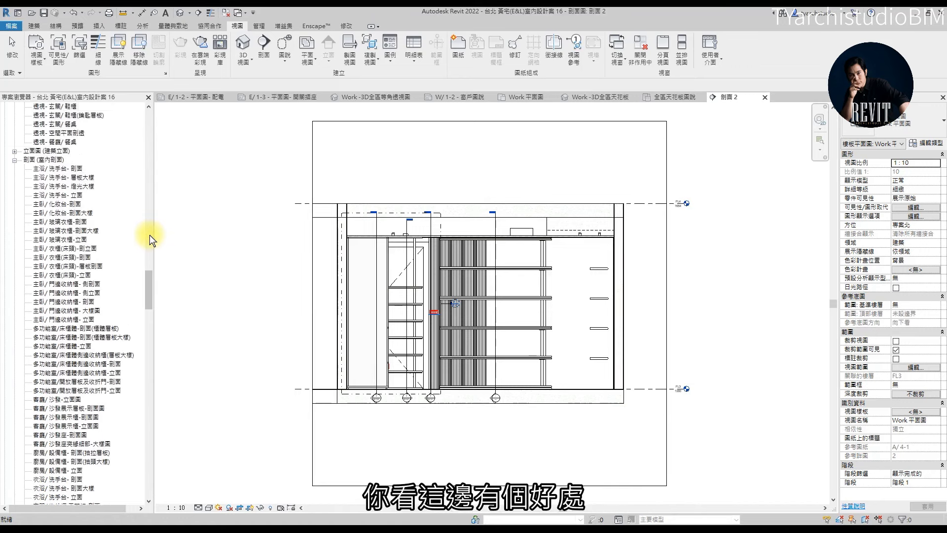
{"action": "scroll", "coordinate": [149, 234], "scroll_direction": "down", "scroll_amount": 6}
{"action": "scroll", "coordinate": [149, 240], "scroll_direction": "down", "scroll_amount": 7}
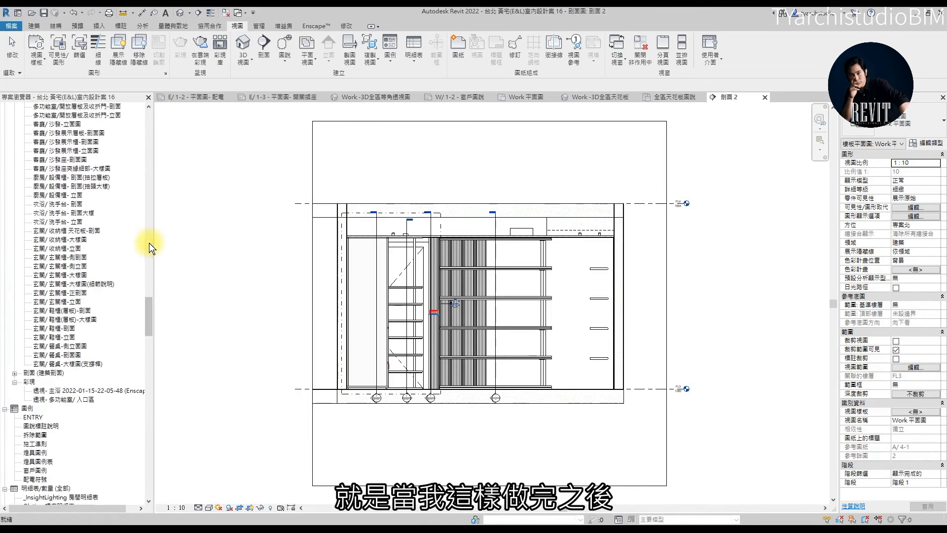
{"action": "left_click", "coordinate": [15, 346]}
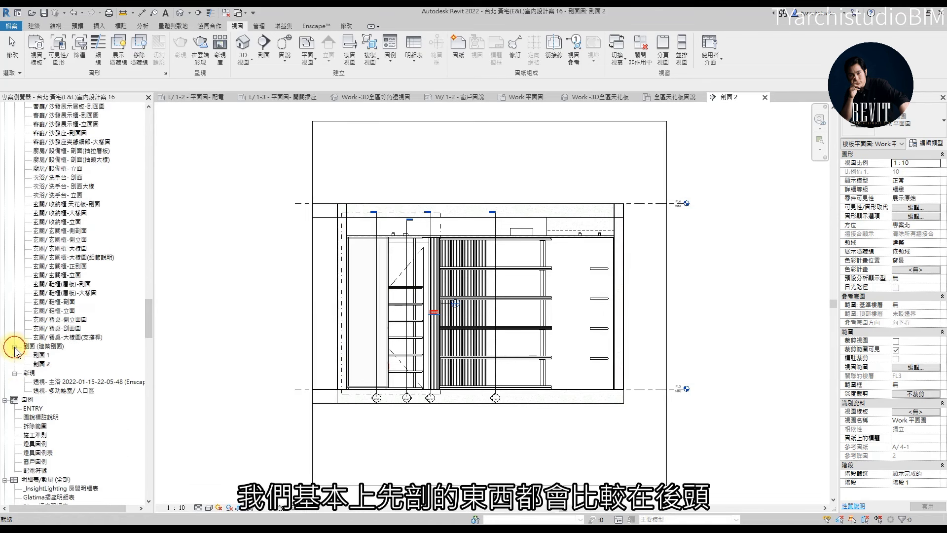
{"action": "left_click", "coordinate": [42, 364]}
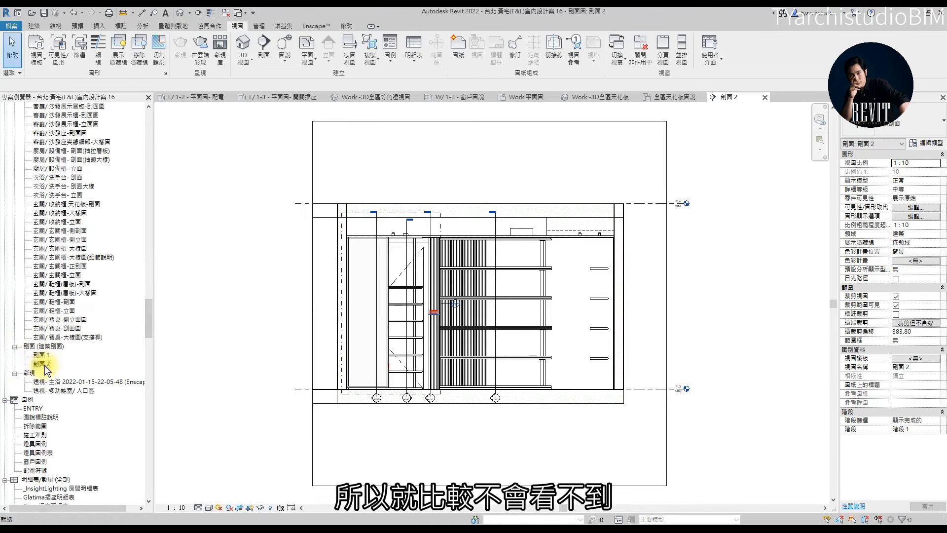
- Rename the 剖面 2 view as 多功能室/ 天花板造型剖面
{"action": "right_click", "coordinate": [44, 365]}
{"action": "left_click", "coordinate": [88, 284]}
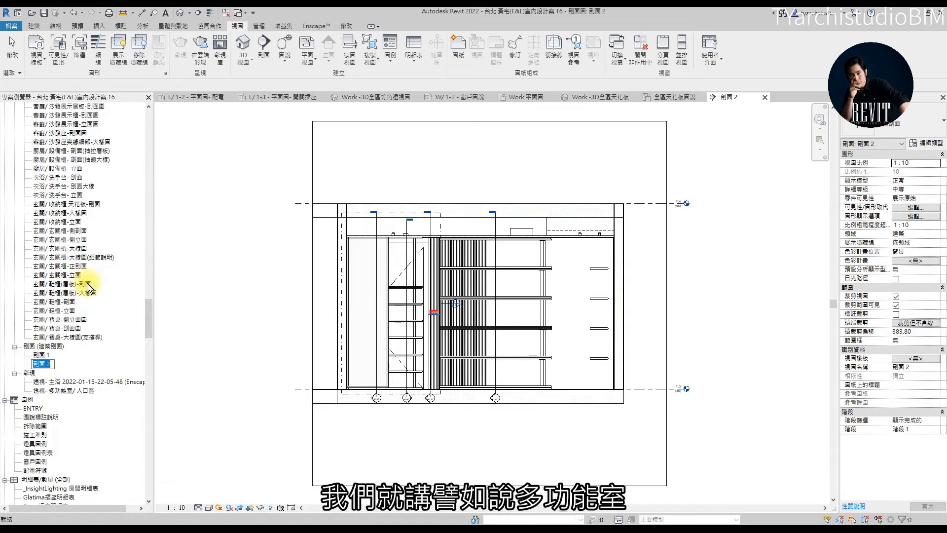
{"action": "type", "text": "2ji 1"}
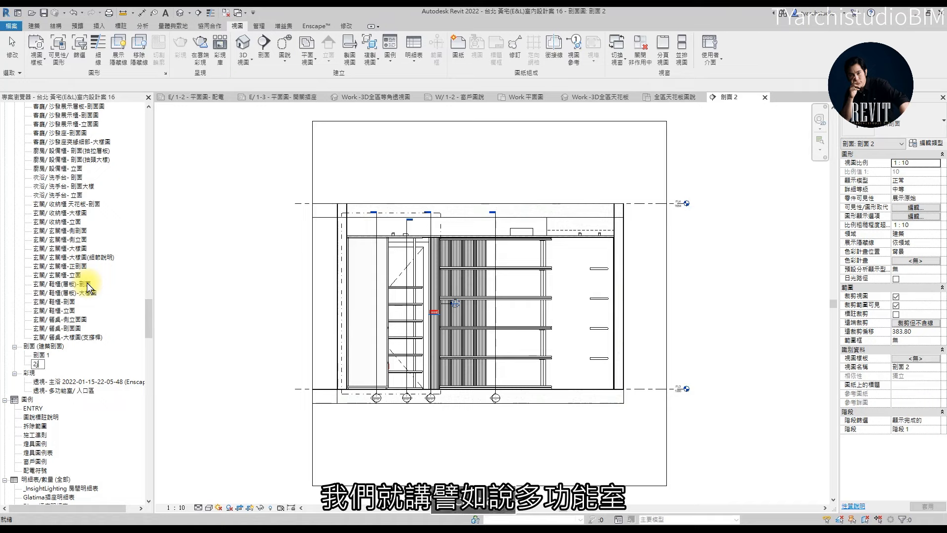
{"action": "key", "text": "BackSpace"}
{"action": "key", "text": "space"}
{"action": "type", "text": "功能"}
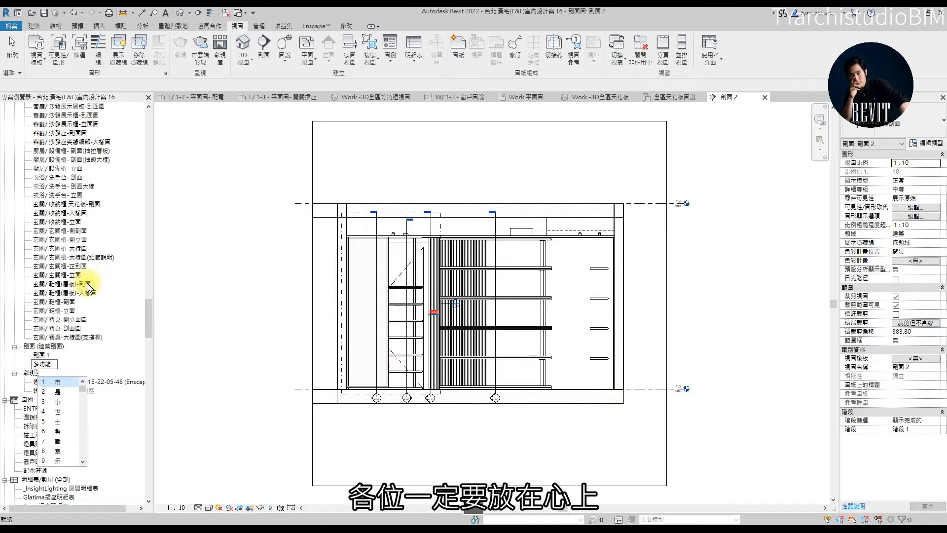
{"action": "type", "text": "室"}
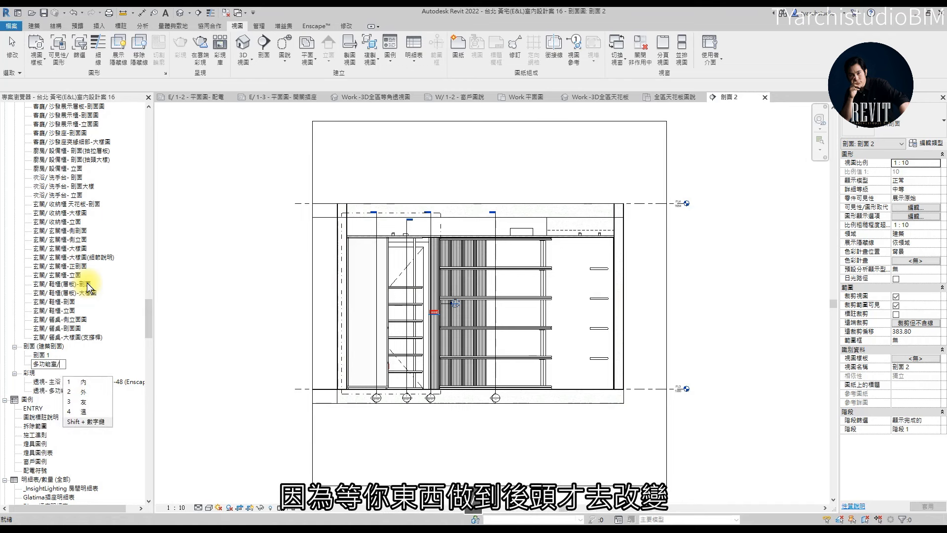
{"action": "type", "text": "/"}
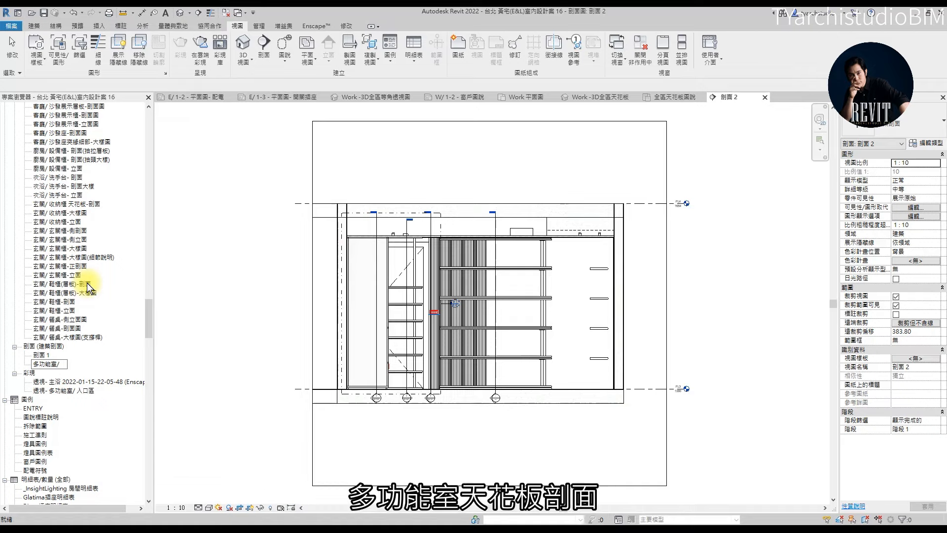
{"action": "key", "text": "BackSpace"}
{"action": "type", "text": "天花板"}
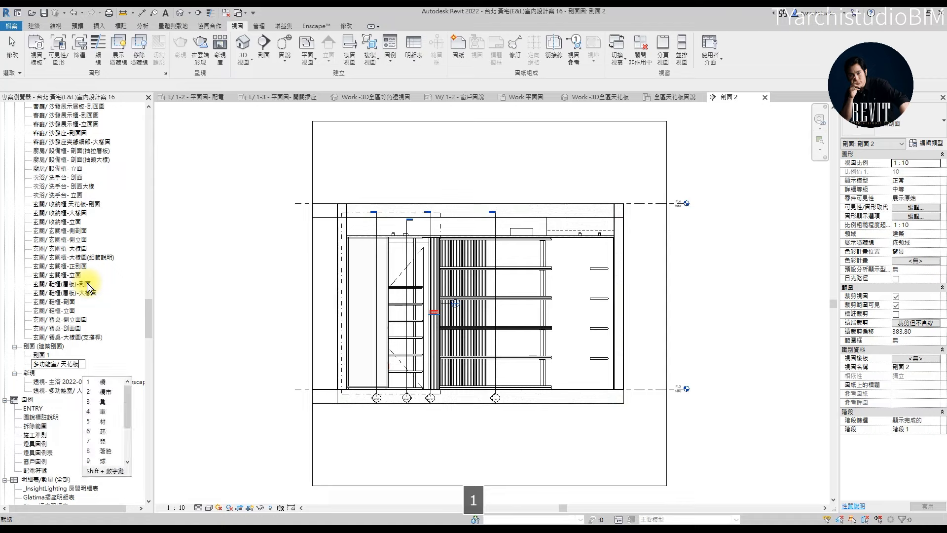
{"action": "type", "text": "1"}
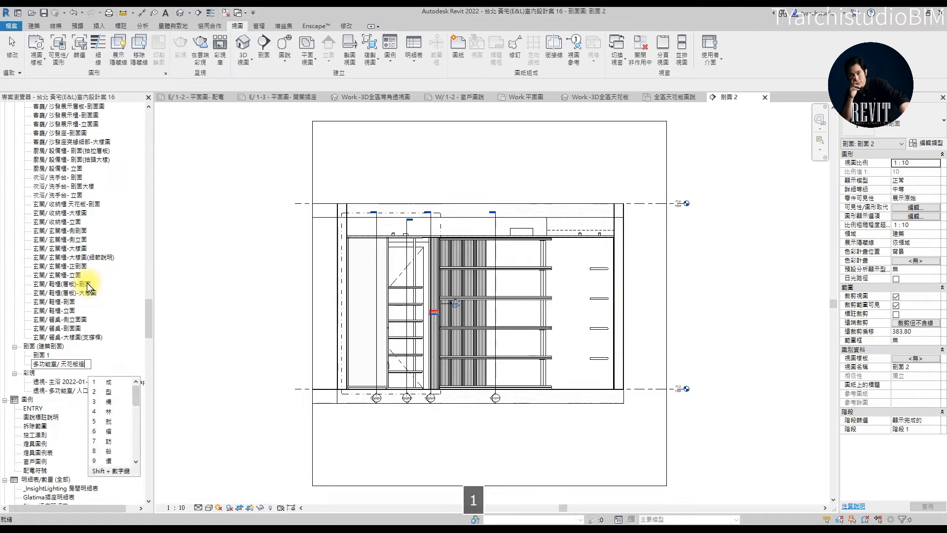
{"action": "type", "text": "型剖面"}
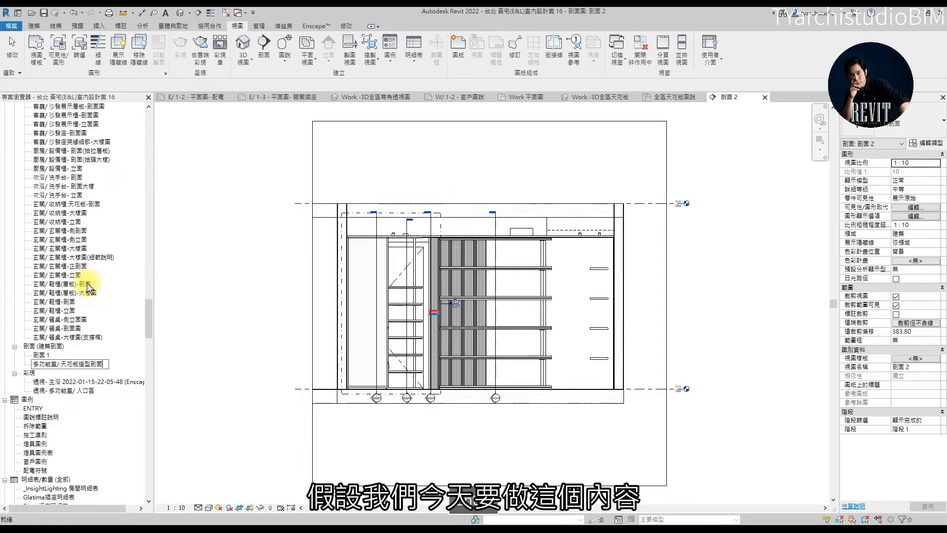
{"action": "key", "text": "Return"}
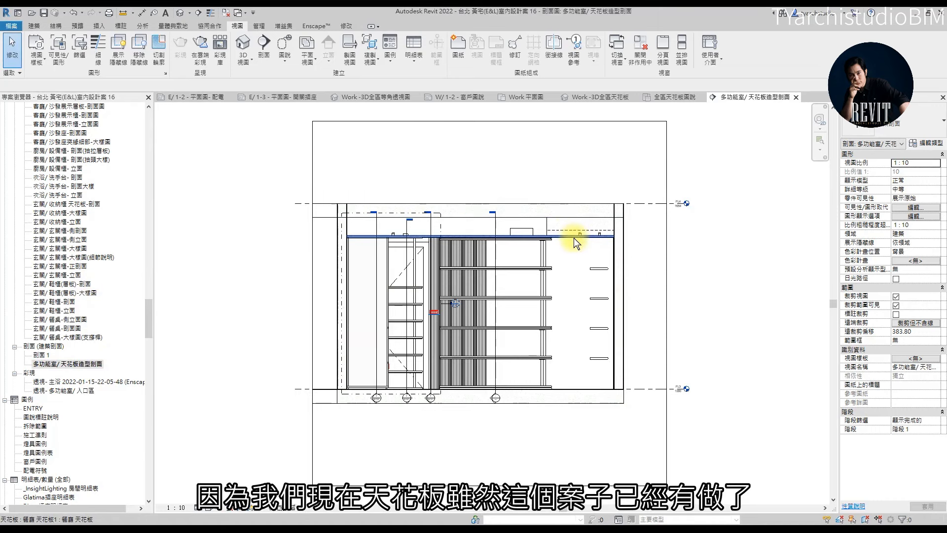
- Close the inactive views and open the Work 平面圖- 多功能室 floor plan at a view scale of 1:50
{"action": "left_click", "coordinate": [225, 14]}
{"action": "left_click_drag", "start_coordinate": [143, 279], "coordinate": [146, 114]}
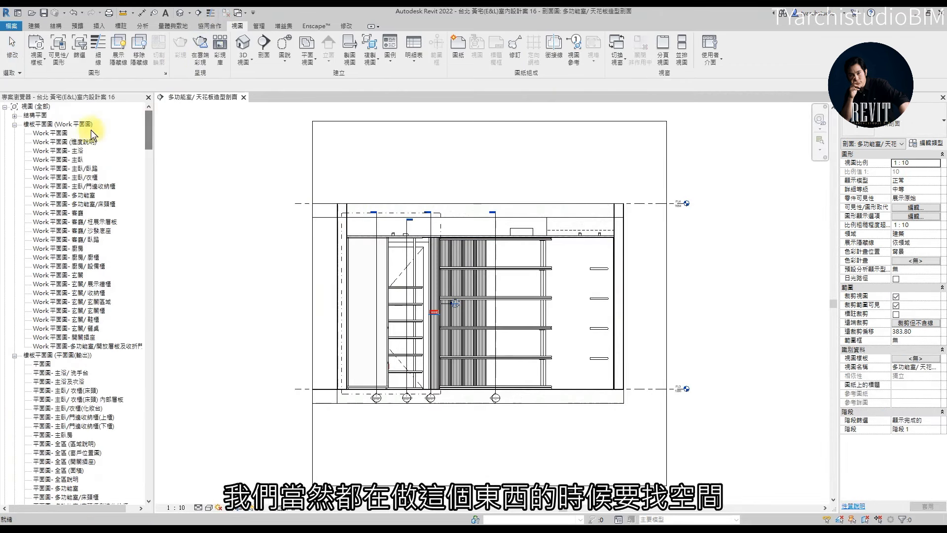
{"action": "double_click", "coordinate": [79, 196]}
{"action": "middle_click_drag", "start_coordinate": [515, 295], "coordinate": [515, 290]}
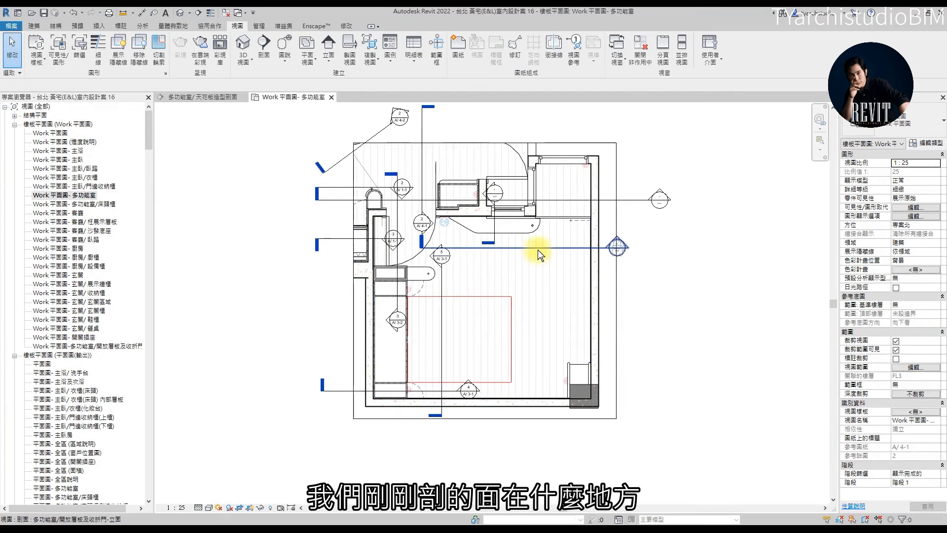
{"action": "left_click", "coordinate": [181, 508]}
{"action": "left_click", "coordinate": [192, 431]}
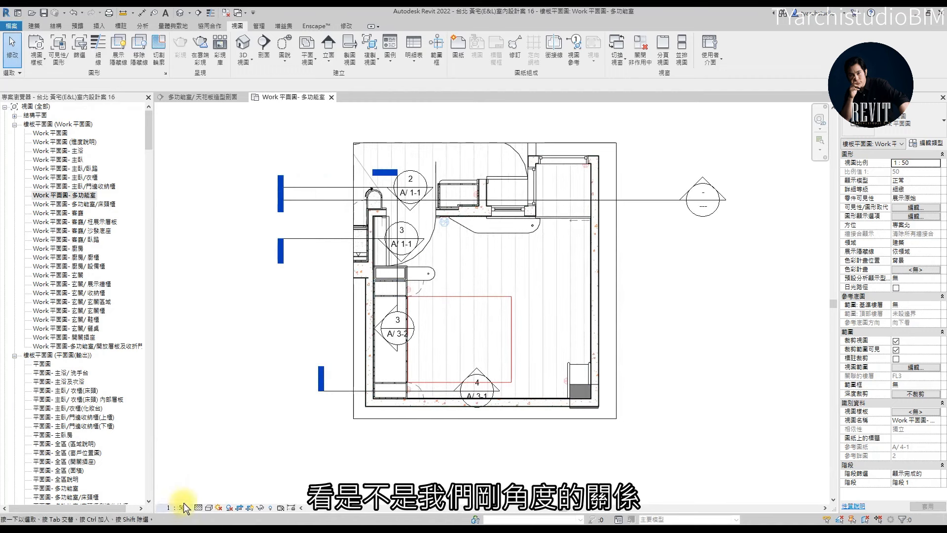
{"action": "left_click", "coordinate": [659, 200]}
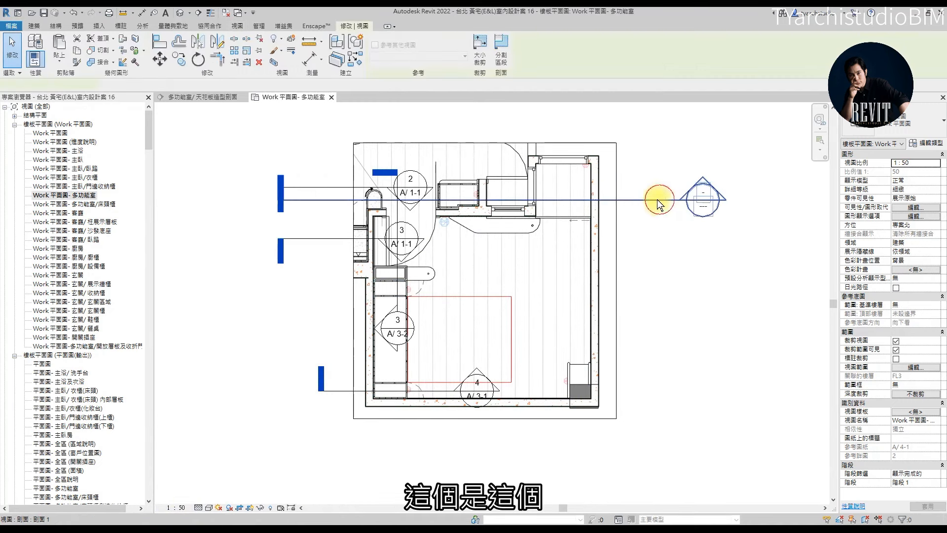
{"action": "left_click_drag", "start_coordinate": [630, 199], "coordinate": [630, 299]}
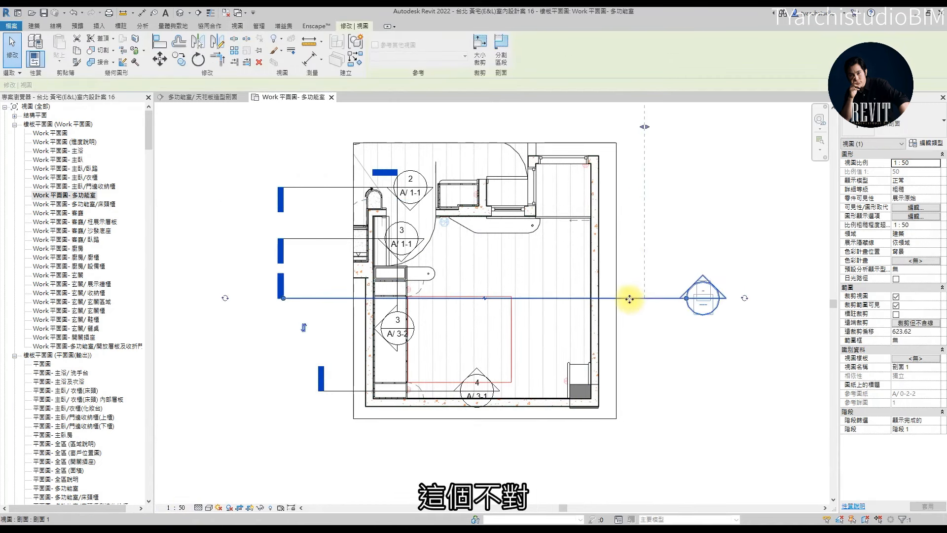
{"action": "key", "text": "Delete"}
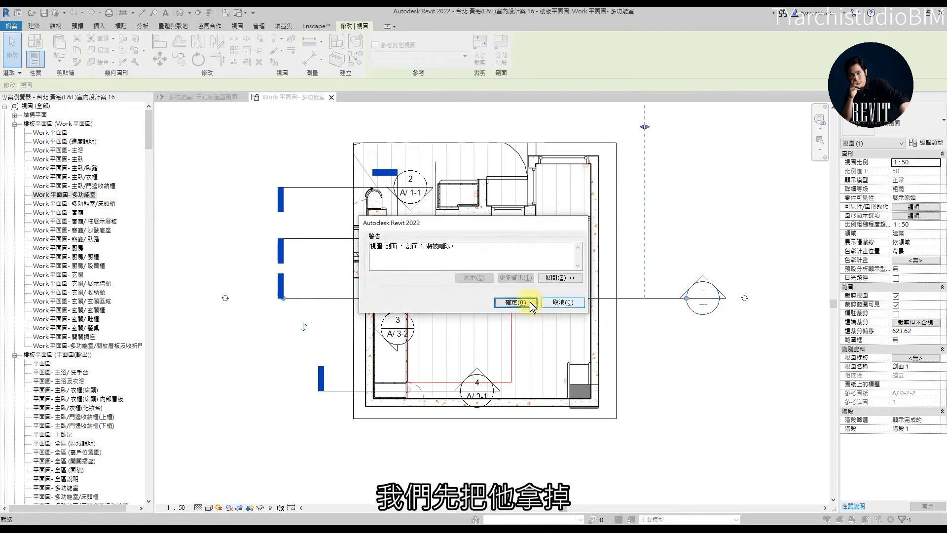
{"action": "left_click", "coordinate": [561, 301]}
{"action": "key", "text": "ctrl+z"}
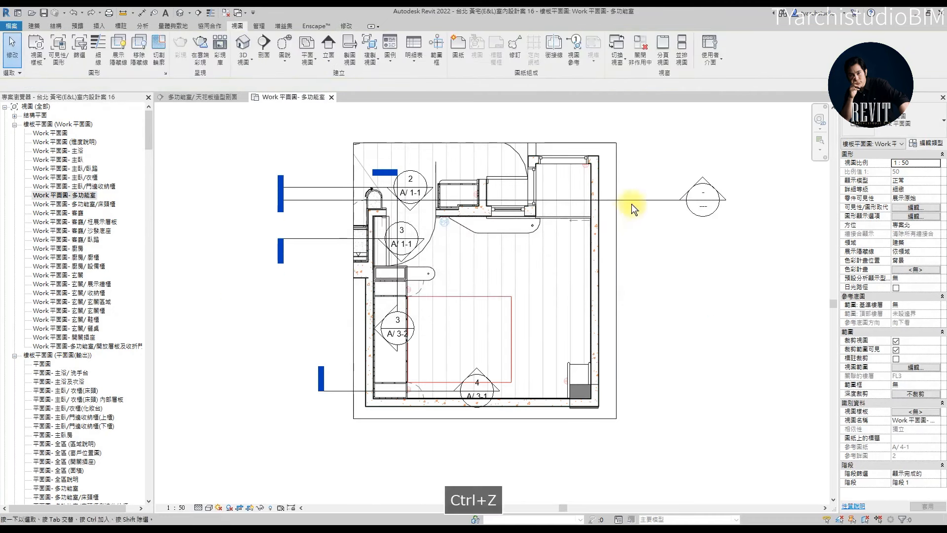
- Delete the 剖面 1 section line that crosses the upper part of the room, together with its view
{"action": "left_click", "coordinate": [632, 201]}
{"action": "key", "text": "Delete"}
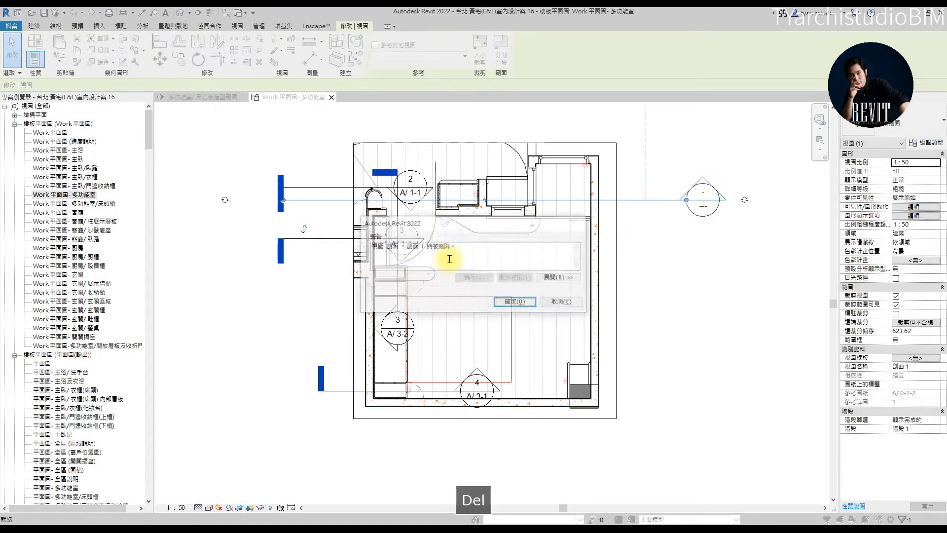
{"action": "left_click", "coordinate": [525, 303]}
- Find the 多功能室/ 天花板造型剖面 section under 剖面 (建築剖面) in the project browser and open it
{"action": "scroll", "coordinate": [74, 414], "scroll_direction": "down", "scroll_amount": 4}
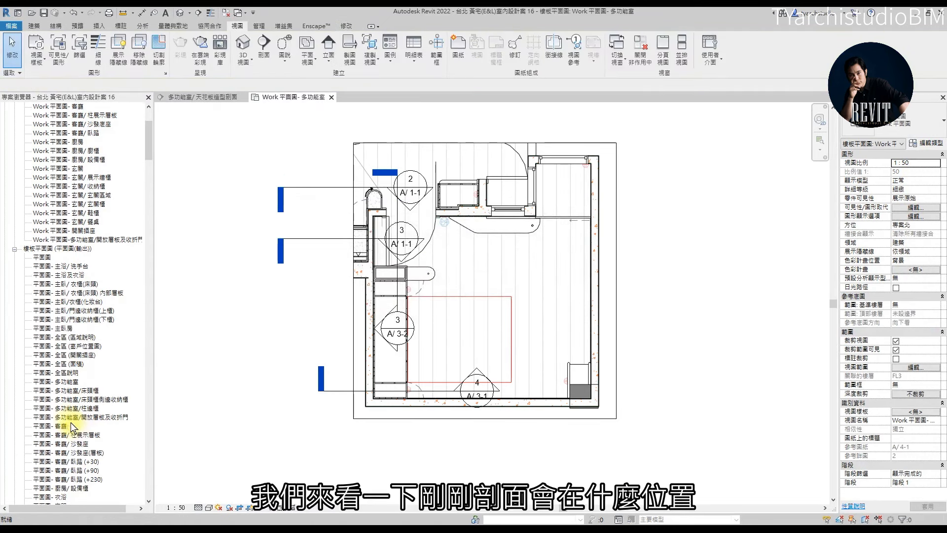
{"action": "scroll", "coordinate": [74, 426], "scroll_direction": "down", "scroll_amount": 10}
{"action": "scroll", "coordinate": [84, 409], "scroll_direction": "down", "scroll_amount": 4}
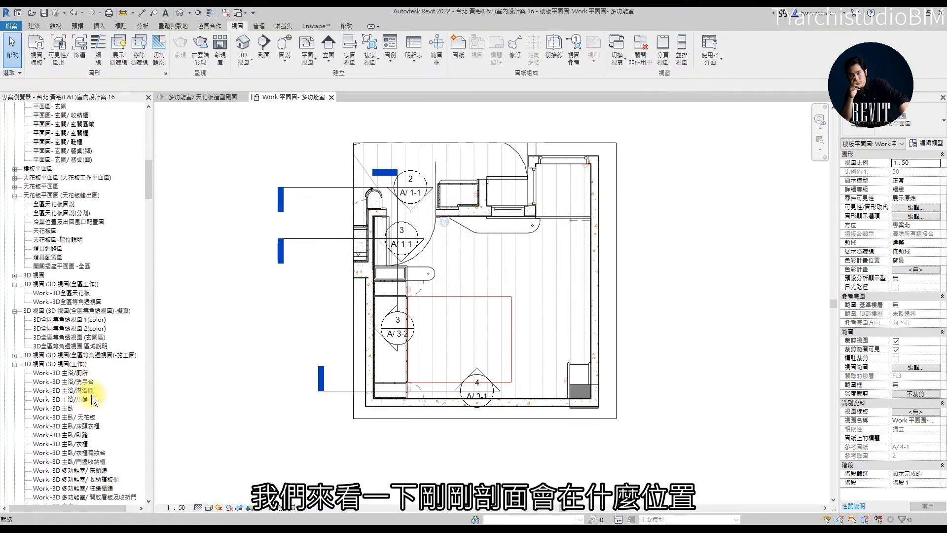
{"action": "scroll", "coordinate": [82, 394], "scroll_direction": "down", "scroll_amount": 15}
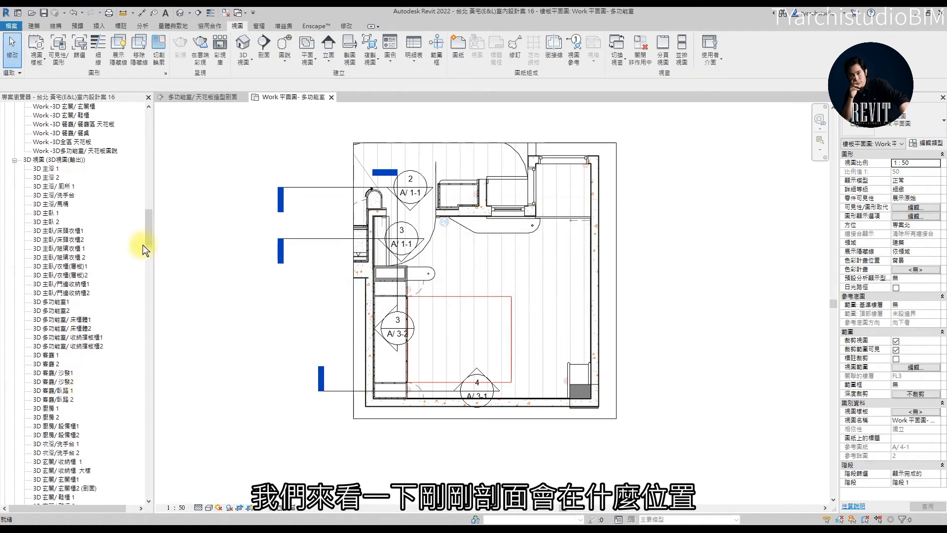
{"action": "scroll", "coordinate": [143, 246], "scroll_direction": "down", "scroll_amount": 20}
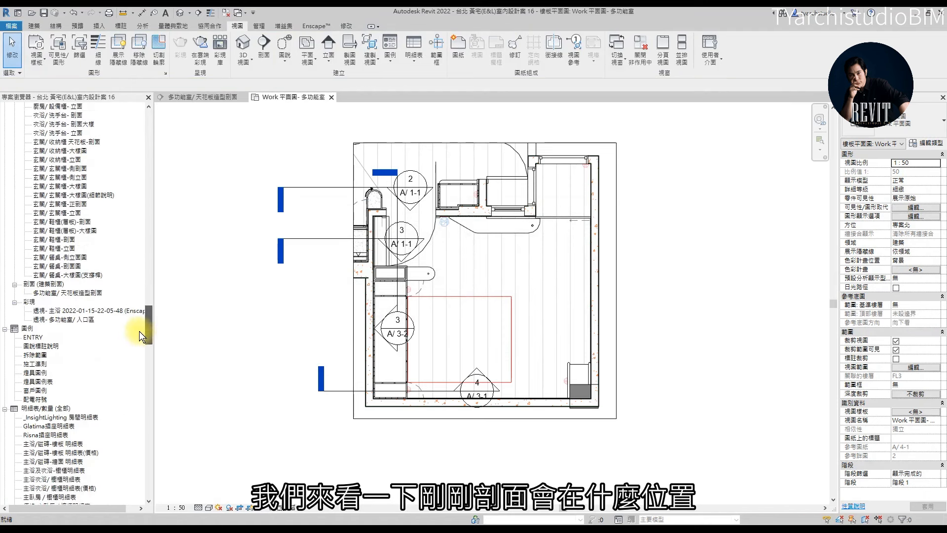
{"action": "scroll", "coordinate": [139, 332], "scroll_direction": "down", "scroll_amount": 1}
{"action": "left_click", "coordinate": [75, 284]}
{"action": "right_click", "coordinate": [75, 283]}
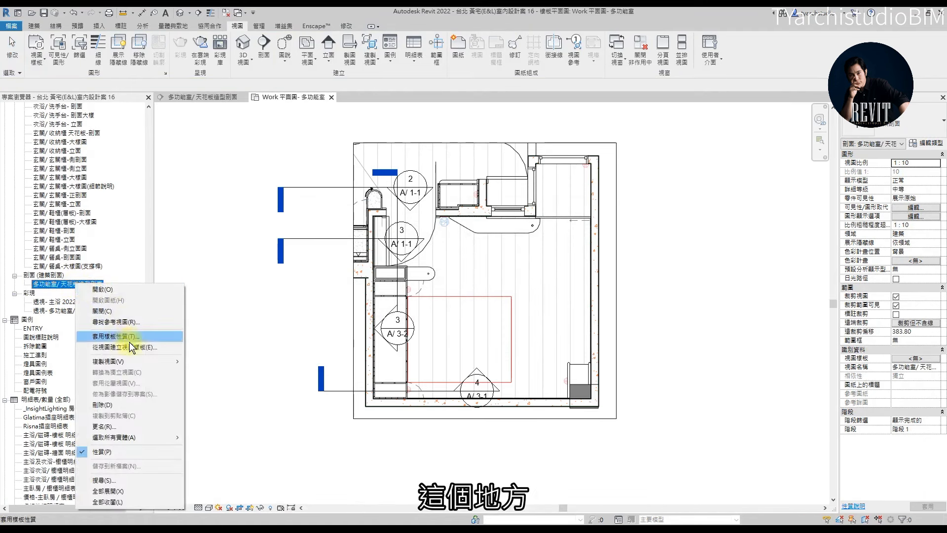
{"action": "double_click", "coordinate": [63, 283]}
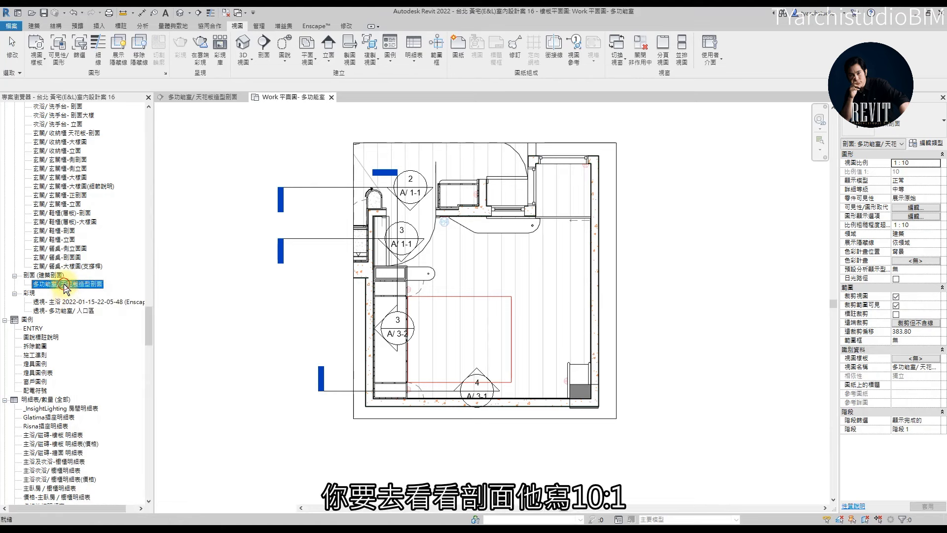
- Set the ceiling section's view scale to 1:20 and the Work 平面圖- 多功能室 floor plan's view scale to 1:10
{"action": "left_click", "coordinate": [937, 168]}
{"action": "left_click", "coordinate": [910, 190]}
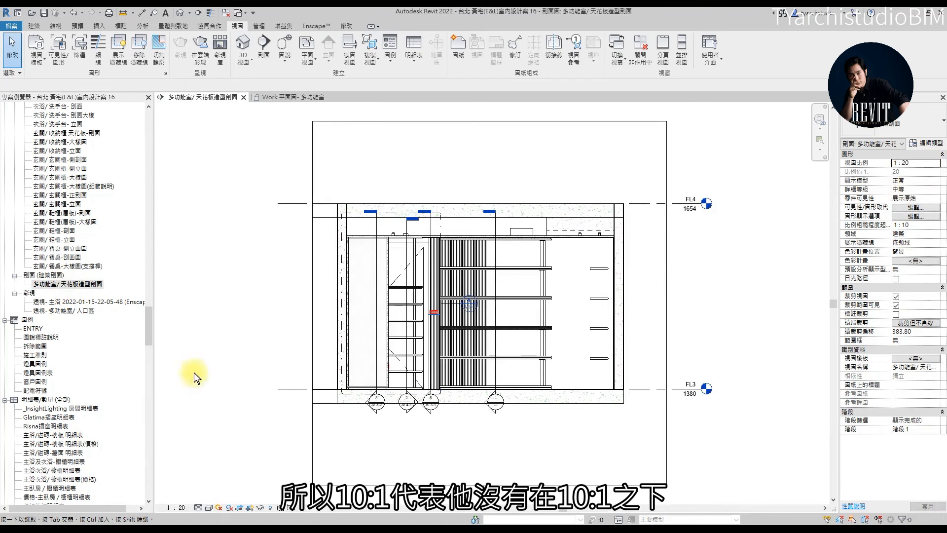
{"action": "left_click", "coordinate": [280, 98]}
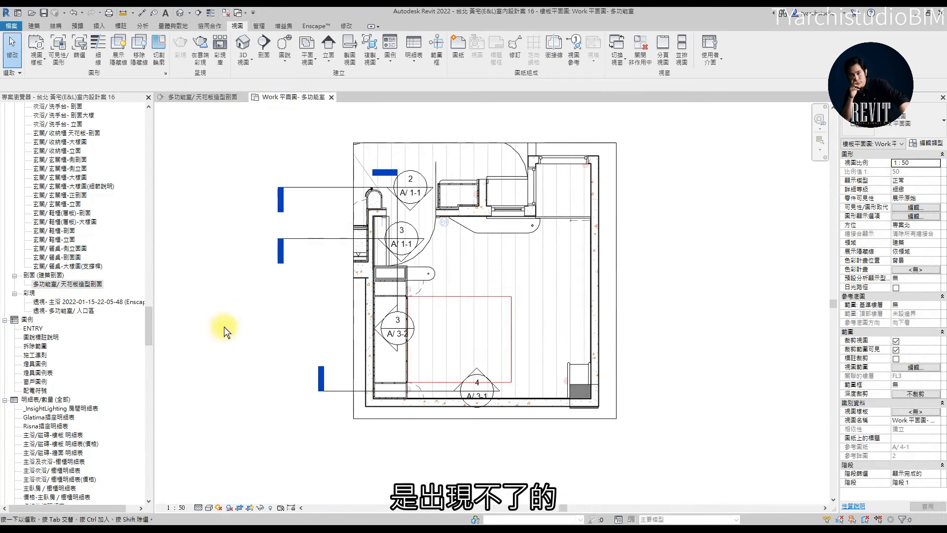
{"action": "left_click", "coordinate": [175, 508]}
{"action": "left_click", "coordinate": [192, 399]}
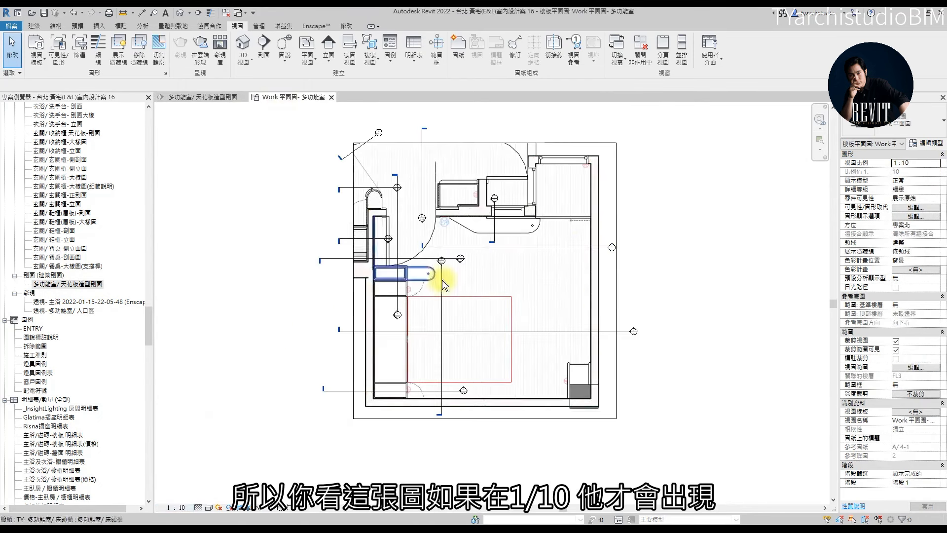
- Set the view scale of the 多功能室/ 天花板造型剖面 section to 1:50 through its line in the plan, and return the floor plan to 1:50
{"action": "left_click", "coordinate": [560, 331]}
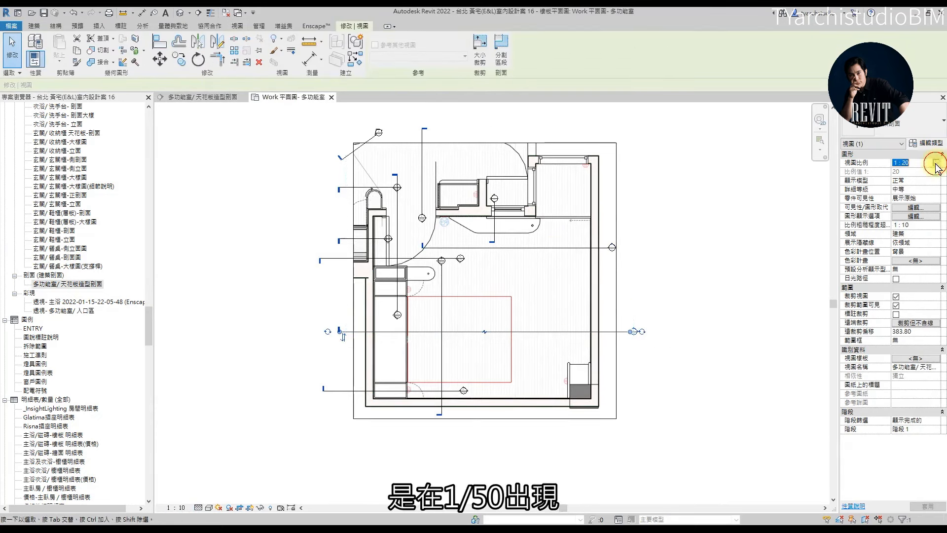
{"action": "left_click", "coordinate": [936, 164]}
{"action": "left_click", "coordinate": [908, 201]}
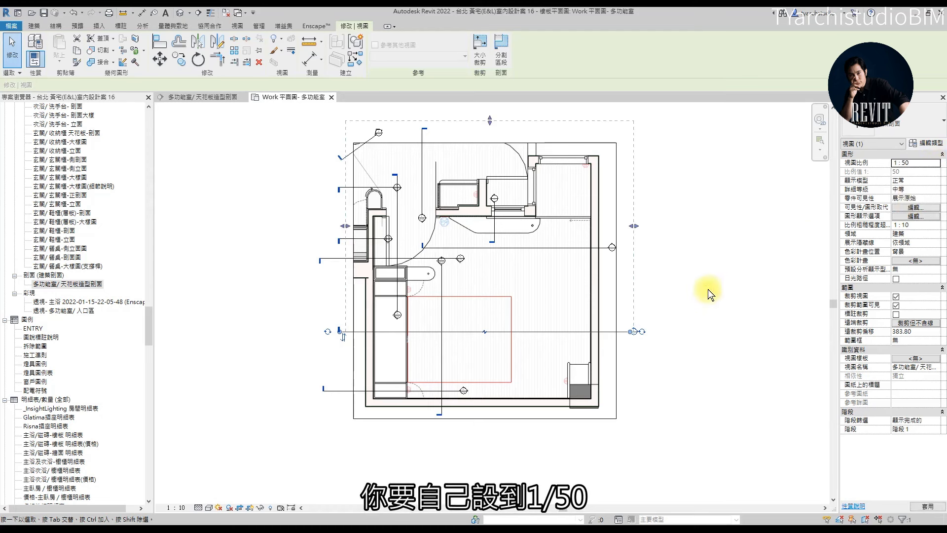
{"action": "left_click", "coordinate": [709, 290]}
{"action": "left_click", "coordinate": [175, 507]}
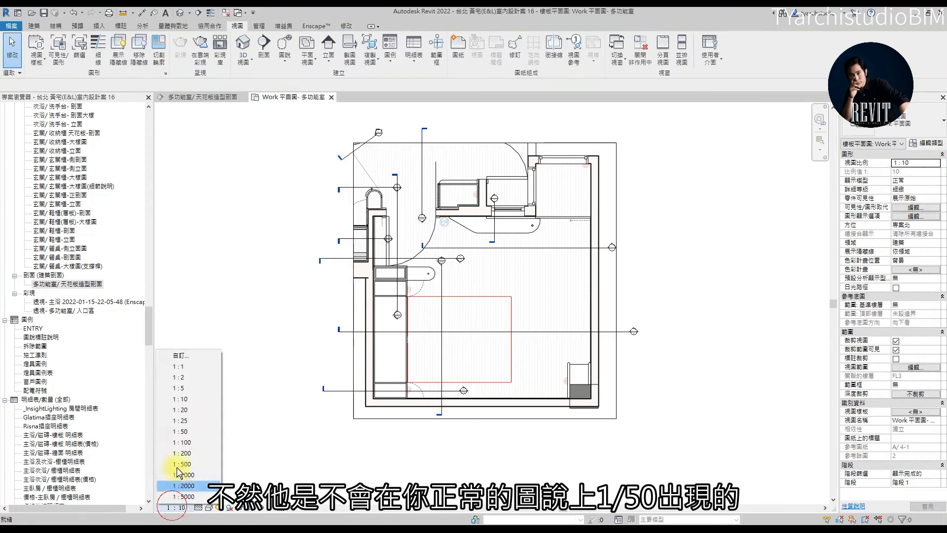
{"action": "left_click", "coordinate": [185, 420]}
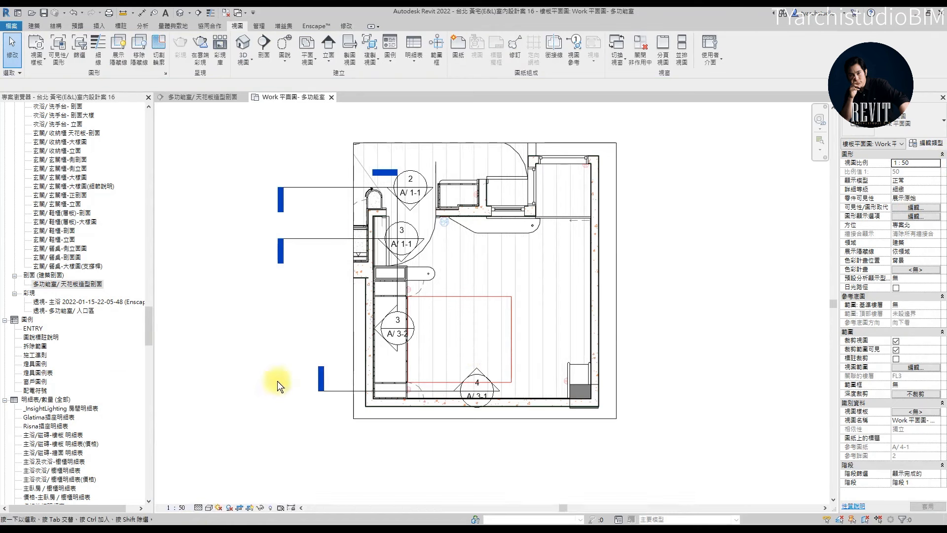
- Open the 多功能室/ 天花板造型剖面 view and set the scale beyond which its section mark is hidden to 1:50
{"action": "double_click", "coordinate": [81, 283]}
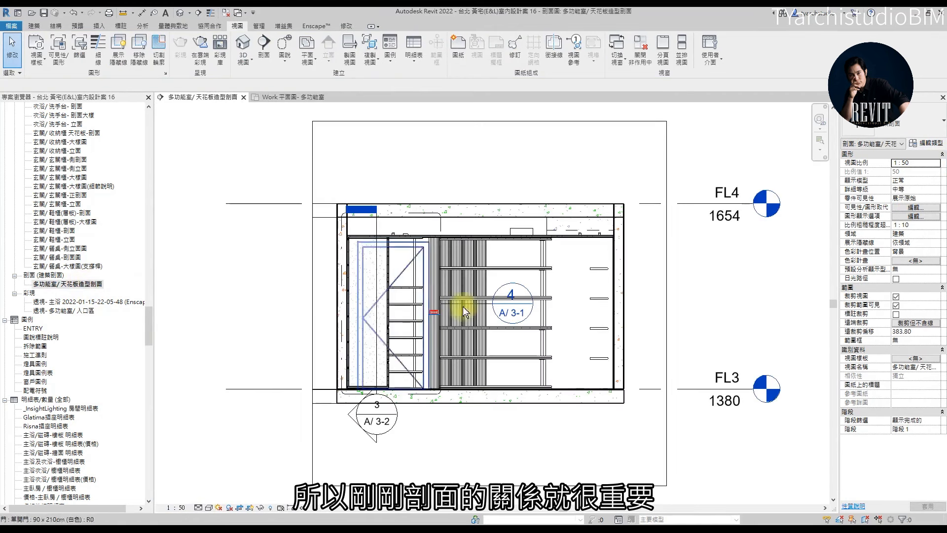
{"action": "left_click", "coordinate": [749, 291]}
{"action": "left_click", "coordinate": [937, 225]}
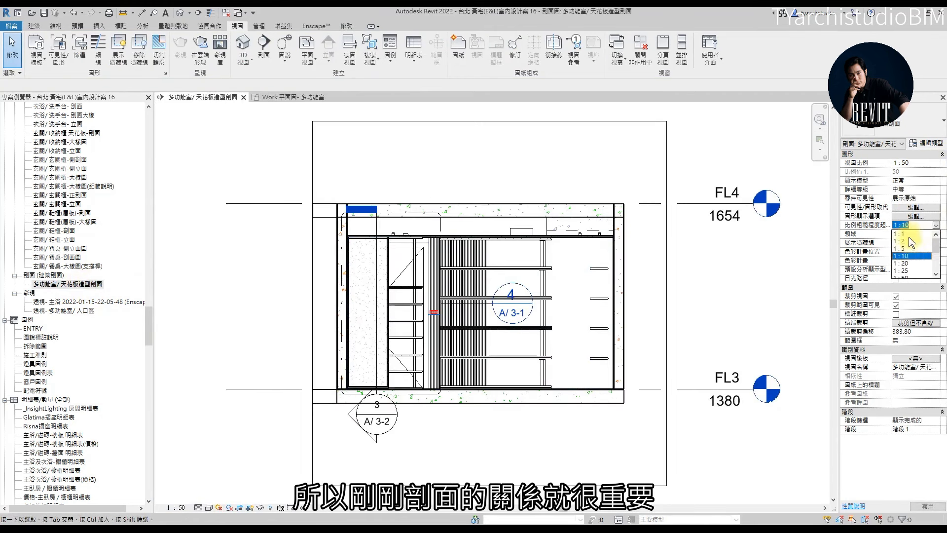
{"action": "left_click", "coordinate": [910, 275]}
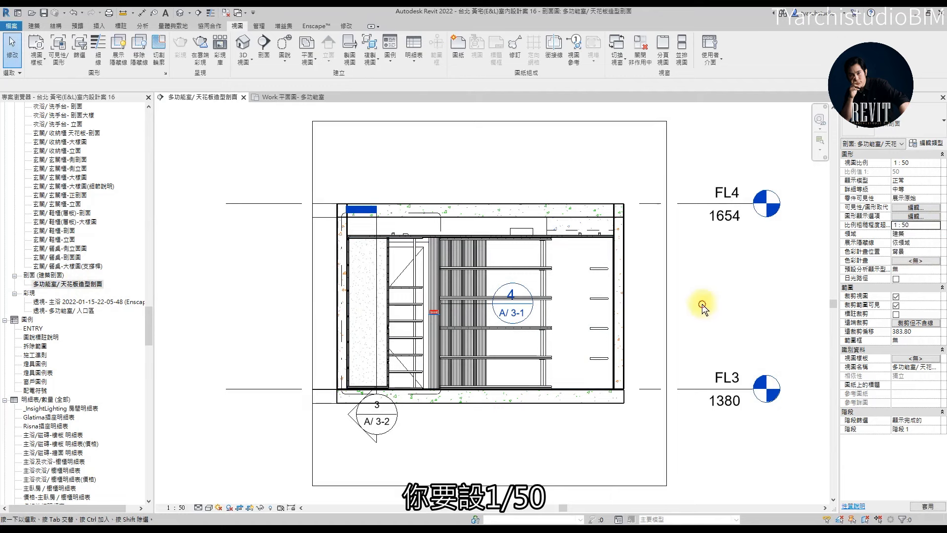
- In the Work 平面圖- 多功能室 floor plan, shorten the ceiling section line by pulling both of its ends closer to the room
{"action": "left_click", "coordinate": [283, 97]}
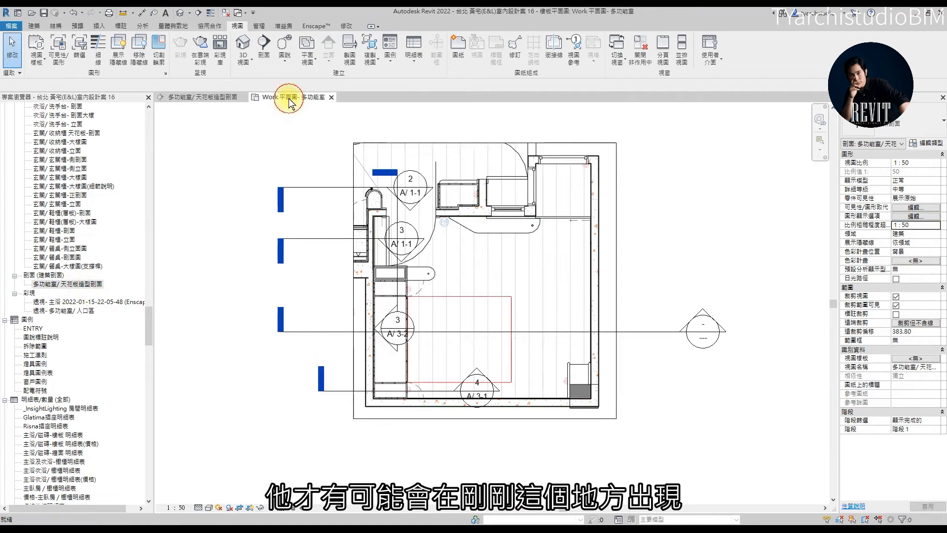
{"action": "left_click", "coordinate": [683, 332]}
{"action": "left_click_drag", "start_coordinate": [683, 333], "coordinate": [633, 332]}
{"action": "left_click_drag", "start_coordinate": [285, 333], "coordinate": [314, 332]}
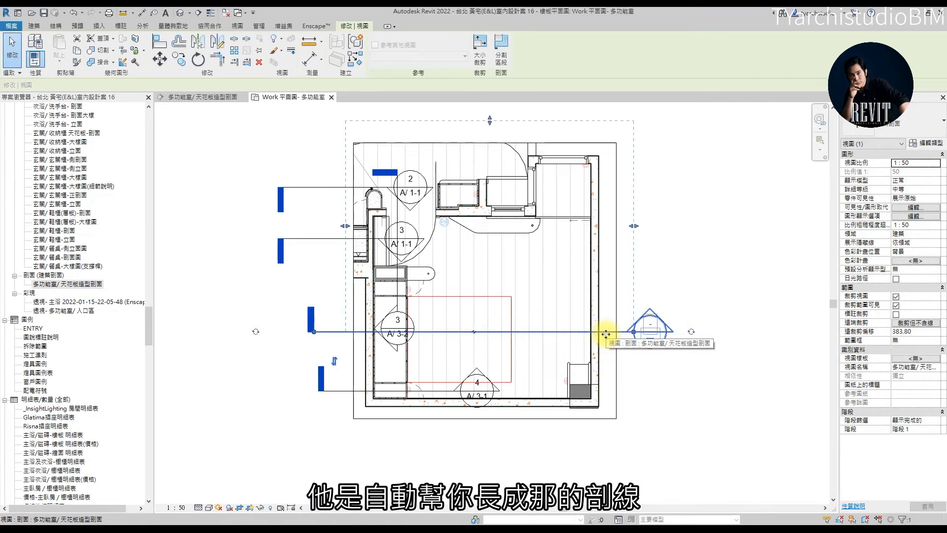
- Open the ceiling section view, hide the 4 A/ 3-1 callout in it and apply the temporary hiding to the view
{"action": "double_click", "coordinate": [568, 331]}
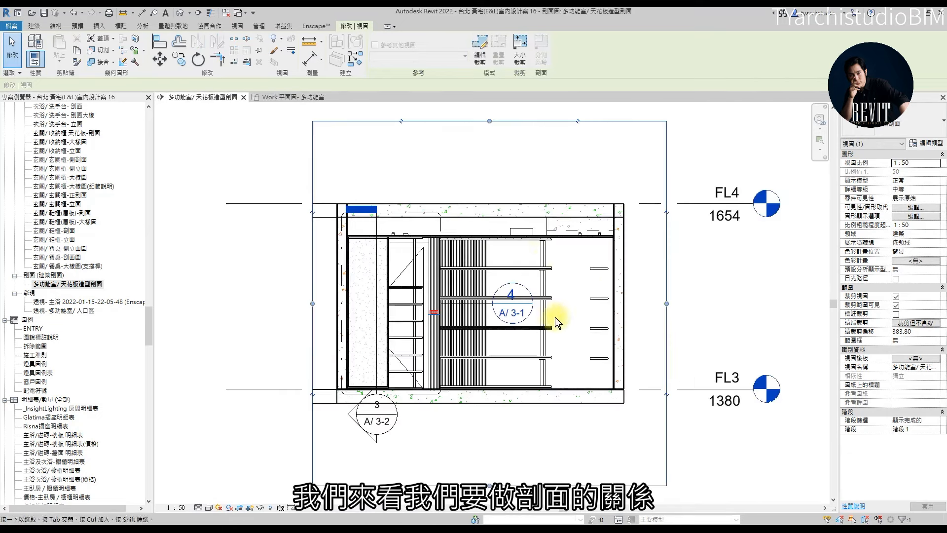
{"action": "left_click", "coordinate": [547, 449]}
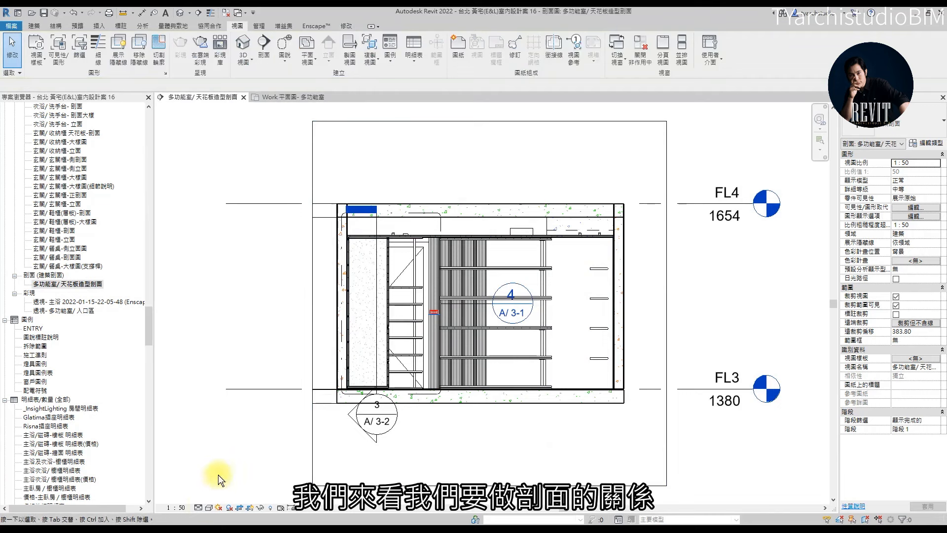
{"action": "left_click", "coordinate": [488, 309]}
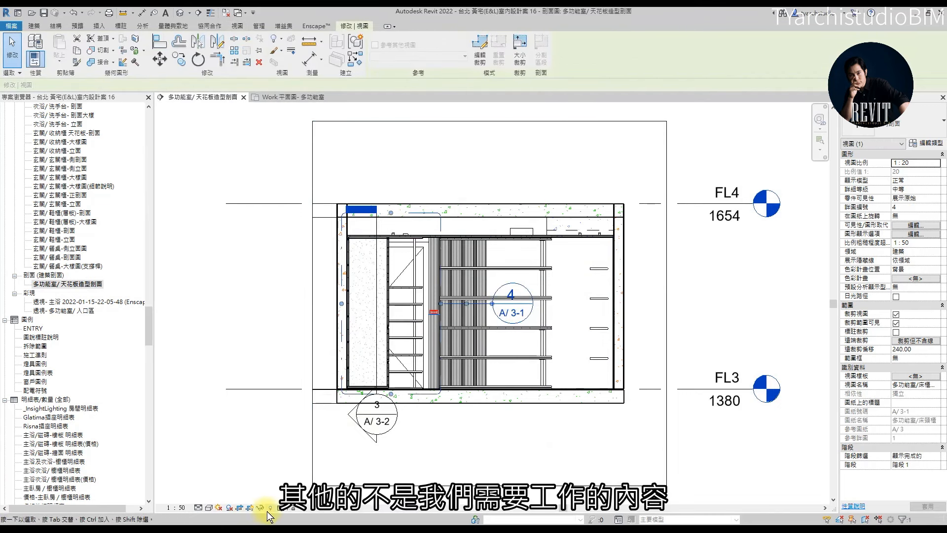
{"action": "left_click", "coordinate": [262, 508]}
{"action": "left_click", "coordinate": [269, 481]}
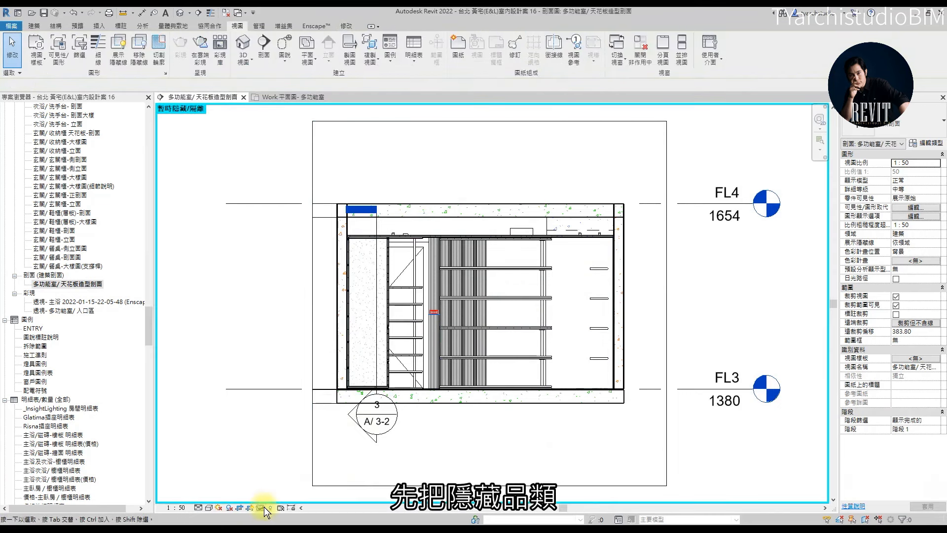
{"action": "left_click", "coordinate": [264, 508]}
{"action": "left_click", "coordinate": [288, 442]}
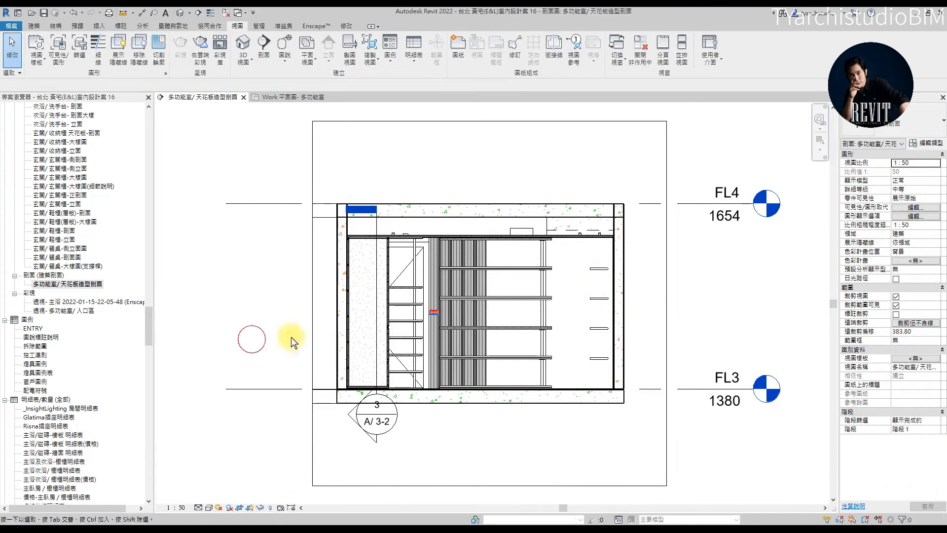
{"action": "left_click", "coordinate": [376, 331]}
{"action": "left_click", "coordinate": [261, 513]}
{"action": "left_click", "coordinate": [277, 454]}
{"action": "key", "text": "ctrl+z"}
- Hide the 3 A/ 3-2 section mark as a single element in the ceiling section and apply the temporary hiding to the view
{"action": "left_click", "coordinate": [377, 347]}
{"action": "left_click", "coordinate": [263, 505]}
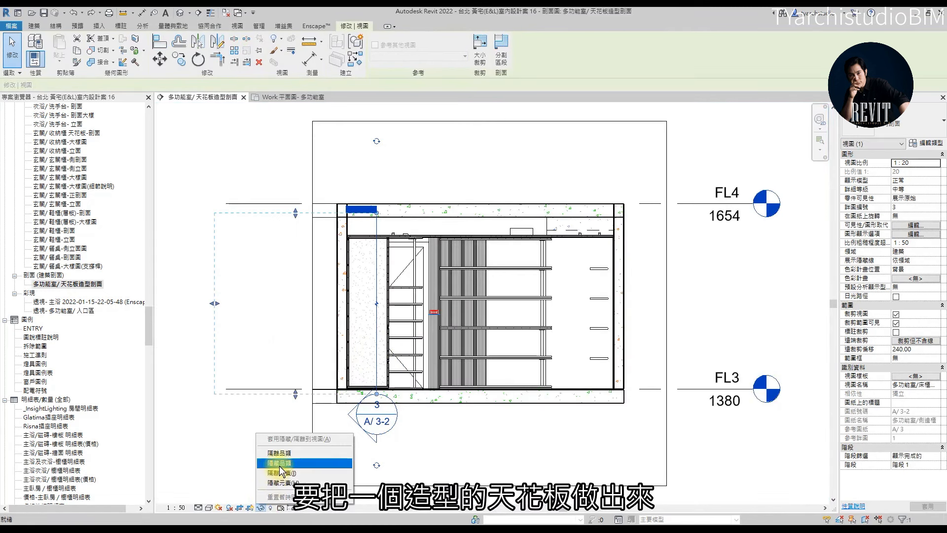
{"action": "left_click", "coordinate": [276, 483]}
{"action": "left_click", "coordinate": [260, 507]}
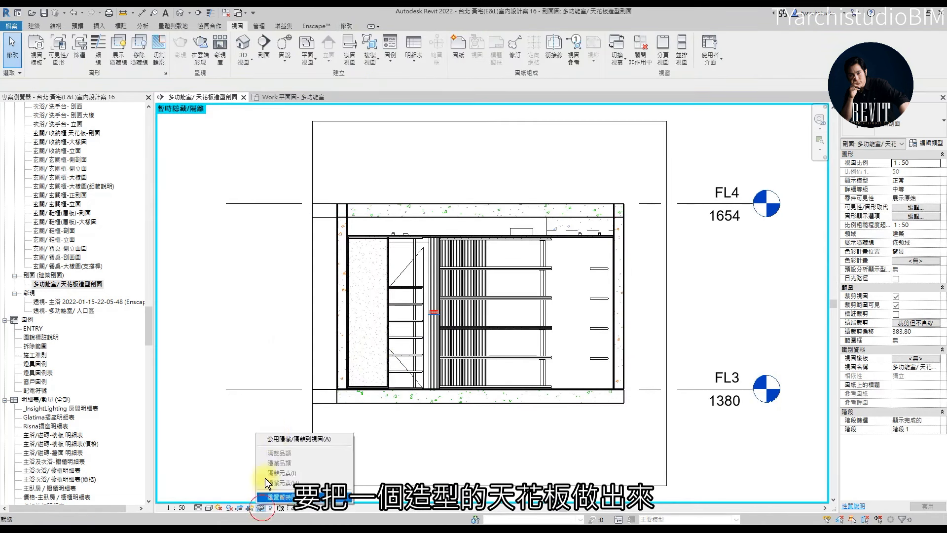
{"action": "left_click", "coordinate": [279, 438]}
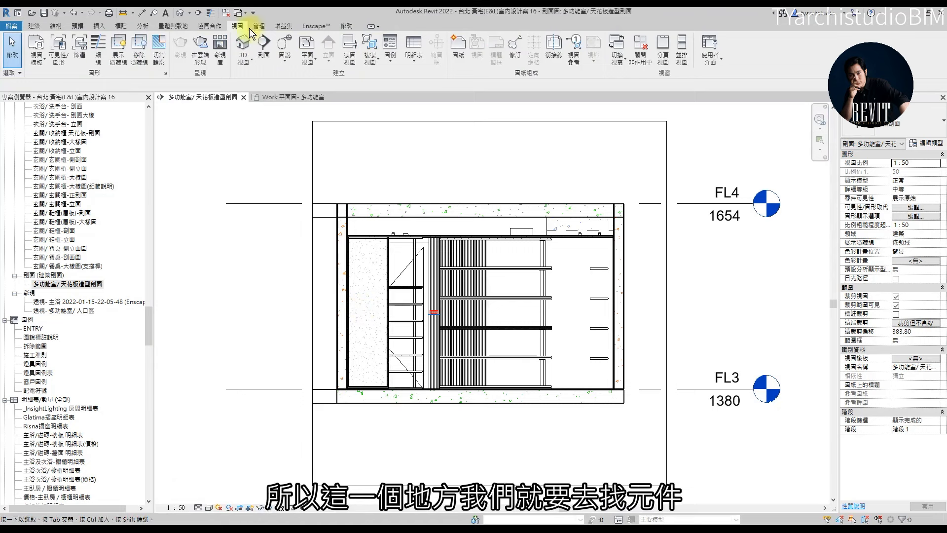
{"action": "left_click", "coordinate": [34, 27]}
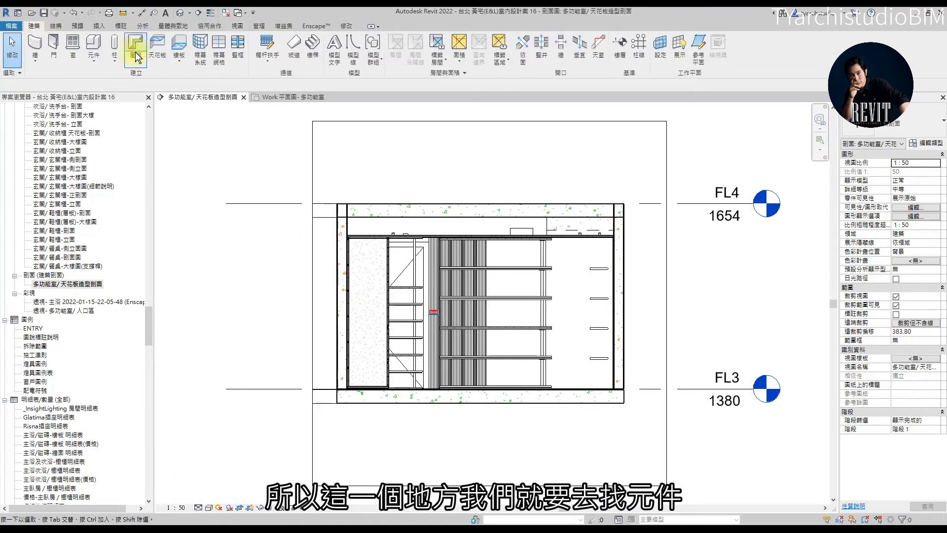
{"action": "left_click", "coordinate": [91, 69]}
{"action": "left_click", "coordinate": [97, 90]}
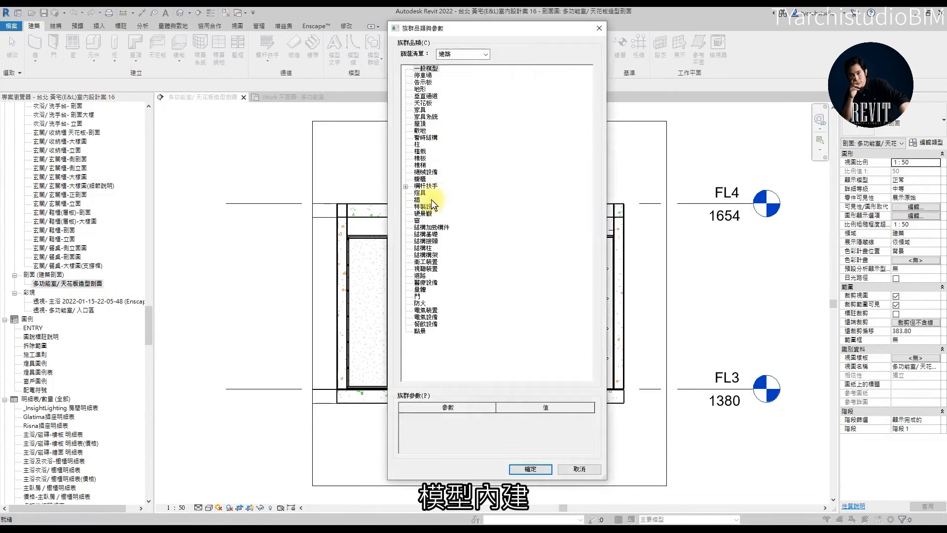
{"action": "left_click", "coordinate": [528, 469]}
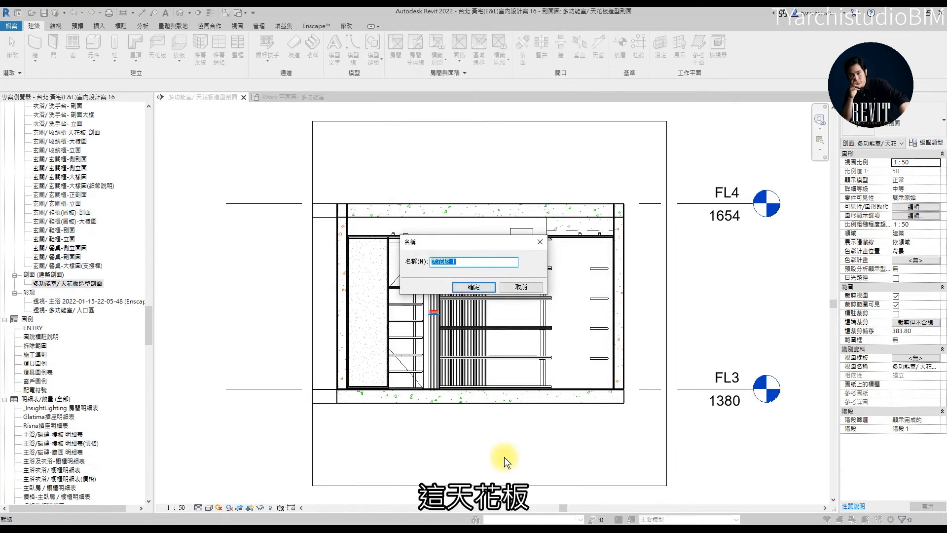
{"action": "left_click", "coordinate": [520, 287]}
- Copy the text 多功能室/ 天花板 from the ceiling section view's name, leaving the view name as it is
{"action": "right_click", "coordinate": [98, 284]}
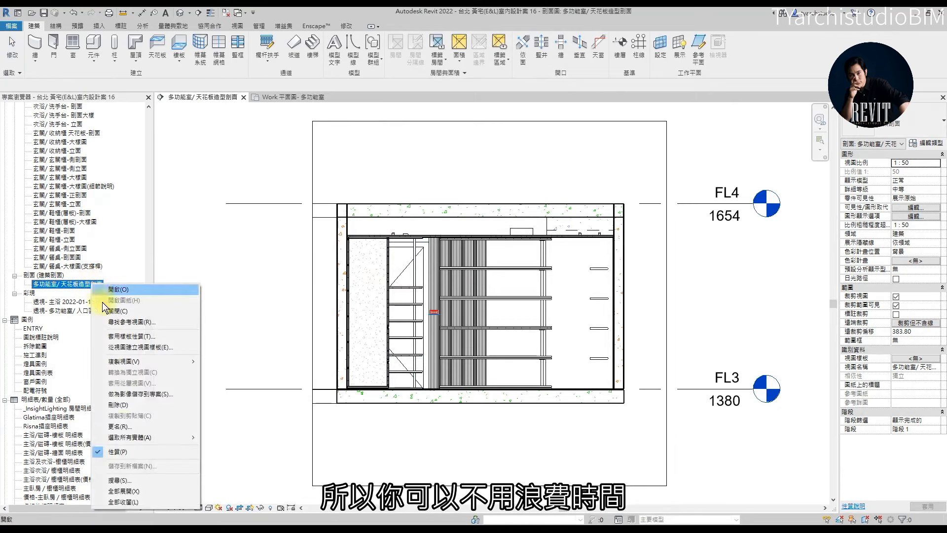
{"action": "left_click", "coordinate": [124, 427]}
{"action": "left_click_drag", "start_coordinate": [79, 284], "coordinate": [5, 282]}
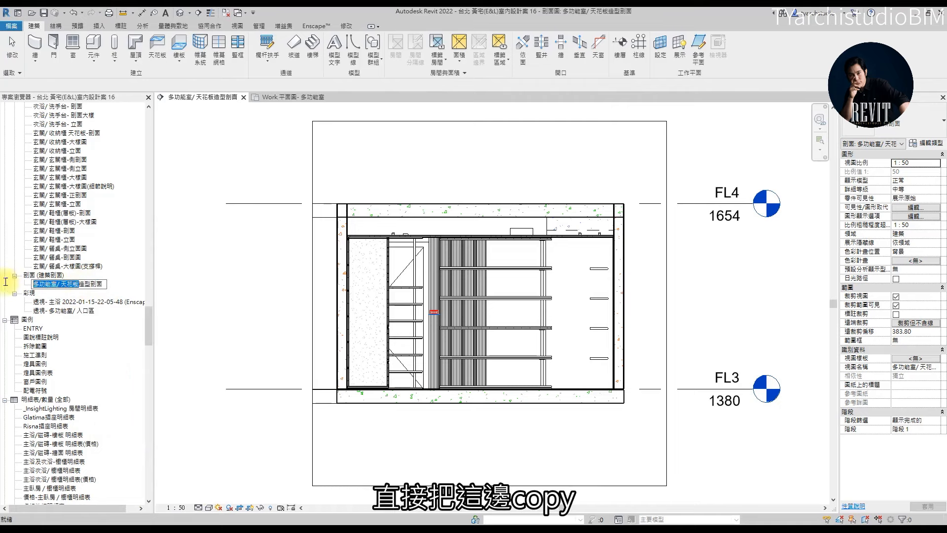
{"action": "left_click", "coordinate": [238, 284]}
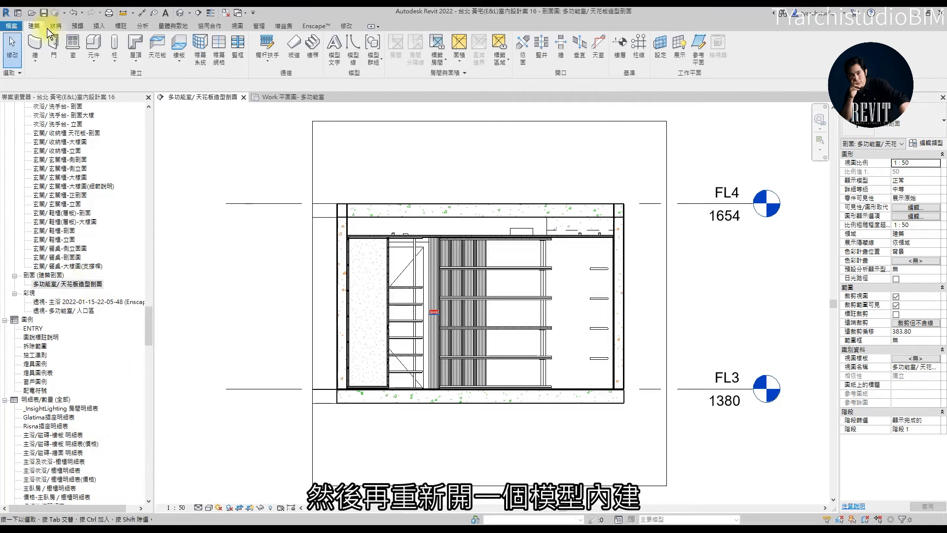
- Start an in-place model component in the 天花板 (ceiling) category and name it 多功能室/ 天花板造型
{"action": "left_click", "coordinate": [101, 62]}
{"action": "left_click", "coordinate": [118, 101]}
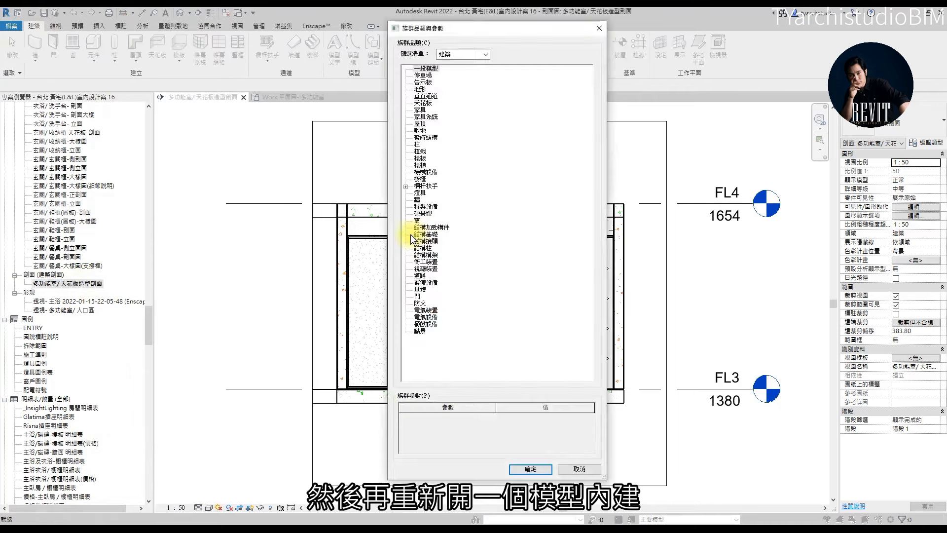
{"action": "double_click", "coordinate": [422, 104]}
{"action": "type", "text": "多功能室/ 天花板"}
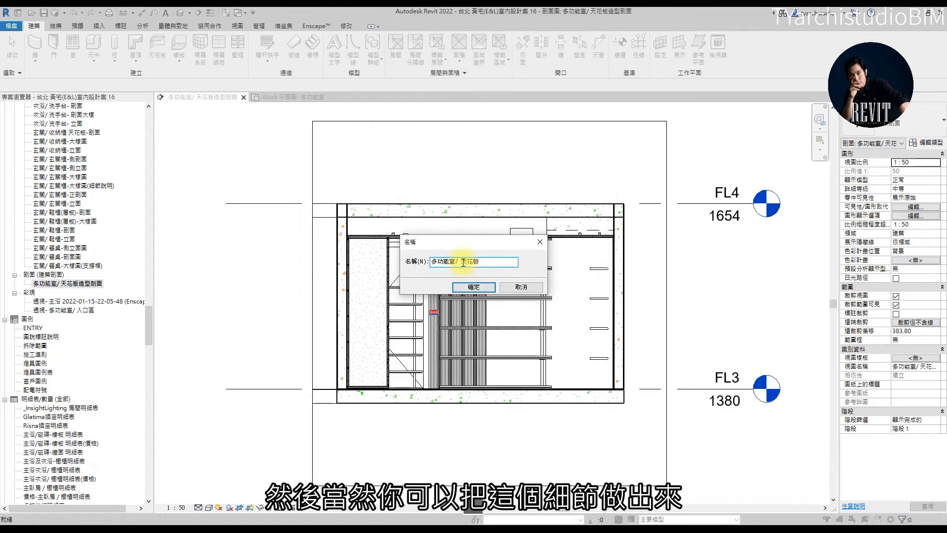
{"action": "type", "text": "造型"}
{"action": "key", "text": "Return"}
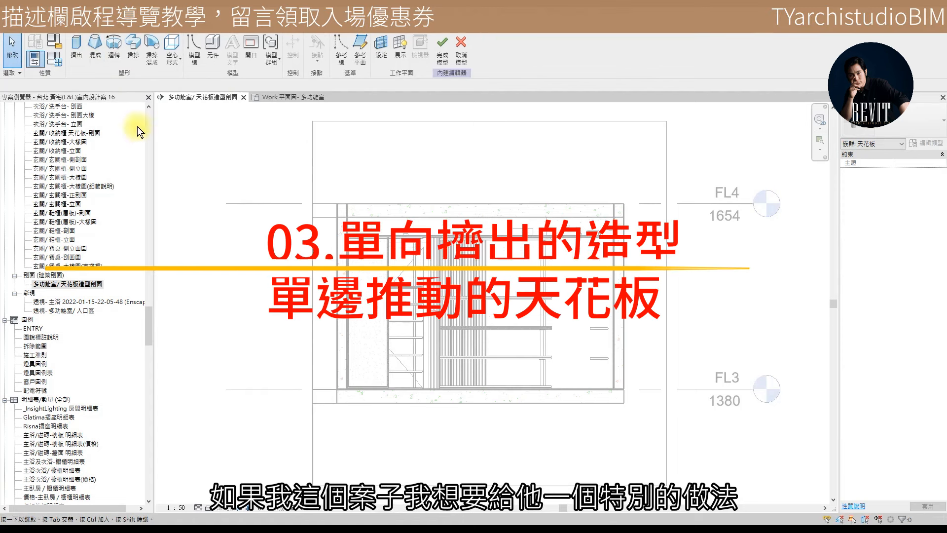
{"action": "left_click", "coordinate": [77, 56]}
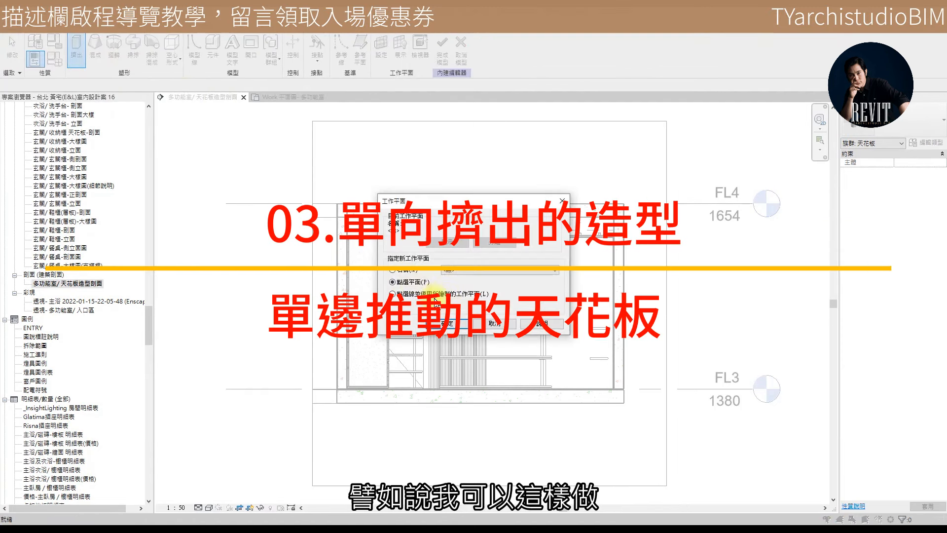
{"action": "left_click", "coordinate": [458, 324]}
{"action": "middle_click_drag", "start_coordinate": [604, 339], "coordinate": [577, 362]}
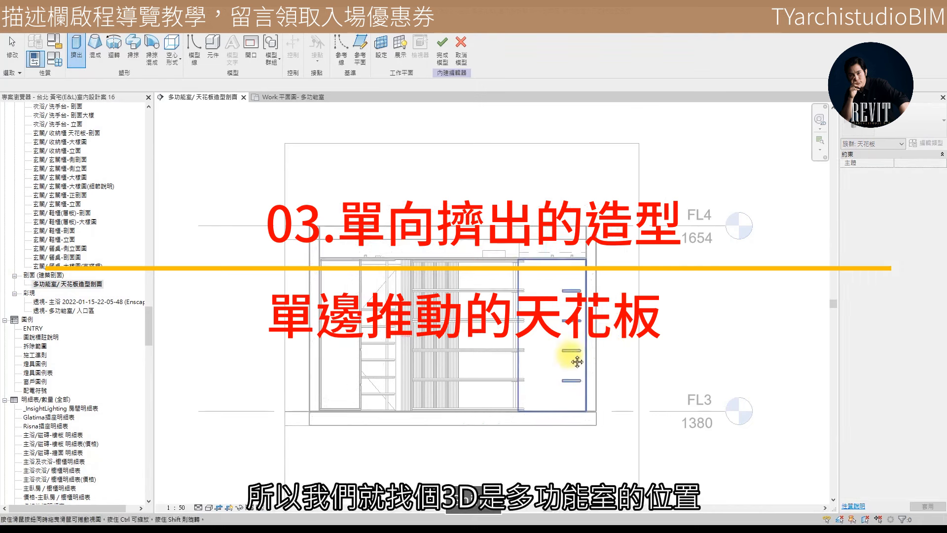
- Open the 3D view Work -3D 多功能室/ 床櫃體 to see the multi-purpose room at an angle
{"action": "left_click_drag", "start_coordinate": [149, 322], "coordinate": [147, 227]}
{"action": "scroll", "coordinate": [61, 232], "scroll_direction": "up", "scroll_amount": 7}
{"action": "scroll", "coordinate": [79, 232], "scroll_direction": "up", "scroll_amount": 1}
{"action": "double_click", "coordinate": [82, 160]}
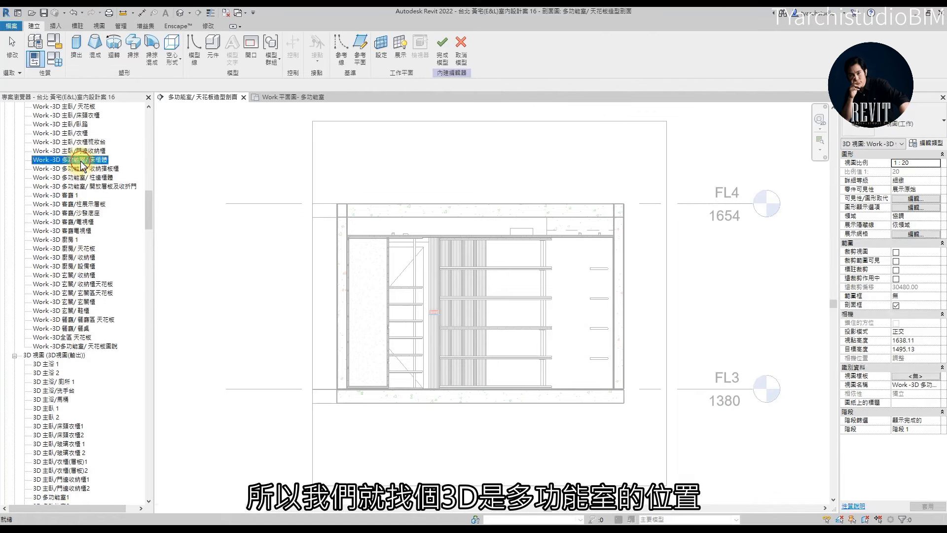
{"action": "middle_click_drag", "start_coordinate": [551, 317], "coordinate": [441, 297], "text": "shift"}
- Set the work plane by picking a vertical panel face on the room's cabinet wall, and view the room squarely from the back
{"action": "left_click", "coordinate": [381, 47]}
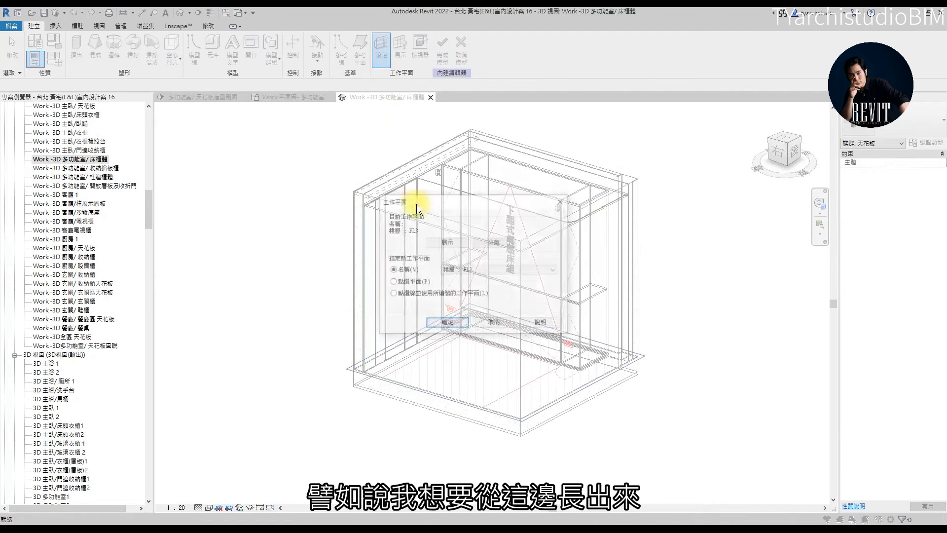
{"action": "left_click", "coordinate": [393, 282]}
{"action": "left_click", "coordinate": [447, 324]}
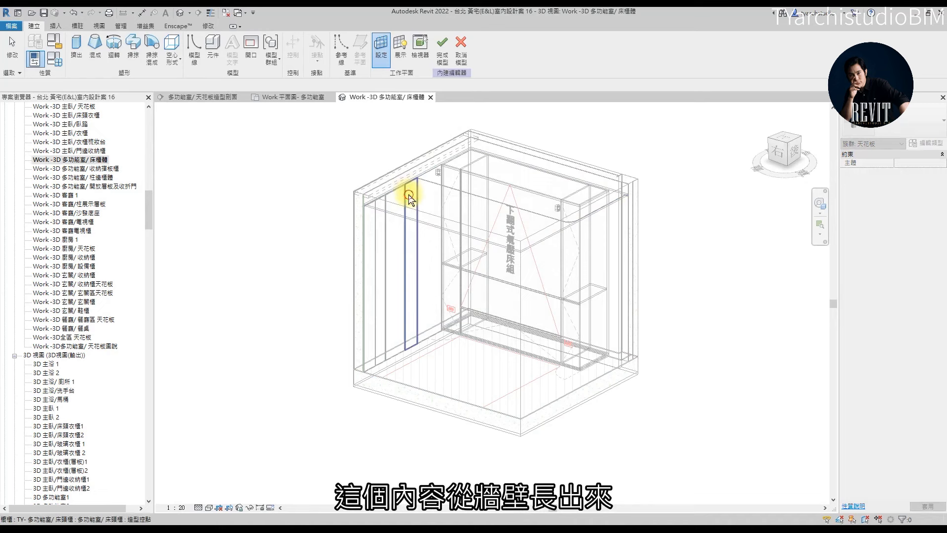
{"action": "left_click", "coordinate": [409, 187]}
{"action": "left_click", "coordinate": [791, 159]}
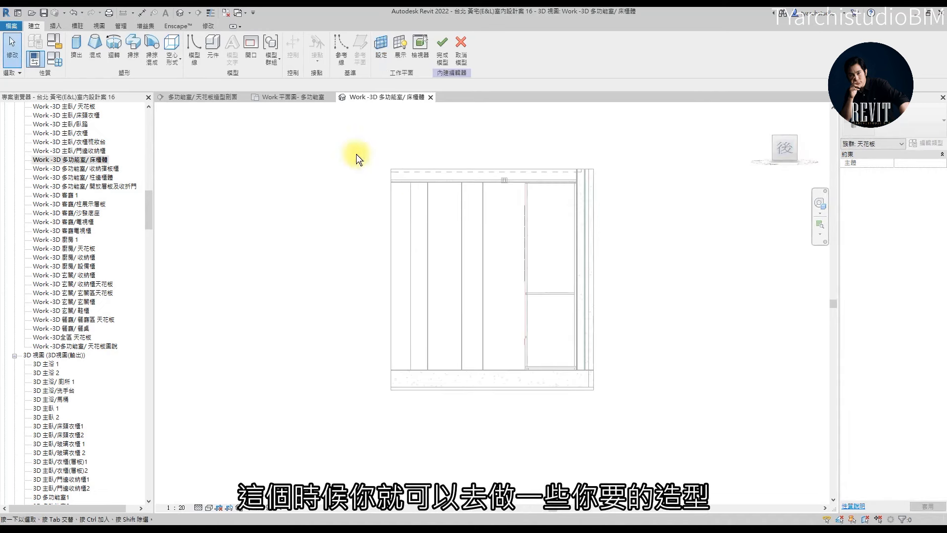
- Sketch a closed extrusion profile across the ceiling with a flat top, two lowered ends, and slopes rising to a higher middle section
{"action": "left_click", "coordinate": [76, 54]}
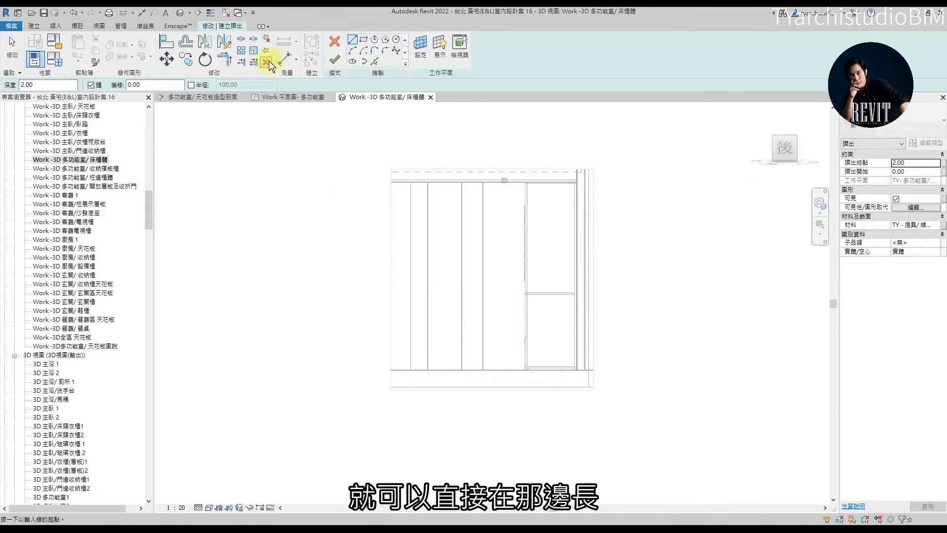
{"action": "scroll", "coordinate": [531, 196], "scroll_direction": "up", "scroll_amount": 2}
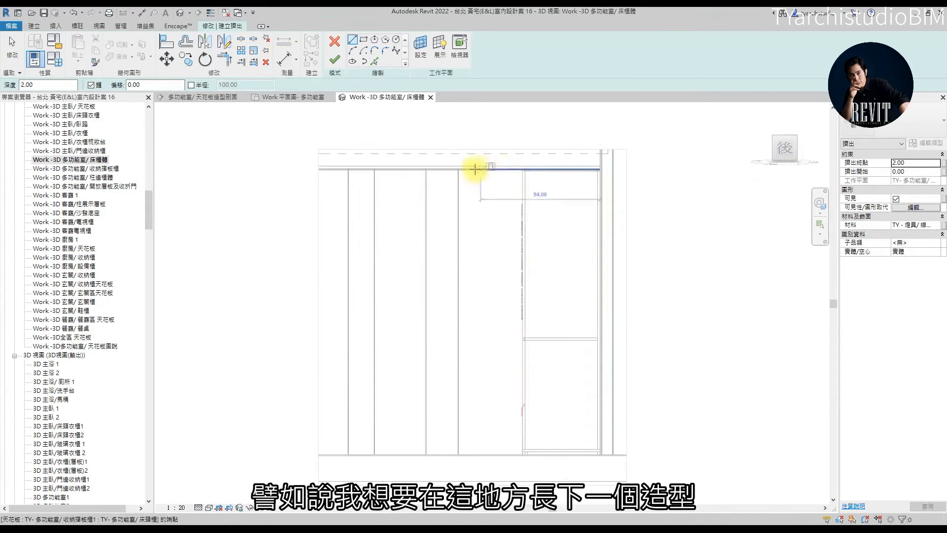
{"action": "left_click", "coordinate": [498, 197]}
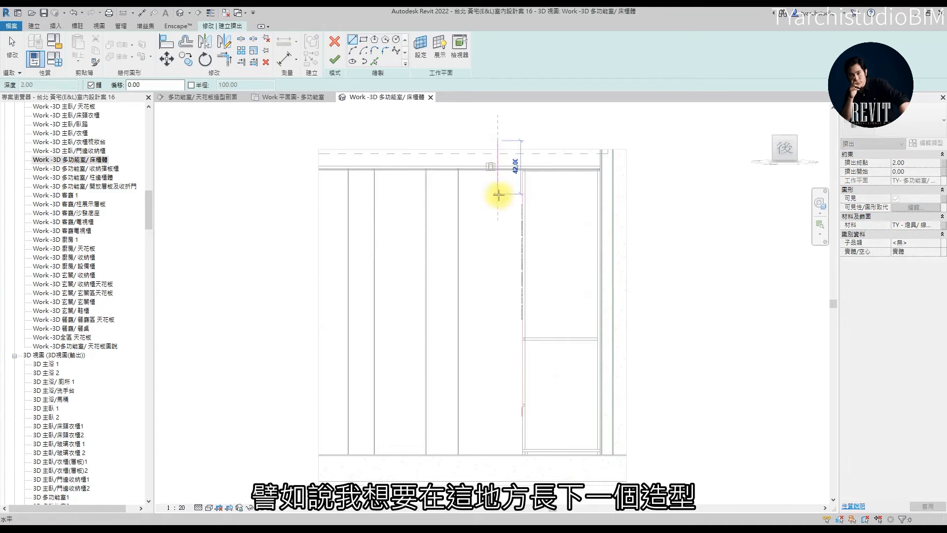
{"action": "left_click", "coordinate": [414, 198]}
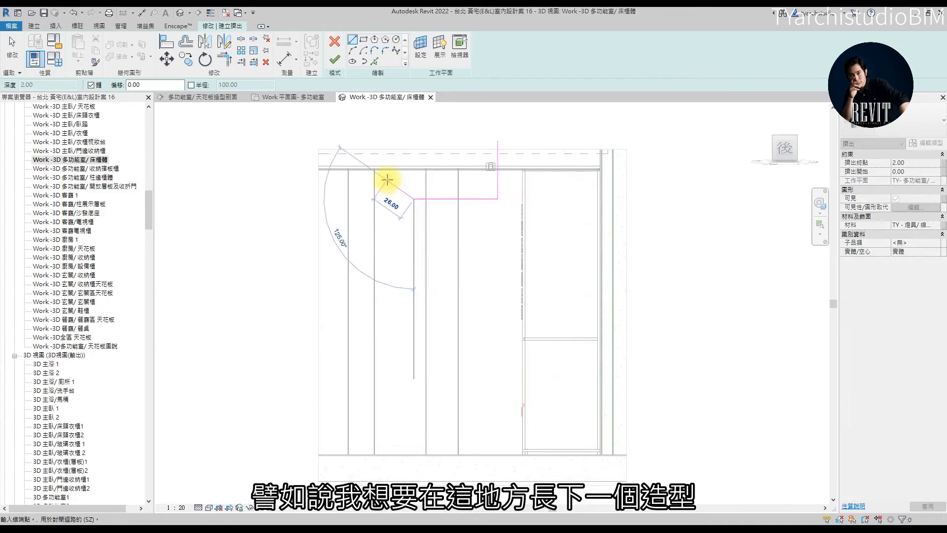
{"action": "left_click", "coordinate": [387, 181]}
{"action": "middle_click_drag", "start_coordinate": [255, 181], "coordinate": [415, 193]}
{"action": "left_click", "coordinate": [412, 191]}
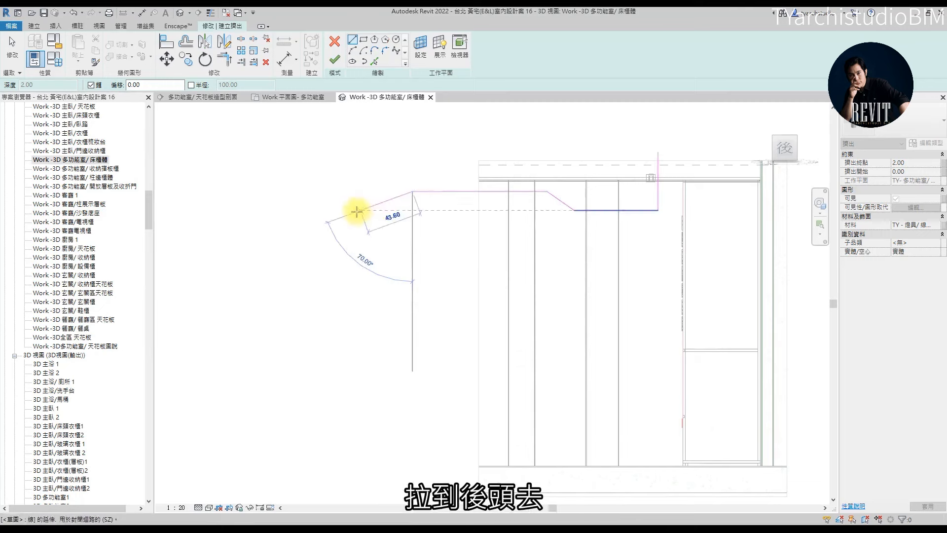
{"action": "left_click", "coordinate": [360, 210]}
{"action": "left_click", "coordinate": [365, 151]}
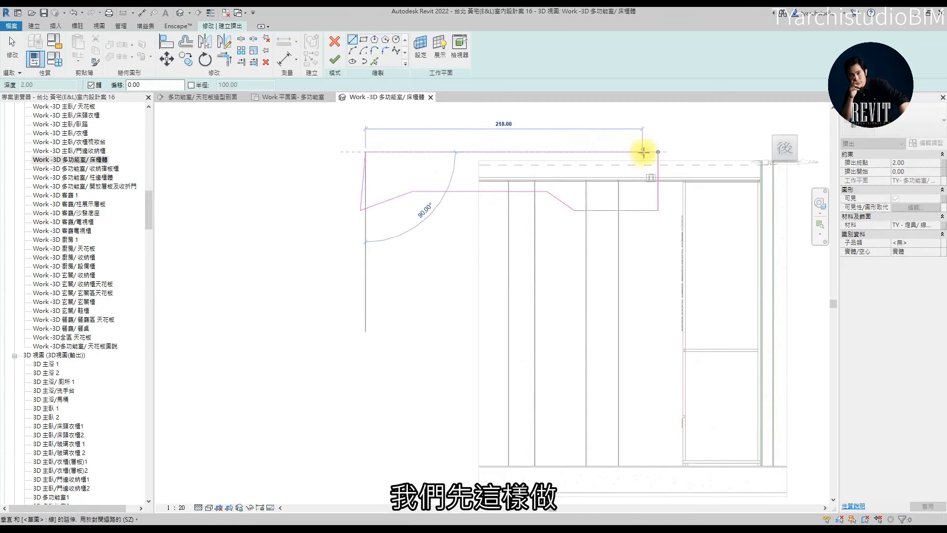
{"action": "left_click", "coordinate": [657, 151]}
{"action": "key", "text": "Escape"}
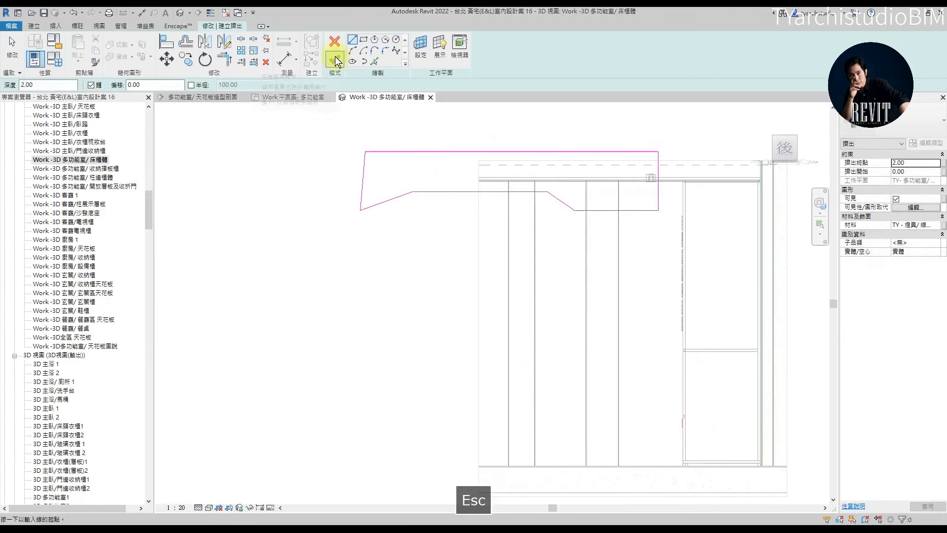
- Assign the white Japanese calcium silicate board (日本製矽酸鈣板-白色) material to the extrusion and finish its sketch
{"action": "left_click", "coordinate": [917, 224]}
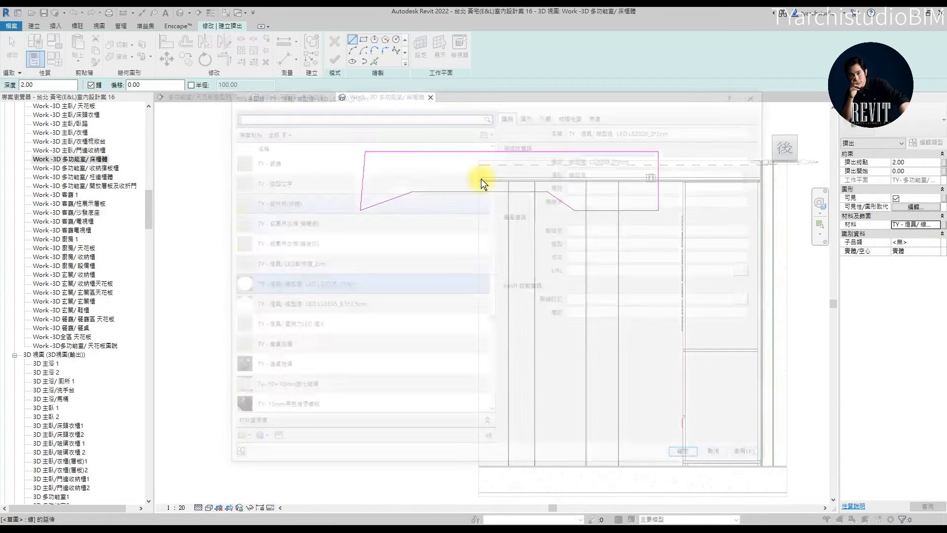
{"action": "type", "text": "vu"}
{"action": "key", "text": "BackSpace"}
{"action": "key", "text": "BackSpace"}
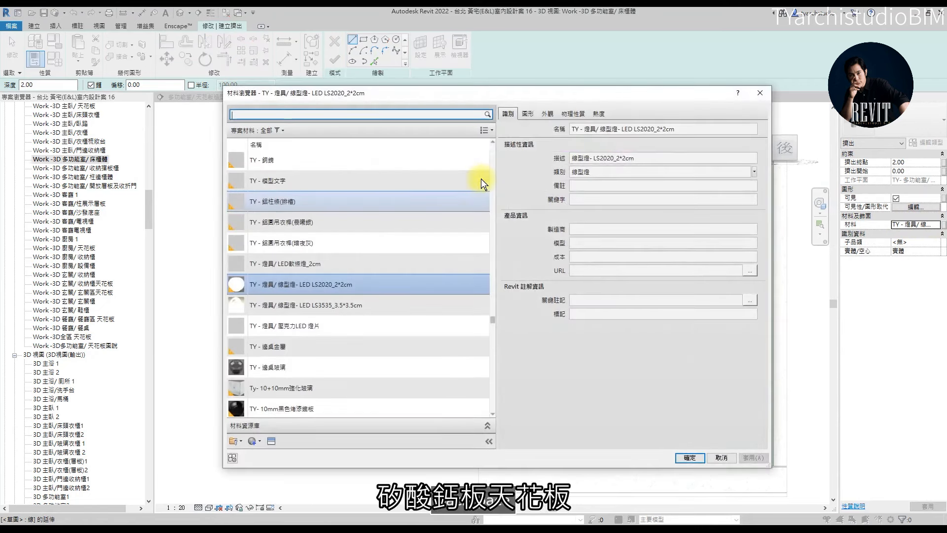
{"action": "key", "text": "space"}
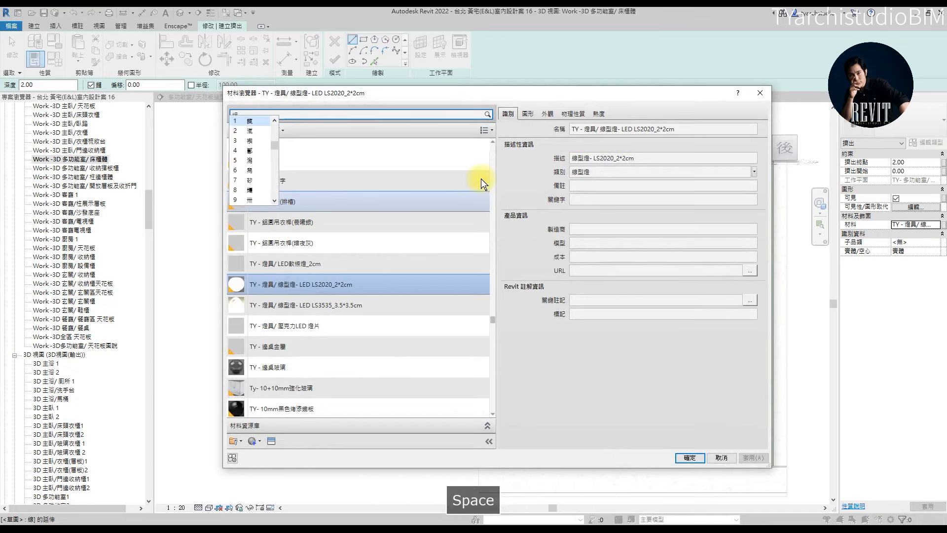
{"action": "key", "text": "Escape"}
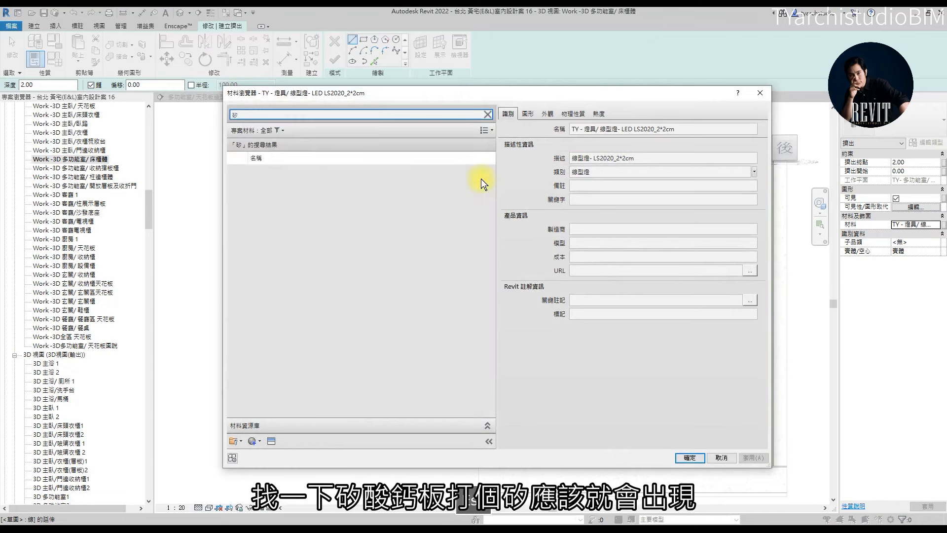
{"action": "left_click", "coordinate": [336, 234]}
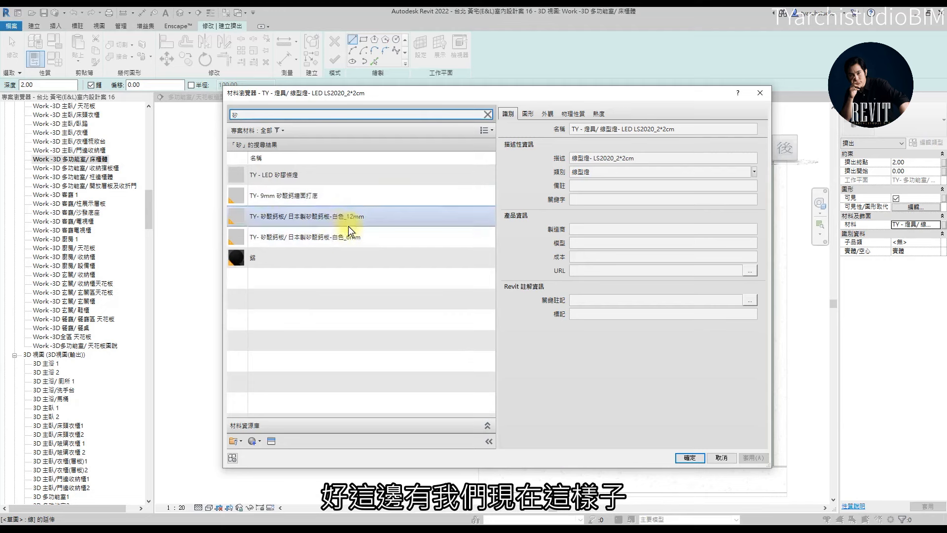
{"action": "key", "text": "Escape"}
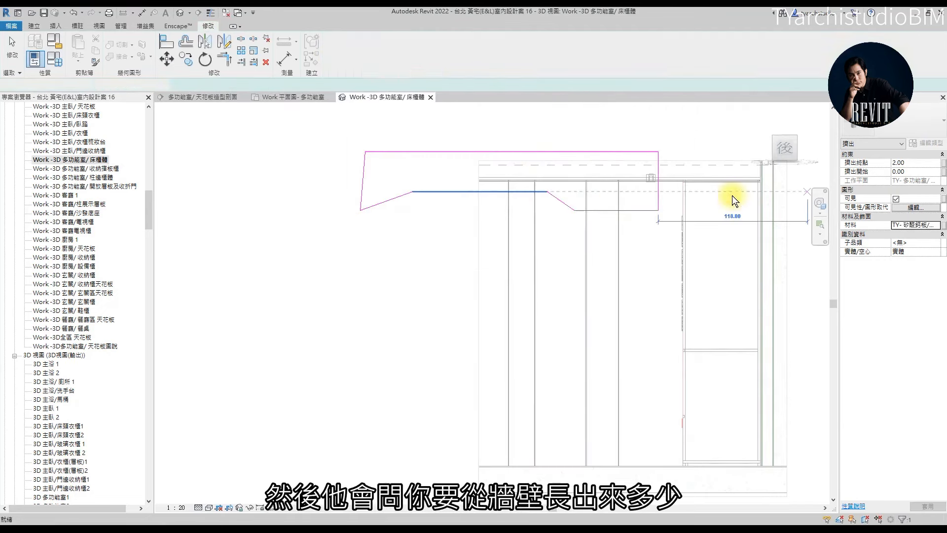
- Set the ceiling extrusion's end to 200 cm and finish the in-place model
{"action": "mouse_move", "coordinate": [730, 197]}
{"action": "middle_mouse_down", "text": "shift"}
{"action": "mouse_move", "coordinate": [514, 207]}
{"action": "mouse_move", "coordinate": [501, 243]}
{"action": "mouse_move", "coordinate": [576, 255]}
{"action": "middle_mouse_up", "text": "shift"}
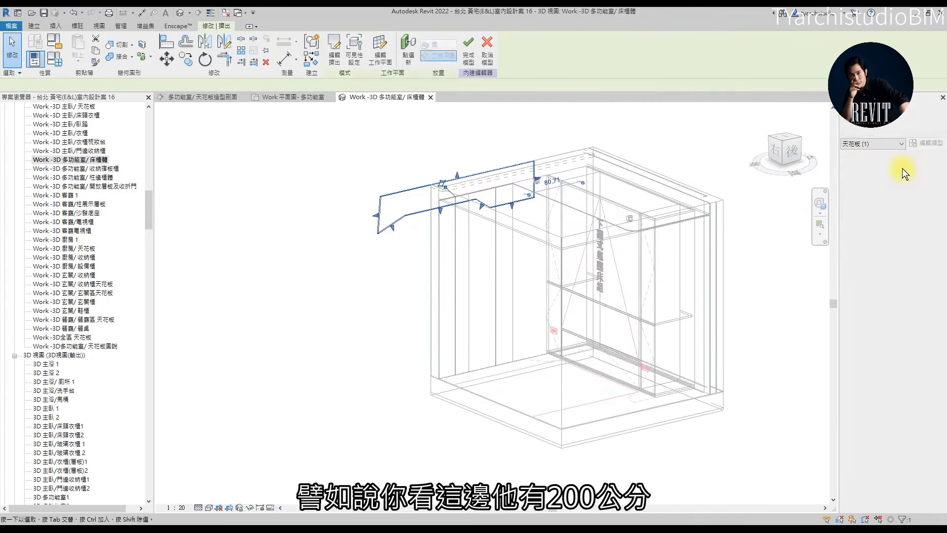
{"action": "left_click", "coordinate": [907, 163]}
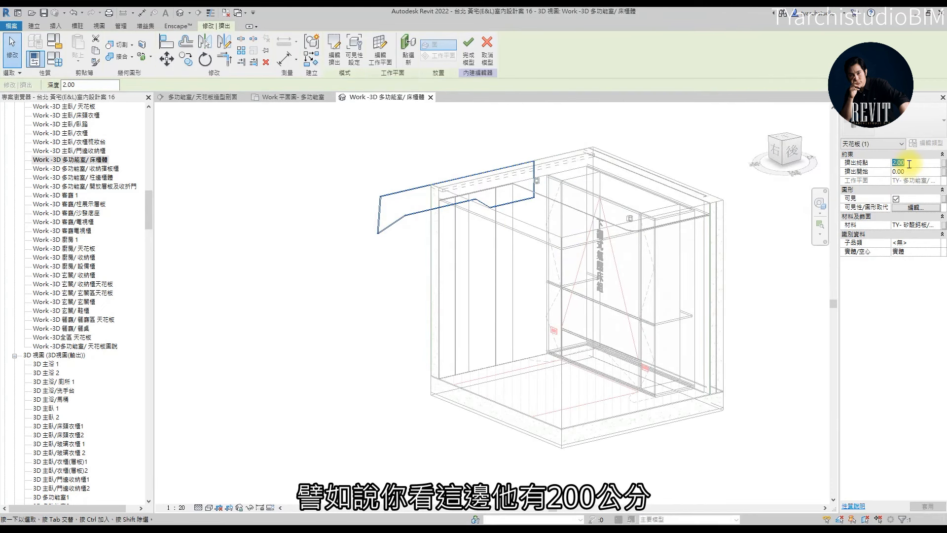
{"action": "type", "text": "200"}
{"action": "left_click", "coordinate": [361, 159]}
{"action": "scroll", "coordinate": [359, 159], "scroll_direction": "down", "scroll_amount": 2}
{"action": "left_click", "coordinate": [338, 55]}
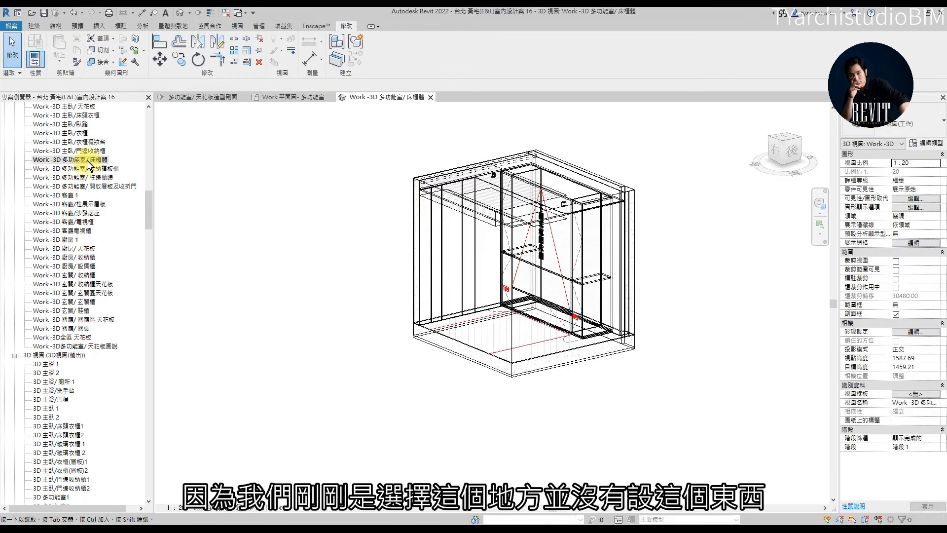
- Duplicate the 3D view Work -3D 多功能室/ 床櫃體 and rename the copy Work -3D 多功能室/ 天花板
{"action": "right_click", "coordinate": [87, 160]}
{"action": "mouse_move", "coordinate": [182, 253]}
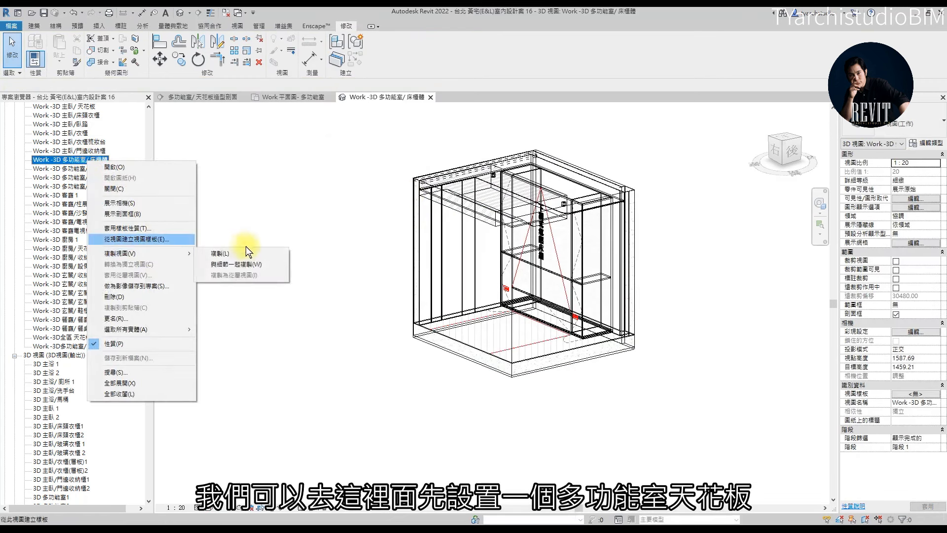
{"action": "left_click", "coordinate": [245, 250]}
{"action": "right_click", "coordinate": [87, 169]}
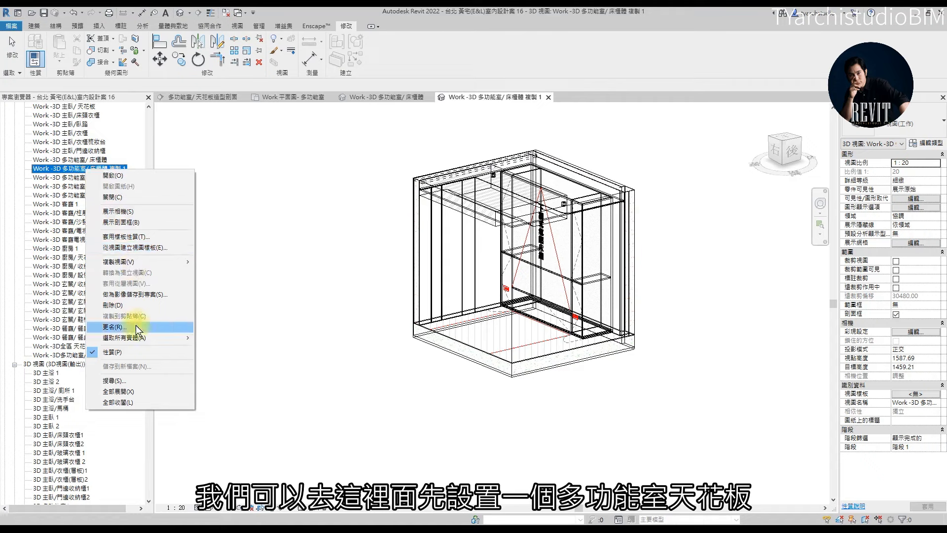
{"action": "left_click", "coordinate": [118, 327]}
{"action": "type", "text": "天藝"}
{"action": "key", "text": "Escape"}
{"action": "type", "text": "花板"}
{"action": "key", "text": "Return"}
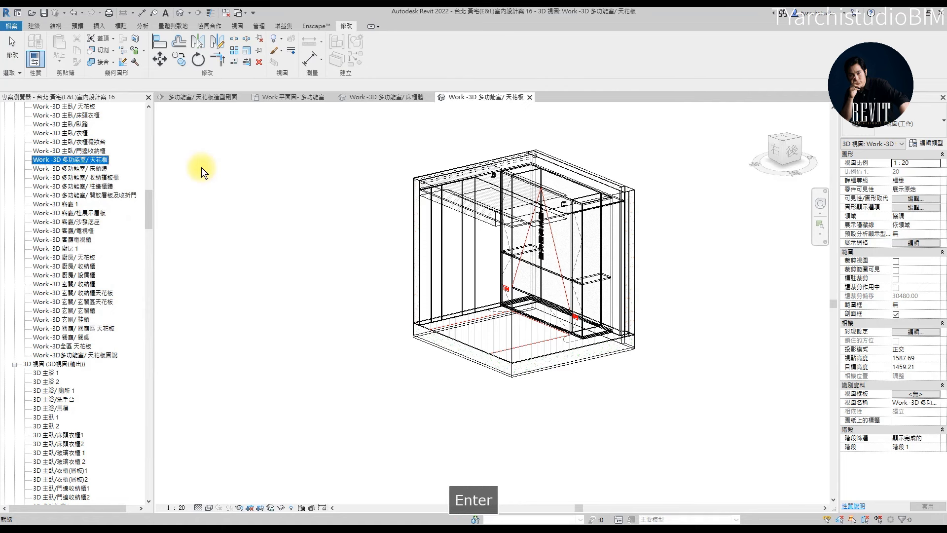
- Adjust one side of the section box in the new ceiling 3D view and switch the view to a shaded display style
{"action": "left_click", "coordinate": [458, 255]}
{"action": "middle_click_drag", "start_coordinate": [456, 270], "coordinate": [472, 361], "text": "shift"}
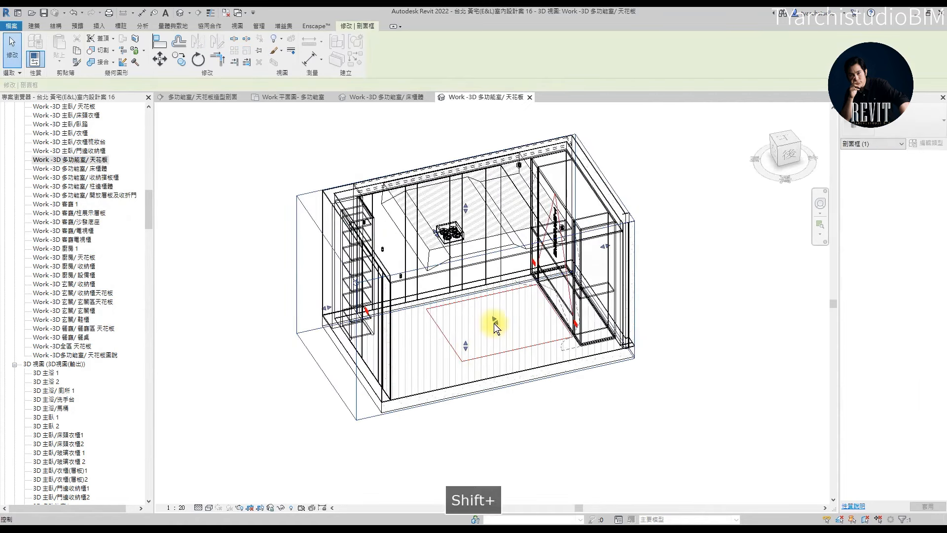
{"action": "left_click_drag", "start_coordinate": [327, 306], "coordinate": [356, 301]}
{"action": "left_click", "coordinate": [209, 507]}
{"action": "left_click", "coordinate": [213, 478]}
{"action": "middle_click_drag", "start_coordinate": [543, 304], "coordinate": [398, 216], "text": "shift"}
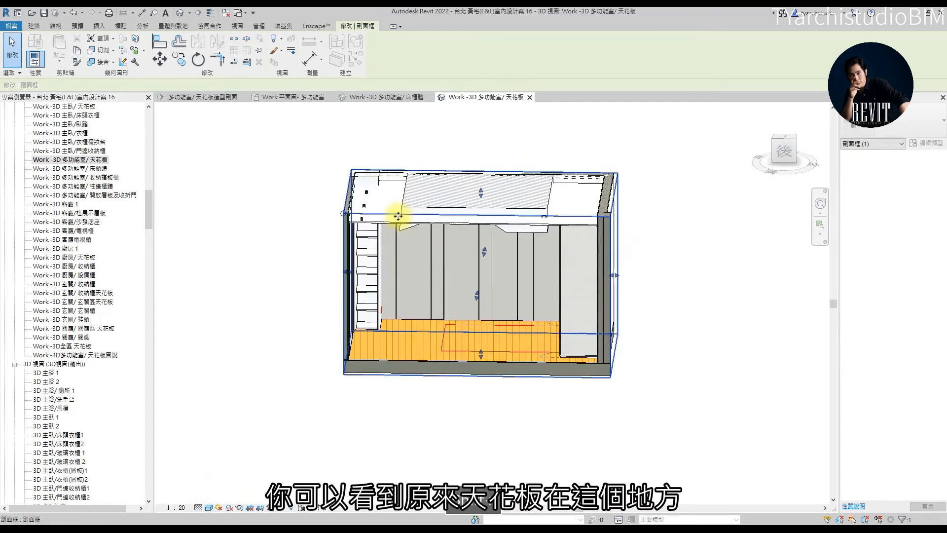
- View the room from the back and lower the section box's top to cut away the slab and the original ceiling
{"action": "left_click", "coordinate": [398, 223]}
{"action": "middle_click_drag", "start_coordinate": [462, 301], "coordinate": [497, 197], "text": "shift"}
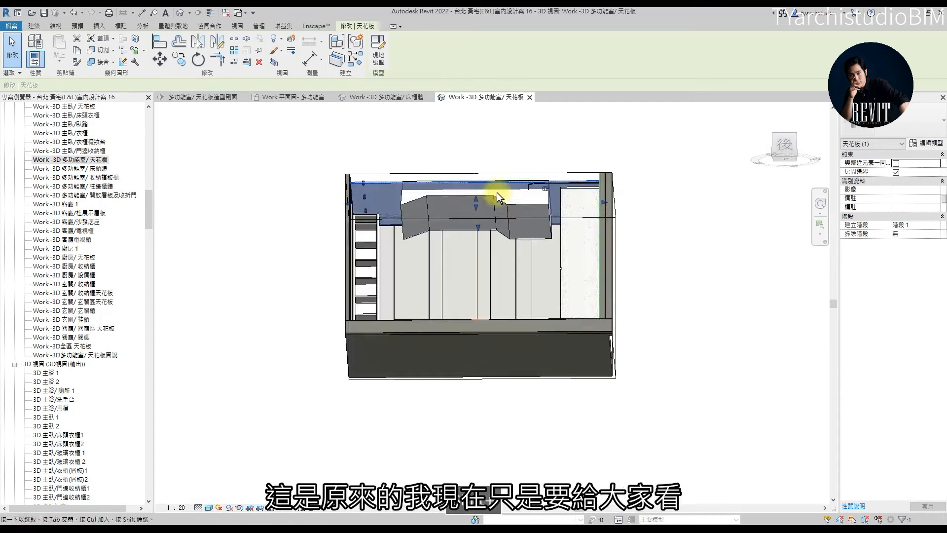
{"action": "scroll", "coordinate": [466, 178], "scroll_direction": "up", "scroll_amount": 5}
{"action": "left_click", "coordinate": [532, 170]}
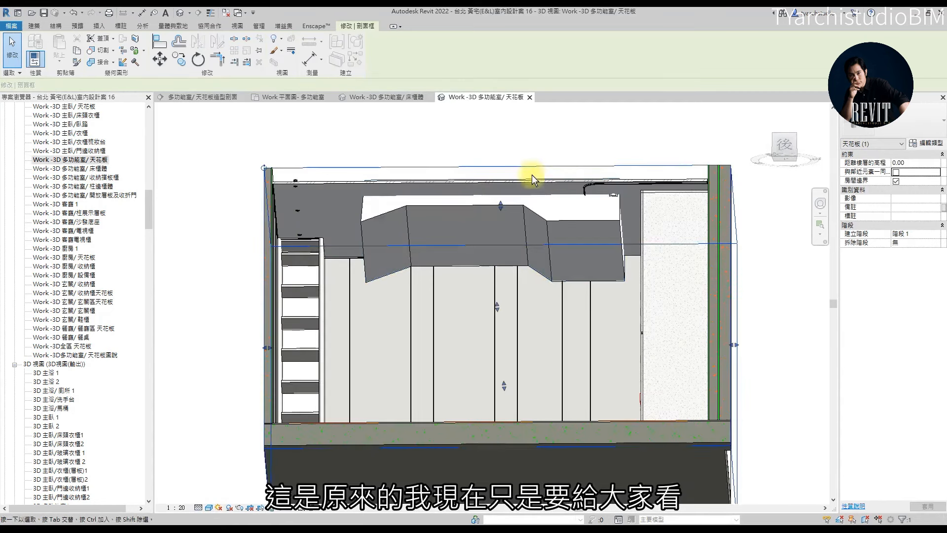
{"action": "left_click", "coordinate": [784, 145]}
{"action": "left_click_drag", "start_coordinate": [496, 209], "coordinate": [495, 220]}
- Reopen the shaped in-place ceiling's extrusion sketch for editing and delete its entire profile
{"action": "left_click", "coordinate": [517, 234]}
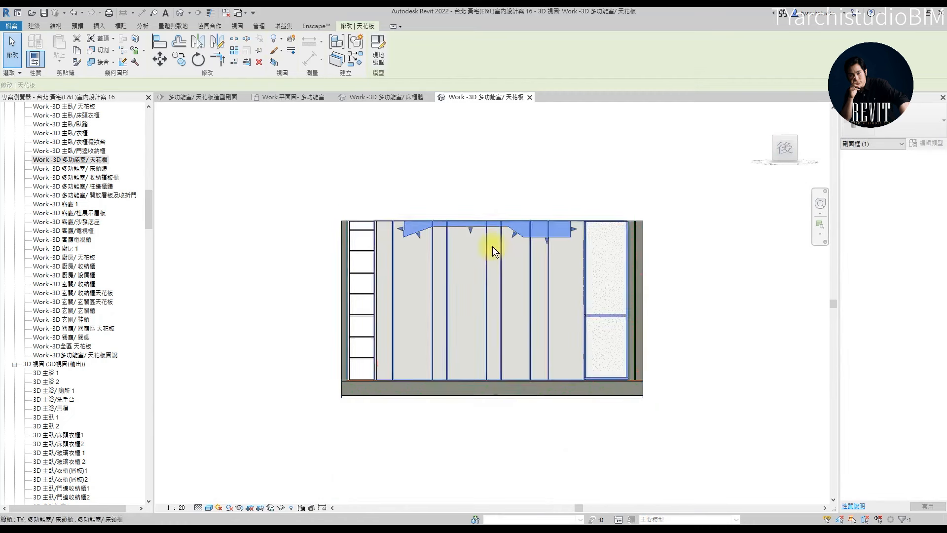
{"action": "left_click", "coordinate": [378, 49]}
{"action": "scroll", "coordinate": [423, 225], "scroll_direction": "up", "scroll_amount": 2}
{"action": "left_click", "coordinate": [425, 226]}
{"action": "left_click", "coordinate": [339, 65]}
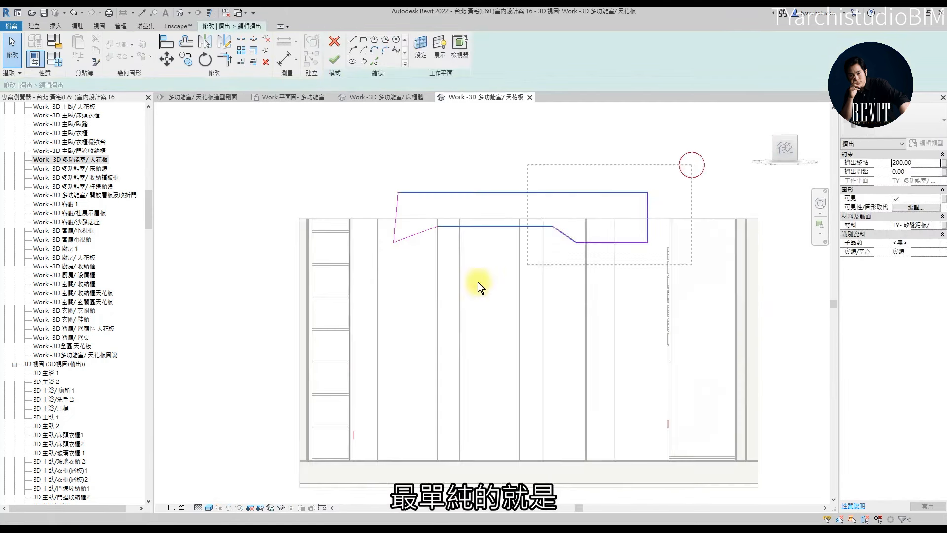
{"action": "left_click_drag", "start_coordinate": [478, 282], "coordinate": [382, 292]}
{"action": "key", "text": "Delete"}
- Sketch the new ceiling profile's two short vertical sides and the long horizontal line joining their upper ends
{"action": "middle_click_drag", "start_coordinate": [510, 285], "coordinate": [464, 302]}
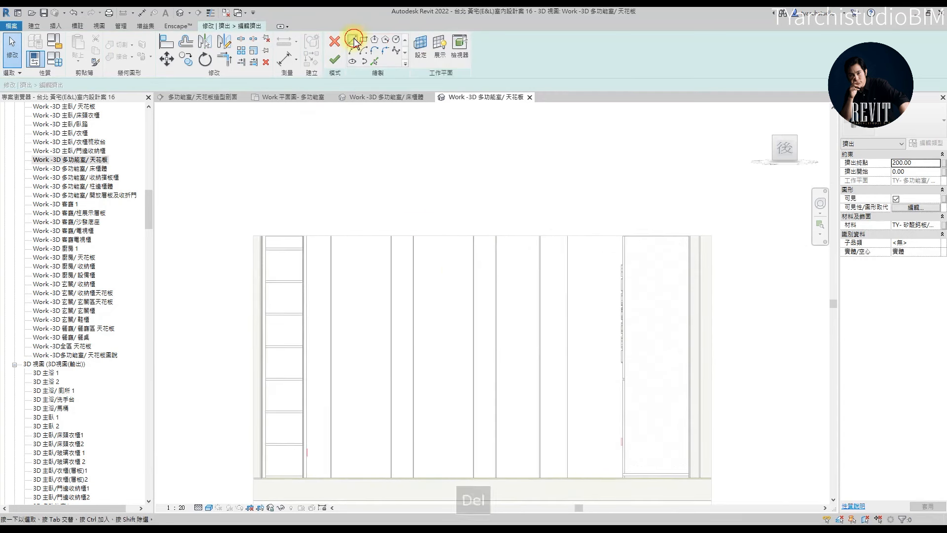
{"action": "left_click", "coordinate": [353, 39]}
{"action": "left_click", "coordinate": [319, 228]}
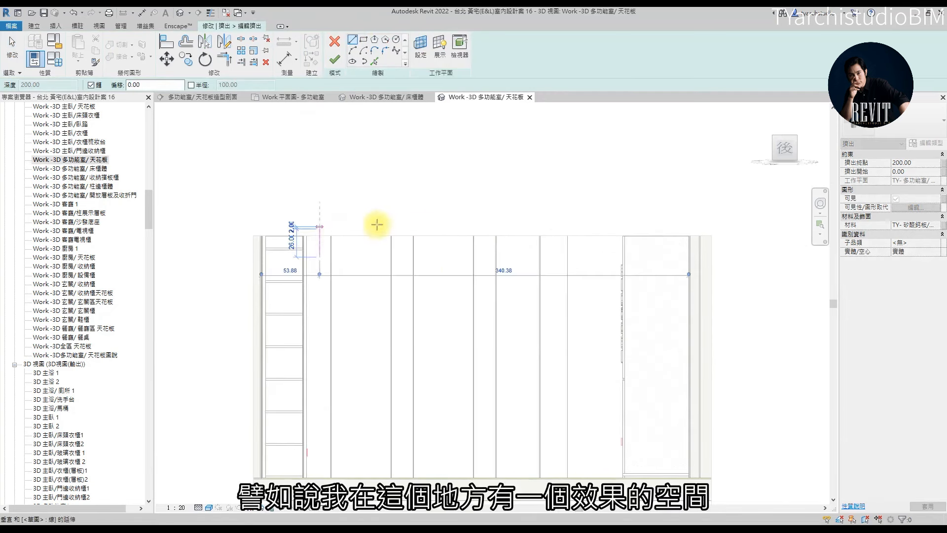
{"action": "left_click", "coordinate": [591, 228]}
{"action": "left_click", "coordinate": [590, 257]}
{"action": "key", "text": "Escape"}
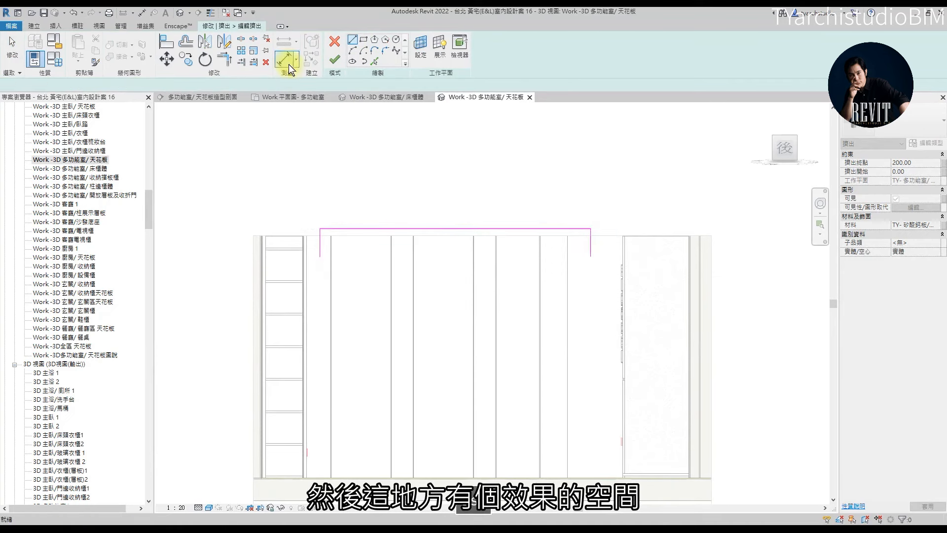
- Round both upper corners of the ceiling profile with fillet arcs between the horizontal line and the vertical sides
{"action": "left_click", "coordinate": [385, 50]}
{"action": "scroll", "coordinate": [311, 253], "scroll_direction": "up", "scroll_amount": 2}
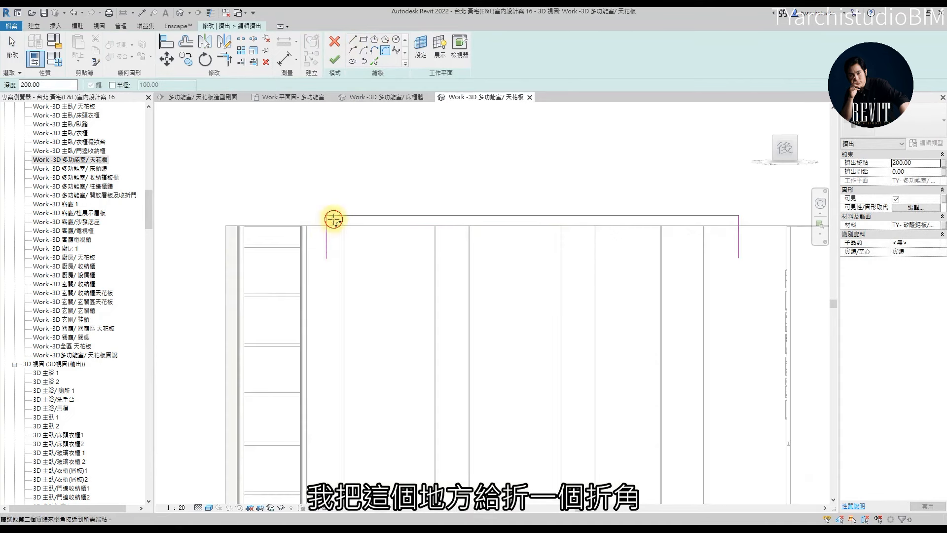
{"action": "left_click", "coordinate": [335, 218]}
{"action": "left_click", "coordinate": [338, 220]}
{"action": "left_click", "coordinate": [734, 222]}
{"action": "left_click", "coordinate": [730, 220]}
{"action": "scroll", "coordinate": [570, 218], "scroll_direction": "down", "scroll_amount": 1}
{"action": "key", "text": "Escape"}
- Offset a copy of the whole chained profile inward by 2.00 to give the ceiling board its thickness
{"action": "left_click", "coordinate": [186, 42]}
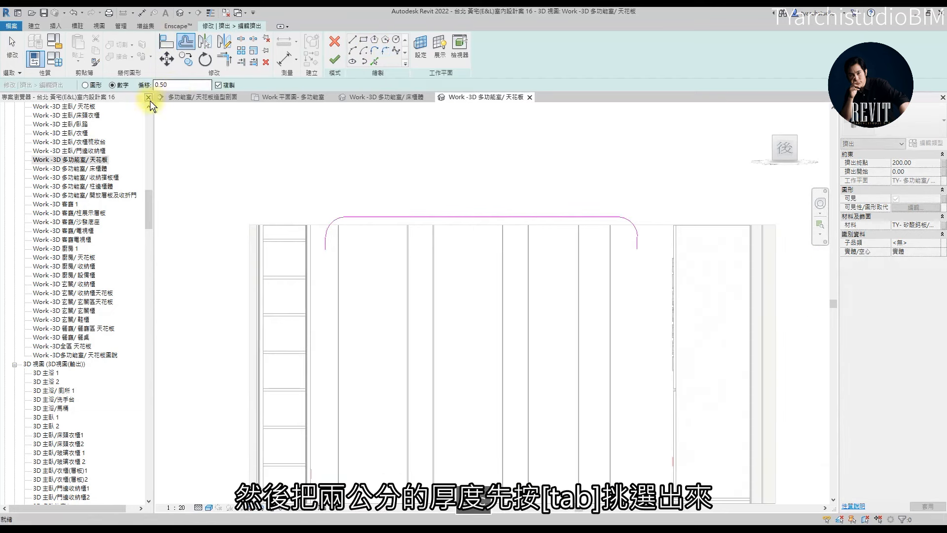
{"action": "key", "text": "Tab"}
{"action": "left_click", "coordinate": [333, 221]}
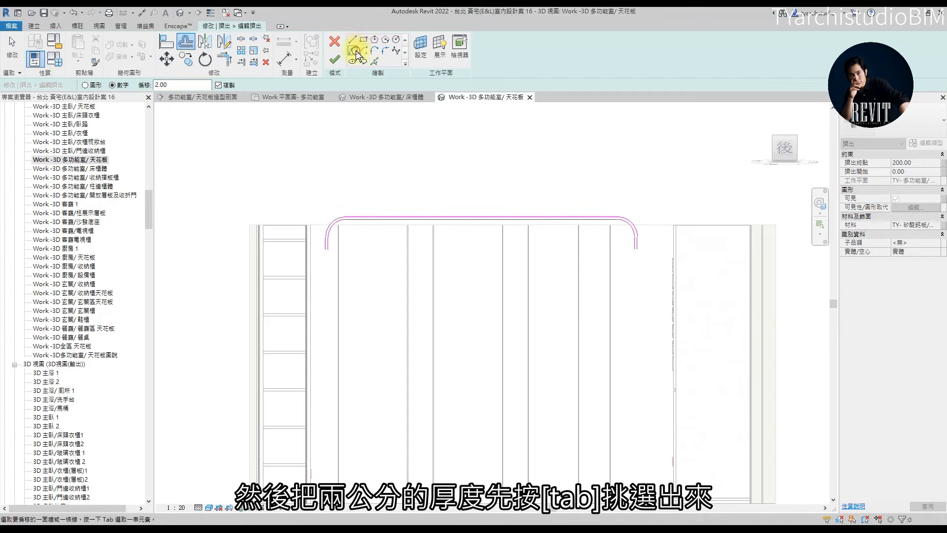
- Close the open lower ends of the double-line profile with small arcs and finish the extrusion sketch
{"action": "left_click", "coordinate": [356, 51]}
{"action": "scroll", "coordinate": [327, 254], "scroll_direction": "up", "scroll_amount": 3}
{"action": "left_click", "coordinate": [324, 239]}
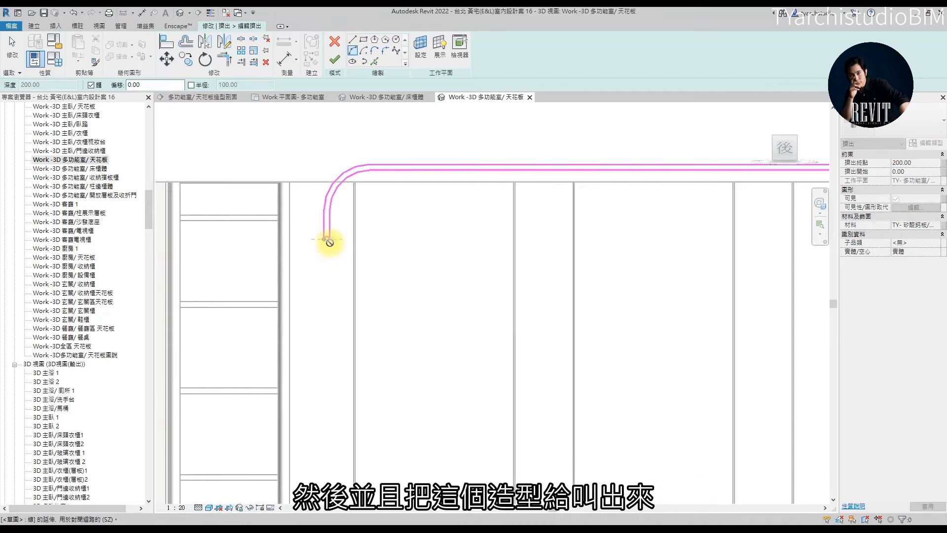
{"action": "key", "text": "Escape"}
{"action": "scroll", "coordinate": [321, 237], "scroll_direction": "down", "scroll_amount": 3}
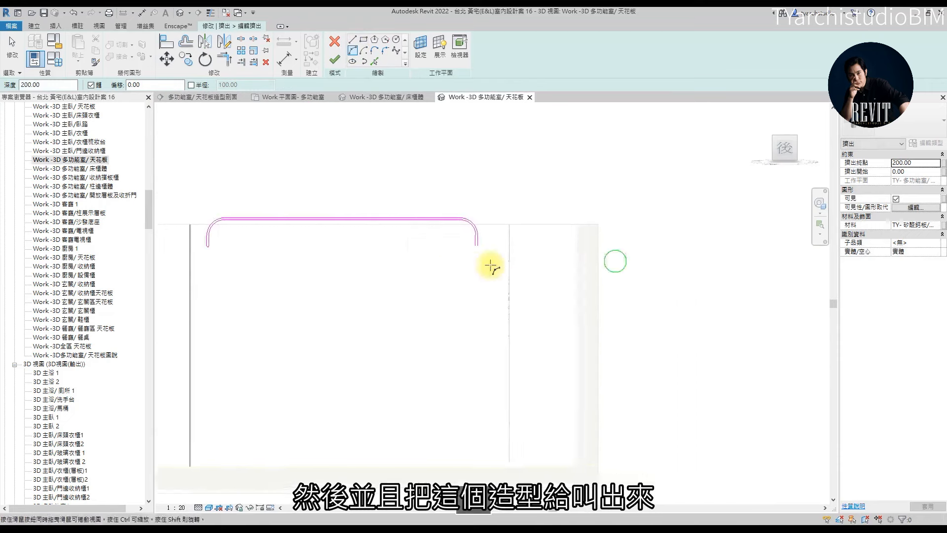
{"action": "scroll", "coordinate": [442, 238], "scroll_direction": "up", "scroll_amount": 5}
{"action": "left_click", "coordinate": [427, 239]}
{"action": "left_click", "coordinate": [430, 239]}
{"action": "left_click", "coordinate": [425, 244]}
{"action": "scroll", "coordinate": [424, 243], "scroll_direction": "down", "scroll_amount": 3}
{"action": "key", "text": "Escape"}
{"action": "left_click", "coordinate": [338, 58]}
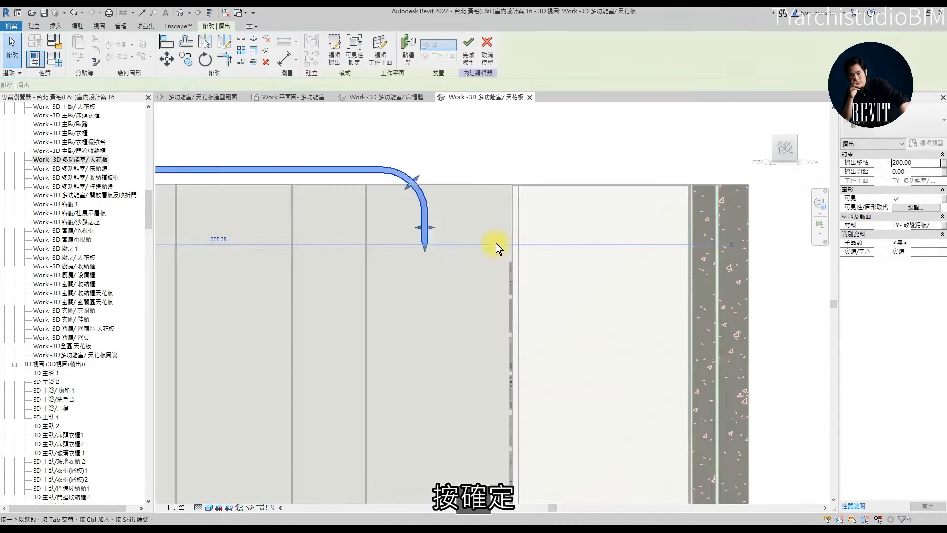
- Extend the curved ceiling extrusion to a depth of 232.50 and check its shape from several angles
{"action": "scroll", "coordinate": [496, 243], "scroll_direction": "down", "scroll_amount": 5}
{"action": "middle_click_drag", "start_coordinate": [535, 236], "coordinate": [472, 288], "text": "shift"}
{"action": "left_click", "coordinate": [471, 289]}
{"action": "left_click", "coordinate": [360, 265]}
{"action": "middle_click_drag", "start_coordinate": [312, 315], "coordinate": [302, 322], "text": "shift"}
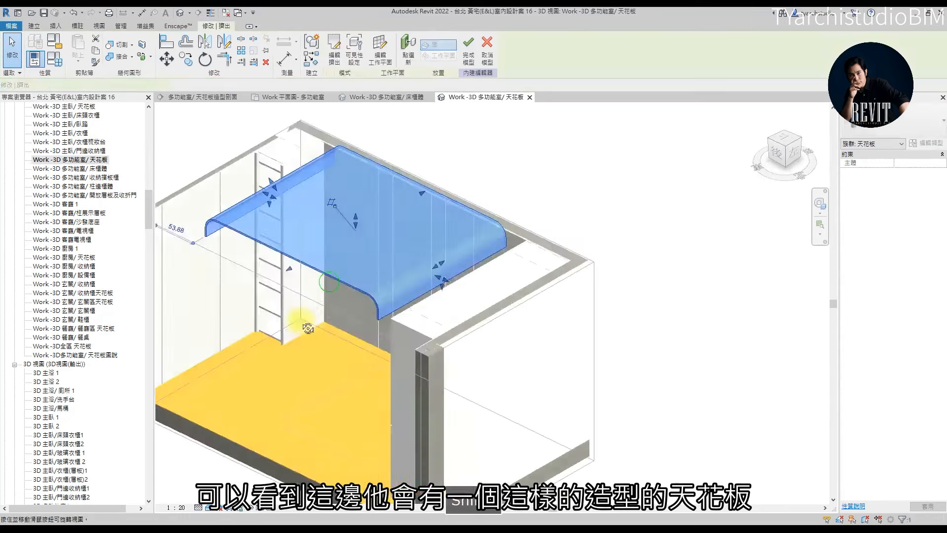
{"action": "middle_click_drag", "start_coordinate": [297, 277], "coordinate": [404, 111], "text": "shift"}
{"action": "key", "text": "Escape"}
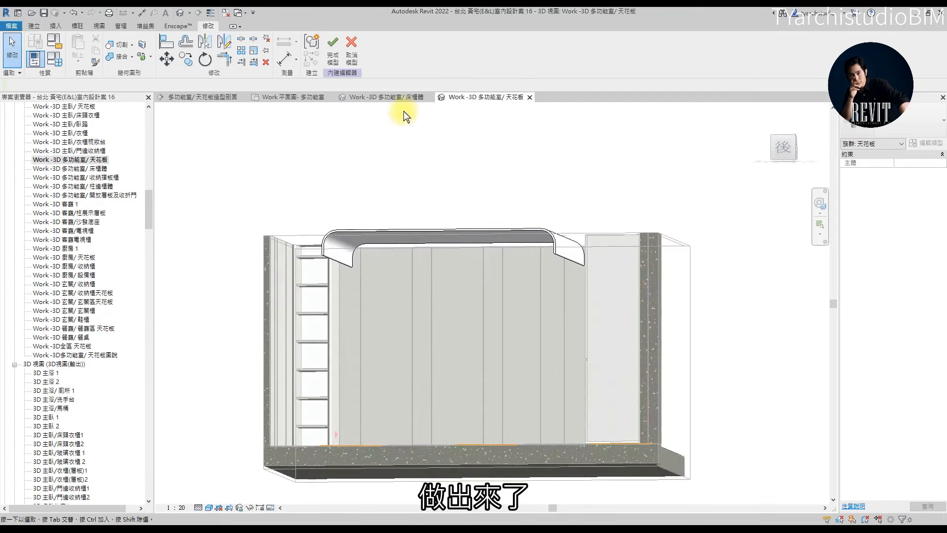
- Finish the in-place model and, viewed from the back, raise the section box's top above the ceiling slab
{"action": "left_click", "coordinate": [540, 226]}
{"action": "left_click", "coordinate": [783, 147]}
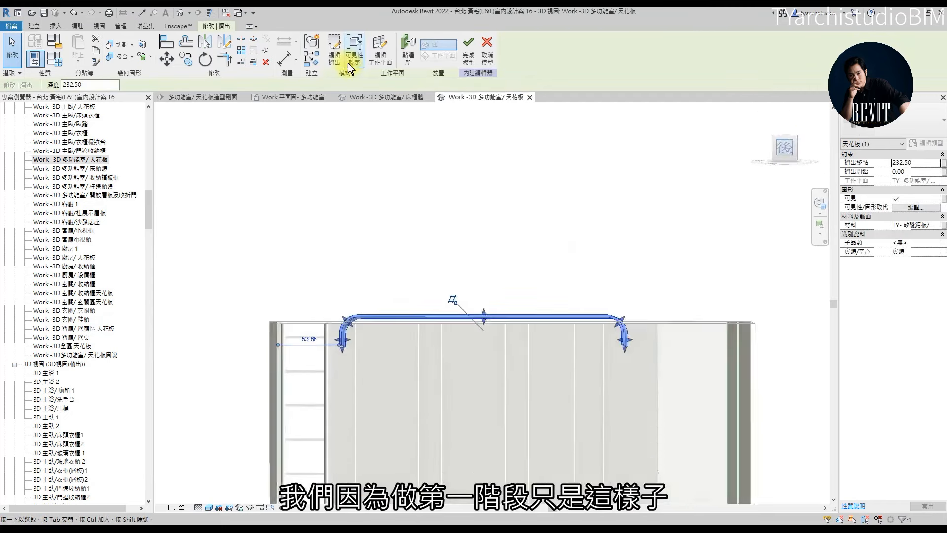
{"action": "left_click", "coordinate": [466, 56]}
{"action": "left_click", "coordinate": [519, 295]}
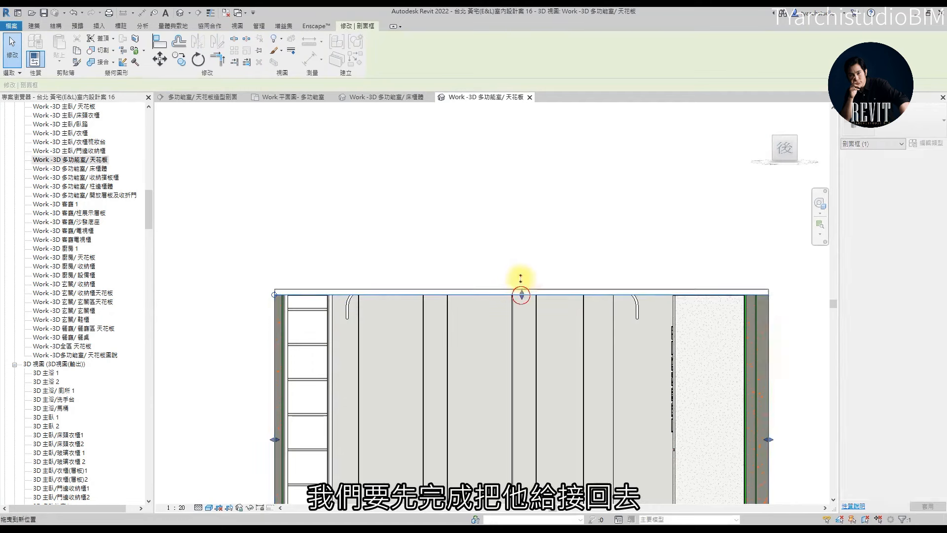
{"action": "left_click_drag", "start_coordinate": [521, 292], "coordinate": [521, 248]}
- Reopen the in-place ceiling for editing and paste a copy of the curved extrusion in the same place
{"action": "left_click", "coordinate": [406, 286]}
{"action": "middle_click_drag", "start_coordinate": [469, 275], "coordinate": [428, 253]}
{"action": "scroll", "coordinate": [428, 253], "scroll_direction": "down", "scroll_amount": 1}
{"action": "left_click", "coordinate": [344, 262]}
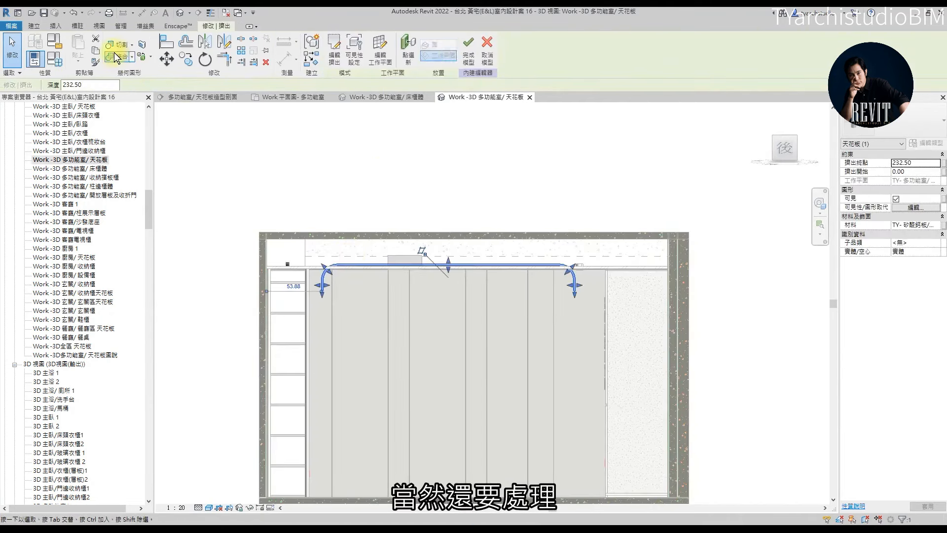
{"action": "left_click", "coordinate": [75, 61]}
{"action": "left_click", "coordinate": [97, 159]}
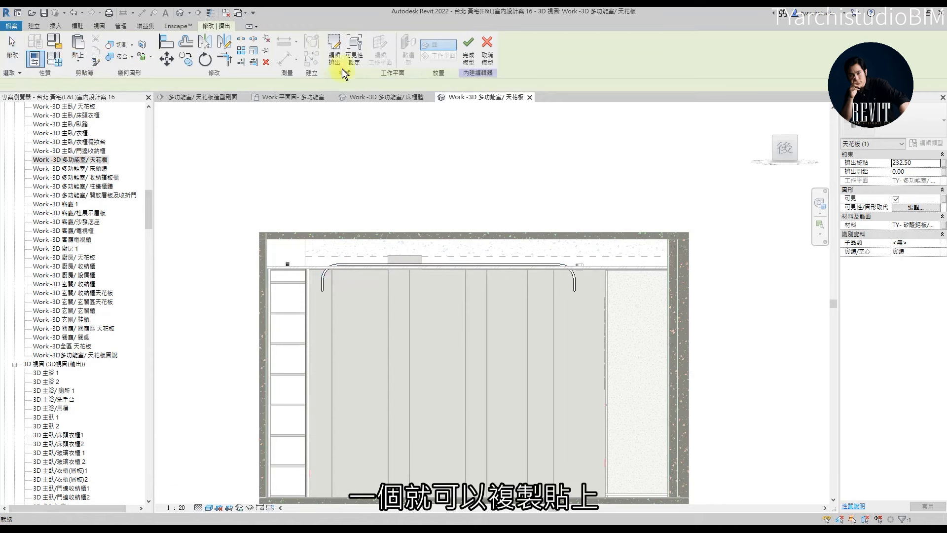
- Edit the copied extrusion's sketch and draw a narrow vertical strip from the first rounded corner up to the slab's underside
{"action": "left_click", "coordinate": [335, 51]}
{"action": "left_click", "coordinate": [403, 230]}
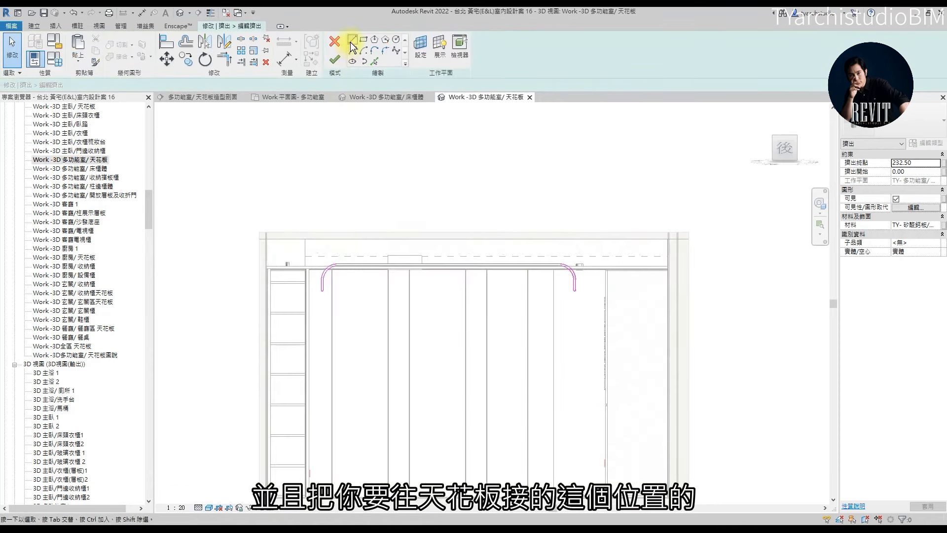
{"action": "left_click", "coordinate": [341, 262]}
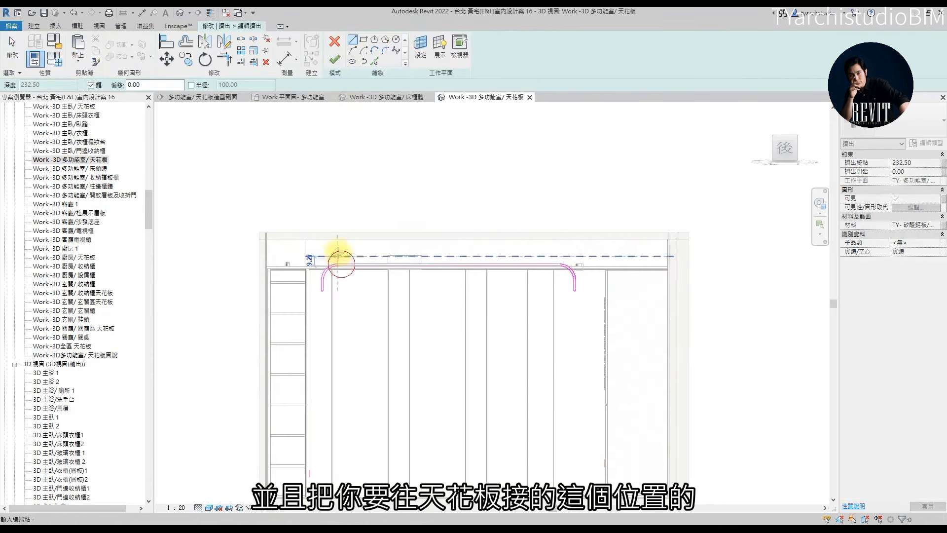
{"action": "key", "text": "Escape"}
{"action": "scroll", "coordinate": [344, 262], "scroll_direction": "up", "scroll_amount": 2}
{"action": "left_click", "coordinate": [333, 264]}
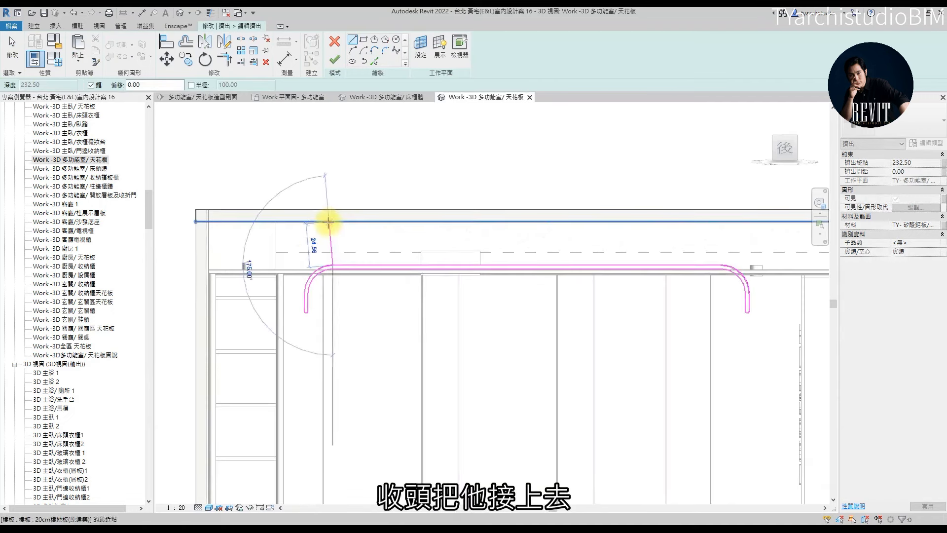
{"action": "left_click", "coordinate": [337, 221]}
{"action": "key", "text": "Escape"}
{"action": "scroll", "coordinate": [338, 265], "scroll_direction": "up", "scroll_amount": 2}
{"action": "scroll", "coordinate": [338, 267], "scroll_direction": "down", "scroll_amount": 1}
{"action": "scroll", "coordinate": [338, 264], "scroll_direction": "down", "scroll_amount": 2}
- Draw a matching vertical strip 2.00 wide from the opposite rounded corner up to the slab's underside
{"action": "middle_click_drag", "start_coordinate": [616, 268], "coordinate": [452, 281]}
{"action": "scroll", "coordinate": [503, 275], "scroll_direction": "up", "scroll_amount": 3}
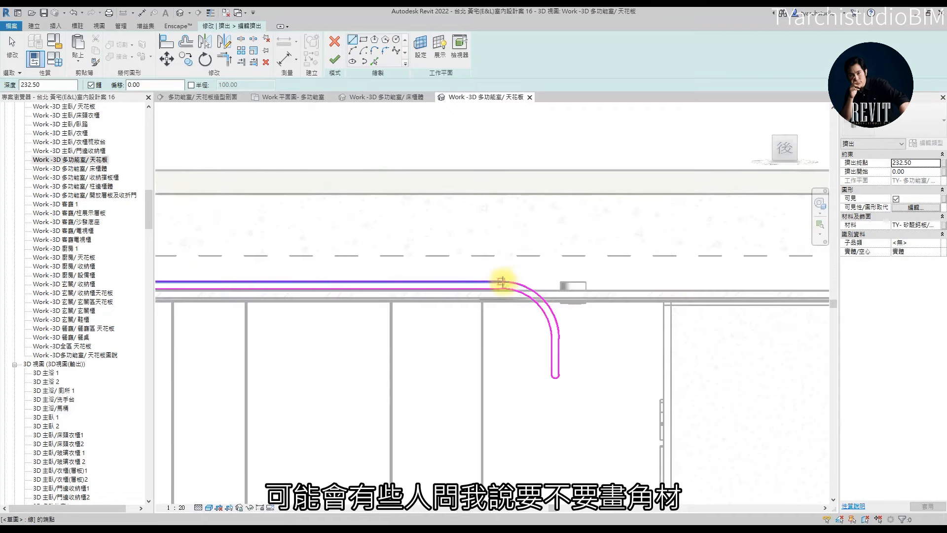
{"action": "left_click", "coordinate": [501, 282]}
{"action": "left_click", "coordinate": [498, 194]}
{"action": "key", "text": "Escape"}
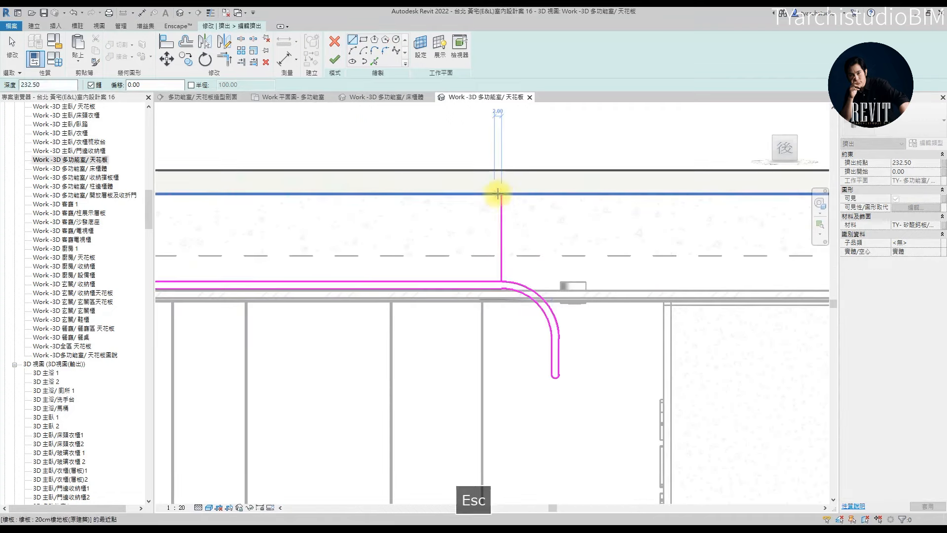
{"action": "left_click", "coordinate": [498, 194]}
{"action": "left_click", "coordinate": [499, 281]}
{"action": "key", "text": "Escape"}
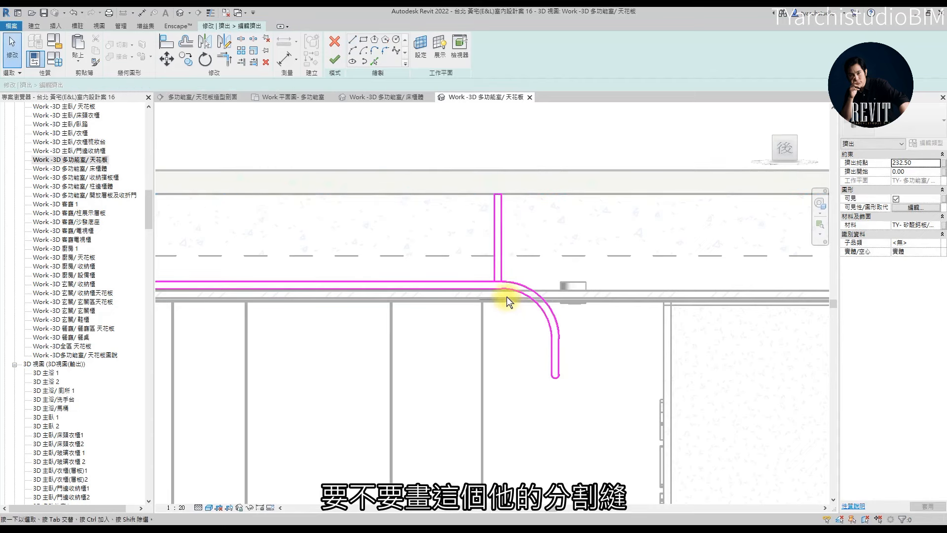
- Split the profile's upper horizontal line at the strips and trim away the segments between each strip's vertical lines
{"action": "scroll", "coordinate": [498, 288], "scroll_direction": "up", "scroll_amount": 2}
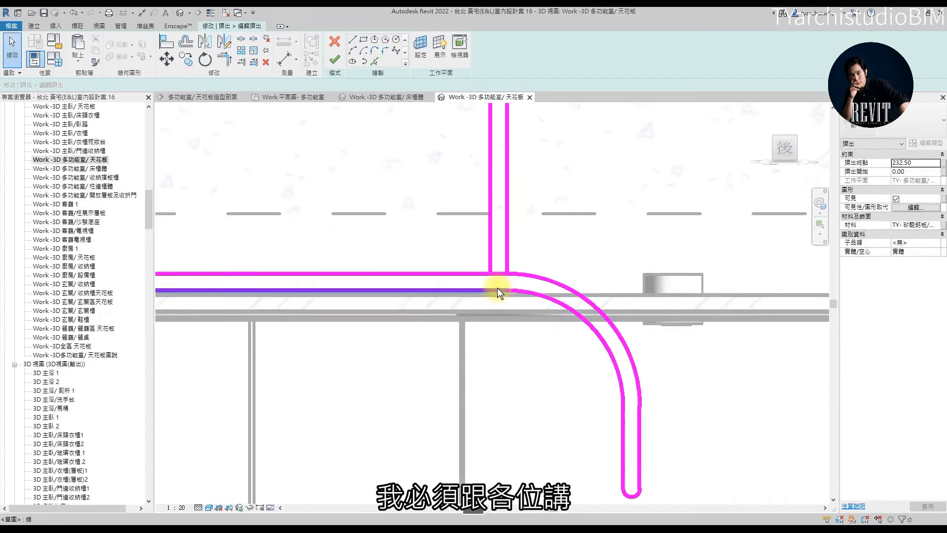
{"action": "scroll", "coordinate": [499, 285], "scroll_direction": "up", "scroll_amount": 2}
{"action": "key", "text": "s"}
{"action": "key", "text": "l"}
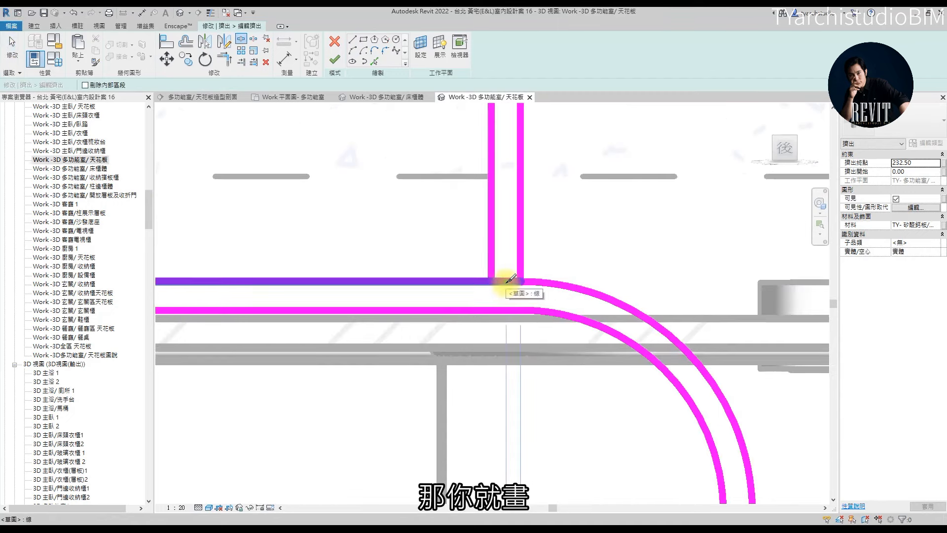
{"action": "key", "text": "t"}
{"action": "key", "text": "r"}
{"action": "scroll", "coordinate": [498, 278], "scroll_direction": "down", "scroll_amount": 3}
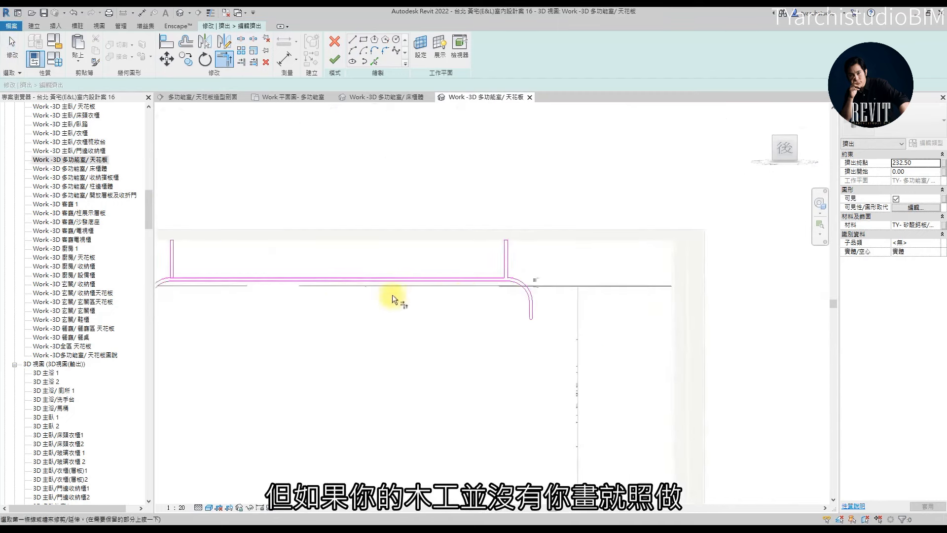
{"action": "middle_click_drag", "start_coordinate": [392, 296], "coordinate": [584, 298]}
{"action": "scroll", "coordinate": [365, 280], "scroll_direction": "up", "scroll_amount": 5}
{"action": "left_click", "coordinate": [344, 288]}
{"action": "left_click", "coordinate": [356, 298]}
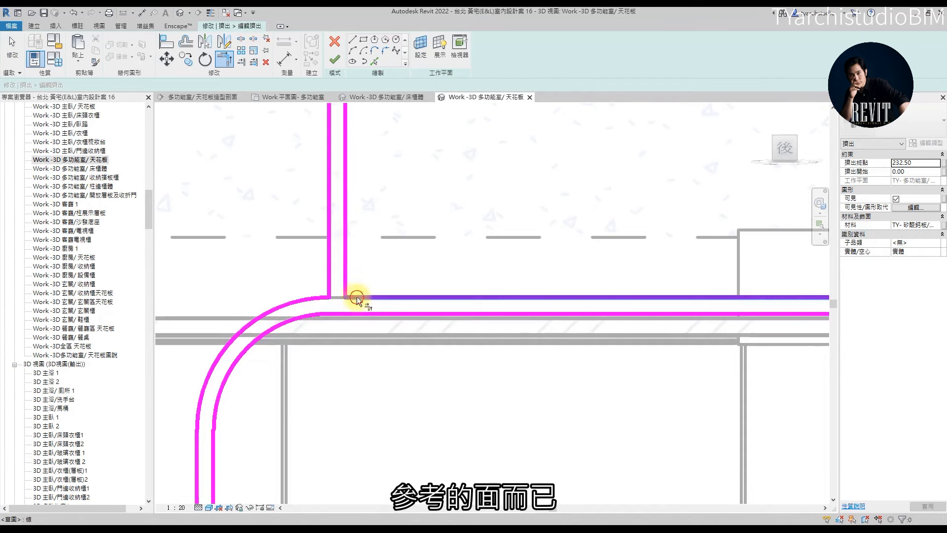
{"action": "scroll", "coordinate": [359, 291], "scroll_direction": "down", "scroll_amount": 4}
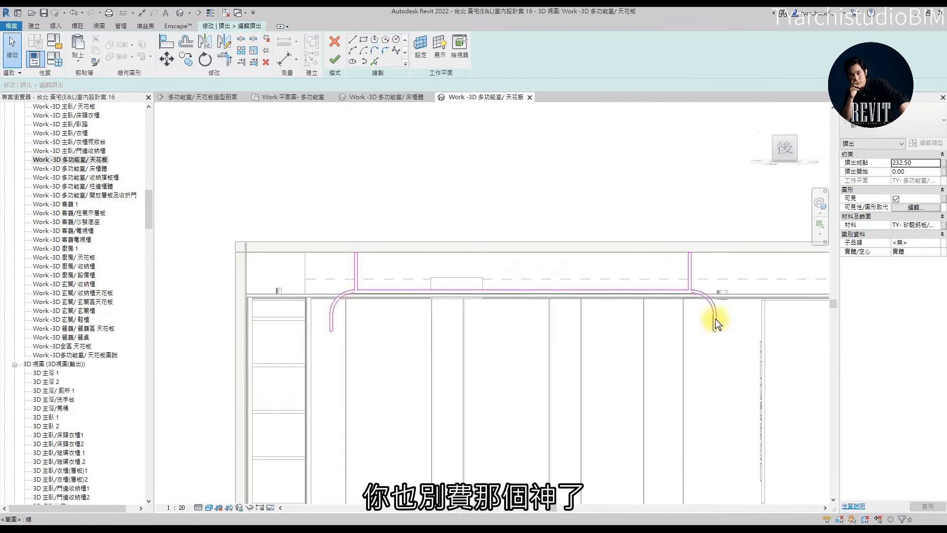
- Delete the curved ends and the lower horizontal line from the copied sketch, keeping the vertical strips and upper line
{"action": "middle_click_drag", "start_coordinate": [715, 318], "coordinate": [706, 321]}
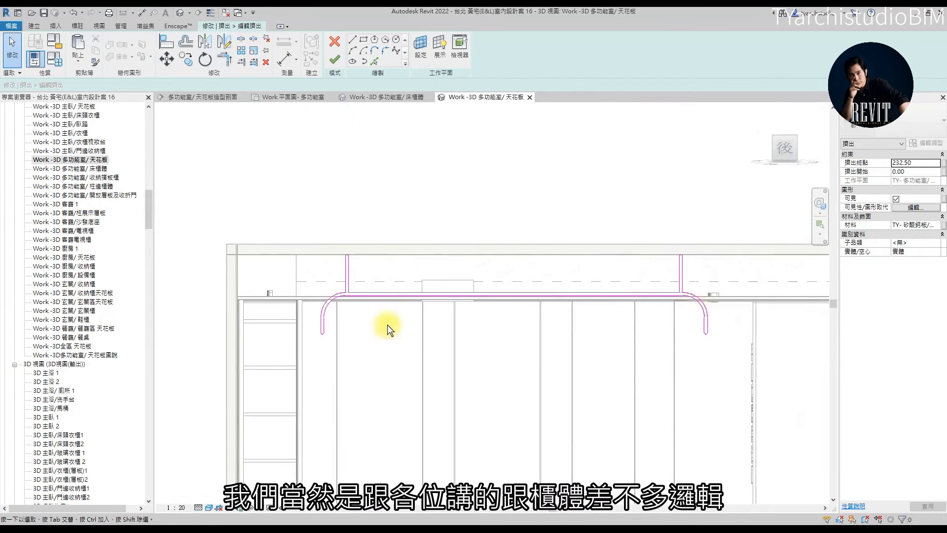
{"action": "left_click_drag", "start_coordinate": [702, 347], "coordinate": [451, 326]}
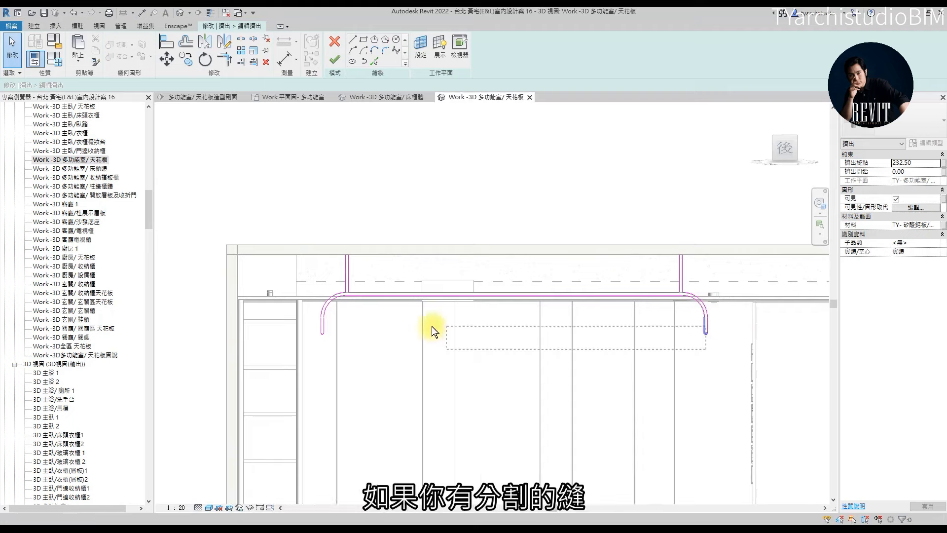
{"action": "left_click_drag", "start_coordinate": [321, 319], "coordinate": [312, 307]}
{"action": "key", "text": "Delete"}
{"action": "left_click", "coordinate": [598, 297]}
{"action": "key", "text": "Delete"}
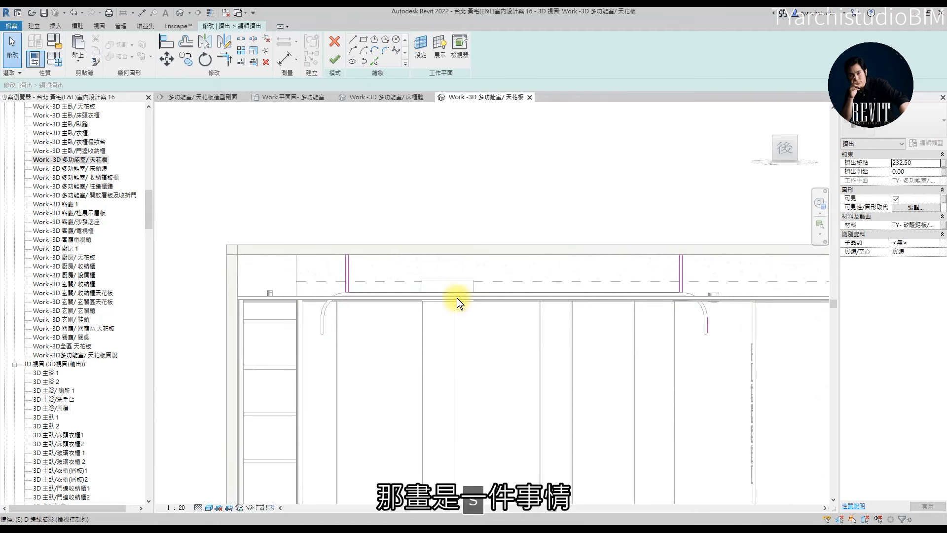
- Split the remaining horizontal line and trim one piece to close the bottom of the first vertical strip
{"action": "key", "text": "l"}
{"action": "left_click", "coordinate": [490, 293]}
{"action": "scroll", "coordinate": [481, 294], "scroll_direction": "up", "scroll_amount": 2}
{"action": "key", "text": "t"}
{"action": "key", "text": "r"}
{"action": "scroll", "coordinate": [284, 293], "scroll_direction": "up", "scroll_amount": 2}
{"action": "left_click", "coordinate": [223, 284]}
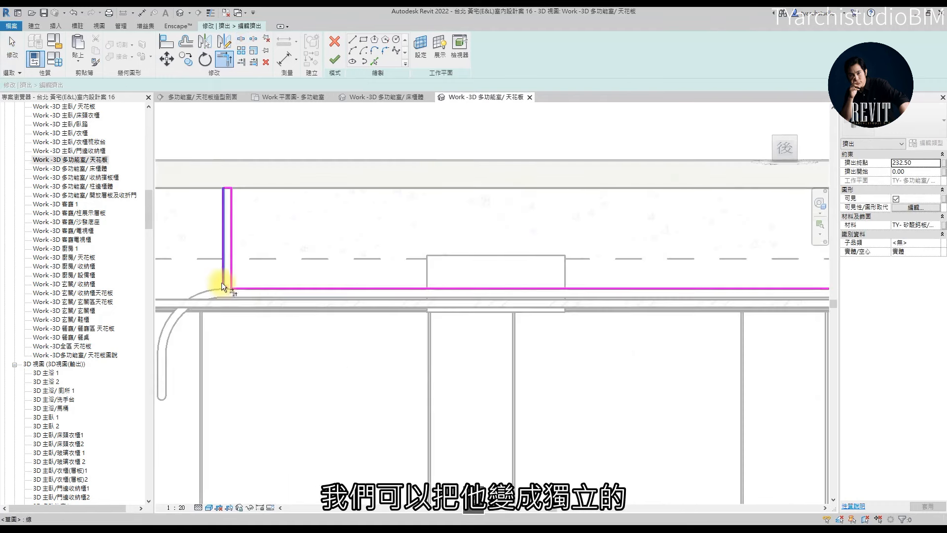
{"action": "left_click", "coordinate": [227, 287]}
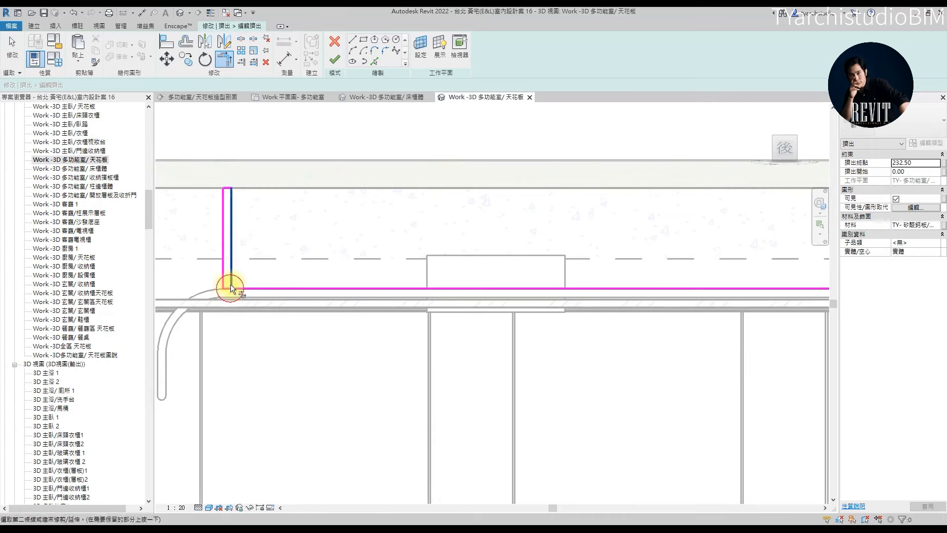
- Trim the other horizontal piece to close the bottom of the second vertical strip and finish the sketch
{"action": "scroll", "coordinate": [511, 280], "scroll_direction": "down", "scroll_amount": 3}
{"action": "scroll", "coordinate": [527, 297], "scroll_direction": "up", "scroll_amount": 3}
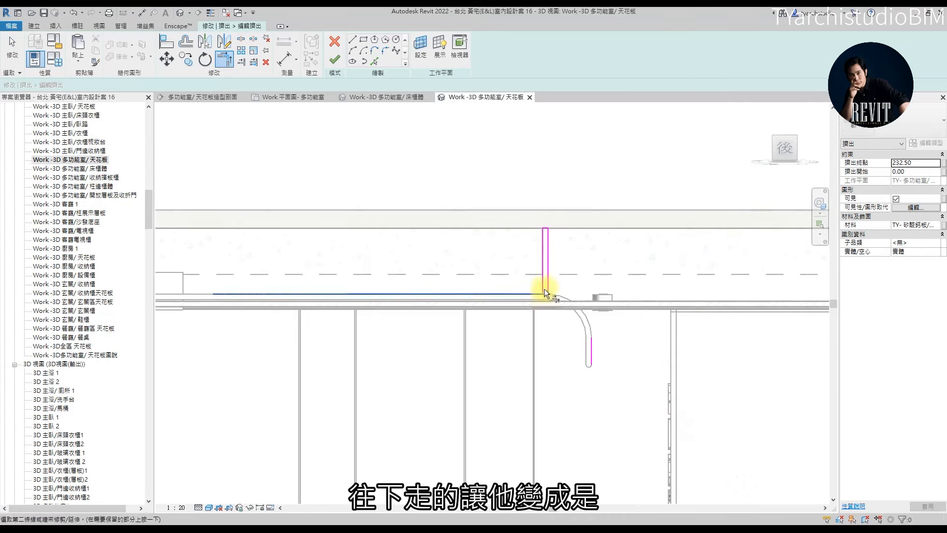
{"action": "scroll", "coordinate": [539, 289], "scroll_direction": "up", "scroll_amount": 3}
{"action": "left_click", "coordinate": [547, 293]}
{"action": "left_click", "coordinate": [544, 290]}
{"action": "scroll", "coordinate": [656, 327], "scroll_direction": "down", "scroll_amount": 2}
{"action": "scroll", "coordinate": [656, 327], "scroll_direction": "down", "scroll_amount": 4}
{"action": "key", "text": "Escape"}
{"action": "left_click", "coordinate": [333, 66]}
- Examine the curved ceiling board and its two vertical strips from several angles, and finish the in-place model
{"action": "middle_click_drag", "start_coordinate": [613, 310], "coordinate": [596, 333], "text": "shift"}
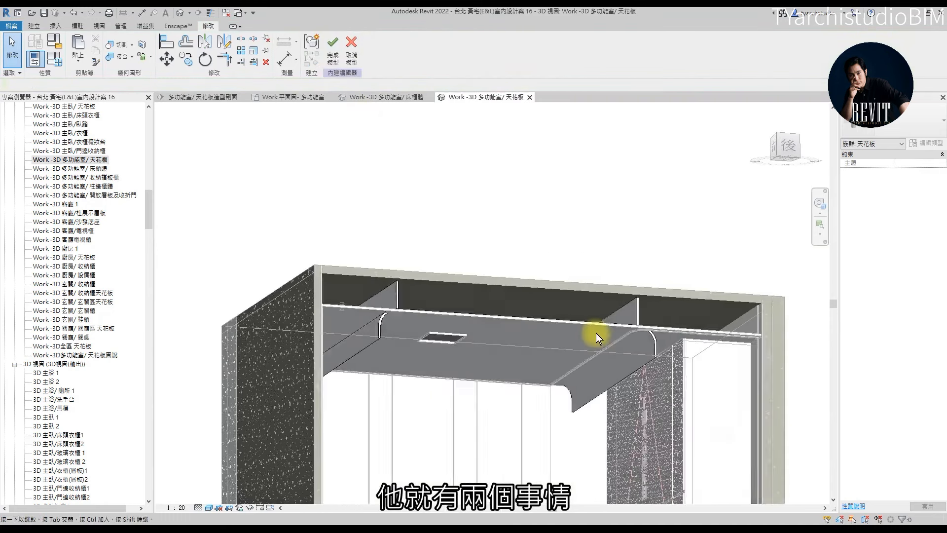
{"action": "scroll", "coordinate": [611, 341], "scroll_direction": "down", "scroll_amount": 2}
{"action": "middle_click_drag", "start_coordinate": [458, 327], "coordinate": [508, 318], "text": "shift"}
{"action": "middle_click_drag", "start_coordinate": [523, 359], "coordinate": [539, 334], "text": "shift"}
{"action": "scroll", "coordinate": [540, 339], "scroll_direction": "up", "scroll_amount": 3}
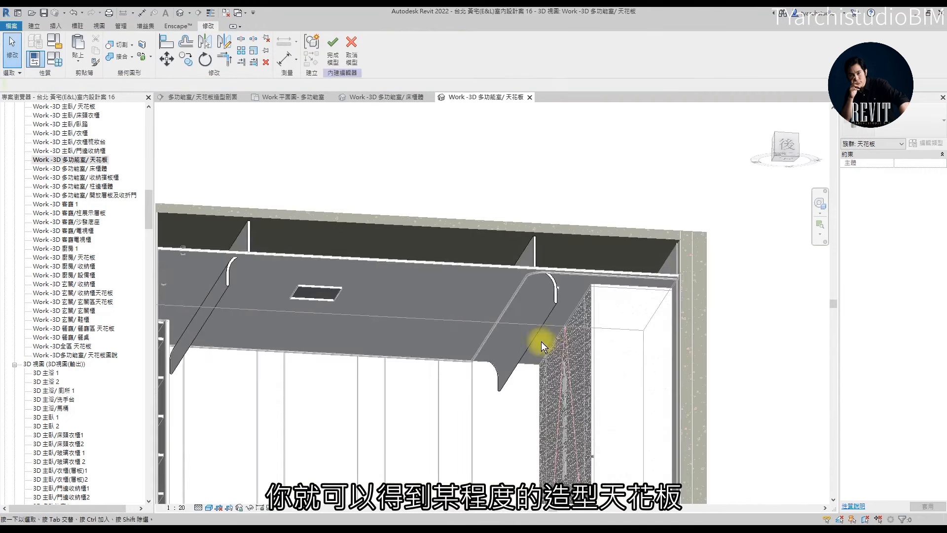
{"action": "scroll", "coordinate": [560, 319], "scroll_direction": "down", "scroll_amount": 3}
{"action": "middle_click_drag", "start_coordinate": [545, 285], "coordinate": [574, 348], "text": "shift"}
{"action": "middle_click_drag", "start_coordinate": [568, 381], "coordinate": [573, 312], "text": "shift"}
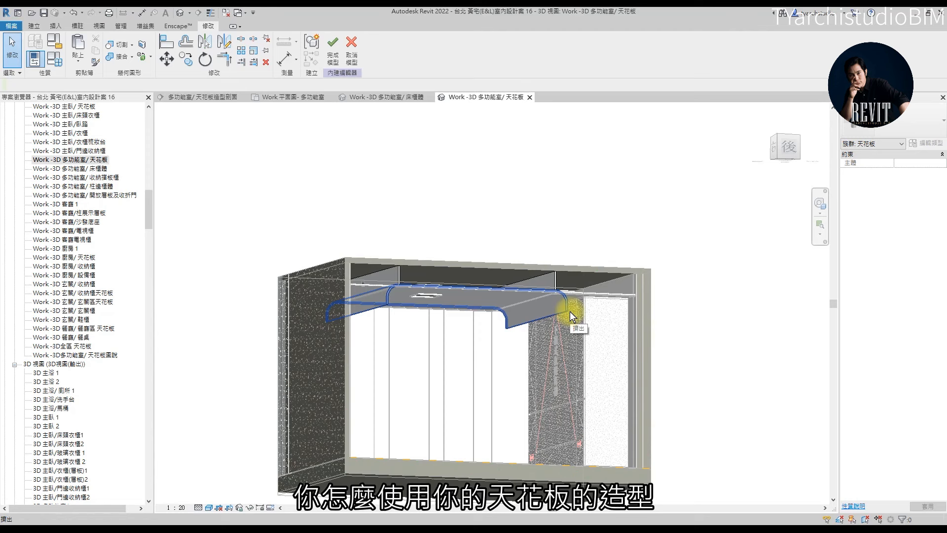
{"action": "left_click", "coordinate": [330, 58]}
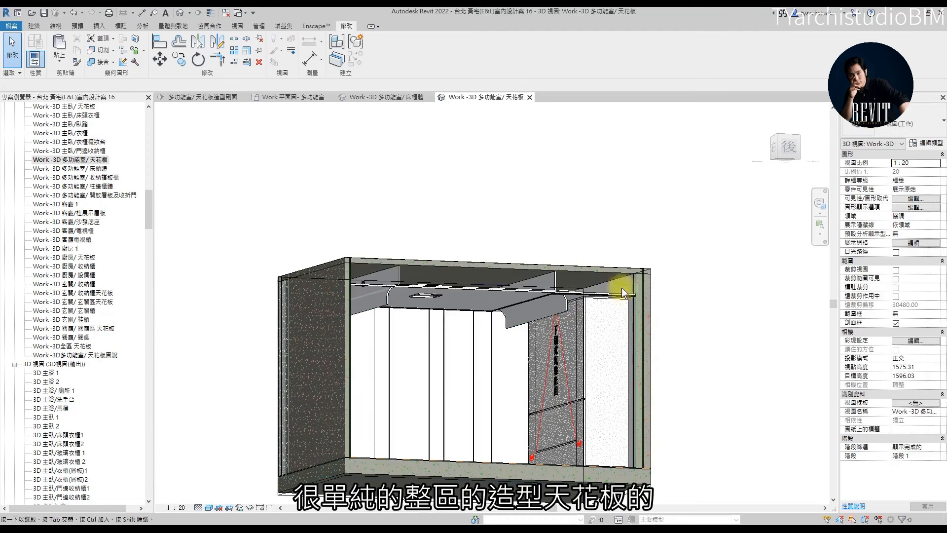
- Reopen the in-place ceiling for editing and delete the curved extrusion, keeping the vertical strips
{"action": "left_click", "coordinate": [566, 319]}
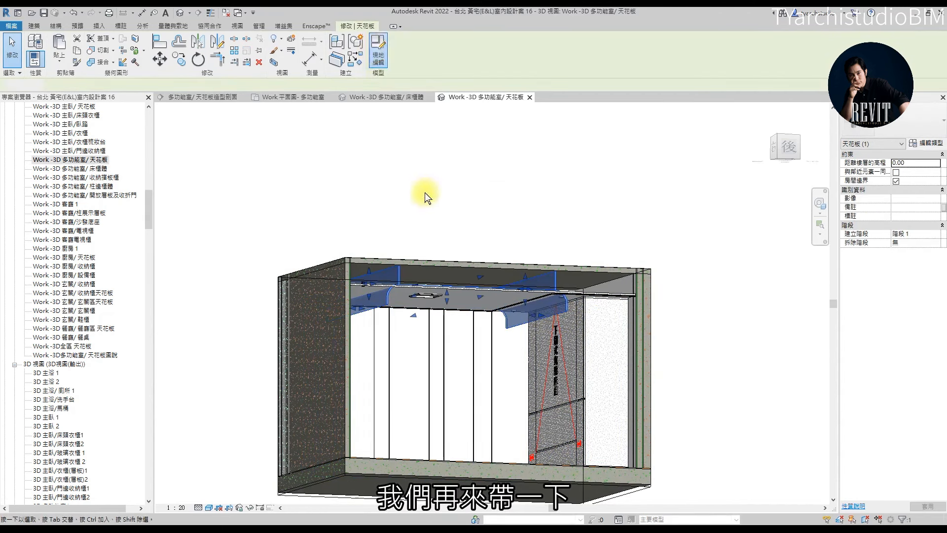
{"action": "left_click", "coordinate": [383, 300]}
{"action": "key", "text": "Return"}
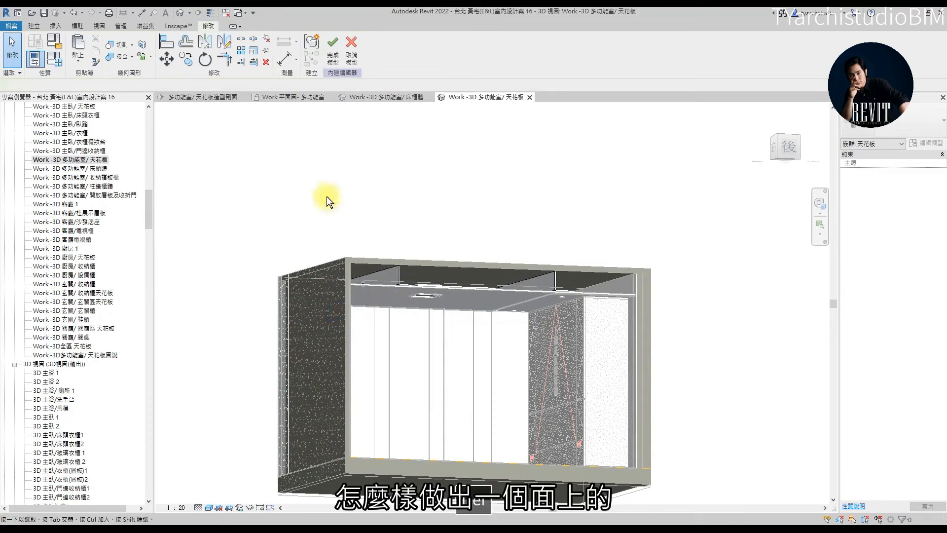
- In the multi-purpose room floor plan, sketch a new rectangular extrusion across most of the room and set its start to 220 and end to 222
{"action": "left_click", "coordinate": [282, 98]}
{"action": "middle_click_drag", "start_coordinate": [474, 277], "coordinate": [430, 294]}
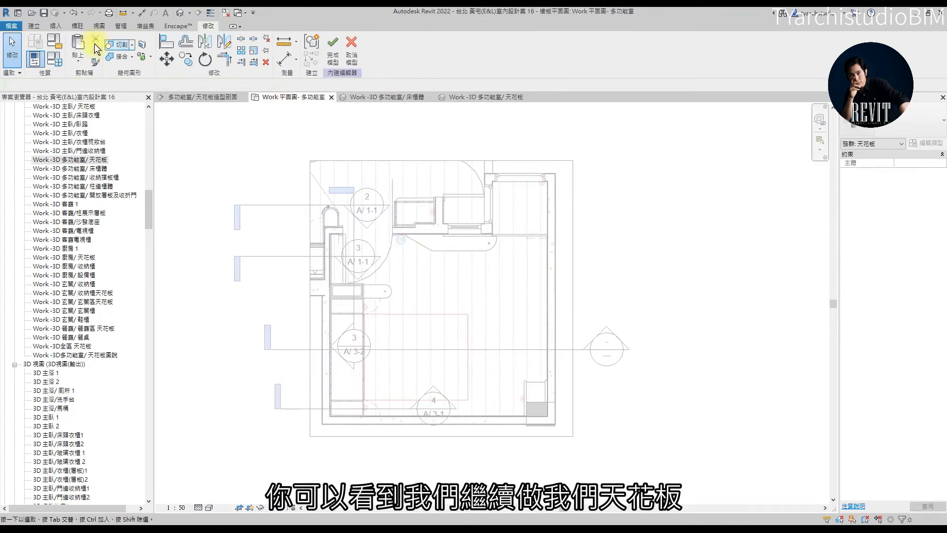
{"action": "left_click", "coordinate": [34, 26]}
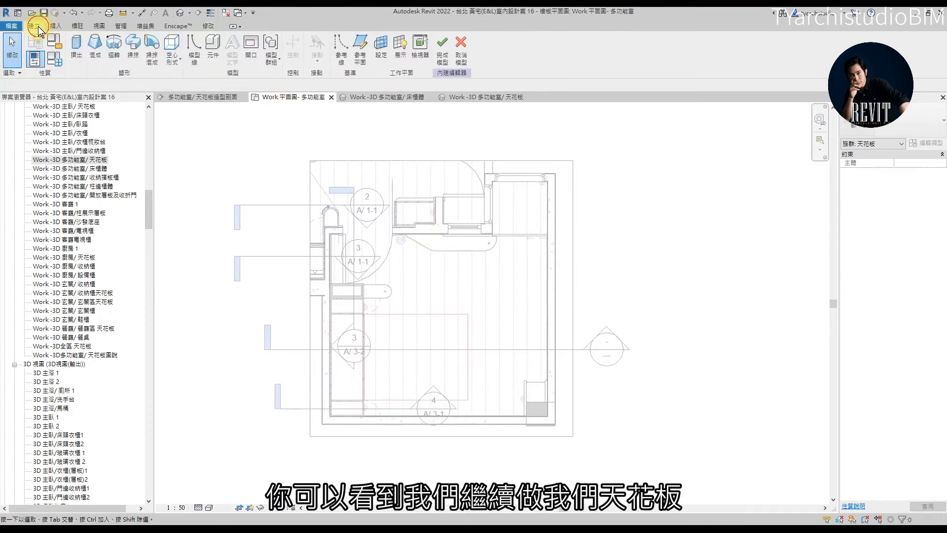
{"action": "left_click", "coordinate": [78, 45]}
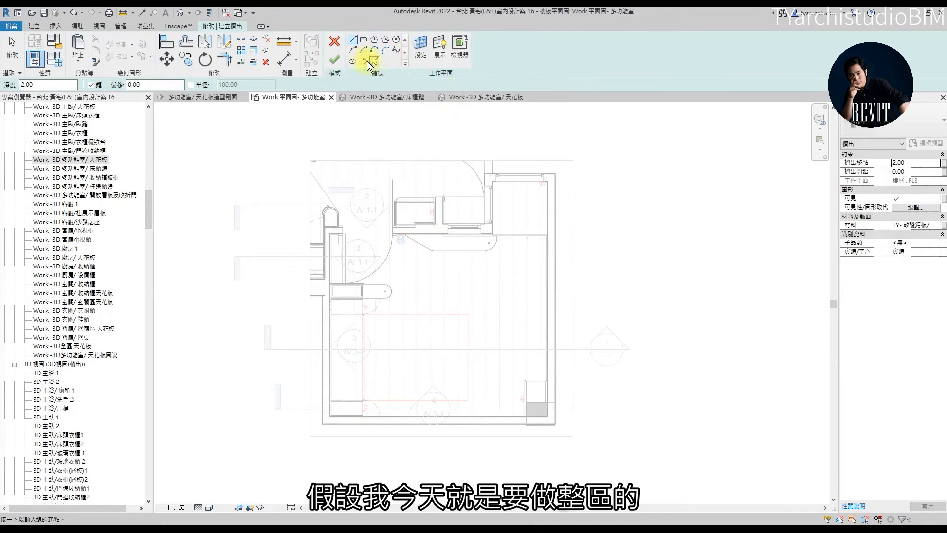
{"action": "left_click", "coordinate": [364, 41]}
{"action": "scroll", "coordinate": [429, 247], "scroll_direction": "up", "scroll_amount": 2}
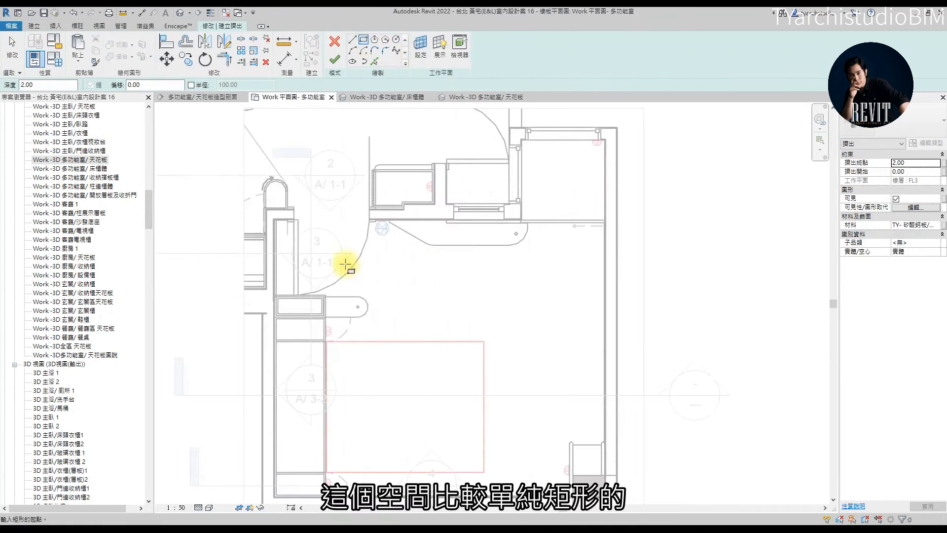
{"action": "left_click", "coordinate": [286, 234]}
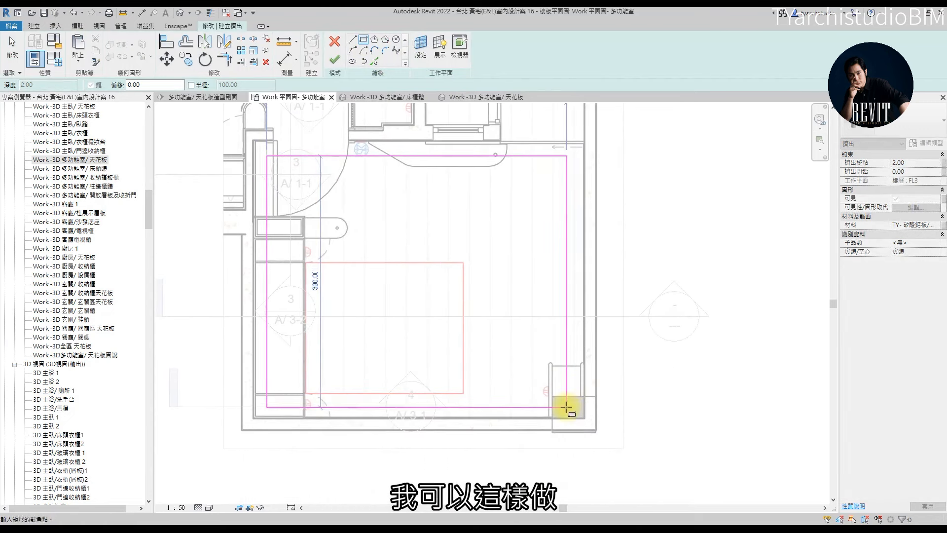
{"action": "key", "text": "Escape"}
{"action": "scroll", "coordinate": [567, 402], "scroll_direction": "down", "scroll_amount": 2}
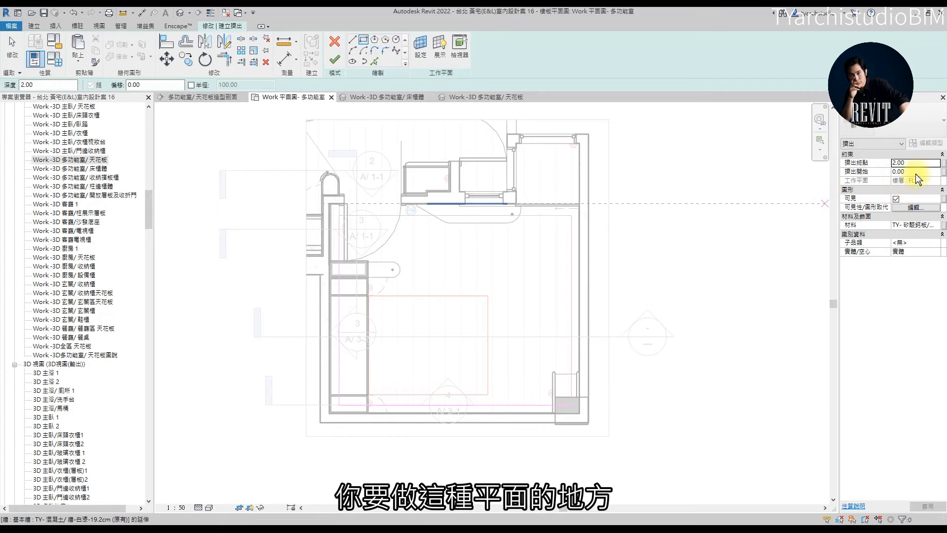
{"action": "left_click", "coordinate": [916, 172]}
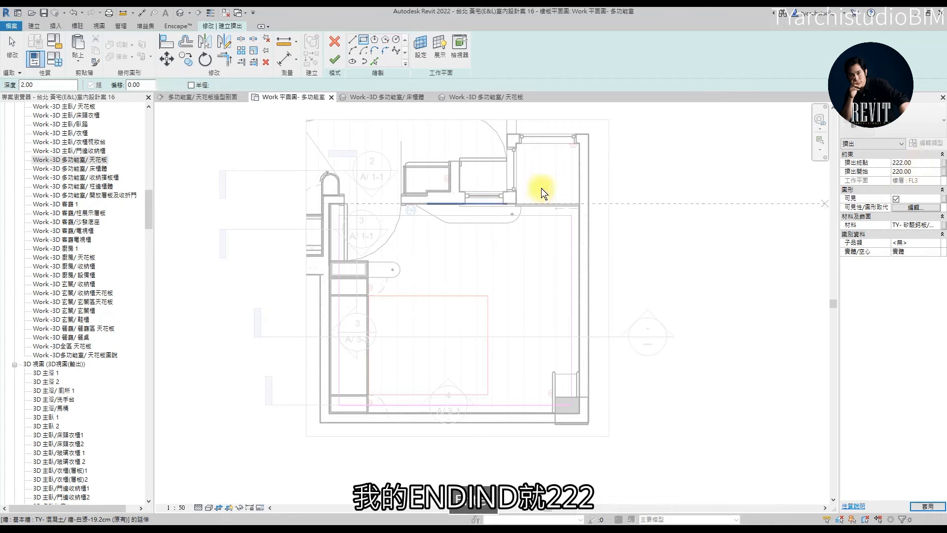
{"action": "scroll", "coordinate": [341, 212], "scroll_direction": "up", "scroll_amount": 3}
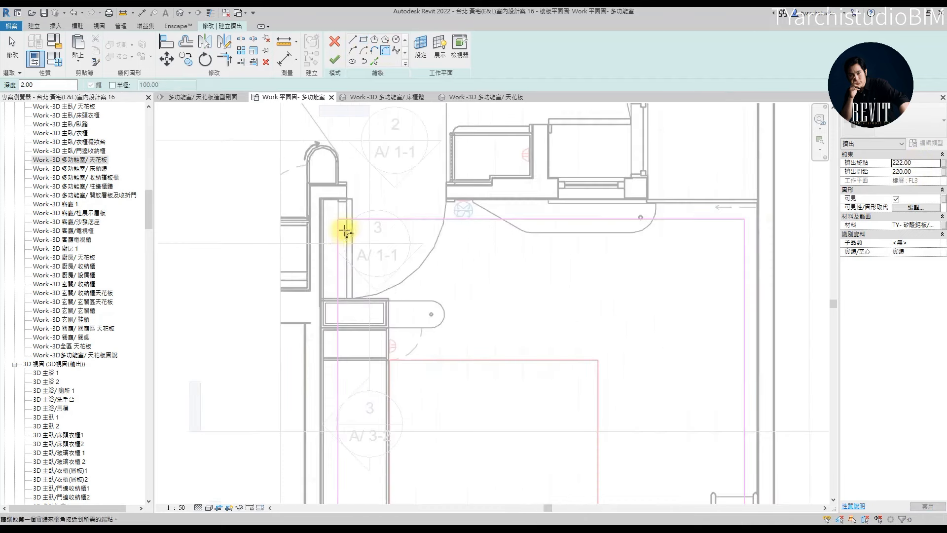
{"action": "left_click", "coordinate": [365, 40]}
{"action": "scroll", "coordinate": [332, 219], "scroll_direction": "down", "scroll_amount": 2}
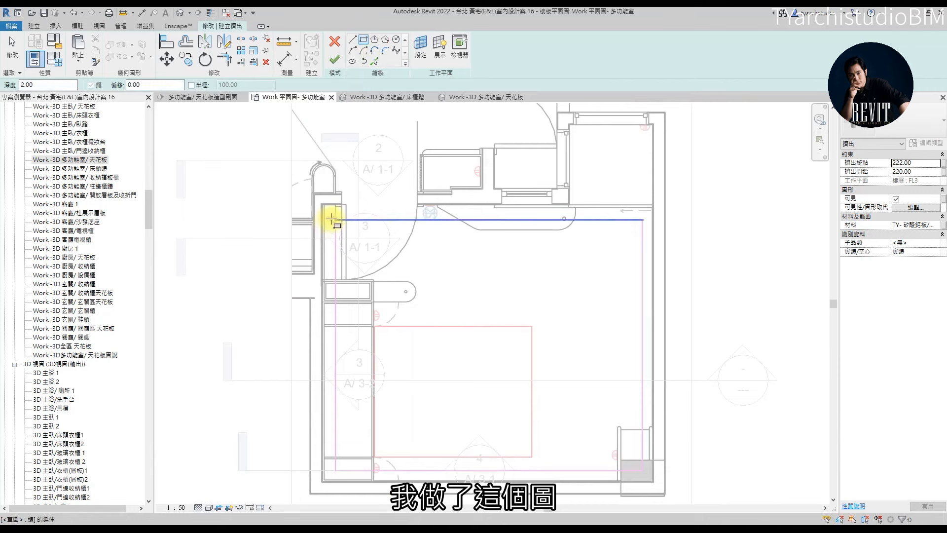
{"action": "left_click", "coordinate": [333, 220]}
{"action": "key", "text": "Escape"}
- Round the sketched rectangle's upper-left corner with a fillet arc of about 42 and the upper-right corner with about 62
{"action": "left_click", "coordinate": [384, 50]}
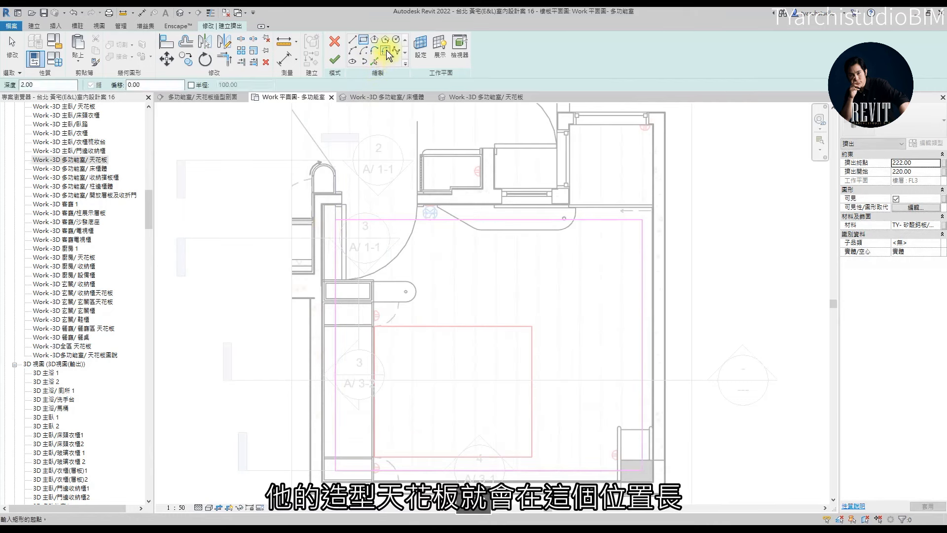
{"action": "scroll", "coordinate": [325, 242], "scroll_direction": "up", "scroll_amount": 2}
{"action": "left_click", "coordinate": [339, 222]}
{"action": "left_click", "coordinate": [344, 213]}
{"action": "left_click", "coordinate": [367, 217]}
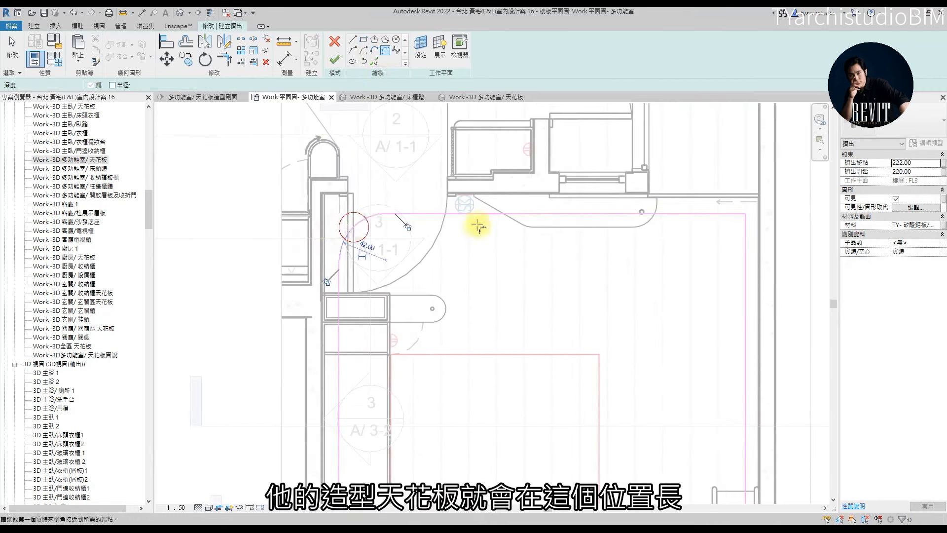
{"action": "scroll", "coordinate": [488, 220], "scroll_direction": "down", "scroll_amount": 1}
{"action": "left_click", "coordinate": [688, 230]}
{"action": "left_click", "coordinate": [672, 258]}
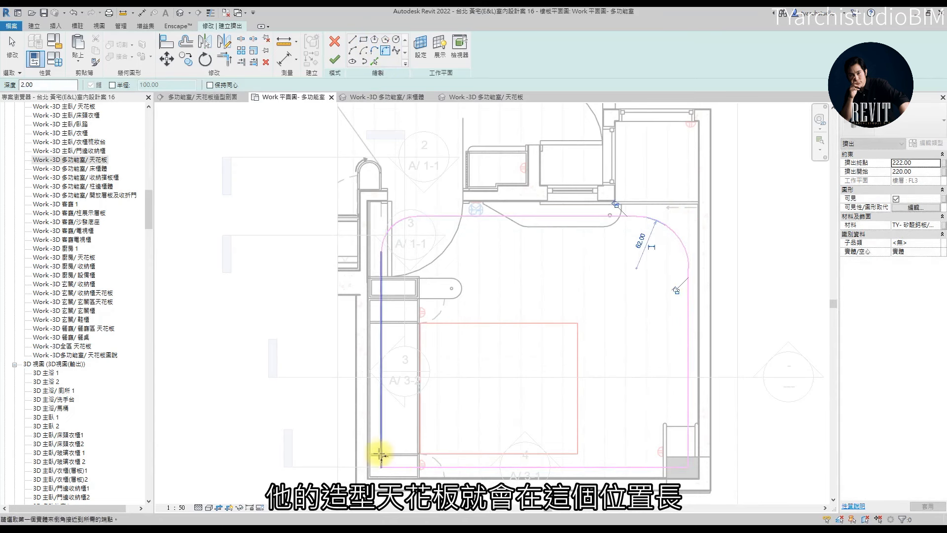
- Round the lower-left corner with a fillet arc of about 80 and the lower-right corner with a larger one, and finish the extrusion
{"action": "left_click", "coordinate": [389, 465]}
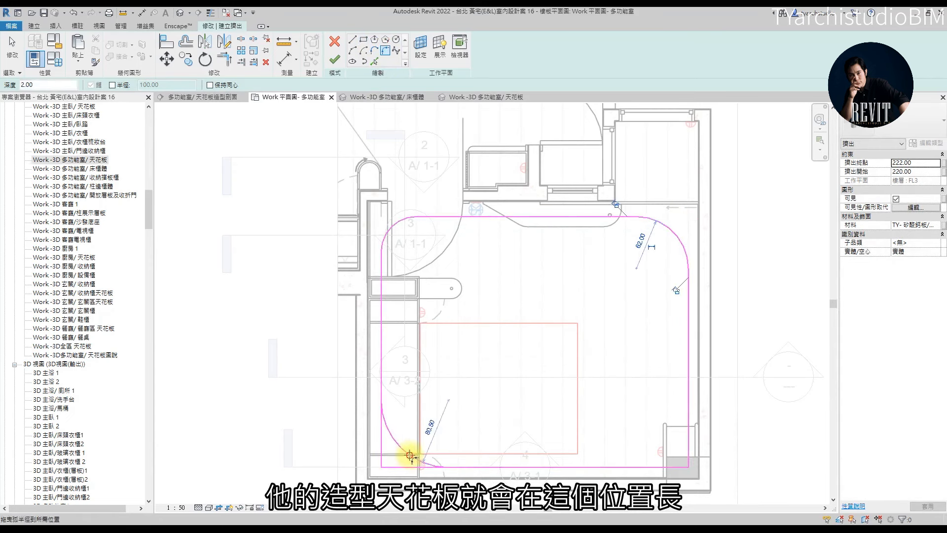
{"action": "left_click", "coordinate": [685, 449]}
{"action": "key", "text": "Escape"}
{"action": "key", "text": "Escape"}
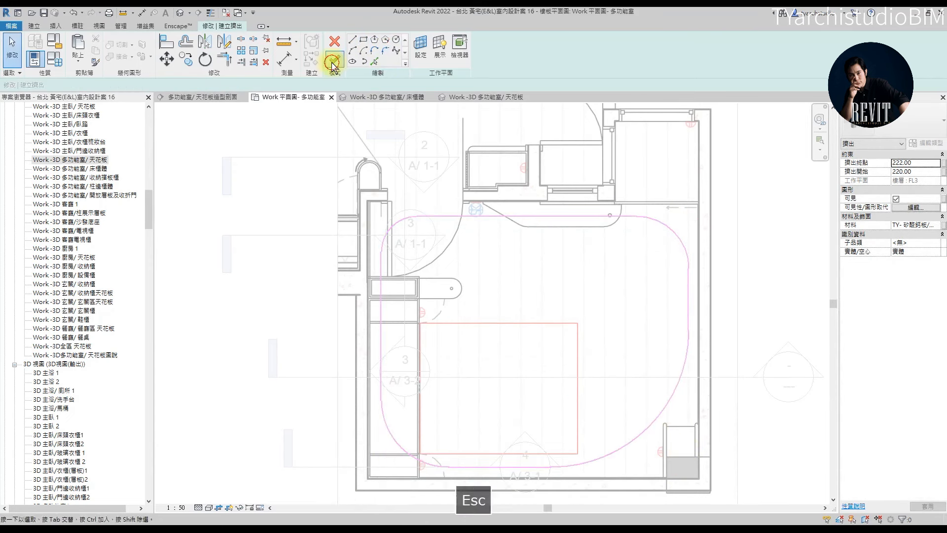
{"action": "left_click", "coordinate": [332, 63]}
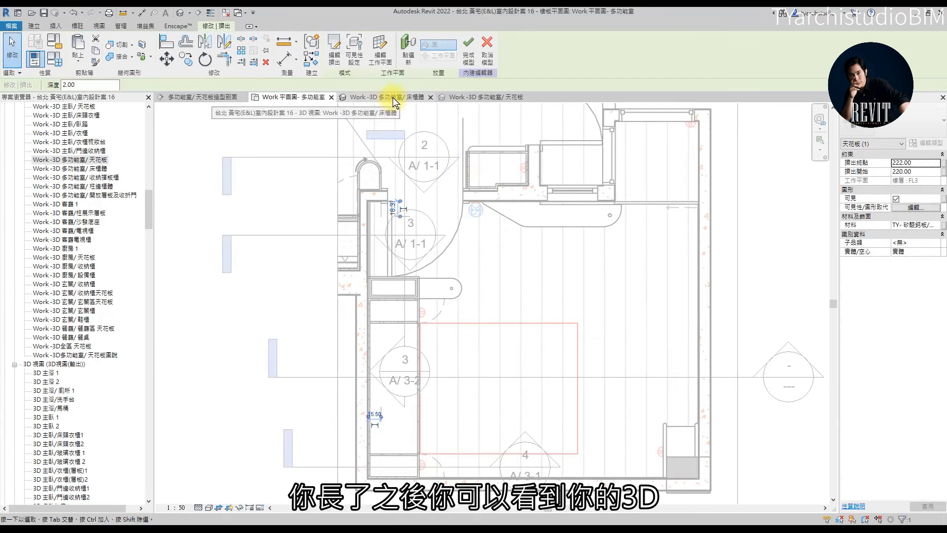
- Examine the rounded ceiling board in the multi-purpose room's ceiling 3D view, ending with it selected and seen straight from the back
{"action": "left_click", "coordinate": [488, 96]}
{"action": "left_click", "coordinate": [430, 97]}
{"action": "middle_click_drag", "start_coordinate": [594, 357], "coordinate": [498, 256], "text": "shift"}
{"action": "left_click", "coordinate": [361, 232]}
{"action": "middle_click_drag", "start_coordinate": [421, 286], "coordinate": [450, 359], "text": "shift"}
{"action": "left_click", "coordinate": [784, 147]}
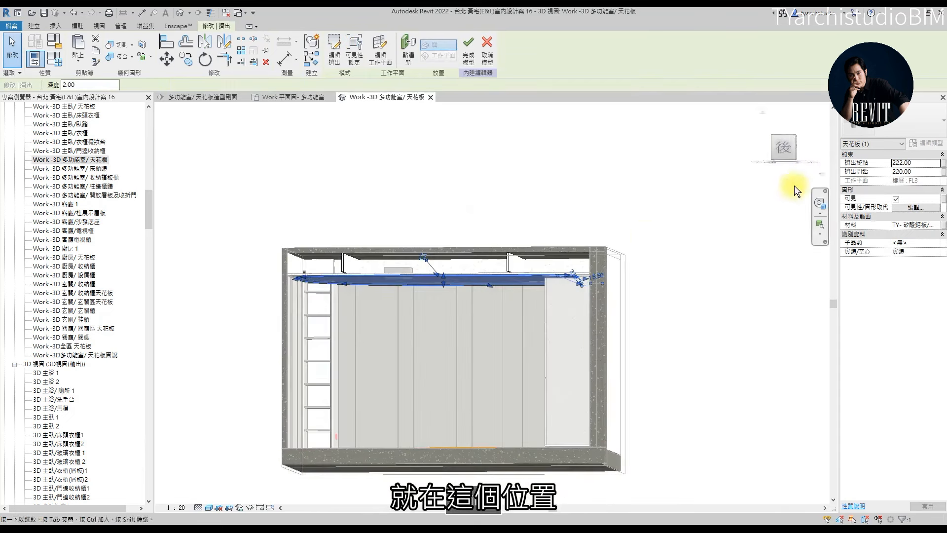
{"action": "left_click", "coordinate": [783, 147]}
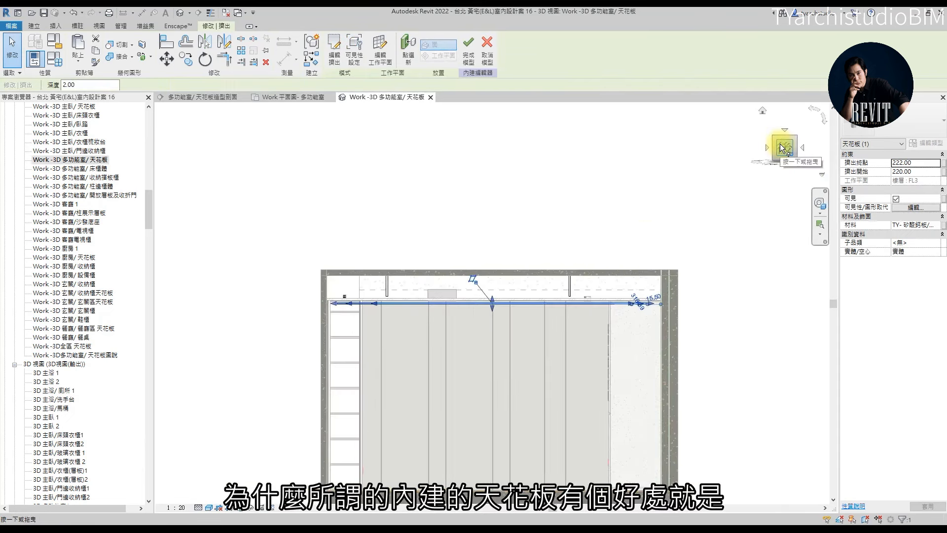
- Edit the board's extrusion sketch to add an inner rectangle as a central opening, and finish the sketch
{"action": "left_click", "coordinate": [332, 49]}
{"action": "mouse_move", "coordinate": [481, 305]}
{"action": "middle_mouse_down", "text": "shift"}
{"action": "mouse_move", "coordinate": [474, 285]}
{"action": "mouse_move", "coordinate": [507, 386]}
{"action": "middle_mouse_up", "text": "shift"}
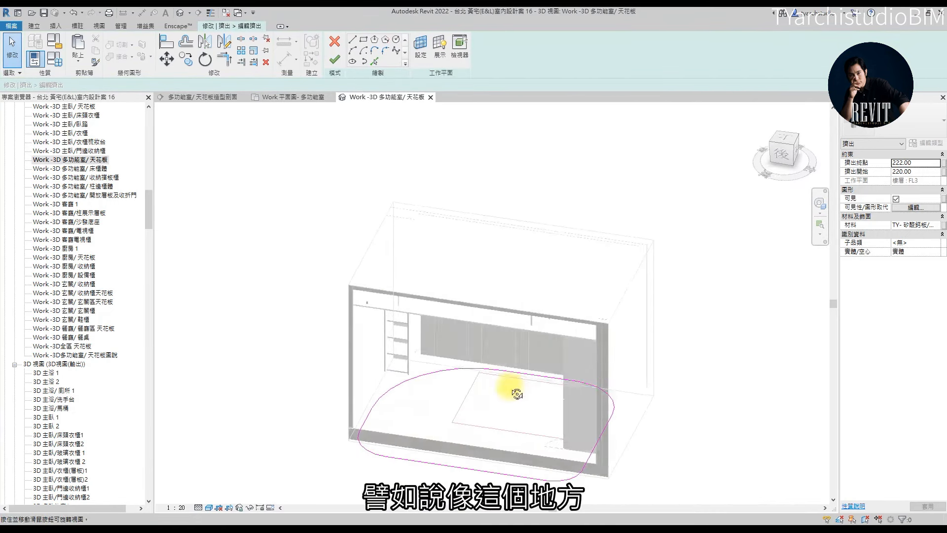
{"action": "left_click", "coordinate": [364, 41]}
{"action": "left_click", "coordinate": [436, 384]}
{"action": "left_click", "coordinate": [565, 458]}
{"action": "left_click", "coordinate": [335, 59]}
{"action": "middle_click_drag", "start_coordinate": [495, 313], "coordinate": [531, 264], "text": "shift"}
- Lower the ceiling board by setting its extrusion start to 190 and its extrusion end to 192
{"action": "left_click", "coordinate": [573, 270]}
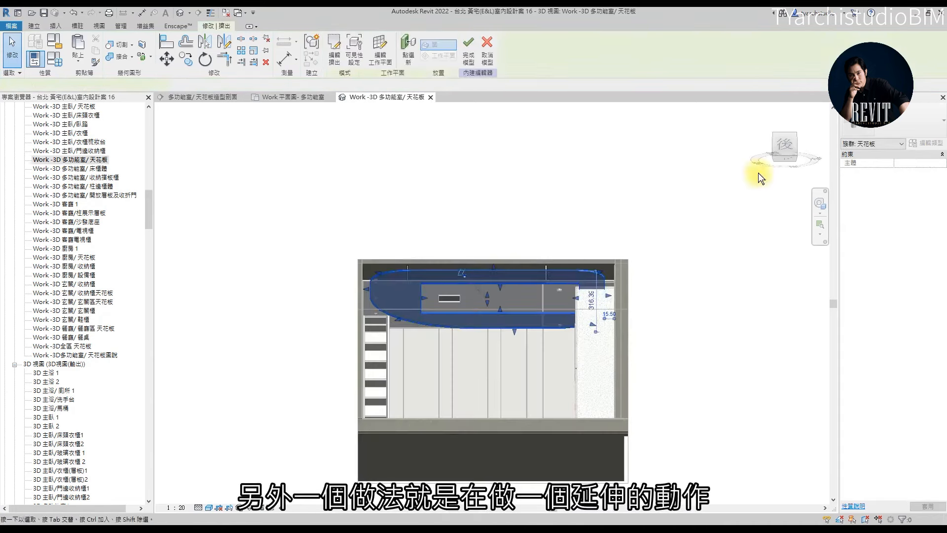
{"action": "left_click", "coordinate": [785, 145]}
{"action": "scroll", "coordinate": [457, 286], "scroll_direction": "up", "scroll_amount": 3}
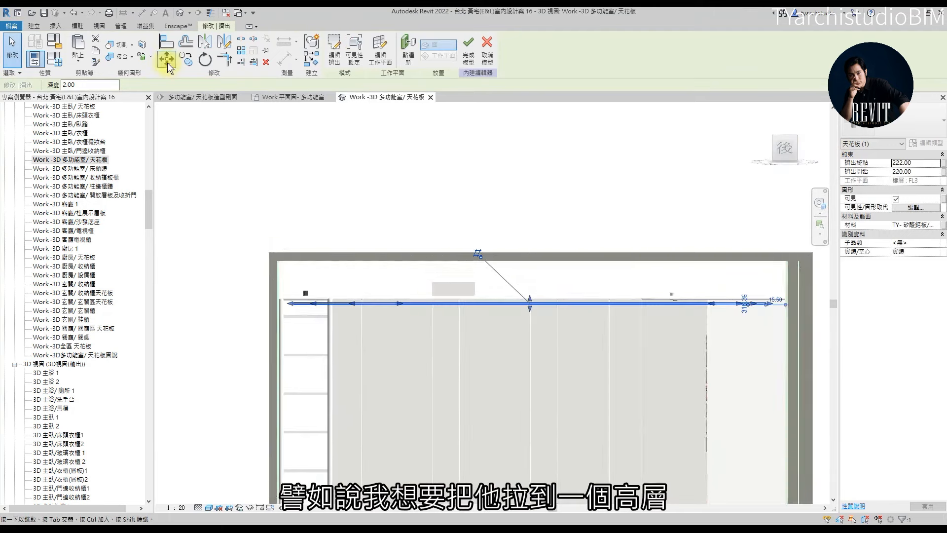
{"action": "left_click_drag", "start_coordinate": [532, 313], "coordinate": [537, 332]}
{"action": "middle_click_drag", "start_coordinate": [660, 352], "coordinate": [603, 329]}
{"action": "left_click", "coordinate": [929, 171]}
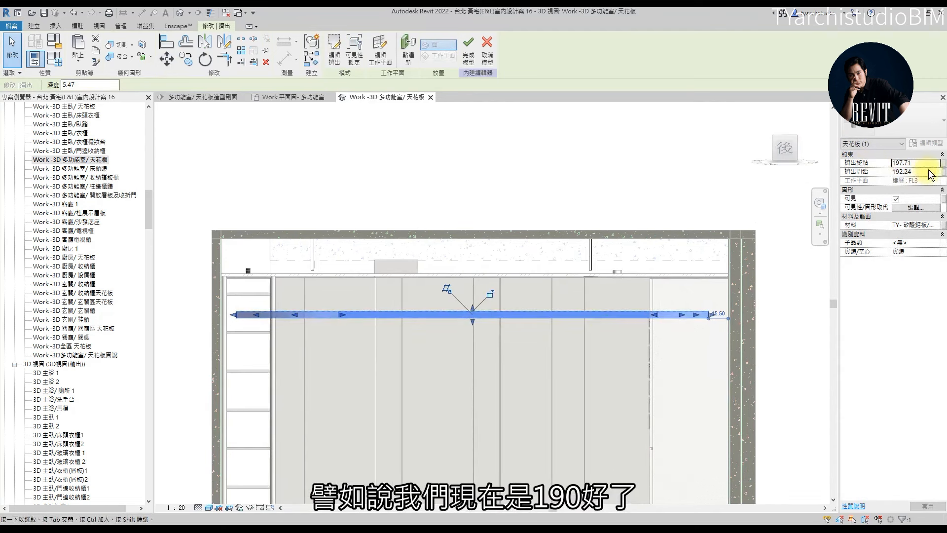
{"action": "left_click", "coordinate": [927, 163]}
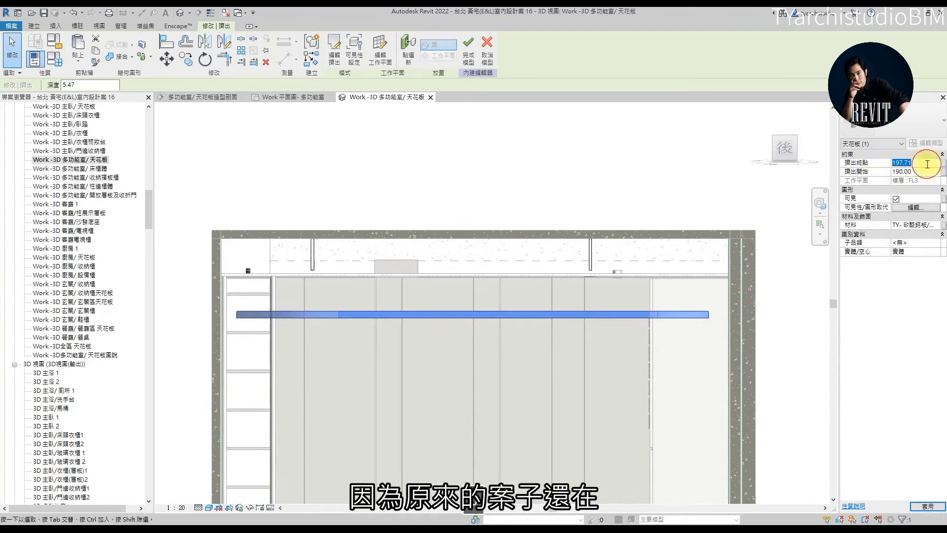
{"action": "type", "text": "192"}
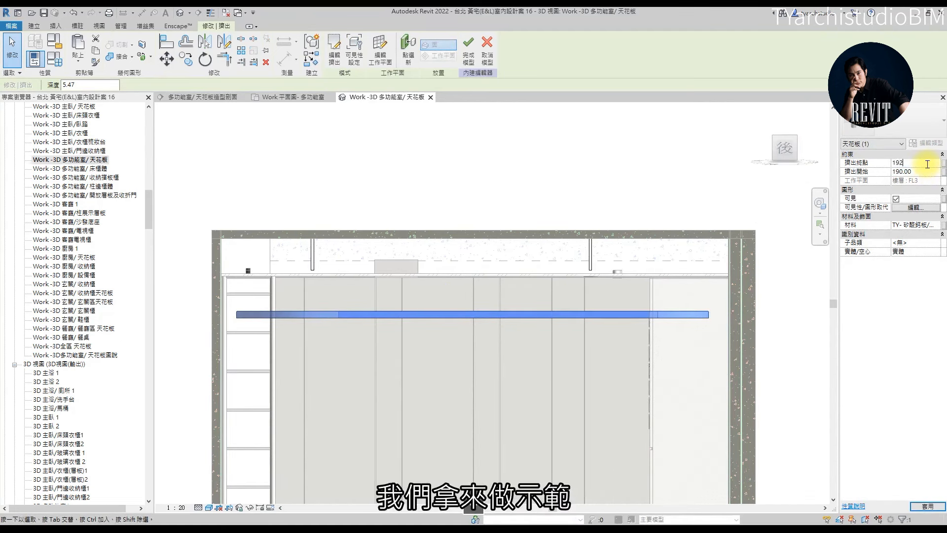
{"action": "left_click", "coordinate": [561, 152]}
- Copy the lowered ceiling board and paste the copy aligned to the same place
{"action": "left_click", "coordinate": [455, 319]}
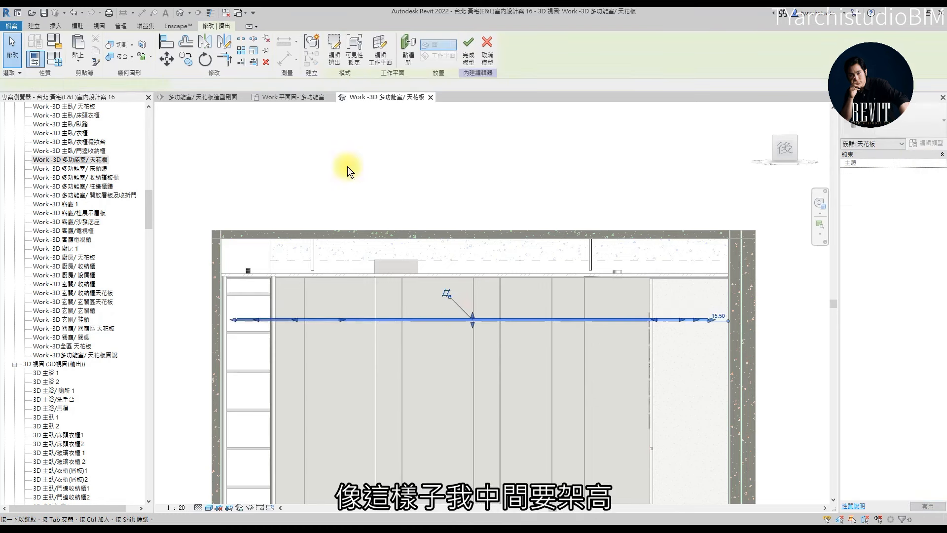
{"action": "left_click", "coordinate": [88, 62]}
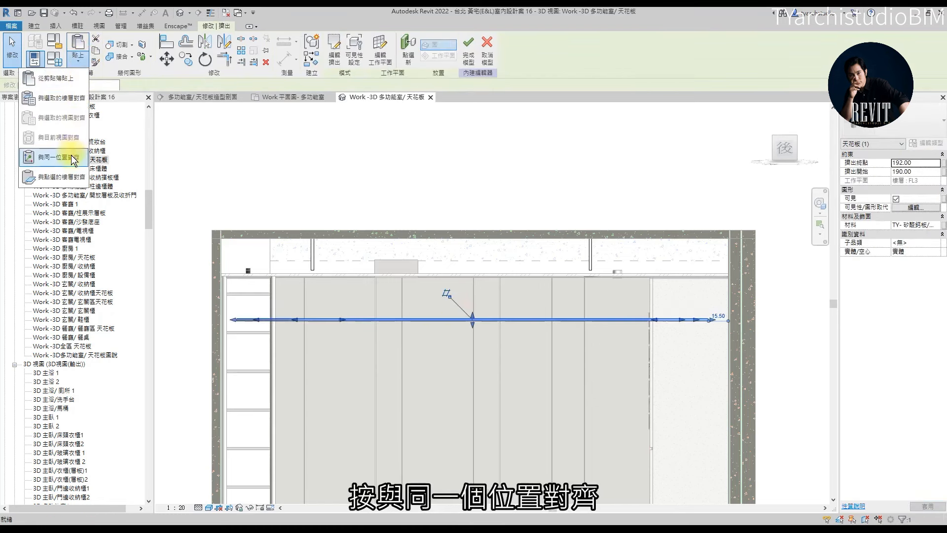
{"action": "left_click", "coordinate": [70, 153]}
- Edit the copied board's sketch in the floor plan and offset a copy of the whole inner rectangle outward by 2
{"action": "left_click", "coordinate": [341, 55]}
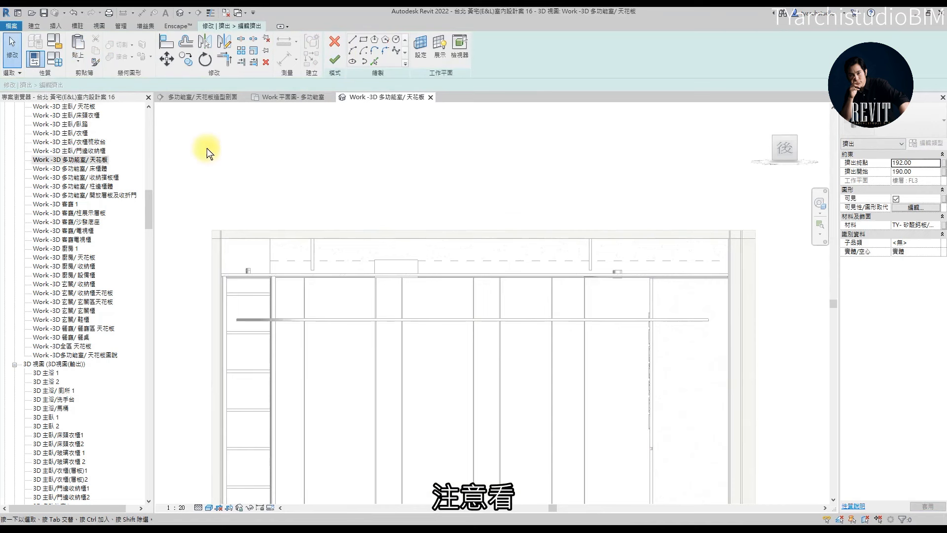
{"action": "left_click", "coordinate": [276, 97]}
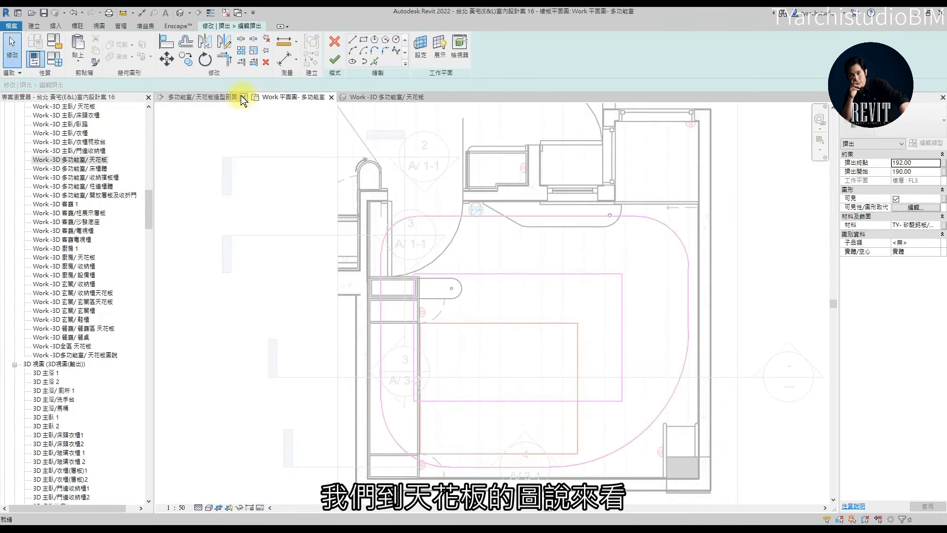
{"action": "middle_click_drag", "start_coordinate": [508, 317], "coordinate": [473, 280]}
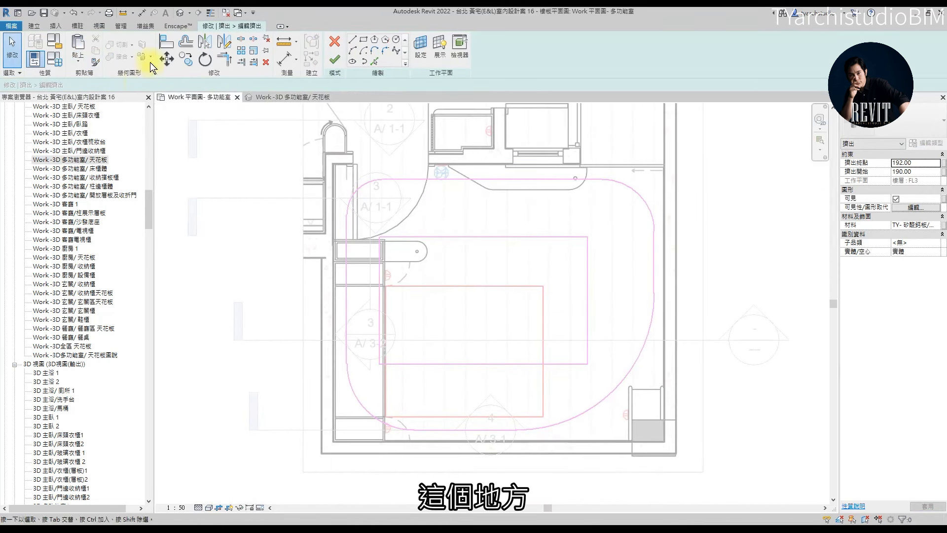
{"action": "left_click", "coordinate": [190, 42]}
{"action": "key", "text": "Tab"}
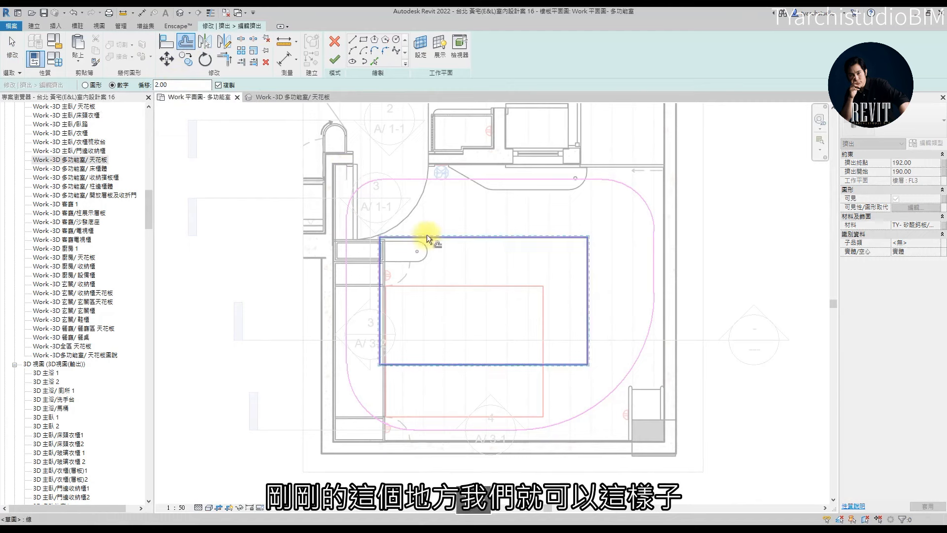
{"action": "left_click", "coordinate": [427, 235]}
{"action": "key", "text": "Escape"}
- Delete the rounded outer outline from the copied extrusion, set its end to 220, and finish the sketch
{"action": "key", "text": "Tab"}
{"action": "left_click", "coordinate": [427, 178]}
{"action": "key", "text": "Delete"}
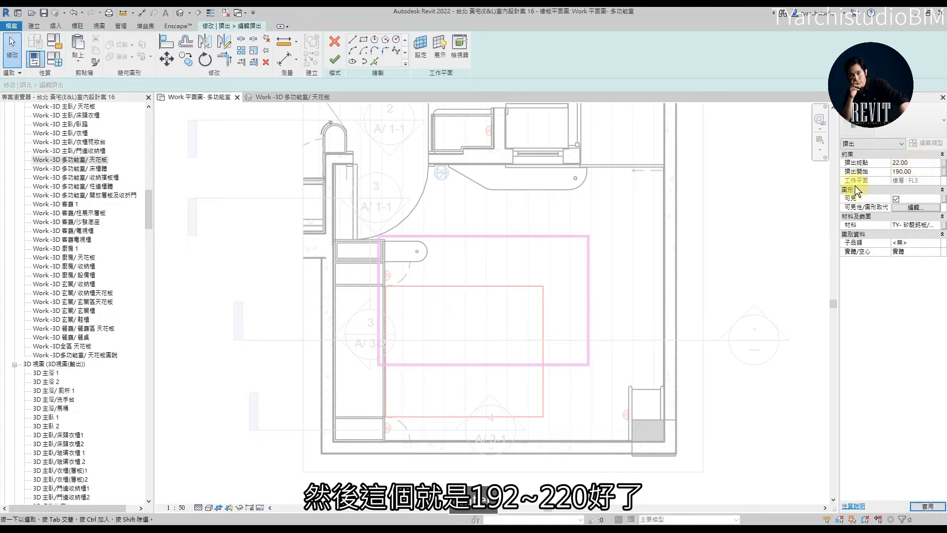
{"action": "left_click", "coordinate": [924, 162]}
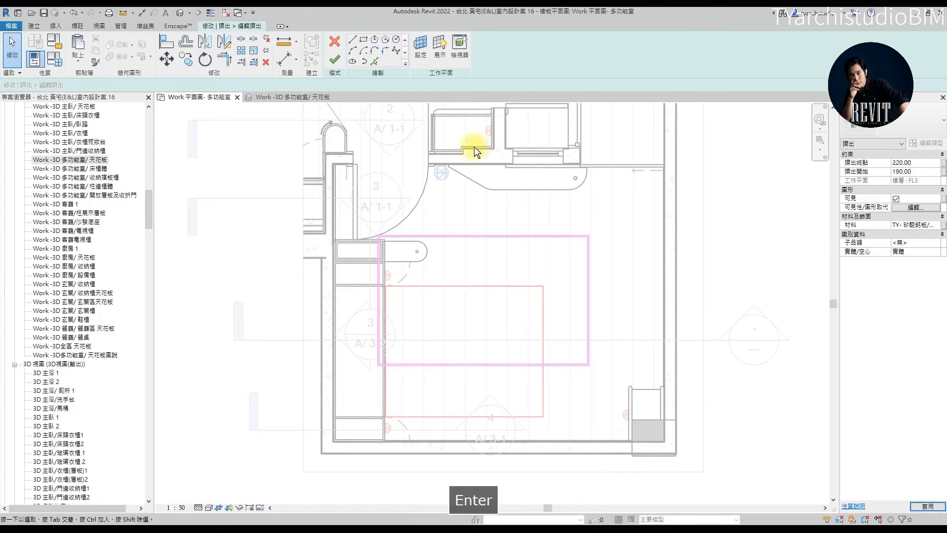
{"action": "left_click", "coordinate": [334, 59]}
- Isolate the ceiling category in the multi-purpose room's 3D ceiling view, using the selected ceiling extrusions
{"action": "left_click", "coordinate": [292, 97]}
{"action": "middle_click_drag", "start_coordinate": [488, 207], "coordinate": [573, 314], "text": "shift"}
{"action": "left_click", "coordinate": [473, 319]}
{"action": "middle_click_drag", "start_coordinate": [656, 314], "coordinate": [465, 356], "text": "shift"}
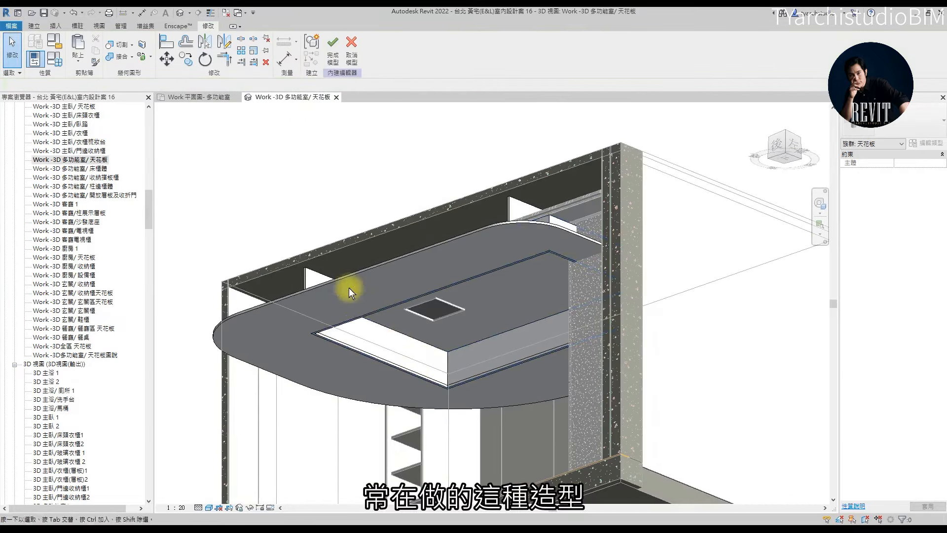
{"action": "left_click", "coordinate": [334, 282]}
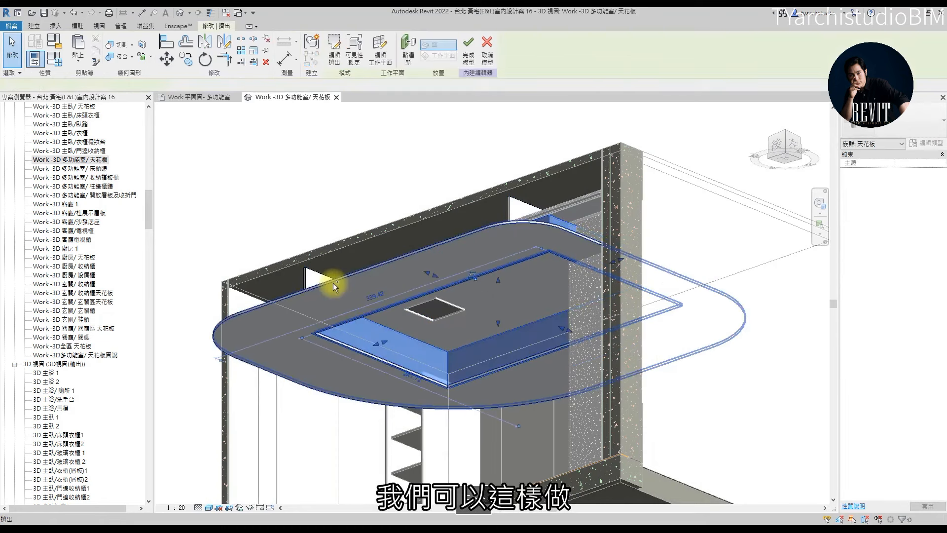
{"action": "left_click", "coordinate": [333, 282], "text": "ctrl"}
{"action": "left_click", "coordinate": [304, 270], "text": "ctrl"}
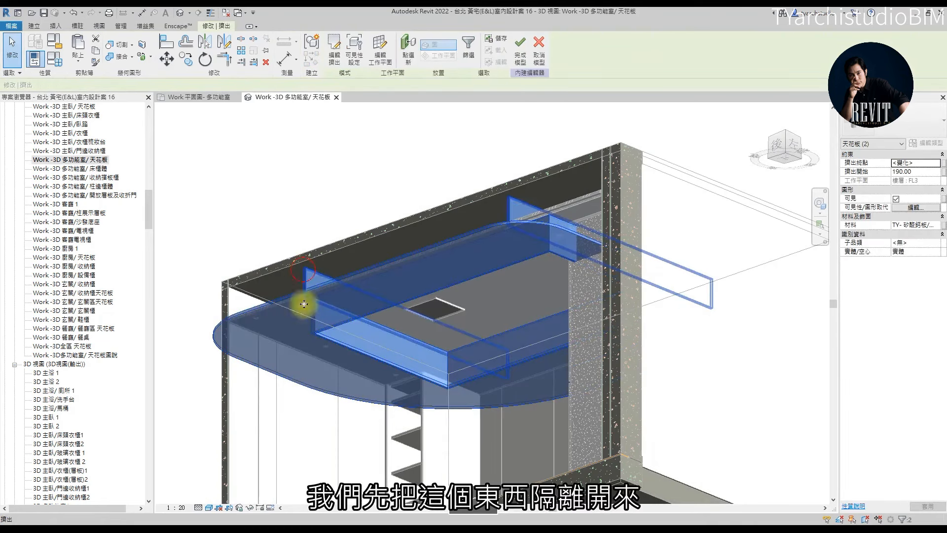
{"action": "left_click", "coordinate": [249, 507]}
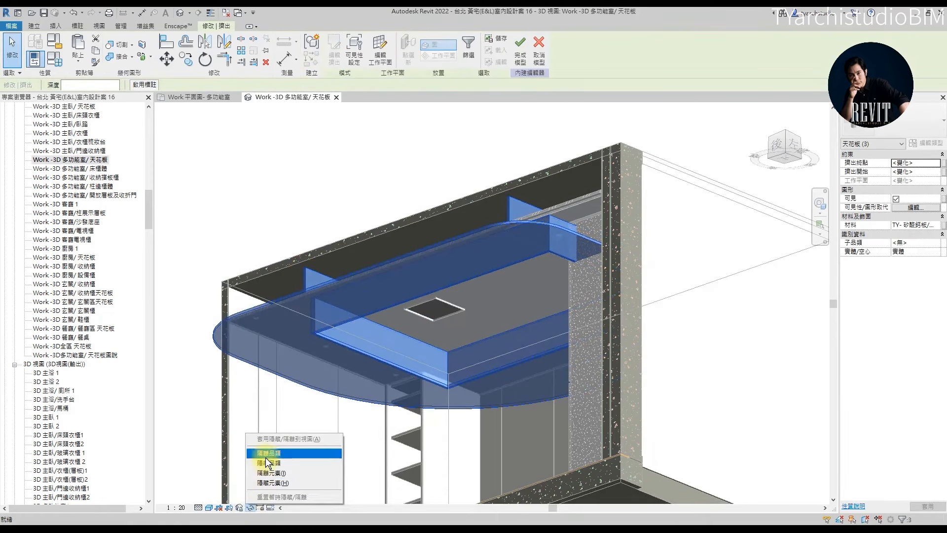
{"action": "left_click", "coordinate": [266, 453]}
- Select the rounded board, its rectangular upright edge and the separate vertical panels, and isolate just these elements
{"action": "left_click", "coordinate": [306, 205]}
{"action": "middle_click_drag", "start_coordinate": [305, 205], "coordinate": [579, 321], "text": "shift"}
{"action": "left_click", "coordinate": [606, 309]}
{"action": "left_click", "coordinate": [614, 284], "text": "ctrl"}
{"action": "left_click", "coordinate": [559, 235], "text": "ctrl"}
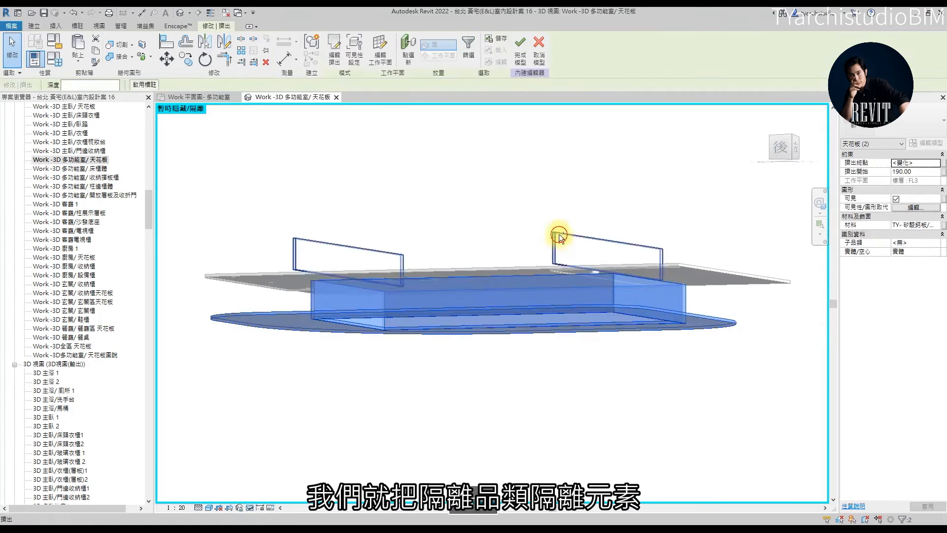
{"action": "left_click", "coordinate": [251, 507]}
{"action": "left_click", "coordinate": [274, 477]}
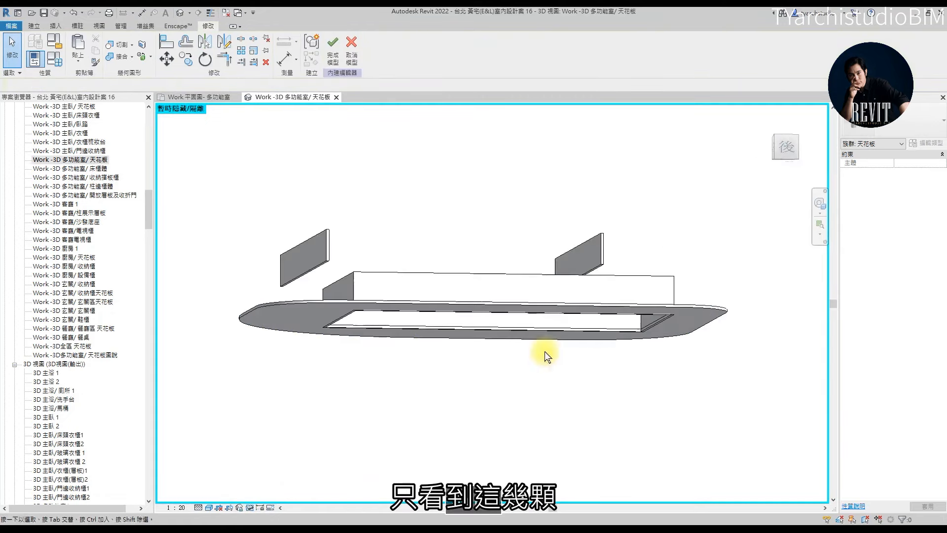
- Delete the extrusion that forms the two separate vertical panels above the rounded board
{"action": "left_click", "coordinate": [603, 244]}
{"action": "middle_click_drag", "start_coordinate": [602, 261], "coordinate": [580, 297], "text": "shift"}
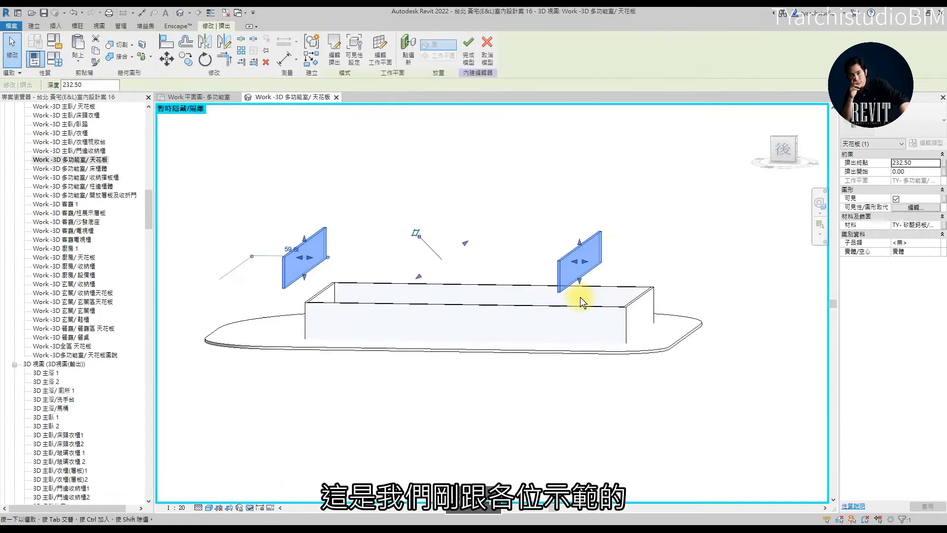
{"action": "key", "text": "Delete"}
{"action": "middle_click_drag", "start_coordinate": [661, 317], "coordinate": [754, 150], "text": "shift"}
- Copy the rounded ceiling board and paste the copy aligned to the same place
{"action": "left_click", "coordinate": [607, 280]}
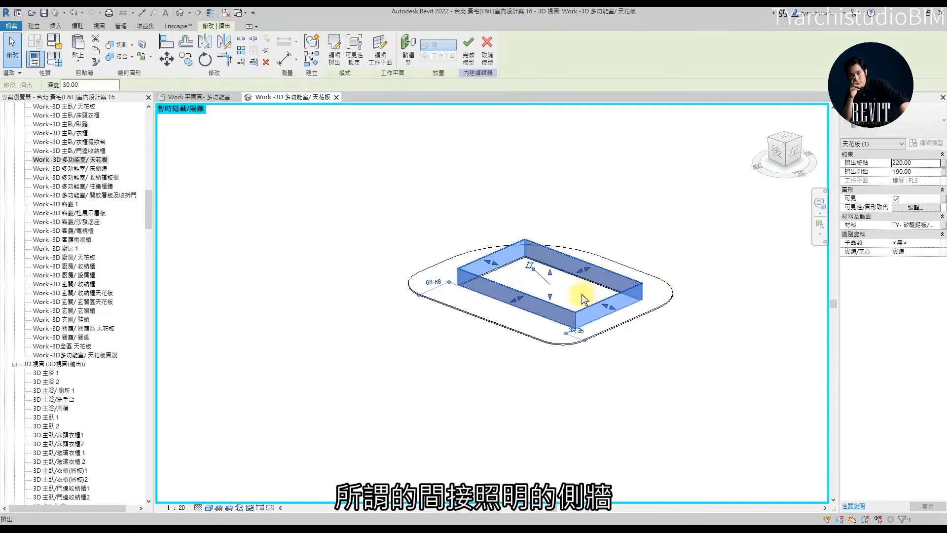
{"action": "left_click", "coordinate": [602, 265]}
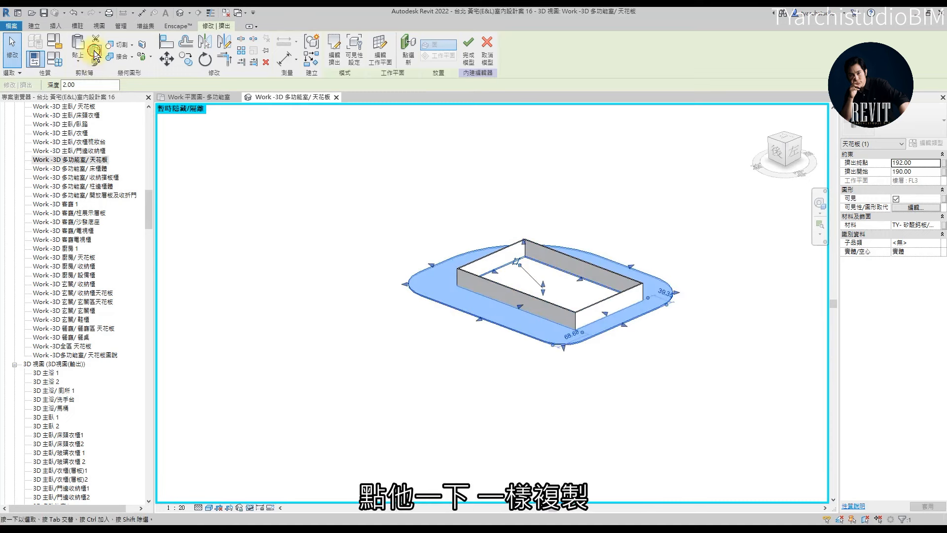
{"action": "left_click", "coordinate": [85, 63]}
{"action": "left_click", "coordinate": [60, 160]}
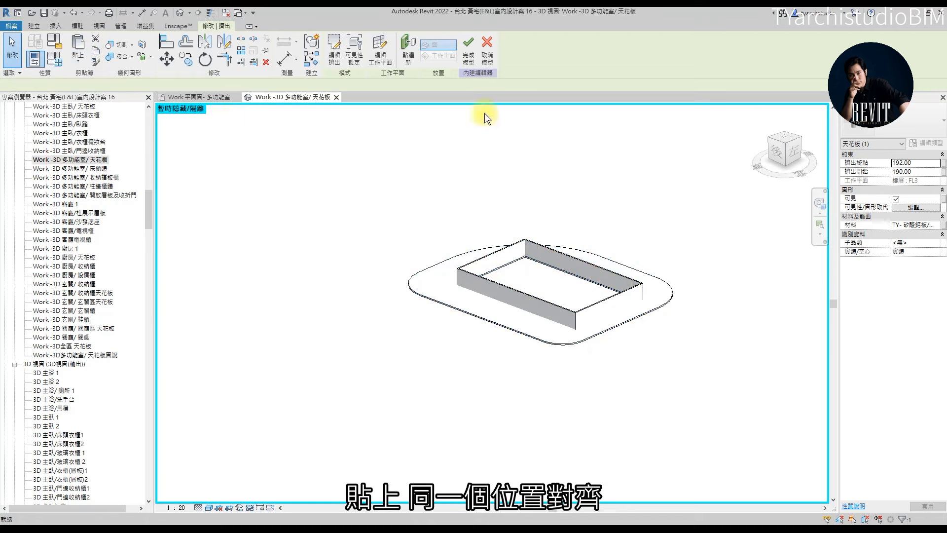
- Edit the copied board's sketch, offset a copy of the rounded outer outline outward by 2, and delete the inner rectangle
{"action": "left_click", "coordinate": [333, 47]}
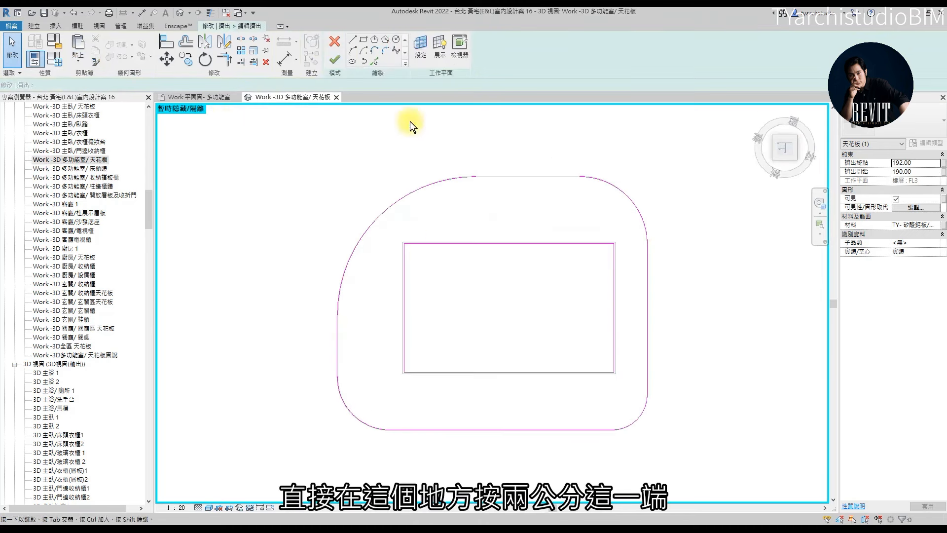
{"action": "left_click", "coordinate": [186, 42]}
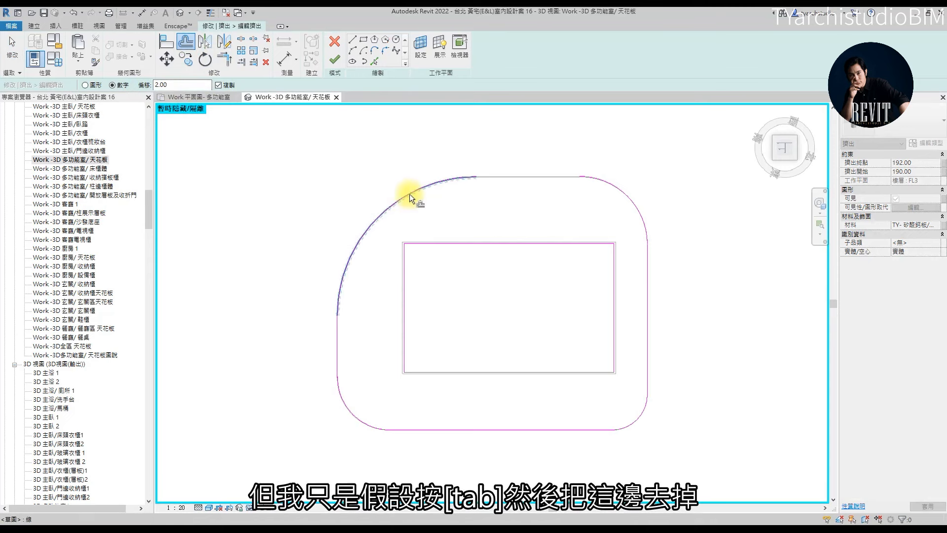
{"action": "key", "text": "Tab"}
{"action": "key", "text": "Escape"}
{"action": "left_click_drag", "start_coordinate": [623, 222], "coordinate": [519, 372]}
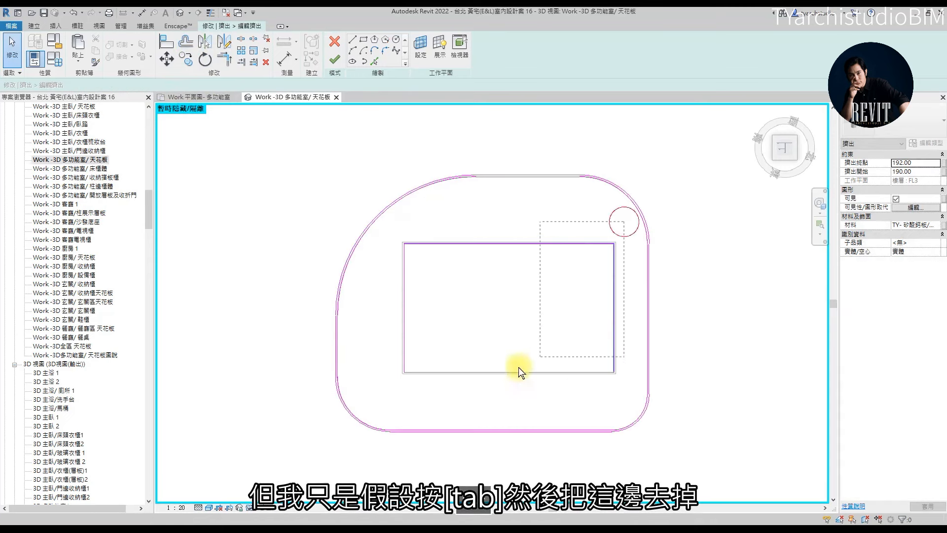
{"action": "left_click_drag", "start_coordinate": [401, 387], "coordinate": [400, 386]}
{"action": "key", "text": "Delete"}
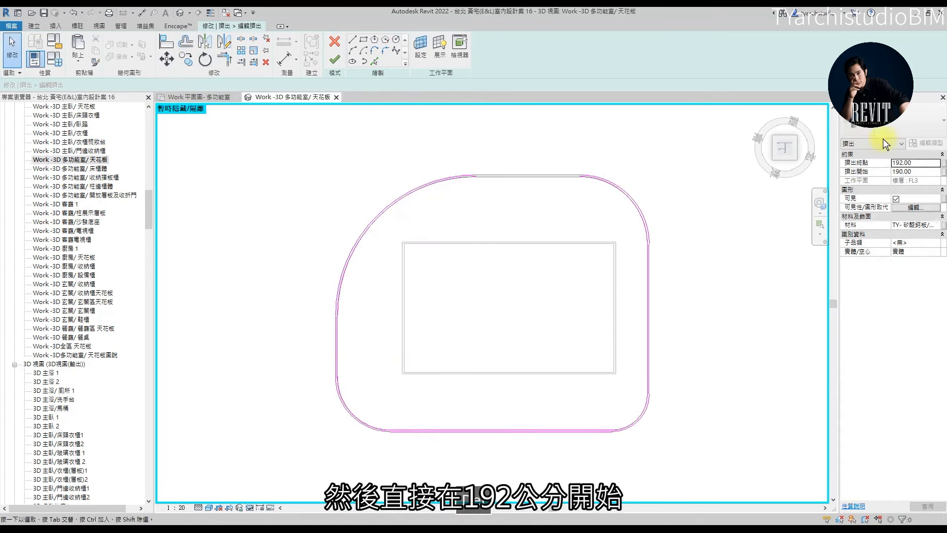
- Set the copied extrusion's start to 192 and its end to 198, and finish the sketch
{"action": "left_click", "coordinate": [931, 171]}
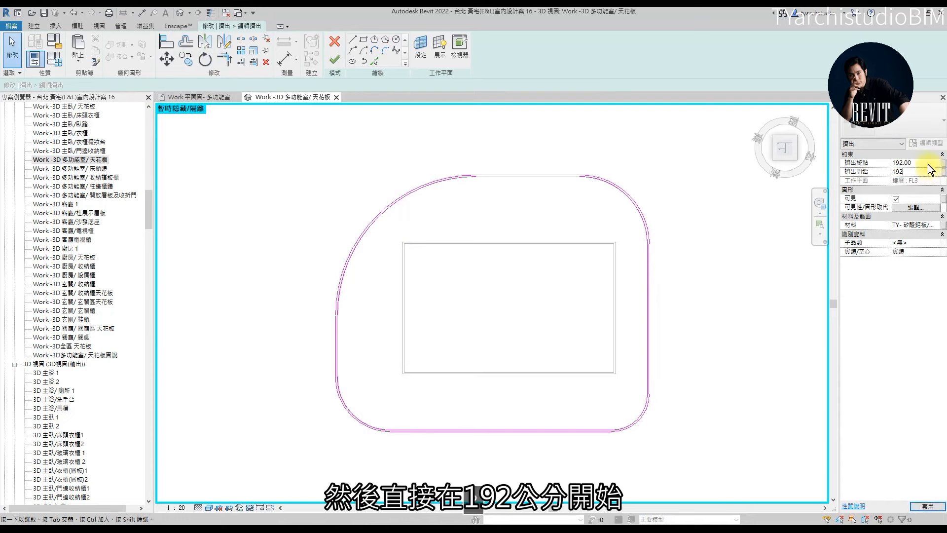
{"action": "left_click", "coordinate": [926, 162]}
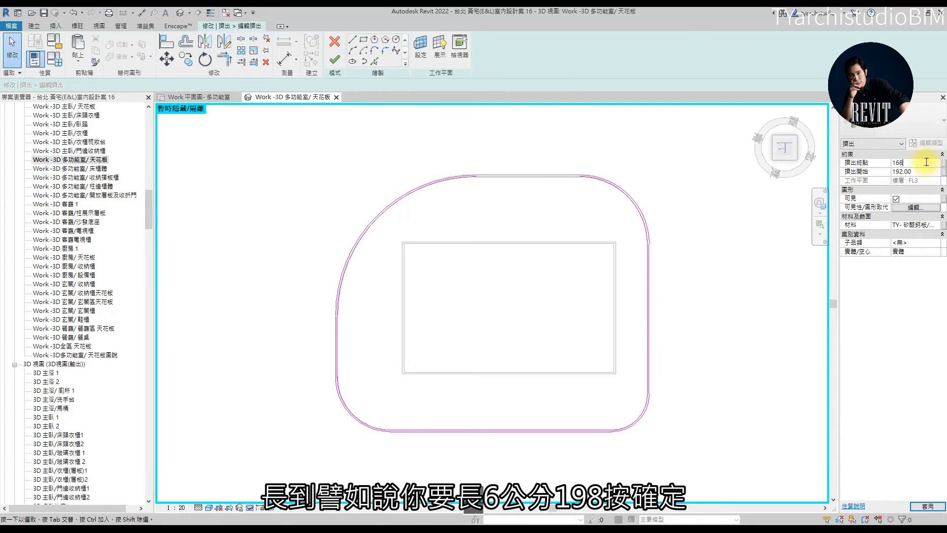
{"action": "type", "text": "198"}
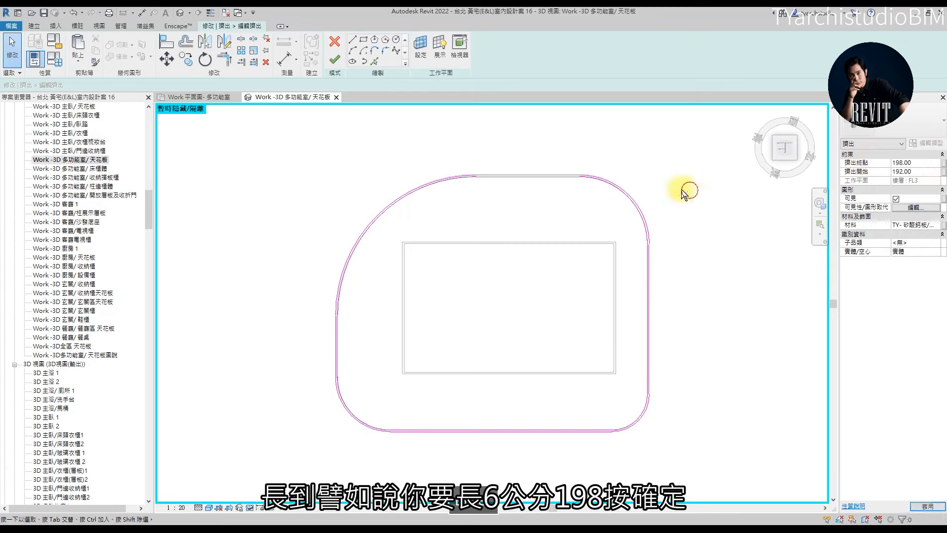
{"action": "left_click", "coordinate": [327, 56]}
- Edit the original rounded board's sketch and offset a copy of its whole outer outline outward by 2
{"action": "middle_click_drag", "start_coordinate": [476, 264], "coordinate": [467, 118], "text": "shift"}
{"action": "left_click", "coordinate": [462, 346]}
{"action": "mouse_move", "coordinate": [463, 346]}
{"action": "middle_mouse_down", "text": "shift"}
{"action": "mouse_move", "coordinate": [420, 253]}
{"action": "mouse_move", "coordinate": [368, 324]}
{"action": "middle_mouse_up", "text": "shift"}
{"action": "scroll", "coordinate": [419, 279], "scroll_direction": "up", "scroll_amount": 3}
{"action": "scroll", "coordinate": [556, 254], "scroll_direction": "up", "scroll_amount": 4}
{"action": "middle_click_drag", "start_coordinate": [535, 239], "coordinate": [498, 276], "text": "shift"}
{"action": "left_click", "coordinate": [454, 189]}
{"action": "scroll", "coordinate": [454, 189], "scroll_direction": "down", "scroll_amount": 5}
{"action": "left_click", "coordinate": [781, 158]}
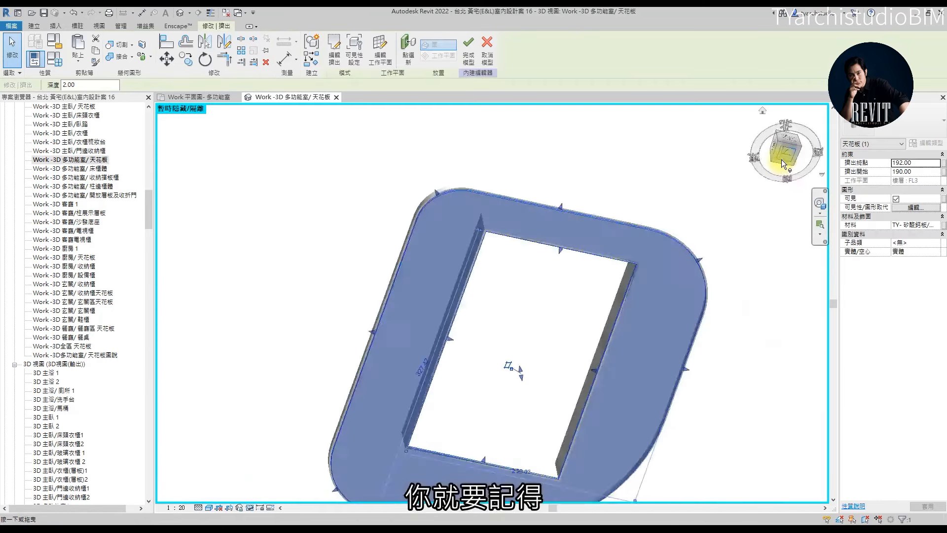
{"action": "scroll", "coordinate": [363, 158], "scroll_direction": "up", "scroll_amount": 3}
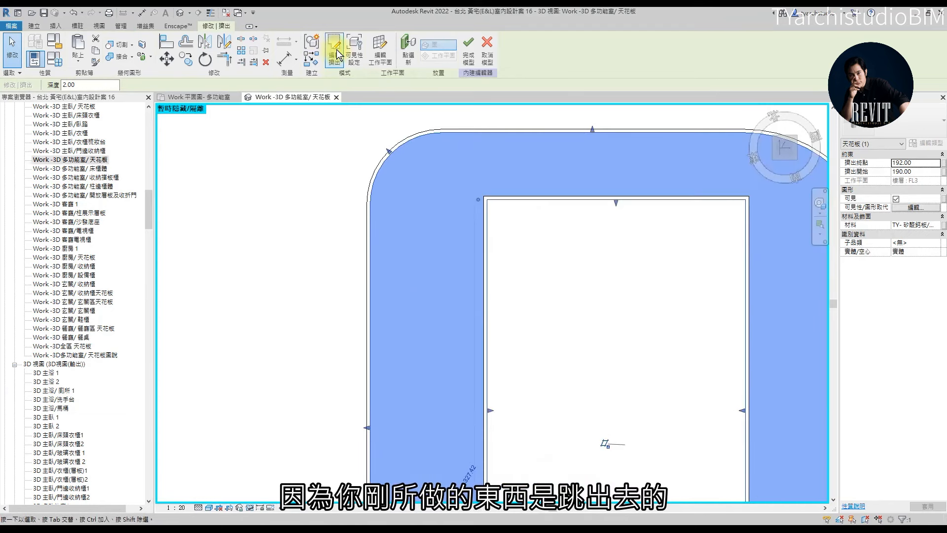
{"action": "left_click", "coordinate": [335, 52]}
{"action": "left_click", "coordinate": [187, 41]}
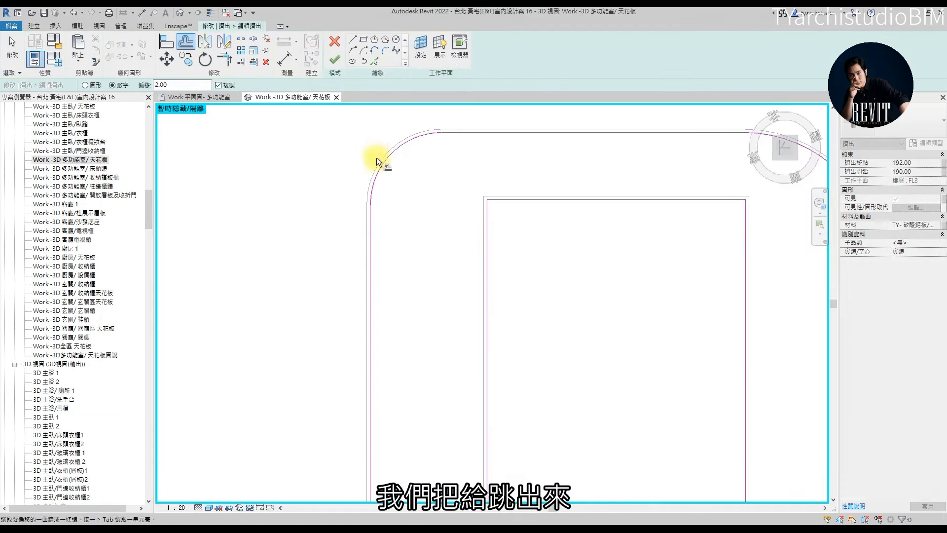
{"action": "key", "text": "Tab"}
{"action": "left_click", "coordinate": [380, 166]}
{"action": "key", "text": "Escape"}
- Delete the board's original, smaller rounded outline and finish the sketch
{"action": "left_click", "coordinate": [389, 161]}
{"action": "key", "text": "Tab"}
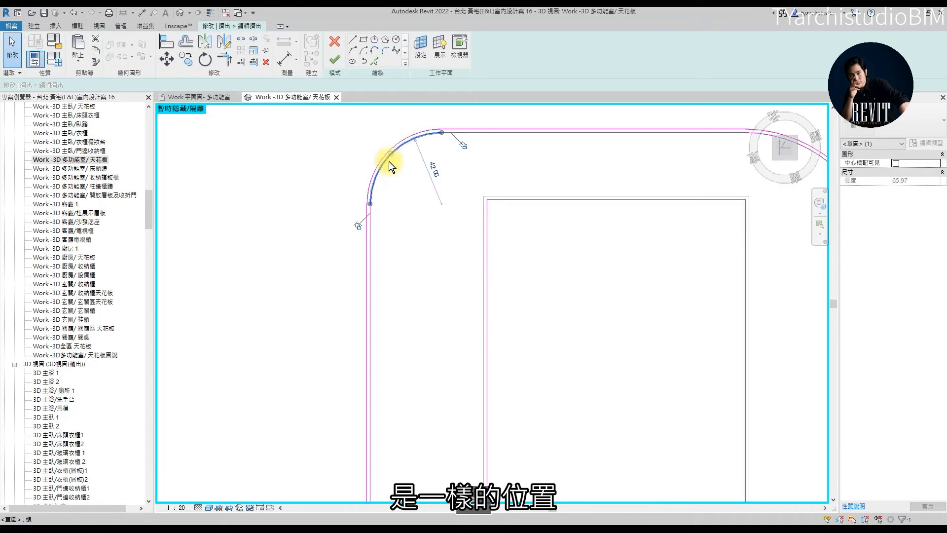
{"action": "left_click", "coordinate": [389, 161]}
{"action": "scroll", "coordinate": [389, 161], "scroll_direction": "down", "scroll_amount": 1}
{"action": "key", "text": "Delete"}
{"action": "left_click", "coordinate": [334, 60]}
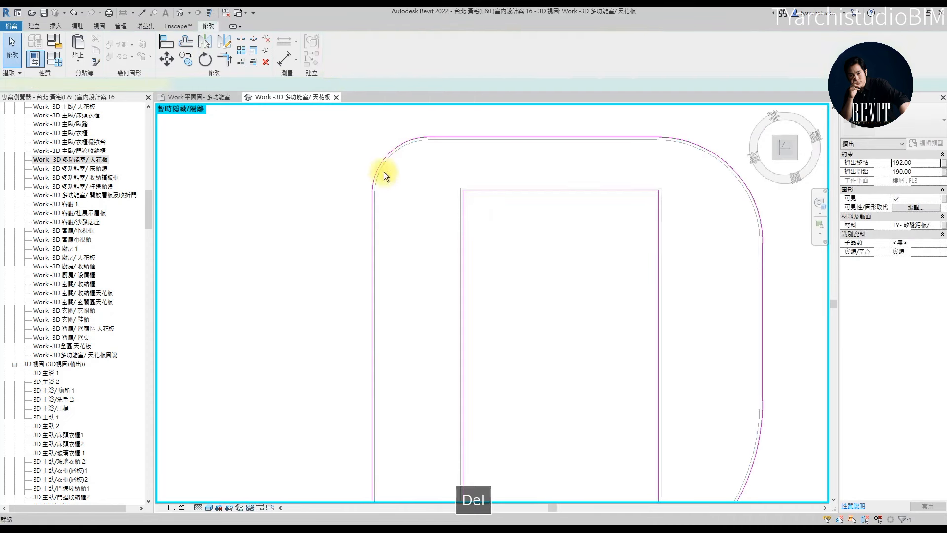
- Join the rounded board with the upright outer edge to remove the dividing line between them
{"action": "middle_click_drag", "start_coordinate": [384, 171], "coordinate": [510, 354], "text": "shift"}
{"action": "left_click", "coordinate": [511, 354]}
{"action": "scroll", "coordinate": [648, 207], "scroll_direction": "up", "scroll_amount": 3}
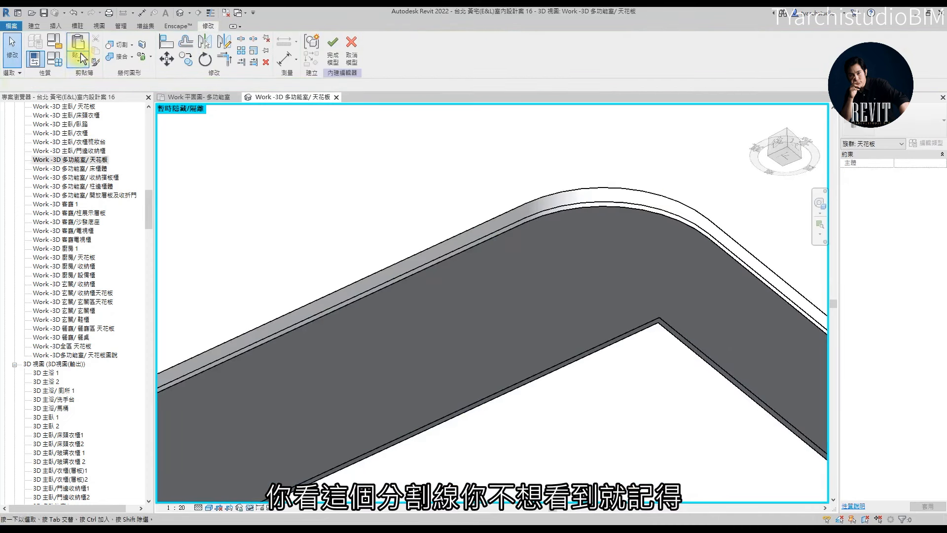
{"action": "left_click", "coordinate": [126, 57]}
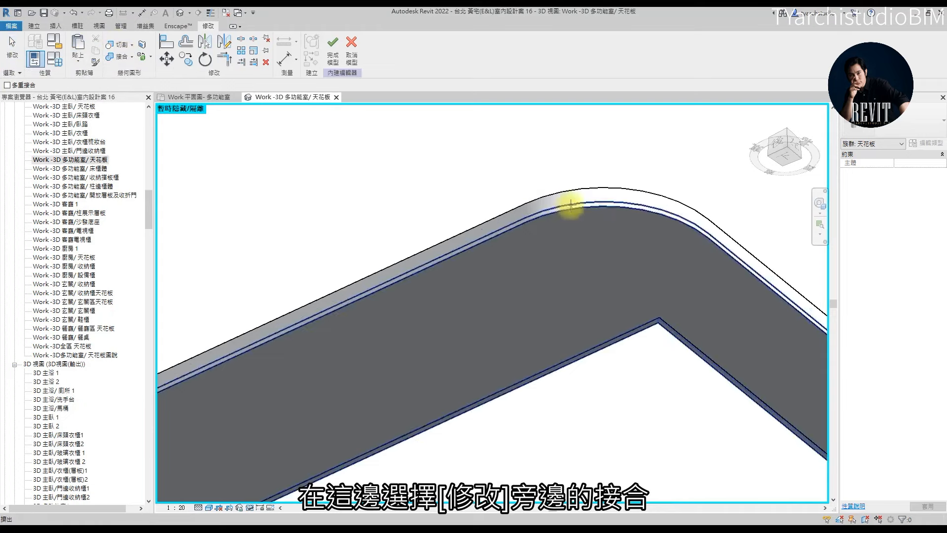
{"action": "left_click", "coordinate": [574, 199]}
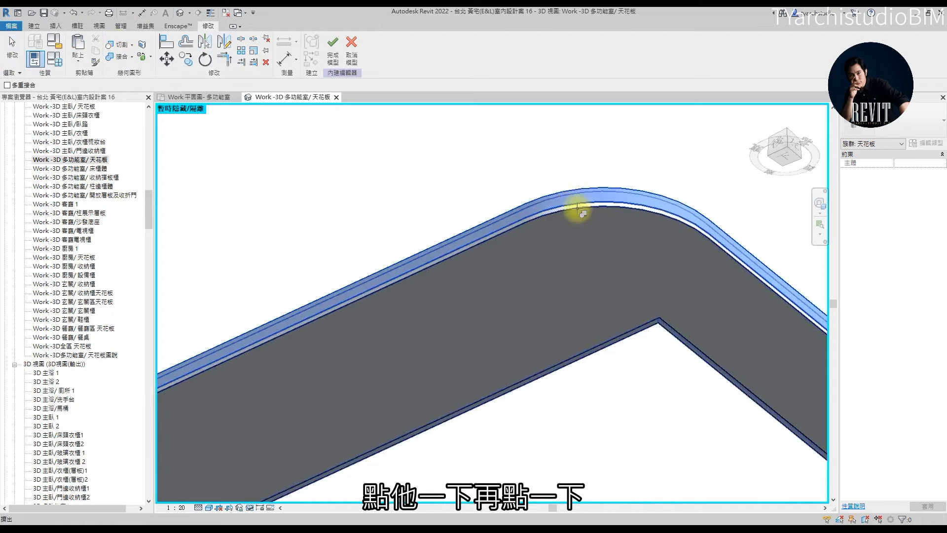
{"action": "left_click", "coordinate": [577, 209]}
{"action": "key", "text": "Escape"}
- Join the rounded board with the rectangular upright wall around its opening
{"action": "scroll", "coordinate": [646, 217], "scroll_direction": "down", "scroll_amount": 2}
{"action": "middle_click_drag", "start_coordinate": [709, 237], "coordinate": [387, 192], "text": "shift"}
{"action": "scroll", "coordinate": [390, 190], "scroll_direction": "up", "scroll_amount": 1}
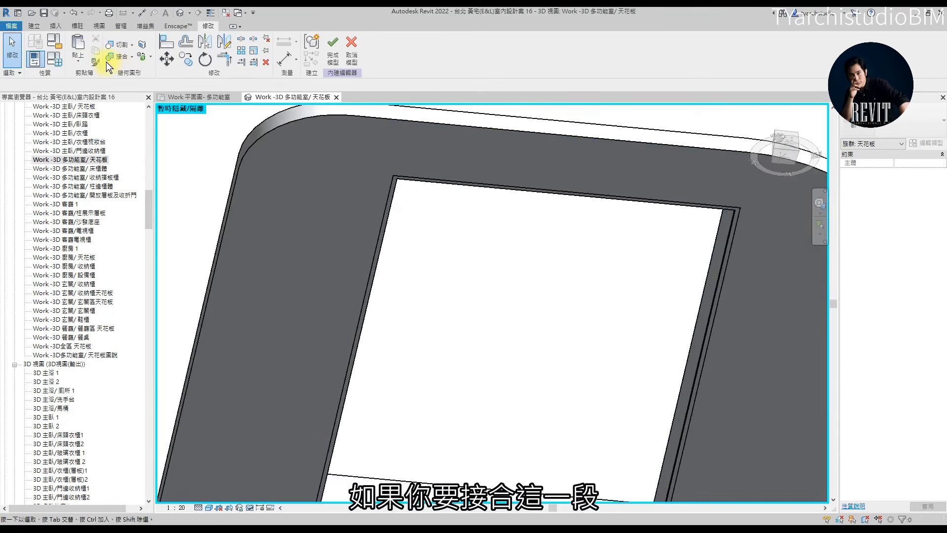
{"action": "left_click", "coordinate": [123, 57]}
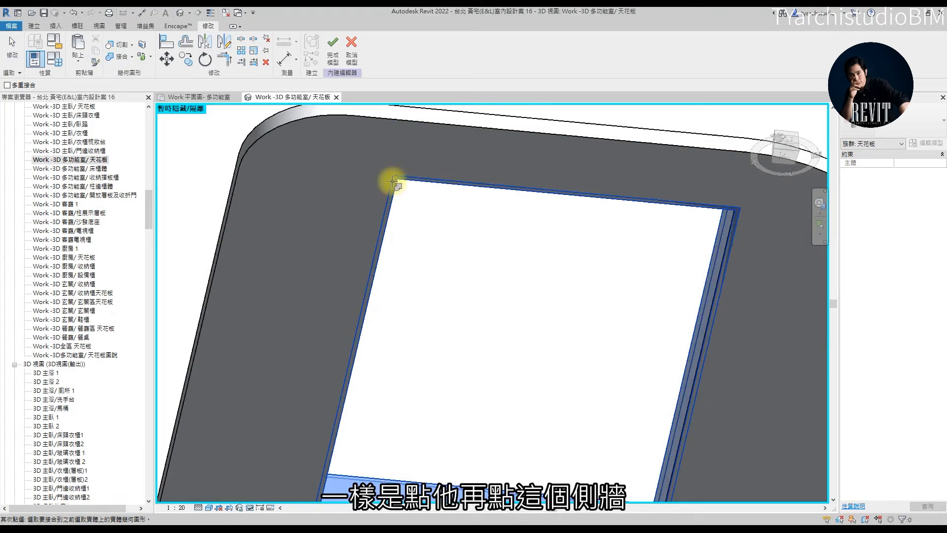
{"action": "left_click", "coordinate": [392, 180]}
{"action": "left_click", "coordinate": [392, 127]}
- Stretch the rectangular upright wall around the opening downward so it projects below the rounded board
{"action": "middle_click_drag", "start_coordinate": [393, 122], "coordinate": [418, 343], "text": "shift"}
{"action": "left_click", "coordinate": [418, 345]}
{"action": "middle_click_drag", "start_coordinate": [478, 334], "coordinate": [507, 304], "text": "shift"}
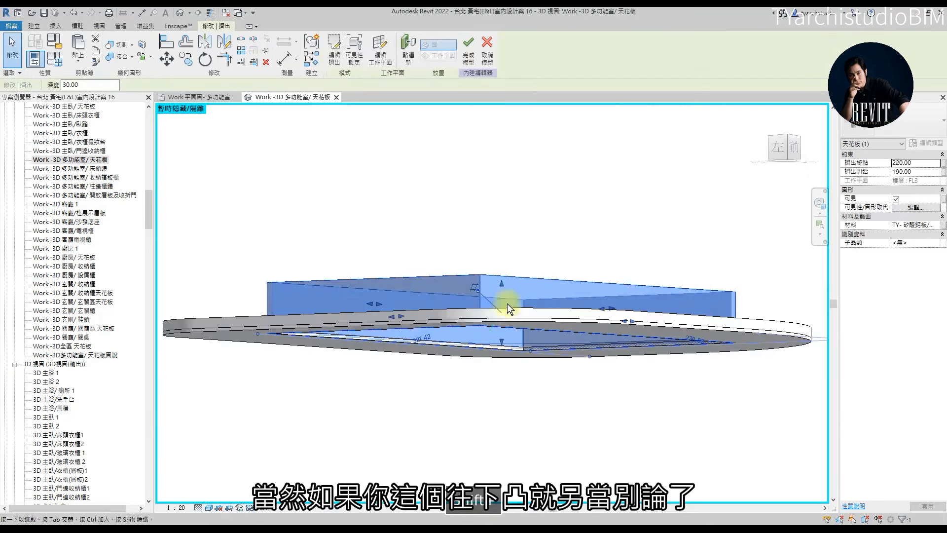
{"action": "left_click_drag", "start_coordinate": [502, 342], "coordinate": [502, 361]}
{"action": "left_click", "coordinate": [463, 375]}
{"action": "middle_click_drag", "start_coordinate": [460, 368], "coordinate": [669, 229], "text": "shift"}
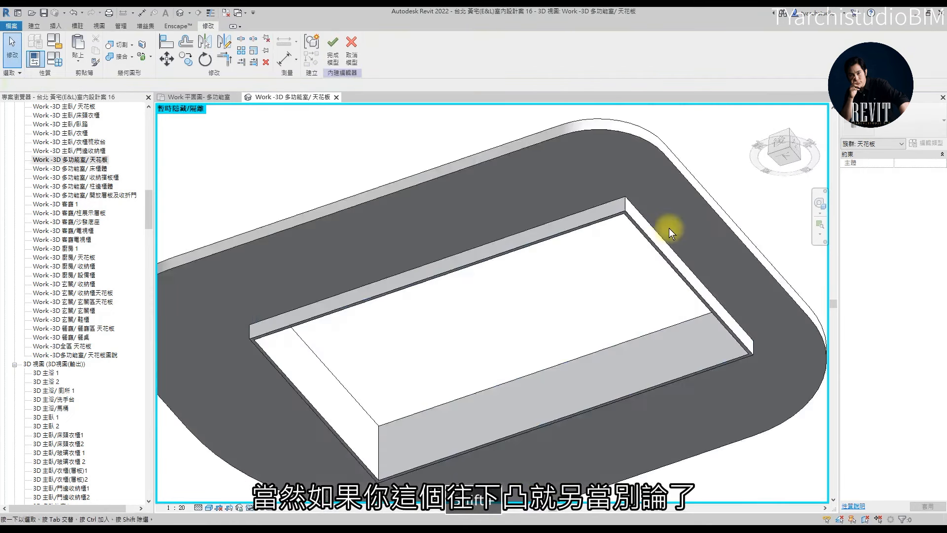
{"action": "scroll", "coordinate": [669, 229], "scroll_direction": "down", "scroll_amount": 2}
{"action": "middle_click_drag", "start_coordinate": [661, 291], "coordinate": [587, 372], "text": "shift"}
{"action": "left_click", "coordinate": [782, 155]}
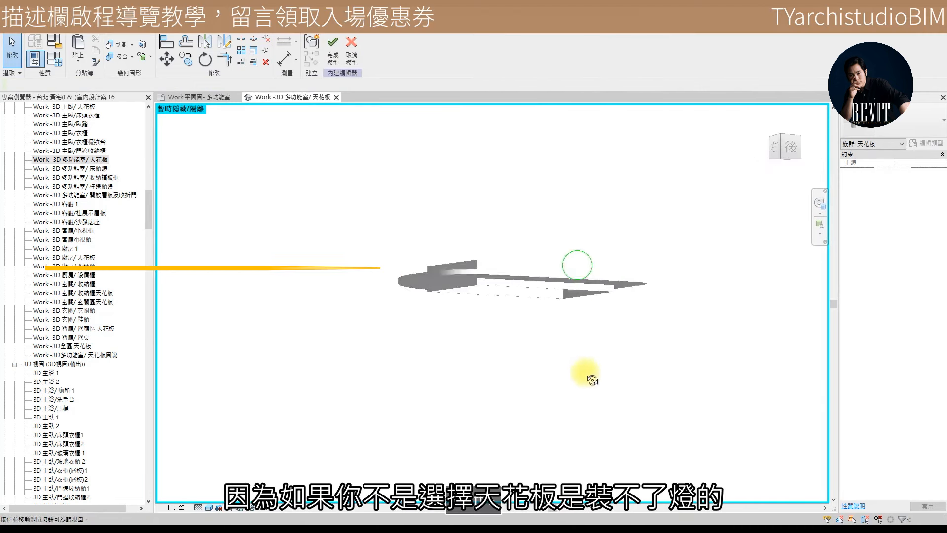
- Finish the in-place ceiling model and reset the temporary hide/isolate so the whole room shows
{"action": "left_click", "coordinate": [333, 49]}
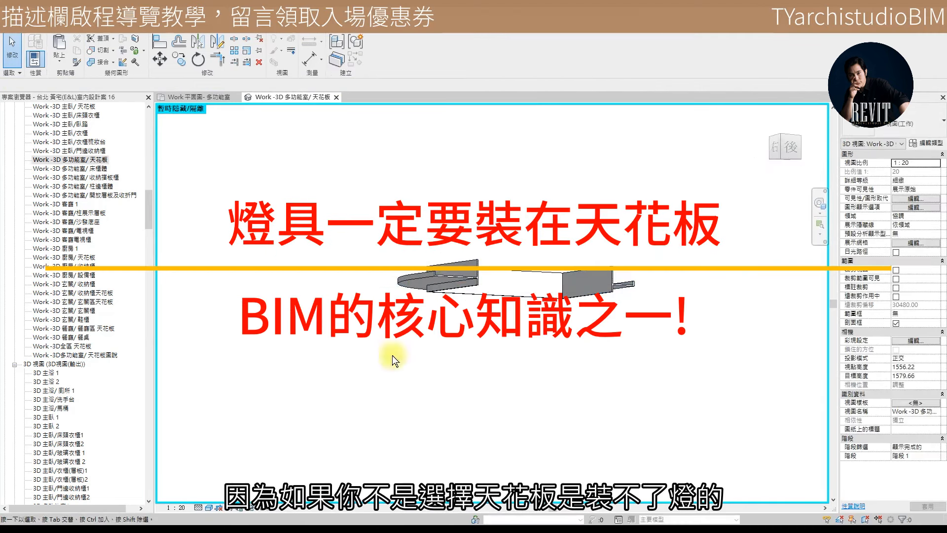
{"action": "left_click", "coordinate": [251, 507]}
{"action": "left_click", "coordinate": [264, 497]}
{"action": "middle_click_drag", "start_coordinate": [526, 393], "coordinate": [416, 296], "text": "shift"}
{"action": "scroll", "coordinate": [416, 296], "scroll_direction": "up", "scroll_amount": 5}
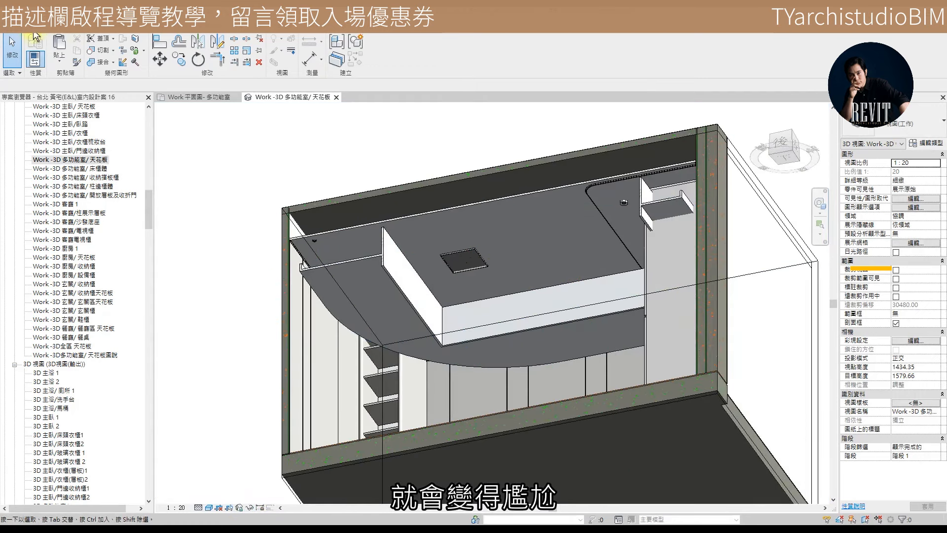
- Start placing a component, search the types for 燈, and choose 防眩光崁燈- 6.5cm, type D = 70 mm(感應式)
{"action": "left_click", "coordinate": [43, 29]}
{"action": "left_click", "coordinate": [94, 46]}
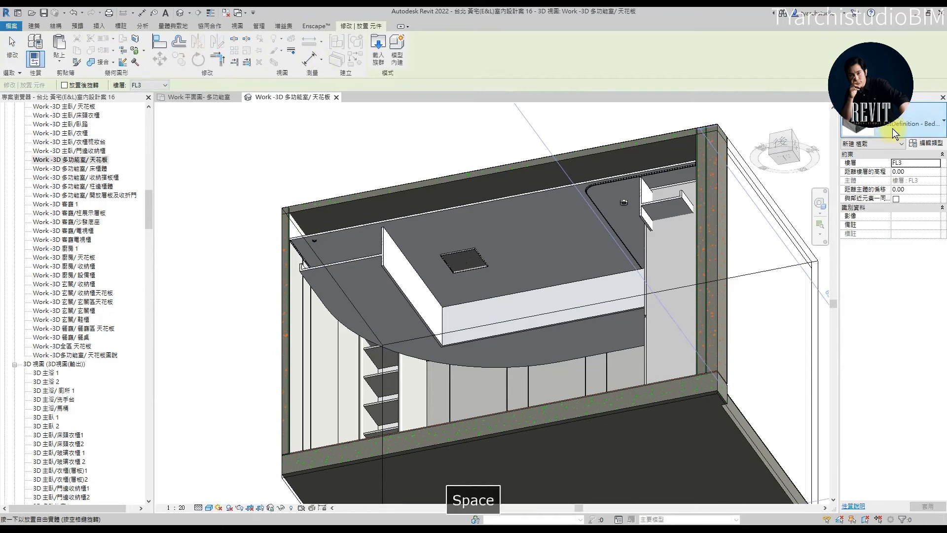
{"action": "left_click", "coordinate": [892, 129]}
{"action": "key", "text": "space"}
{"action": "key", "text": "BackSpace"}
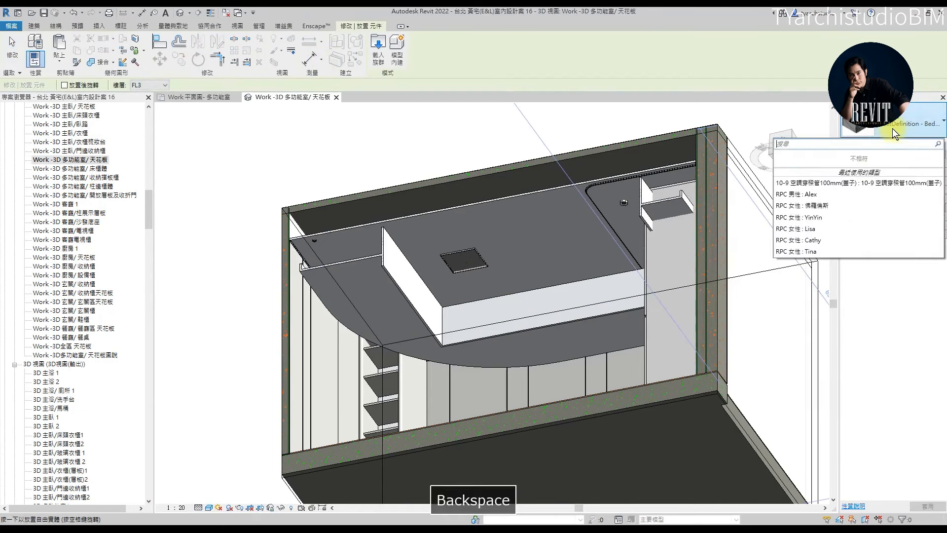
{"action": "type", "text": "燈"}
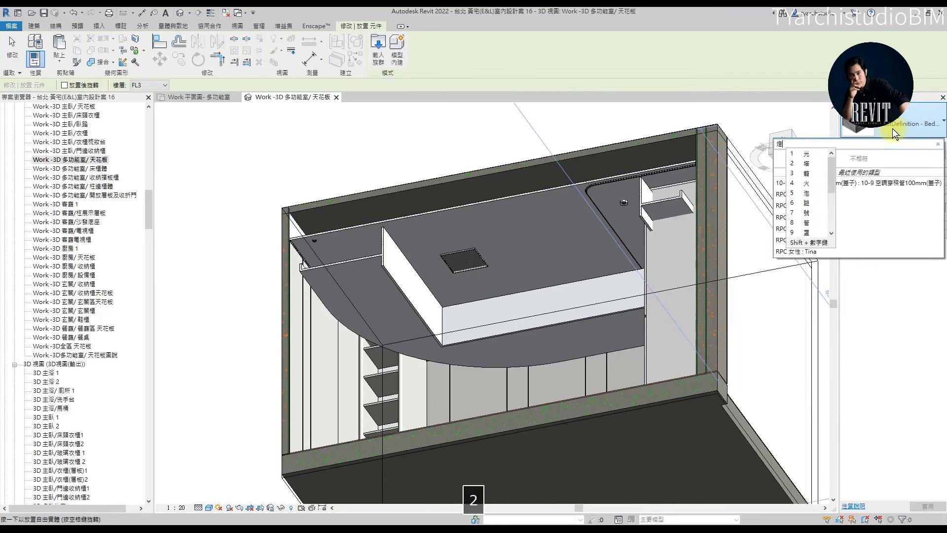
{"action": "key", "text": "Escape"}
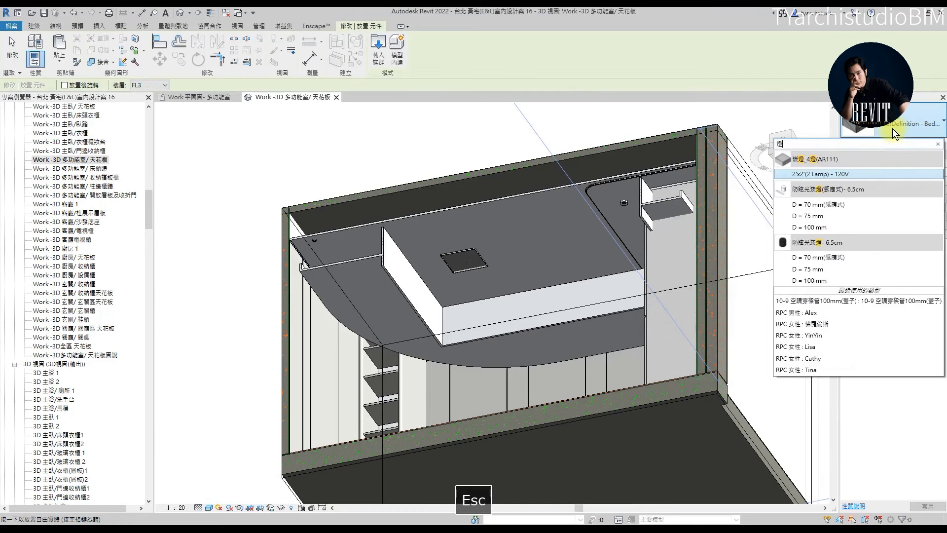
{"action": "left_click", "coordinate": [824, 257]}
- Place three downlights on the underside of the lowered board beside the rectangular opening, and end the placement
{"action": "scroll", "coordinate": [340, 275], "scroll_direction": "up", "scroll_amount": 4}
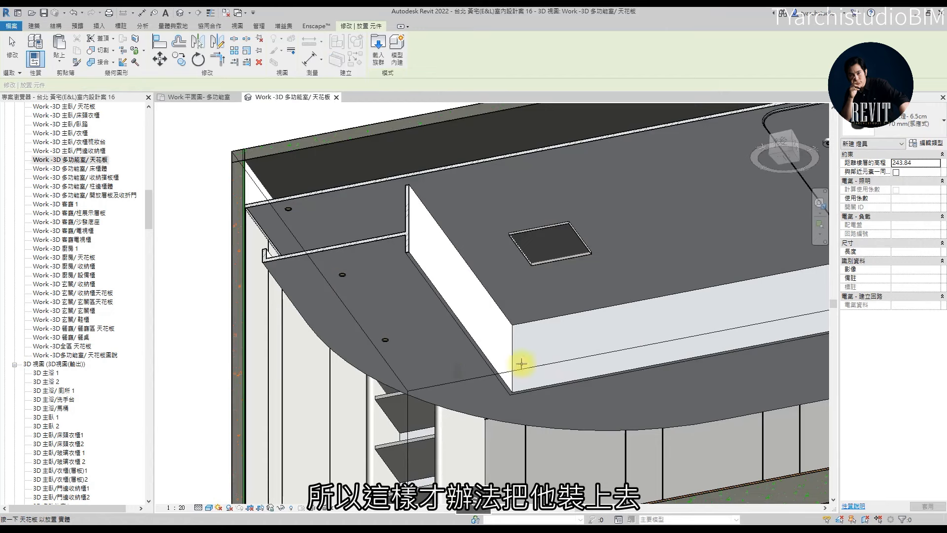
{"action": "scroll", "coordinate": [601, 327], "scroll_direction": "down", "scroll_amount": 1}
{"action": "middle_click_drag", "start_coordinate": [601, 327], "coordinate": [486, 299]}
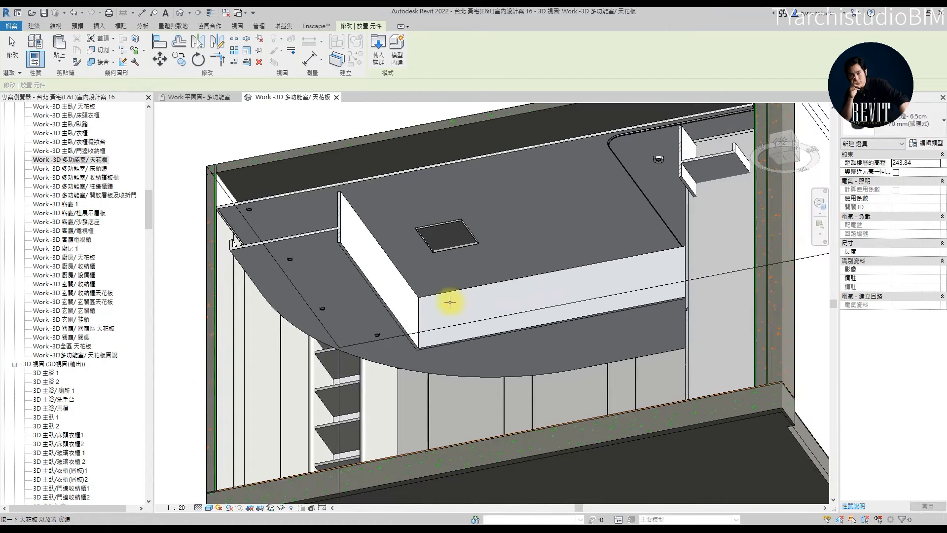
{"action": "key", "text": "Escape"}
{"action": "left_click", "coordinate": [376, 295]}
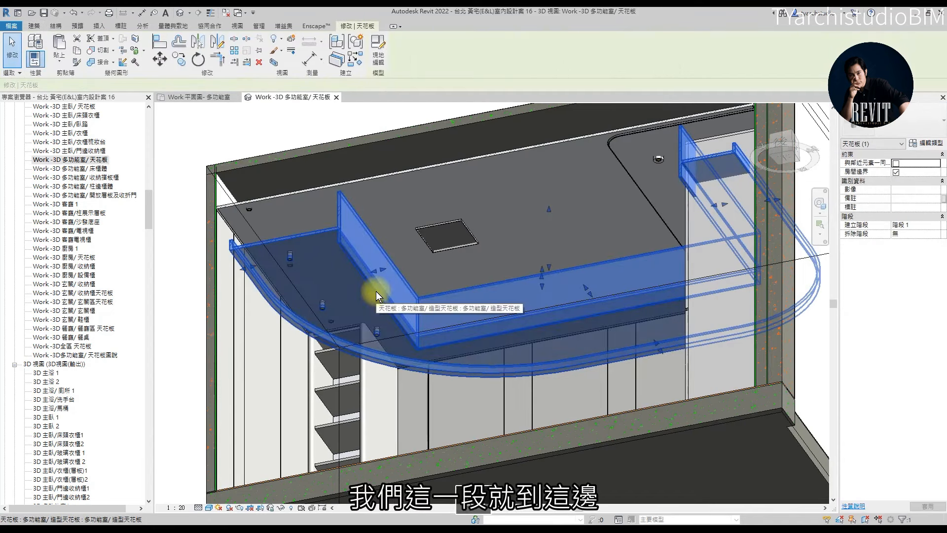
{"action": "key", "text": "Escape"}
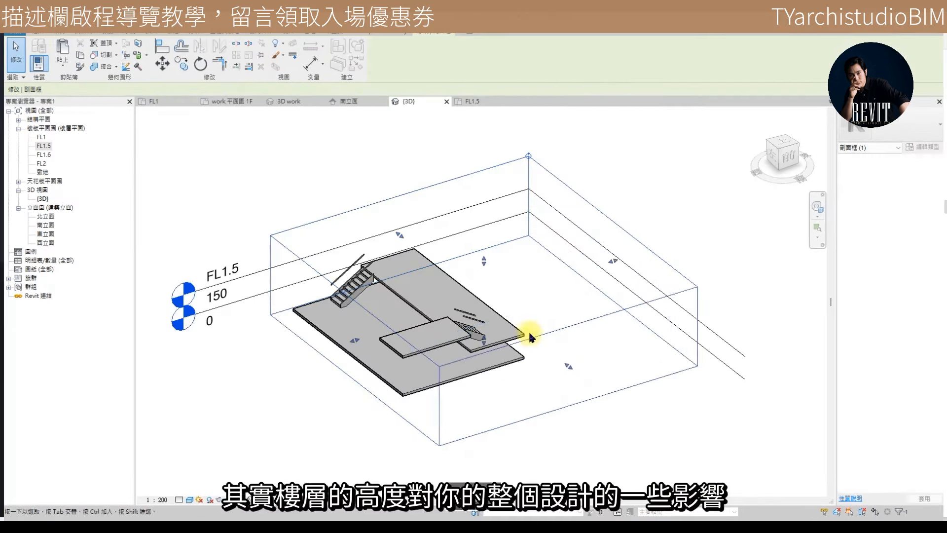